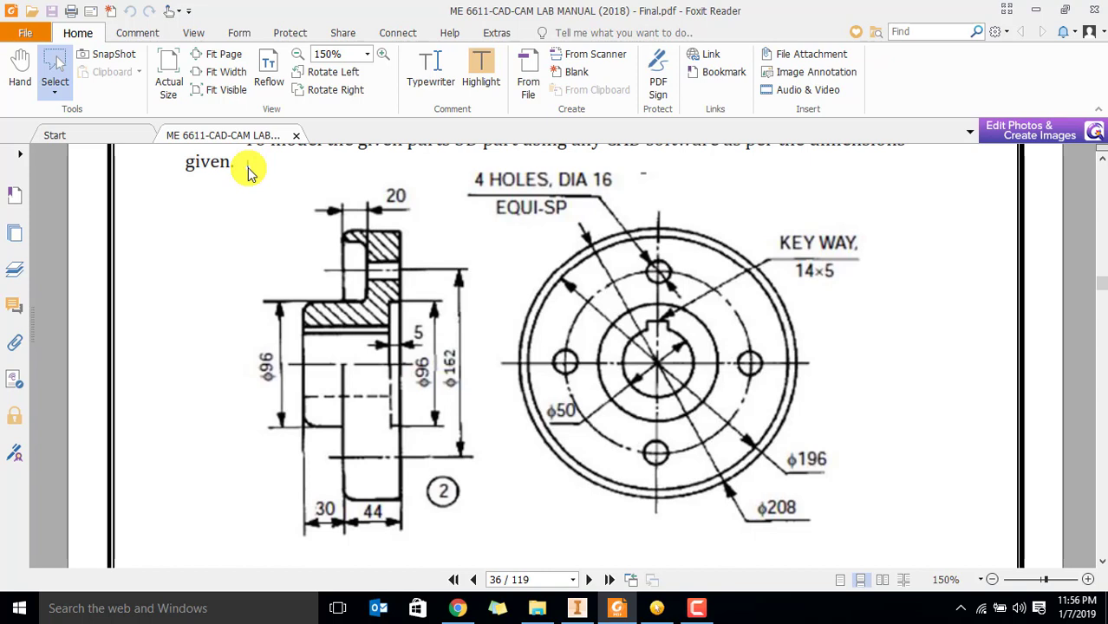
Switch from the PDF drawing to Inventor, finish the existing profile sketch and delete Sketch1 from the part
{"action": "mouse_move", "coordinate": [248, 161]}
{"action": "left_mouse_down"}
{"action": "mouse_move", "coordinate": [286, 374]}
{"action": "mouse_move", "coordinate": [574, 538]}
{"action": "mouse_move", "coordinate": [907, 557]}
{"action": "left_mouse_up"}
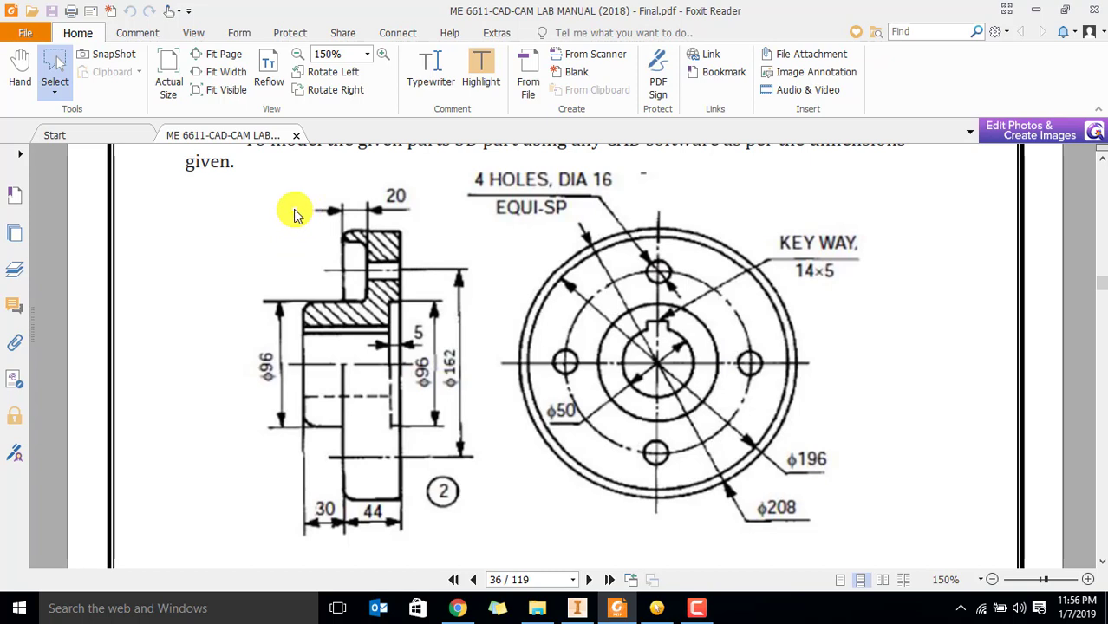
{"action": "left_click_drag", "start_coordinate": [293, 365], "coordinate": [841, 365]}
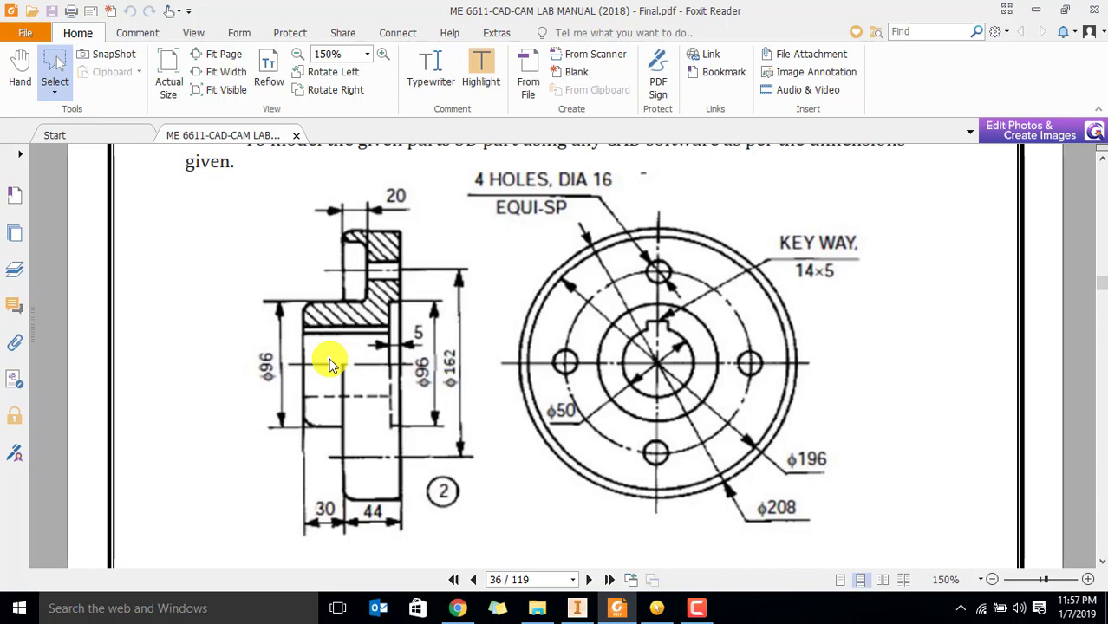
{"action": "left_click", "coordinate": [577, 608]}
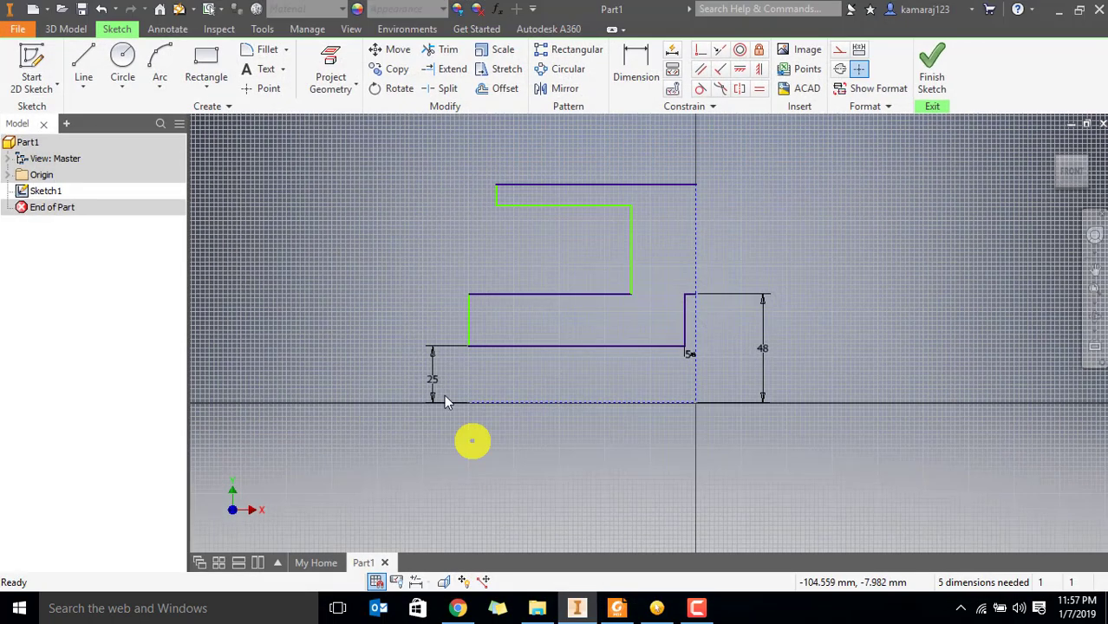
{"action": "left_click", "coordinate": [928, 71]}
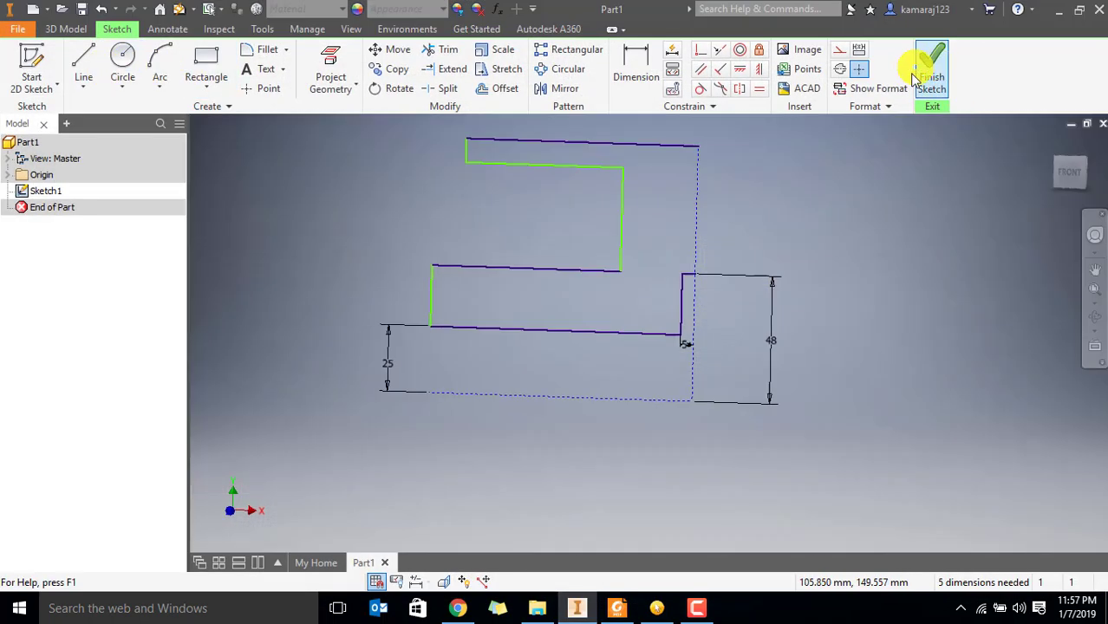
{"action": "right_click", "coordinate": [42, 191]}
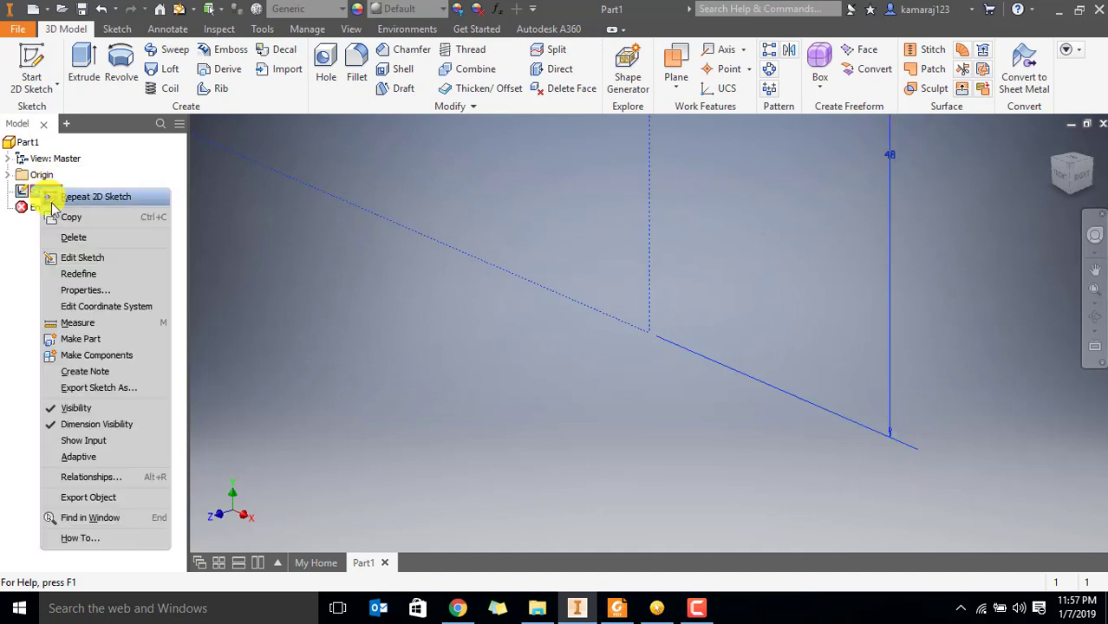
{"action": "left_click", "coordinate": [74, 237]}
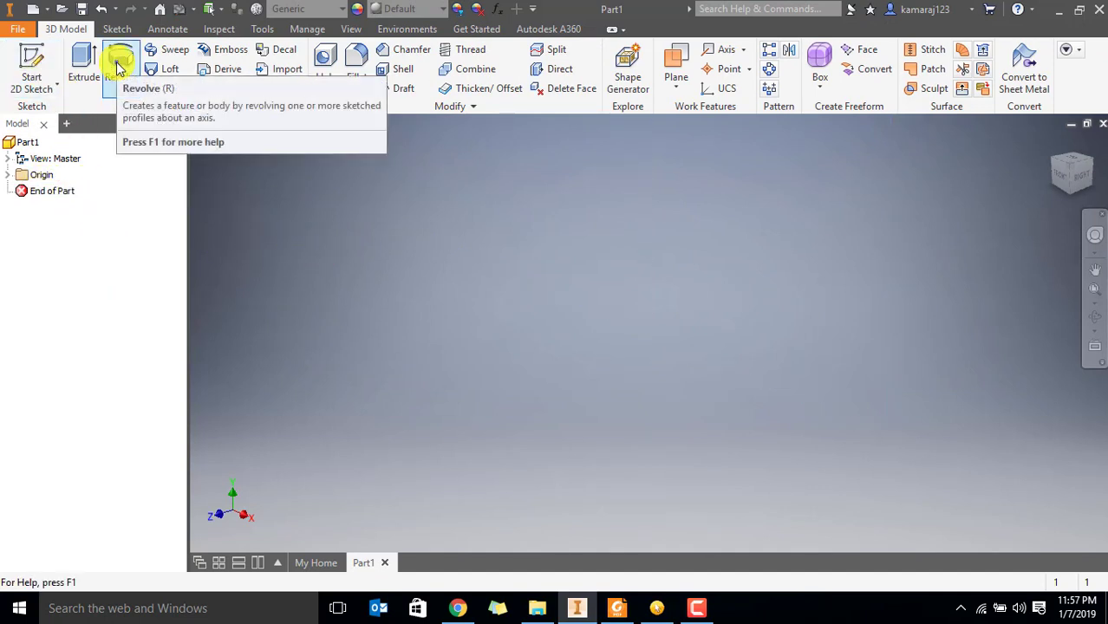
Start a new 2D sketch on the front XY plane
{"action": "left_click", "coordinate": [35, 76]}
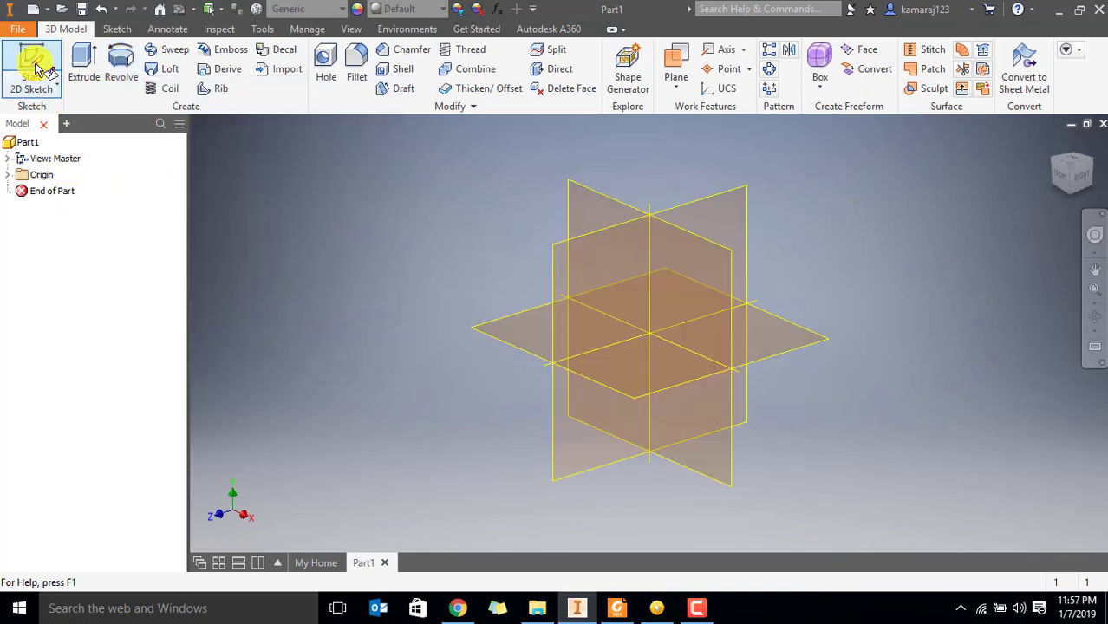
{"action": "left_click", "coordinate": [595, 201]}
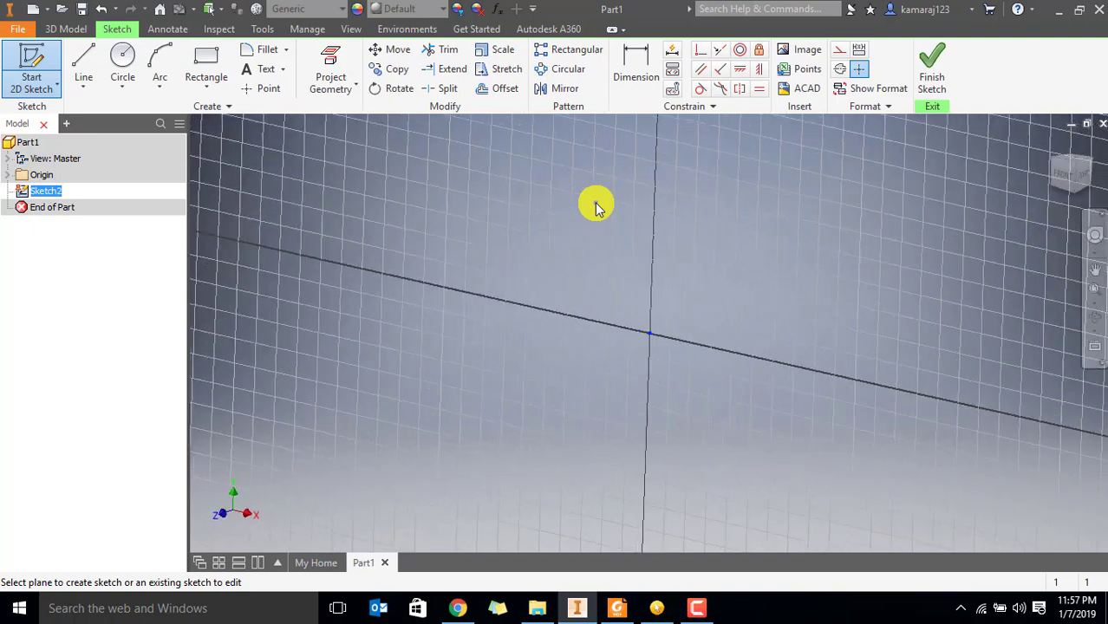
Switch to the Foxit Reader drawing and examine the flange's centre axis and the upper half of its section view
{"action": "left_click", "coordinate": [701, 610]}
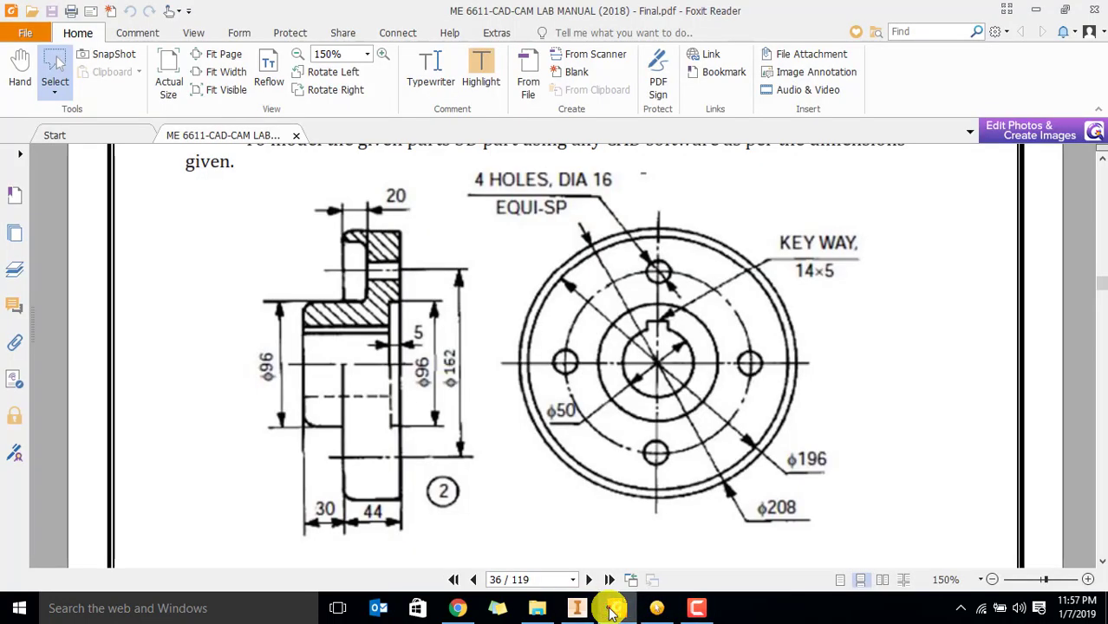
{"action": "mouse_move", "coordinate": [291, 365]}
{"action": "left_mouse_down"}
{"action": "mouse_move", "coordinate": [842, 367]}
{"action": "mouse_move", "coordinate": [833, 372]}
{"action": "left_mouse_up"}
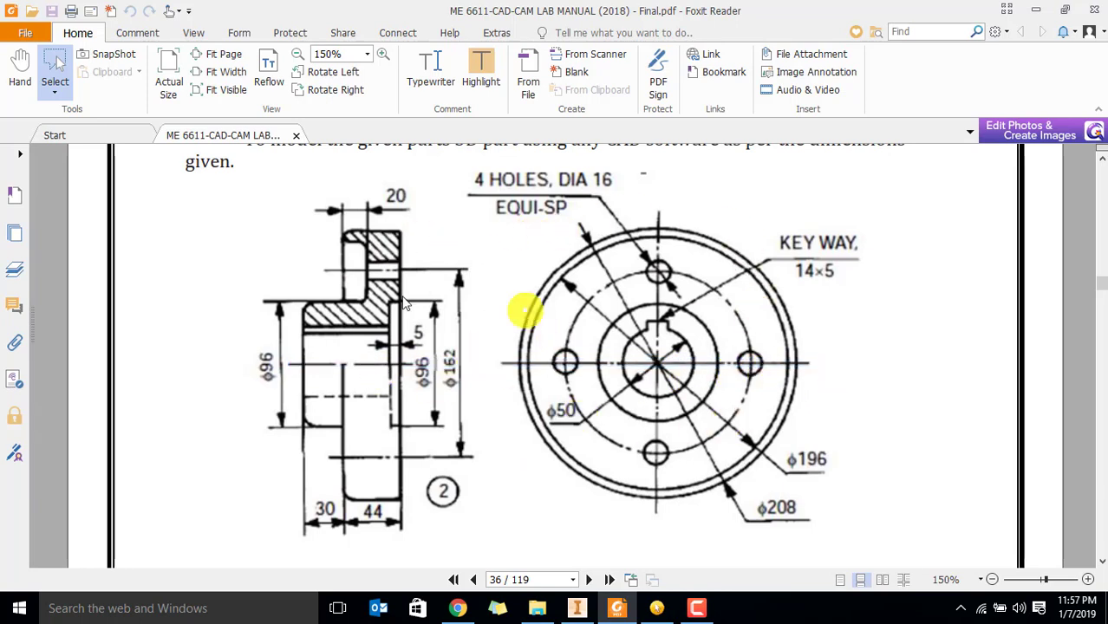
{"action": "left_click_drag", "start_coordinate": [286, 364], "coordinate": [756, 363]}
{"action": "mouse_move", "coordinate": [287, 210]}
{"action": "left_mouse_down"}
{"action": "mouse_move", "coordinate": [415, 352]}
{"action": "mouse_move", "coordinate": [438, 349]}
{"action": "left_mouse_up"}
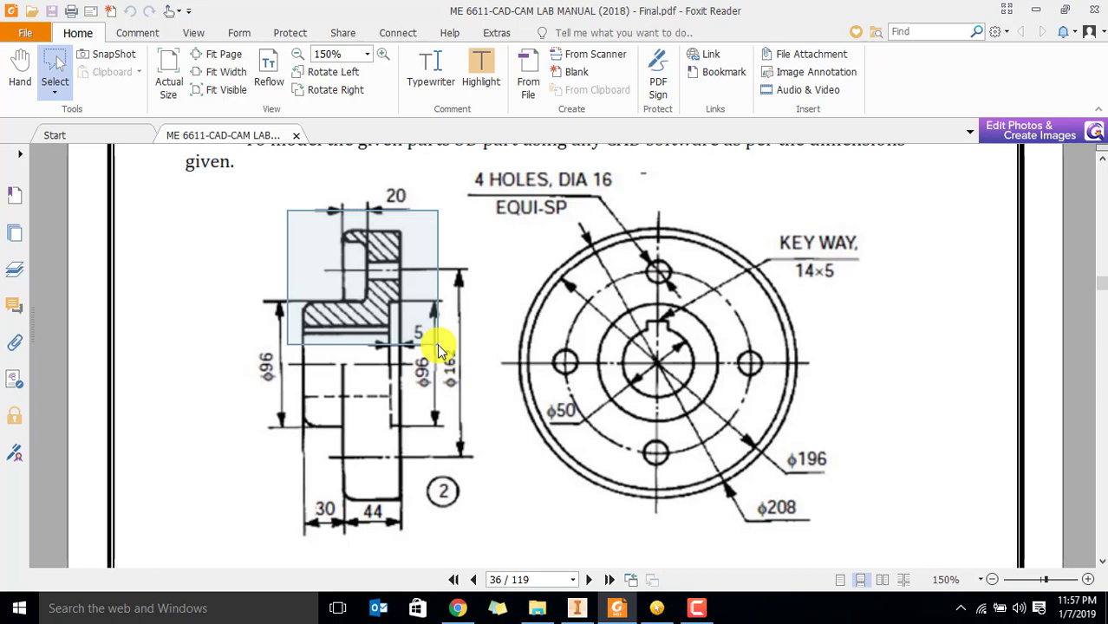
{"action": "left_click_drag", "start_coordinate": [438, 349], "coordinate": [433, 346]}
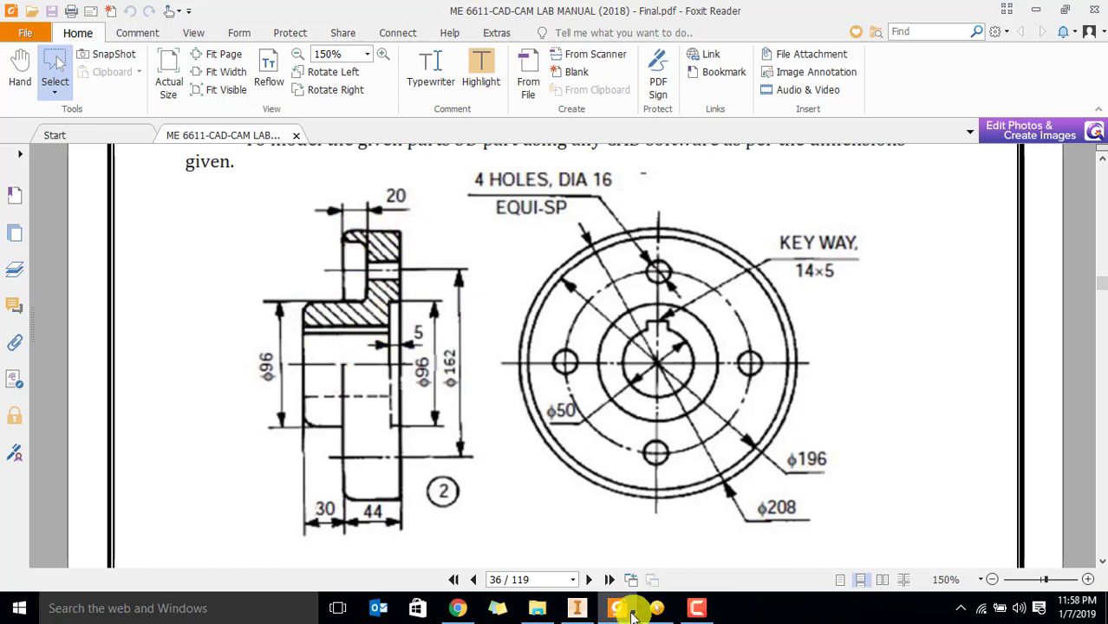
Return to Inventor, draw a 100 mm horizontal line from the origin in the negative X direction and convert it to construction geometry
{"action": "left_click", "coordinate": [576, 608]}
{"action": "left_click", "coordinate": [84, 62]}
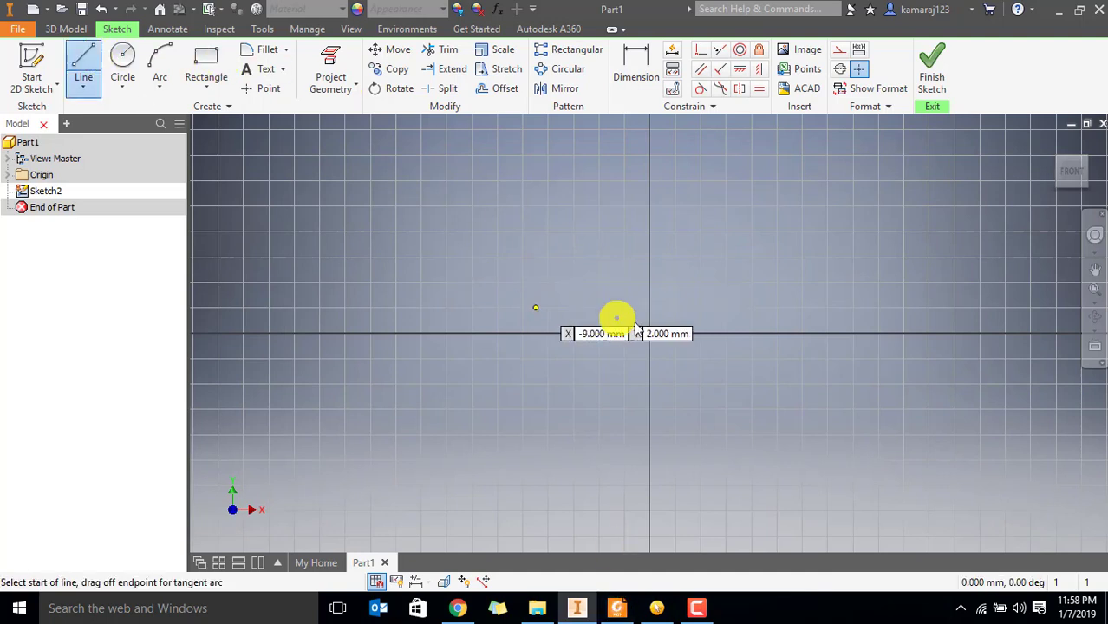
{"action": "left_click", "coordinate": [651, 334]}
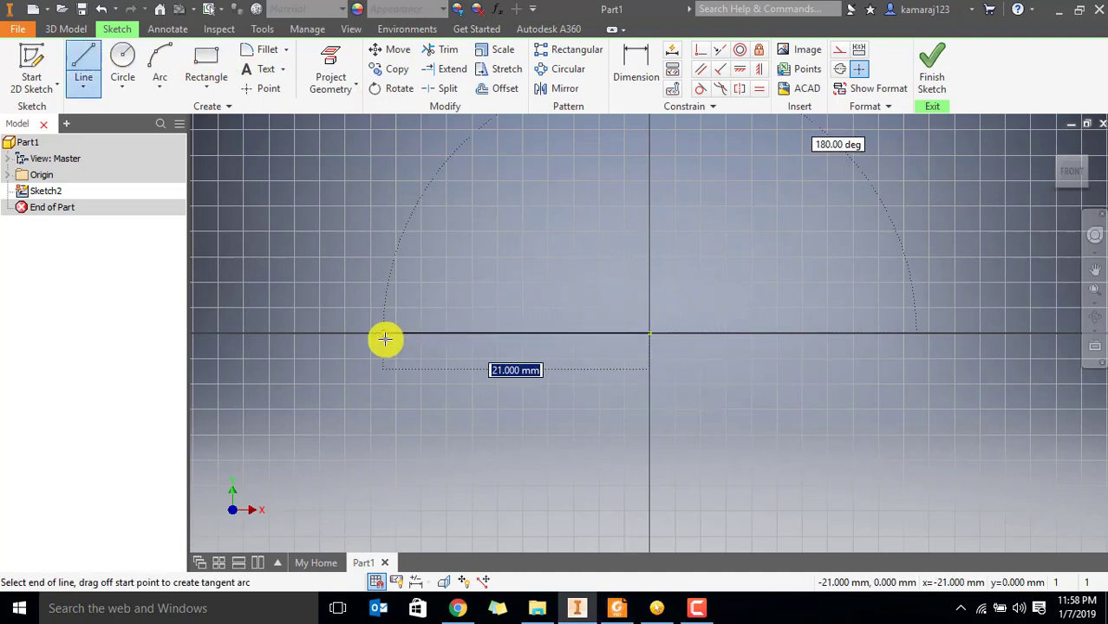
{"action": "type", "text": "100"}
{"action": "key", "text": "Return"}
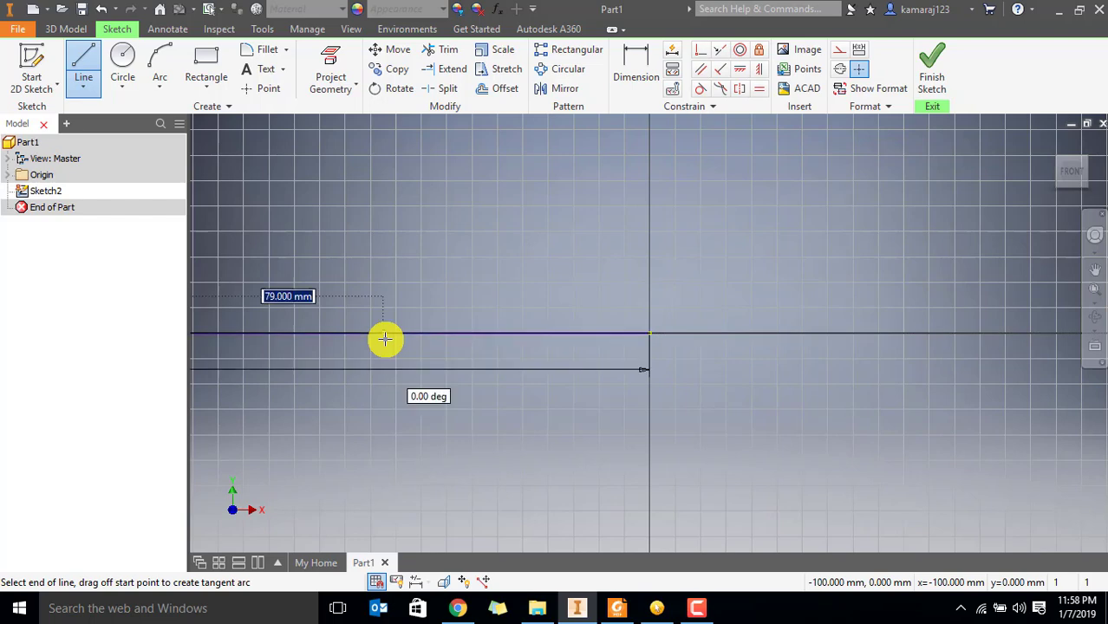
{"action": "key", "text": "Escape"}
{"action": "scroll", "coordinate": [385, 338], "scroll_direction": "down", "scroll_amount": 5}
{"action": "middle_click_drag", "start_coordinate": [338, 337], "coordinate": [545, 340]}
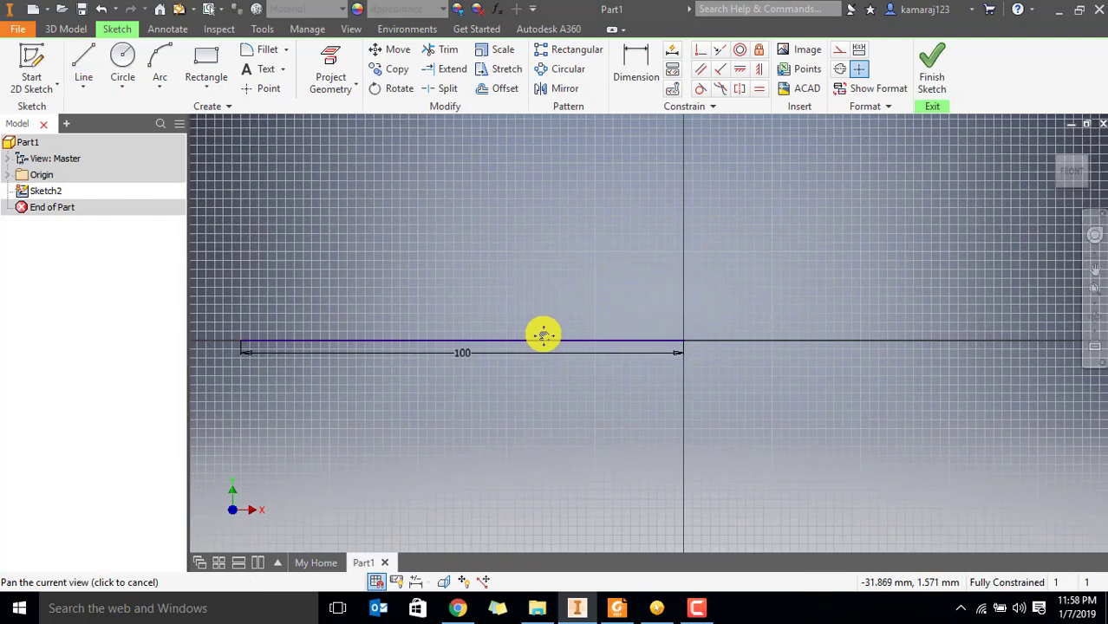
{"action": "left_click", "coordinate": [839, 49]}
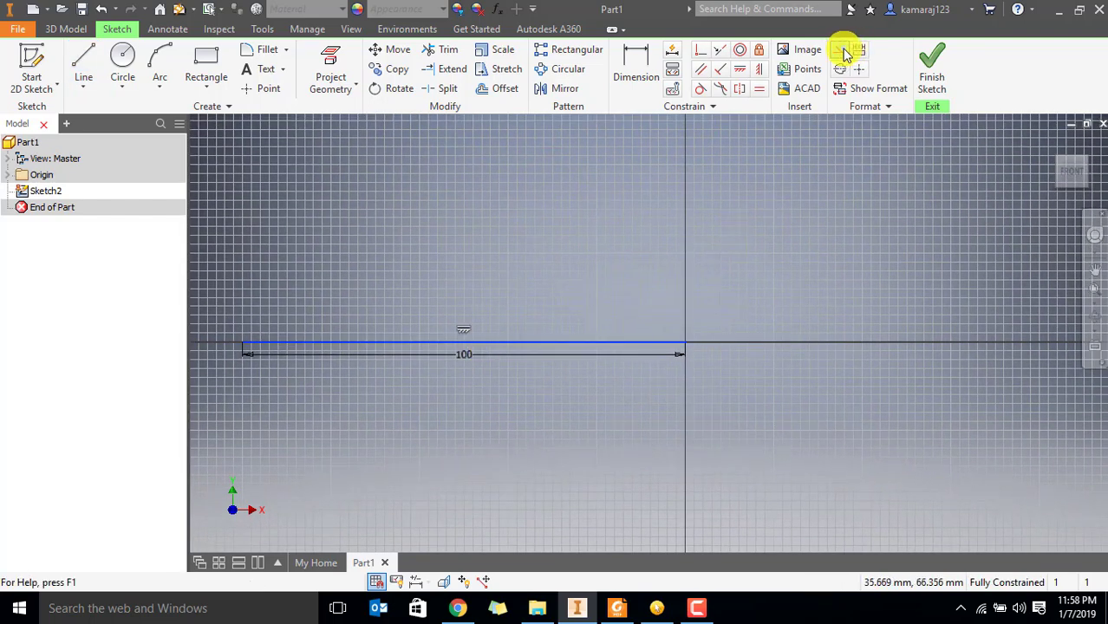
Check the bore diameter in the PDF drawing and sketch a horizontal line for the bore edge above the construction line in Inventor
{"action": "scroll", "coordinate": [587, 260], "scroll_direction": "down", "scroll_amount": 3}
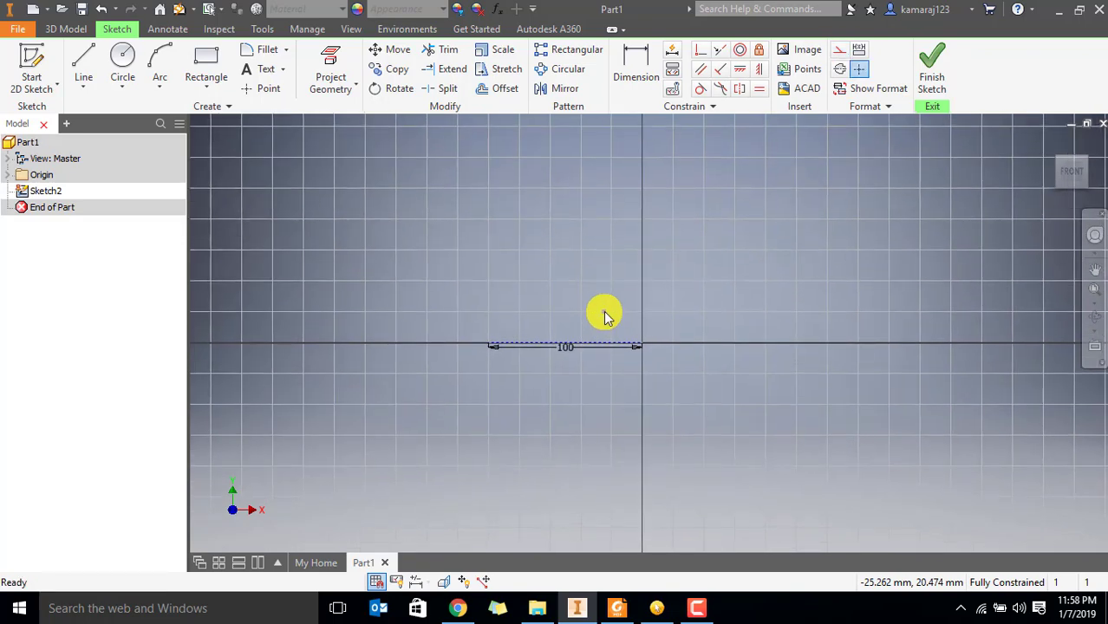
{"action": "left_click", "coordinate": [618, 608]}
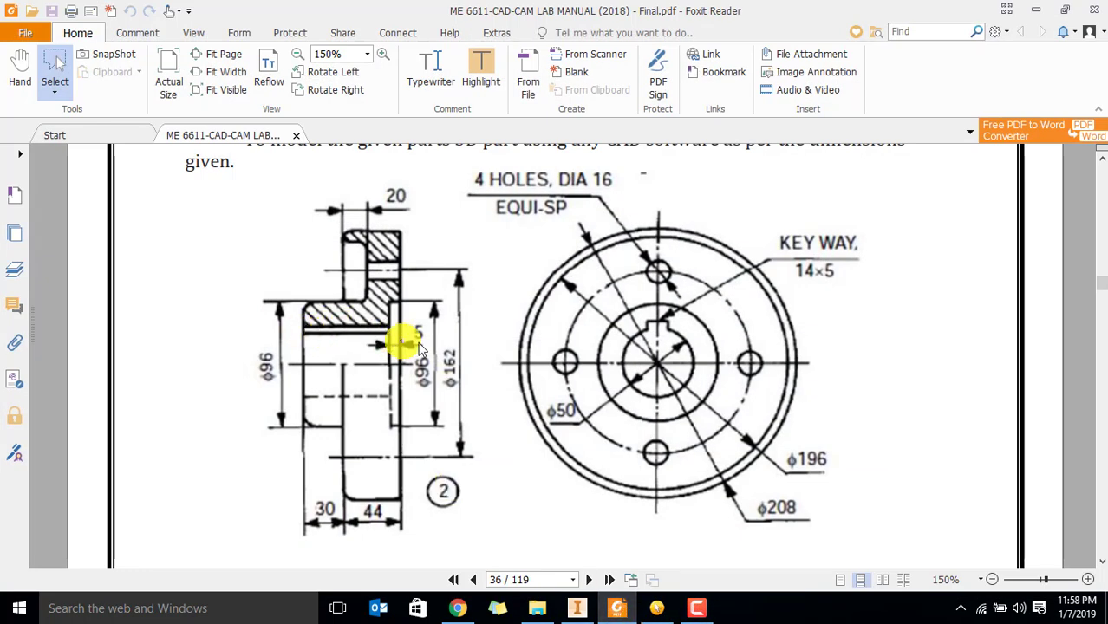
{"action": "left_click_drag", "start_coordinate": [537, 389], "coordinate": [586, 431]}
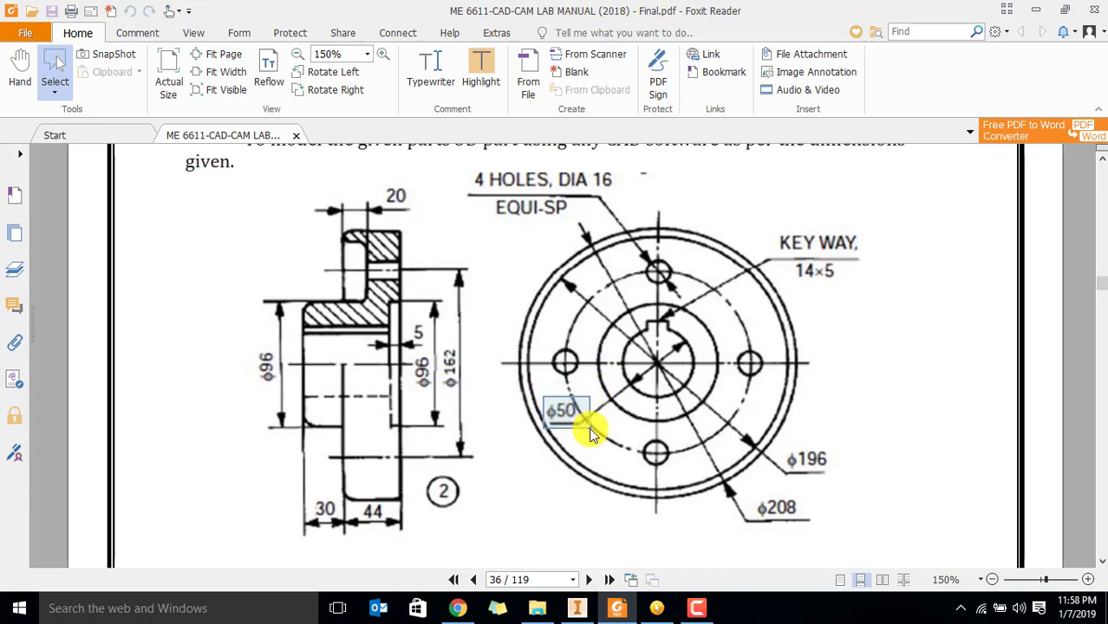
{"action": "left_click", "coordinate": [589, 428]}
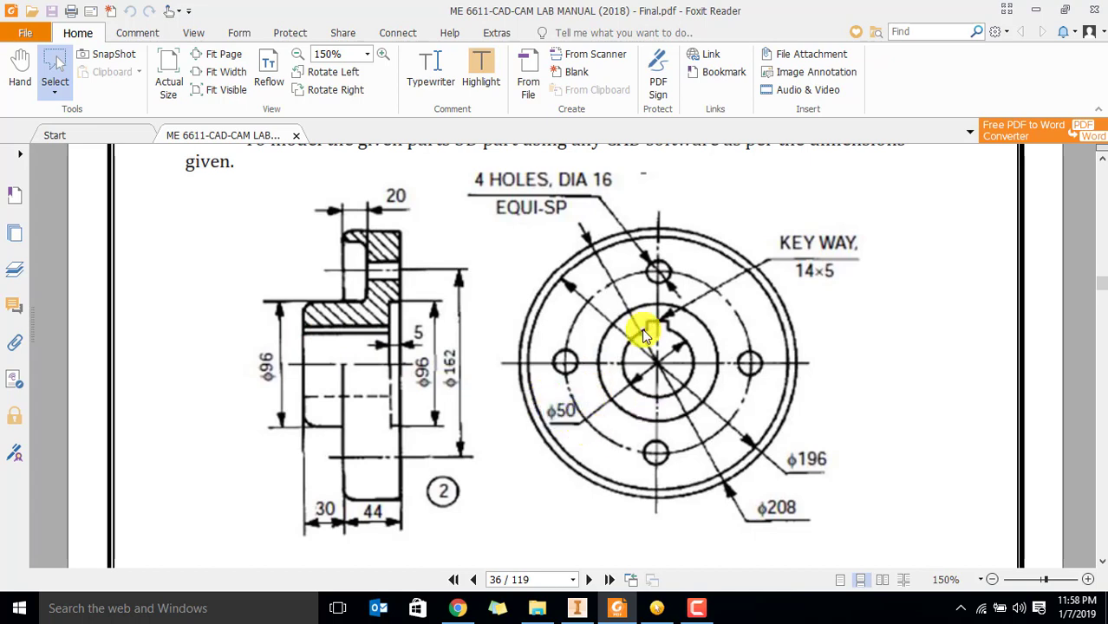
{"action": "left_click", "coordinate": [587, 610]}
{"action": "left_click", "coordinate": [80, 64]}
{"action": "left_click", "coordinate": [507, 297]}
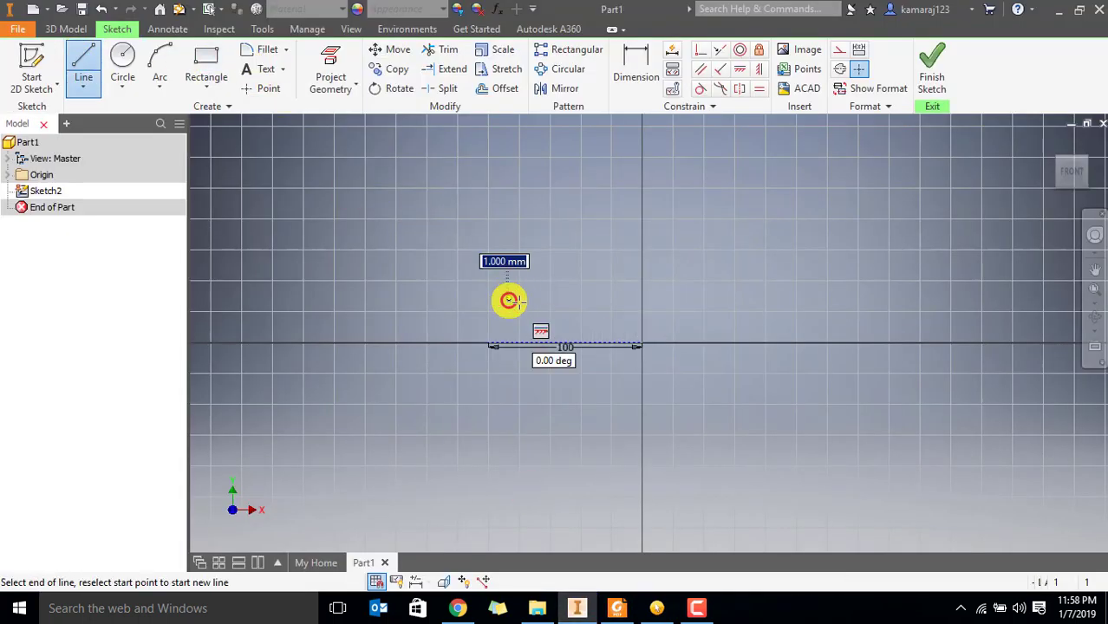
{"action": "left_click", "coordinate": [624, 299]}
{"action": "key", "text": "Escape"}
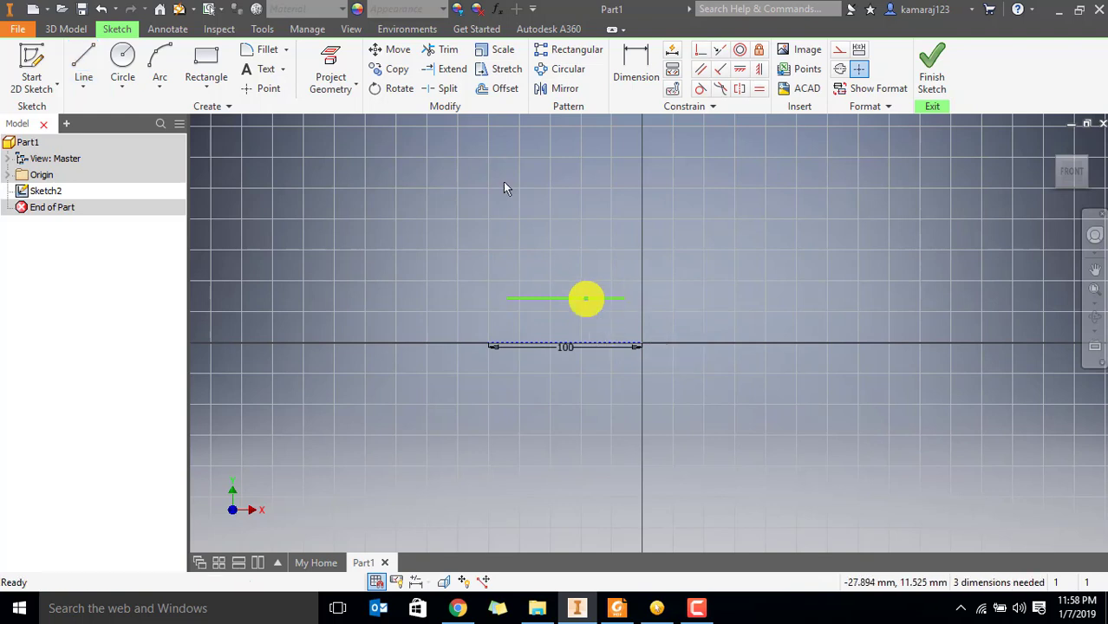
Dimension the distance between the bore line and the construction line as 25 mm
{"action": "left_click", "coordinate": [635, 65]}
{"action": "left_click", "coordinate": [537, 300]}
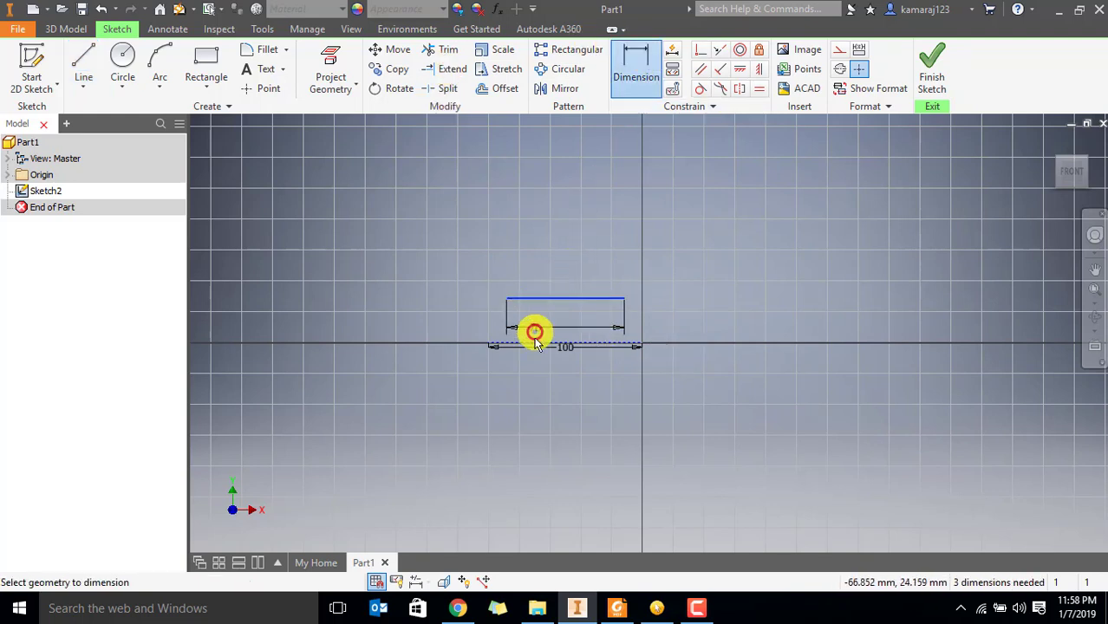
{"action": "left_click", "coordinate": [494, 344]}
{"action": "left_click", "coordinate": [483, 328]}
{"action": "type", "text": "2"}
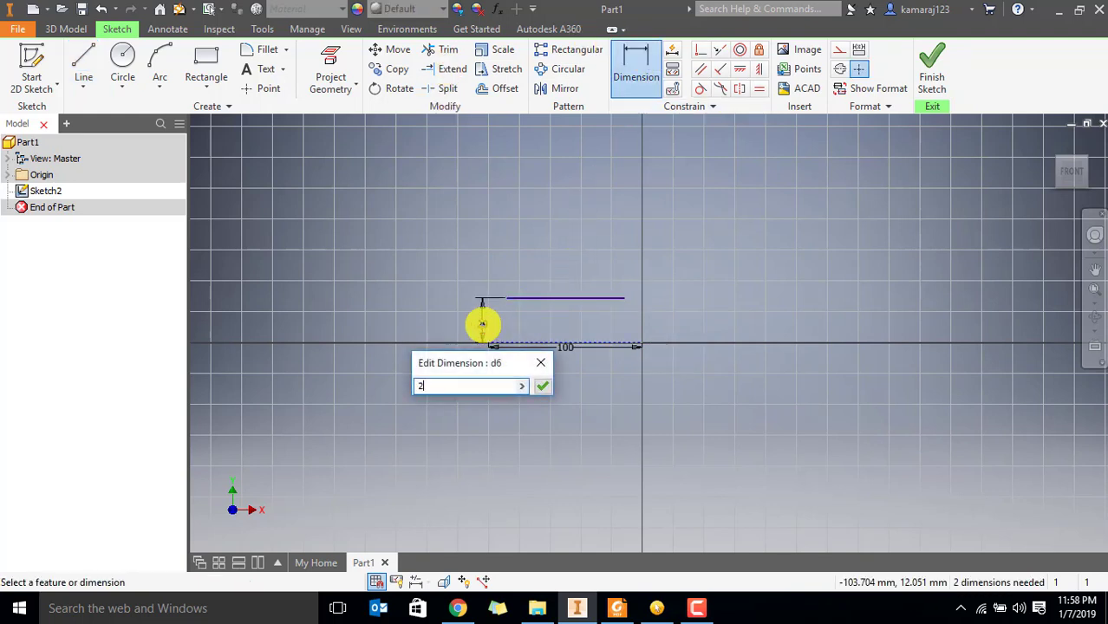
{"action": "type", "text": "5"}
{"action": "key", "text": "Return"}
{"action": "key", "text": "Escape"}
Compare with the PDF section, then draw a vertical line up from the bore line's right end and a horizontal line to the Y axis at 45 mm
{"action": "scroll", "coordinate": [551, 300], "scroll_direction": "up", "scroll_amount": 3}
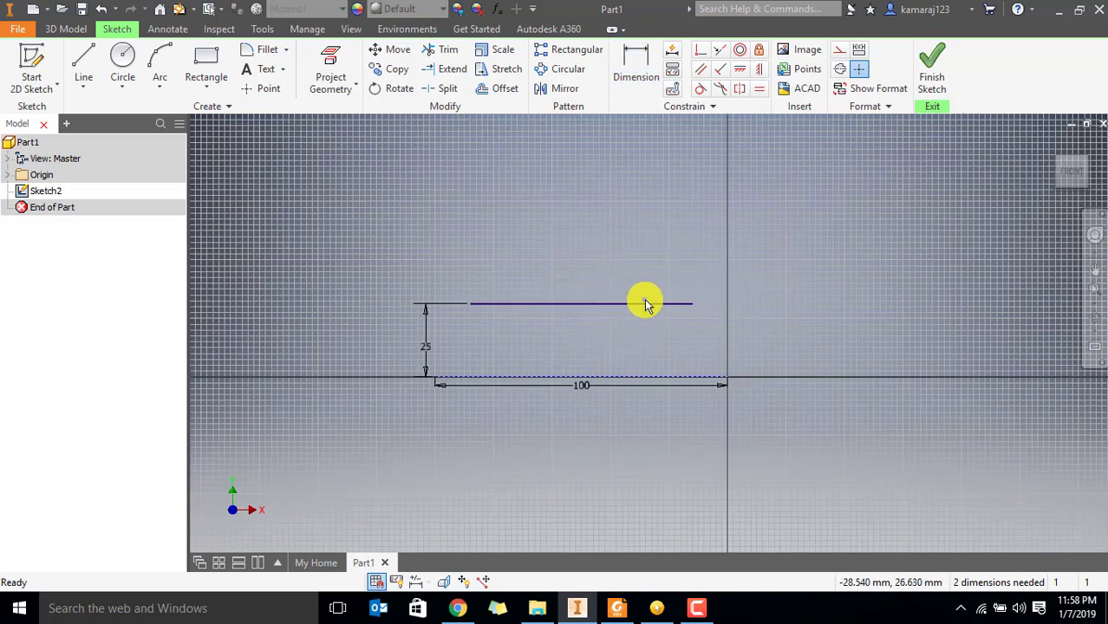
{"action": "scroll", "coordinate": [676, 282], "scroll_direction": "up", "scroll_amount": 2}
{"action": "scroll", "coordinate": [680, 275], "scroll_direction": "down", "scroll_amount": 2}
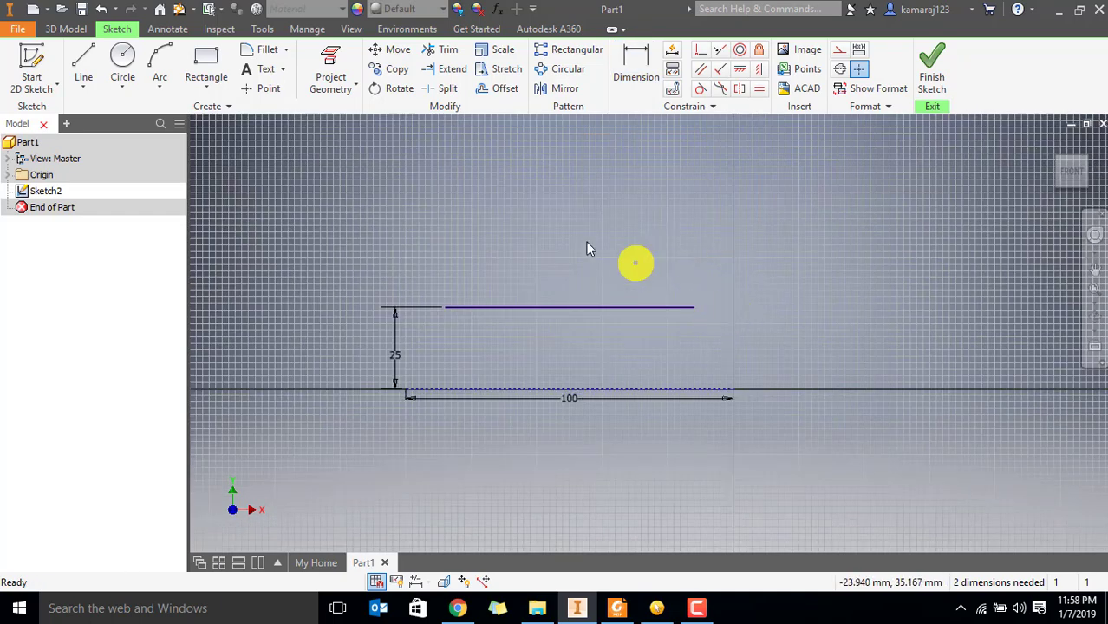
{"action": "key", "text": "l"}
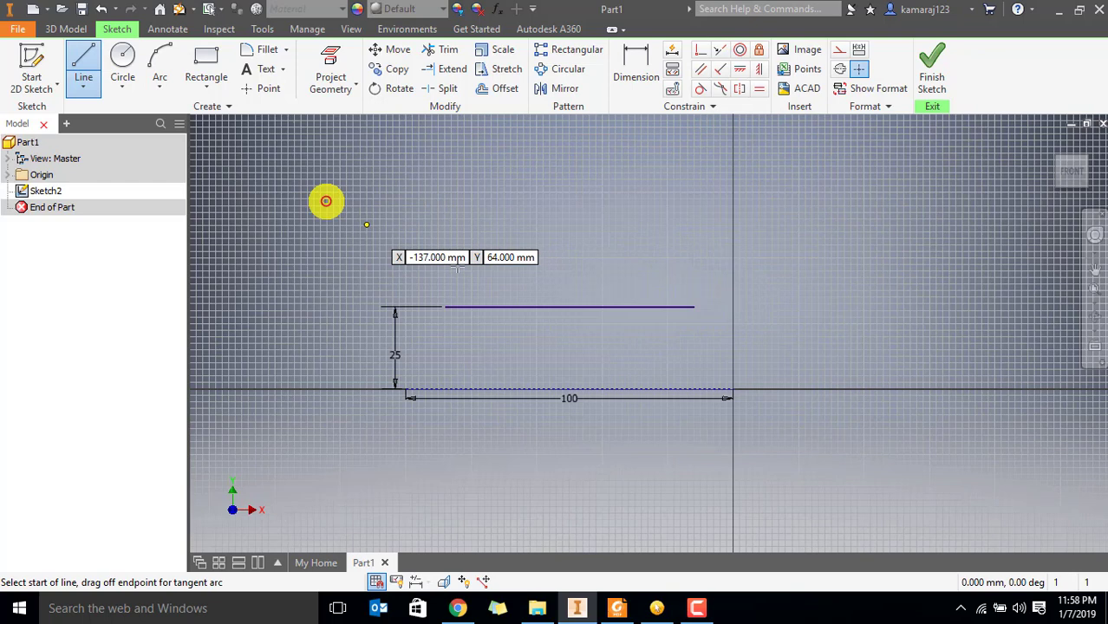
{"action": "key", "text": "alt+Tab"}
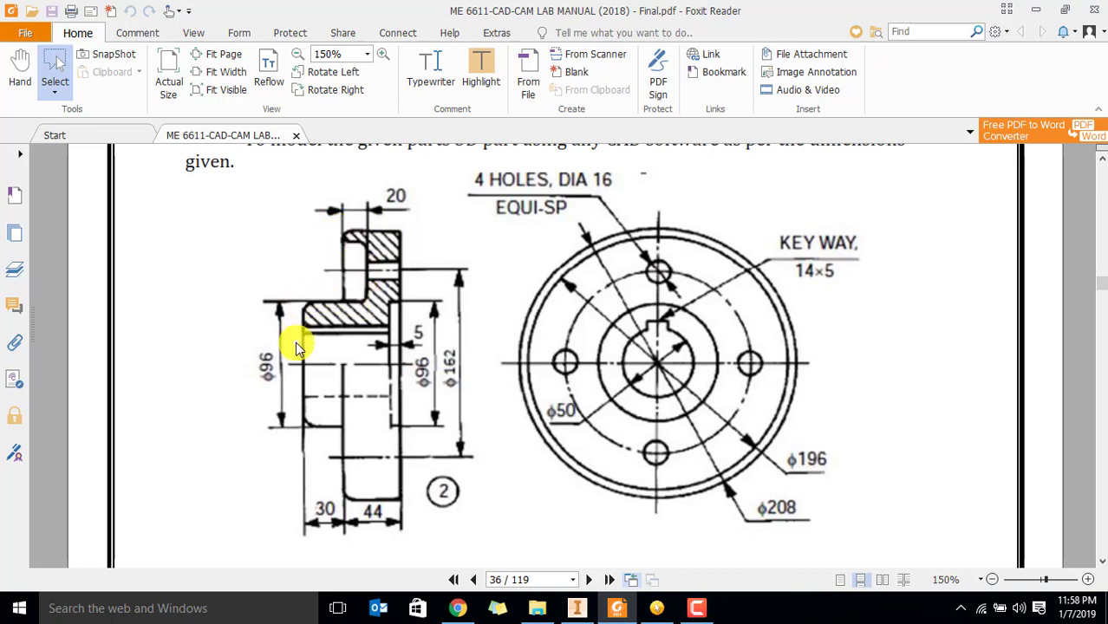
{"action": "left_click", "coordinate": [579, 612]}
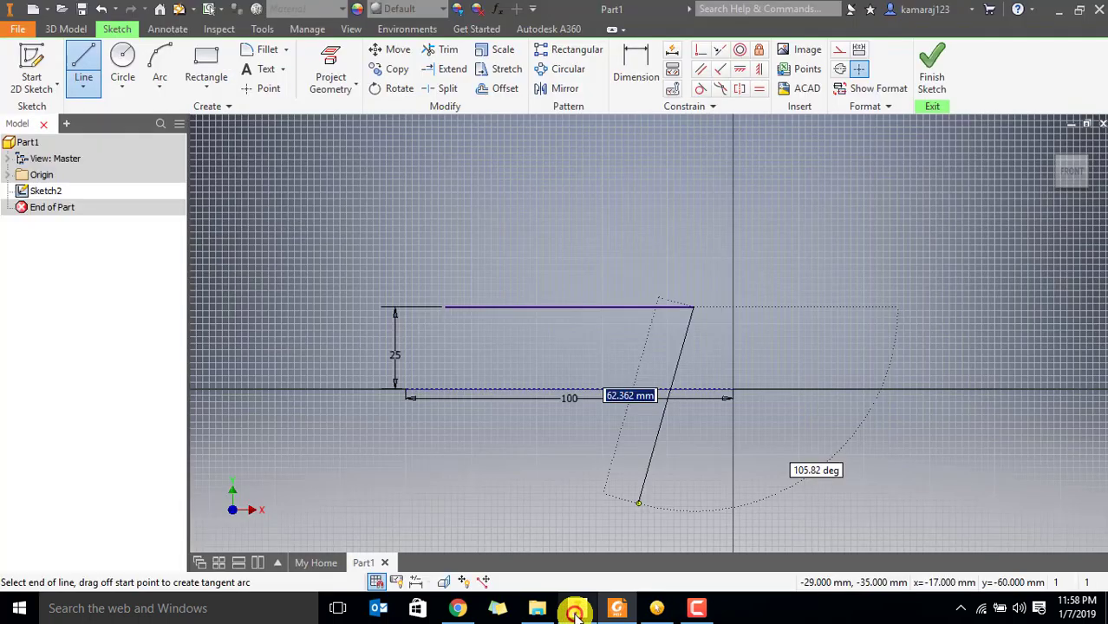
{"action": "left_click", "coordinate": [693, 241]}
{"action": "left_click", "coordinate": [735, 241]}
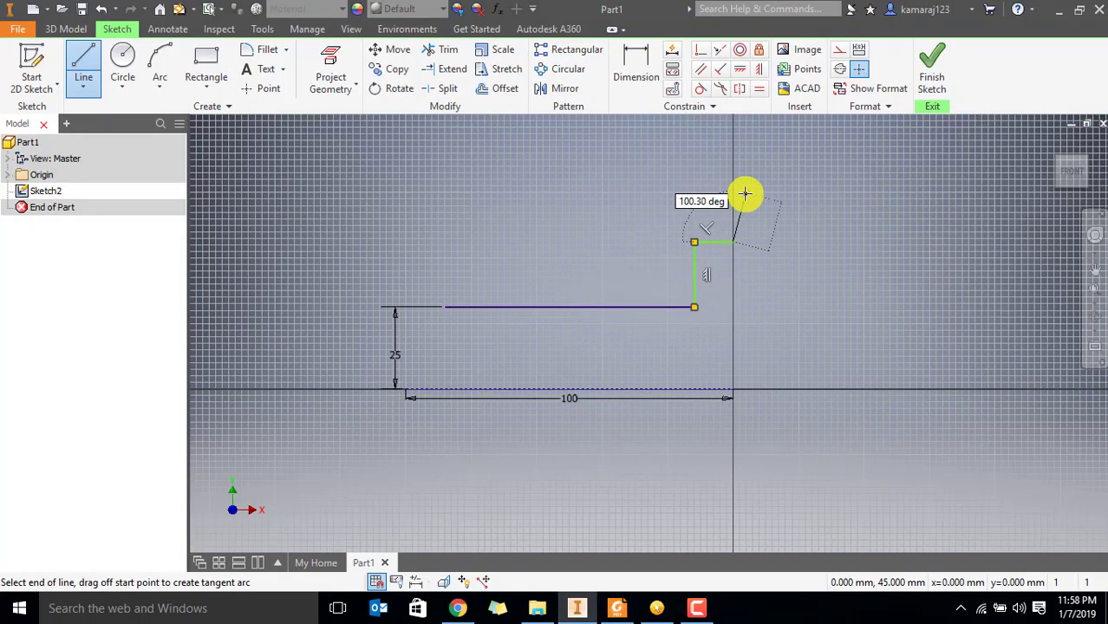
Continue the profile outline with lines about 52 mm up the Y axis, 58 mm in negative X, 12 mm down and 24 mm back
{"action": "scroll", "coordinate": [745, 191], "scroll_direction": "up", "scroll_amount": 2}
{"action": "middle_click_drag", "start_coordinate": [717, 228], "coordinate": [742, 258]}
{"action": "scroll", "coordinate": [733, 249], "scroll_direction": "up", "scroll_amount": 1}
{"action": "left_click", "coordinate": [741, 245]}
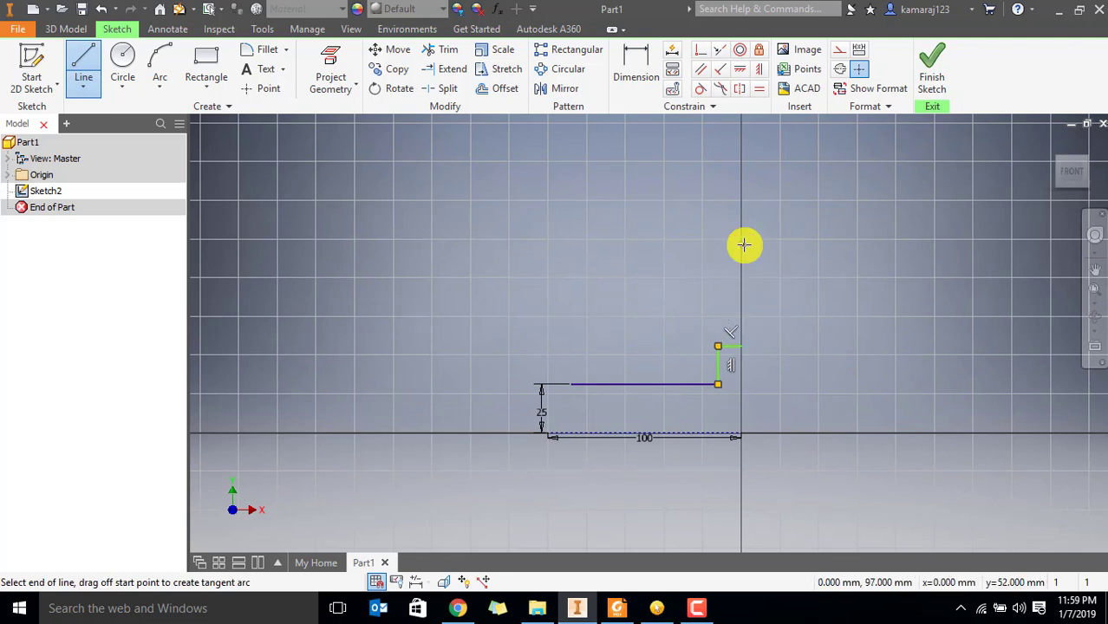
{"action": "left_click", "coordinate": [629, 245]}
{"action": "left_click", "coordinate": [676, 269]}
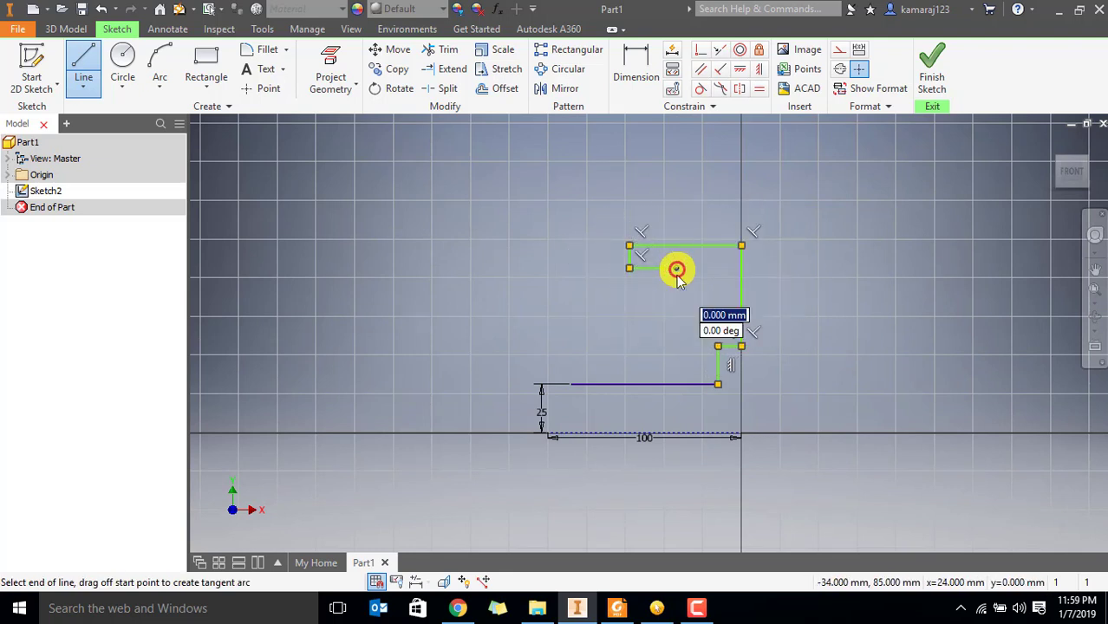
Close the profile with lines 40 mm down, 54 mm in negative X and straight down to the bore line's free end
{"action": "left_click", "coordinate": [675, 346]}
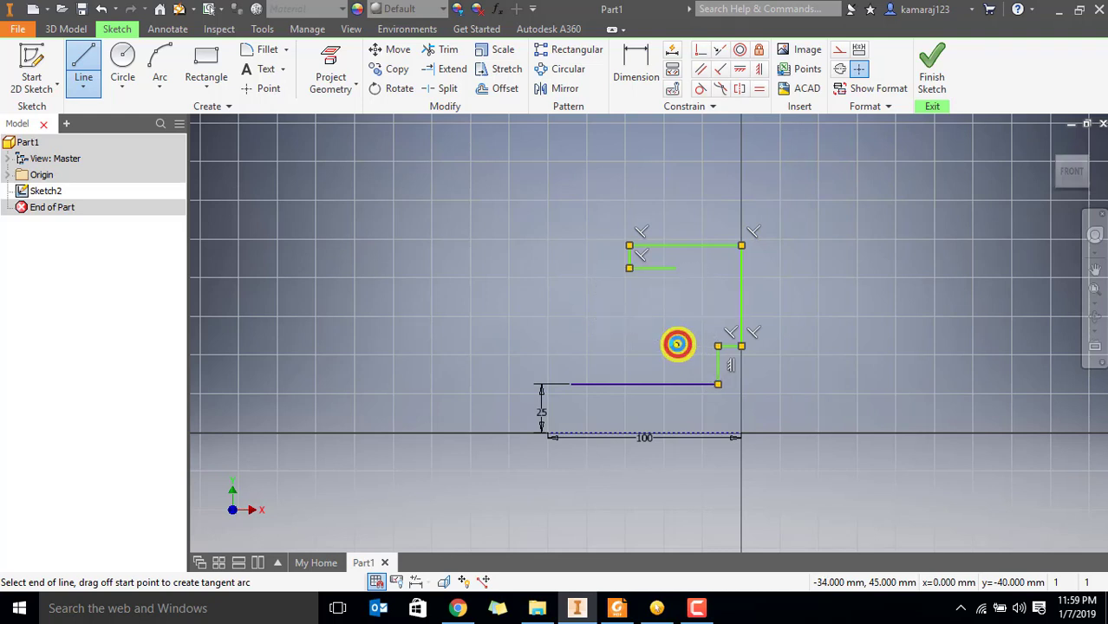
{"action": "left_click", "coordinate": [571, 345]}
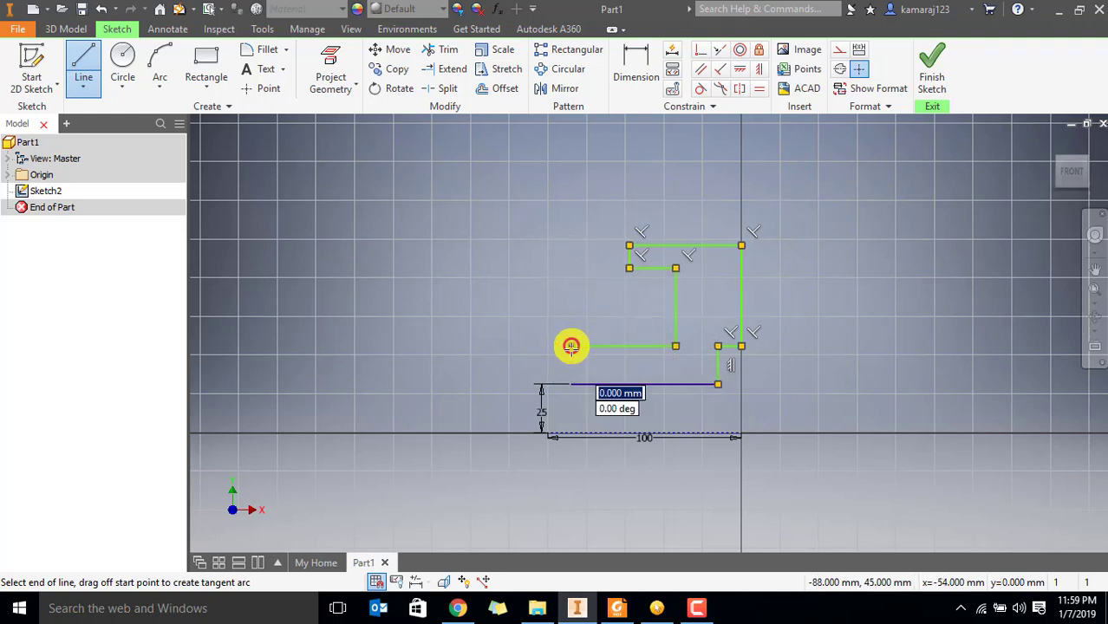
{"action": "left_click", "coordinate": [572, 384]}
{"action": "key", "text": "Escape"}
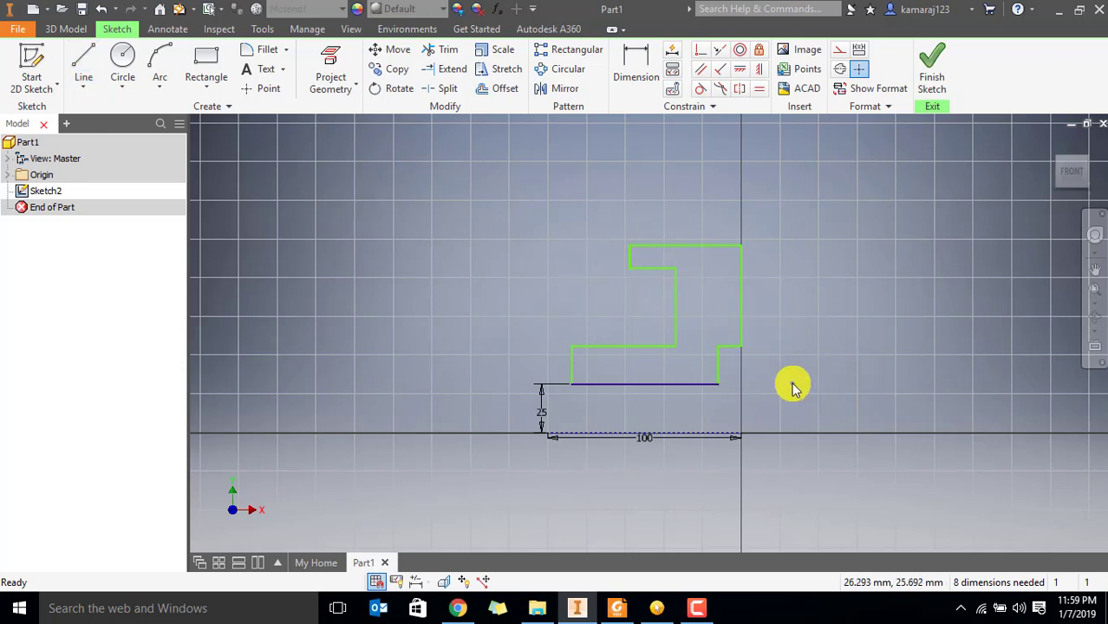
Align the lower end of the profile's flange-face line with the origin using a vertical constraint
{"action": "middle_click_drag", "start_coordinate": [793, 385], "coordinate": [732, 362]}
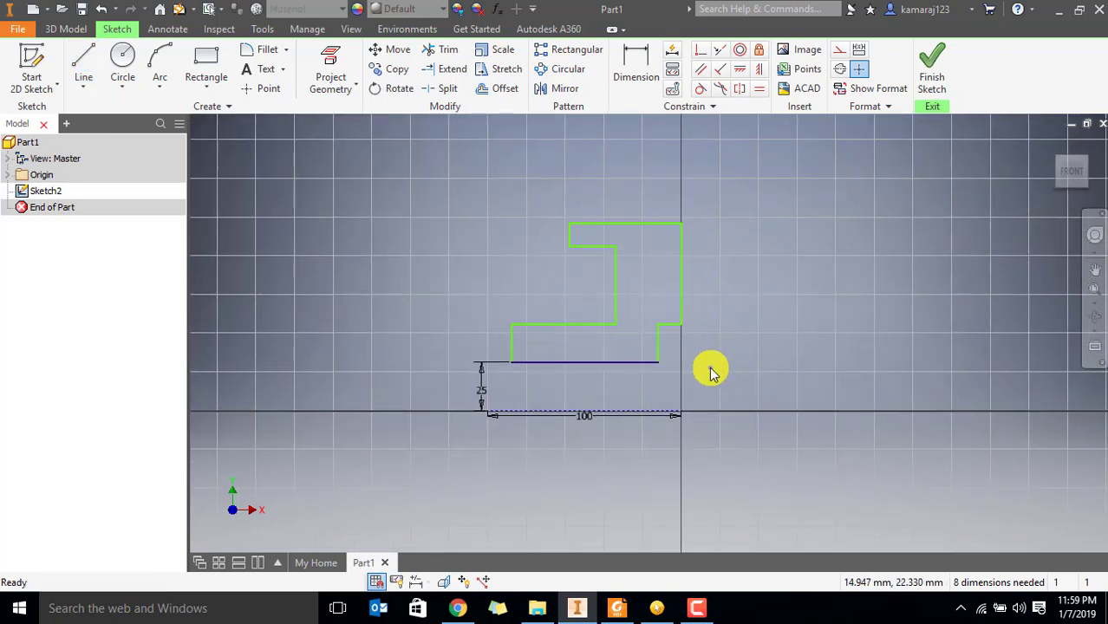
{"action": "mouse_move", "coordinate": [678, 292]}
{"action": "left_mouse_down"}
{"action": "mouse_move", "coordinate": [670, 255]}
{"action": "mouse_move", "coordinate": [698, 286]}
{"action": "left_mouse_up"}
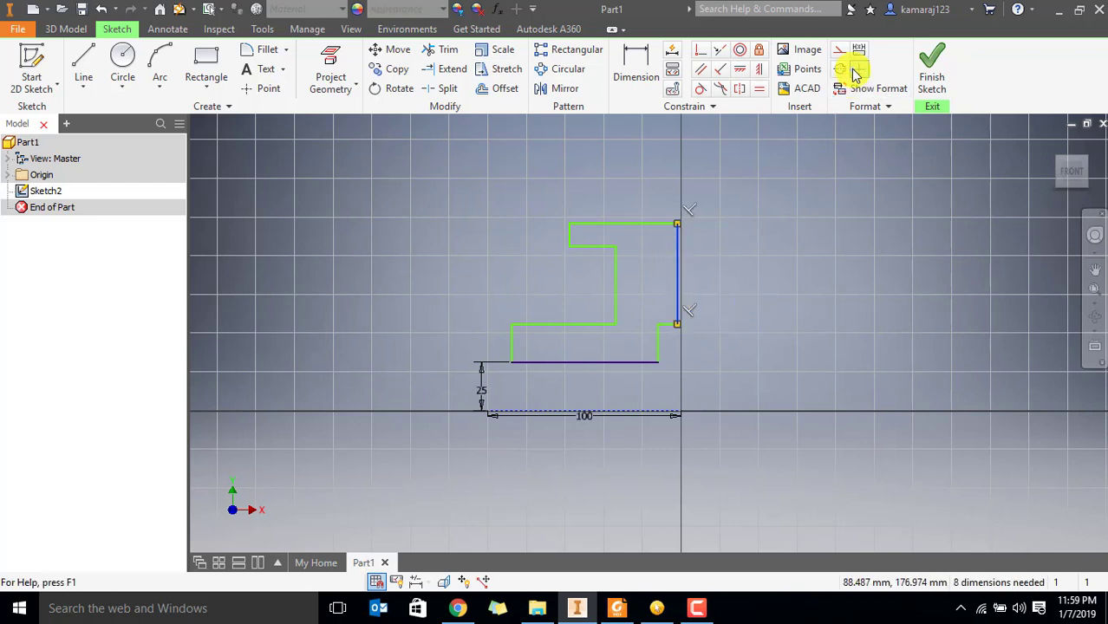
{"action": "left_click", "coordinate": [760, 71]}
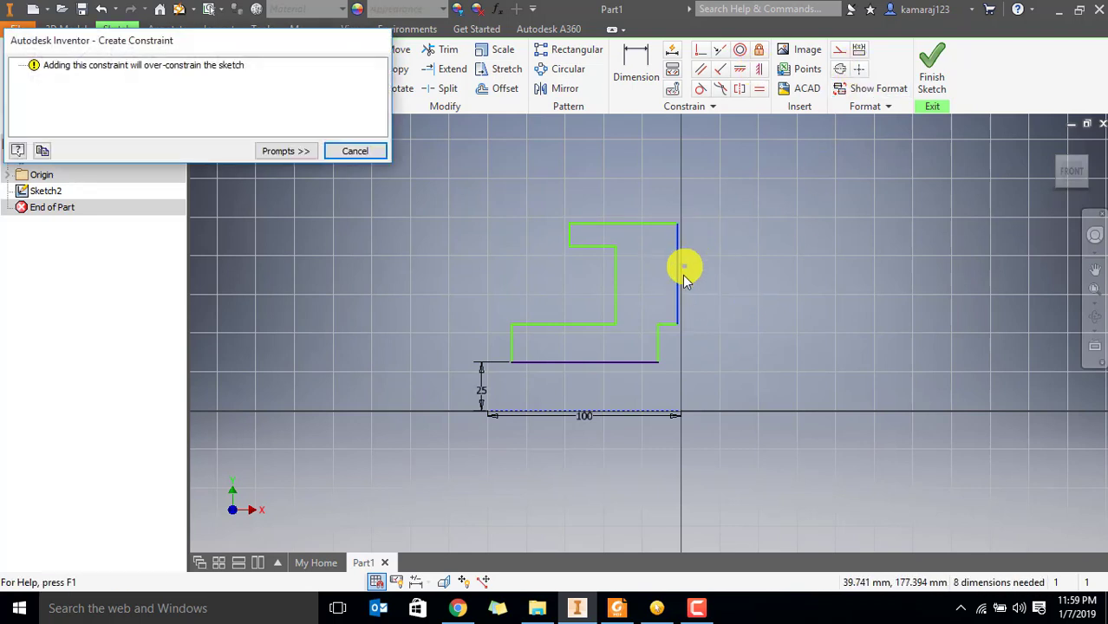
{"action": "left_click", "coordinate": [353, 152]}
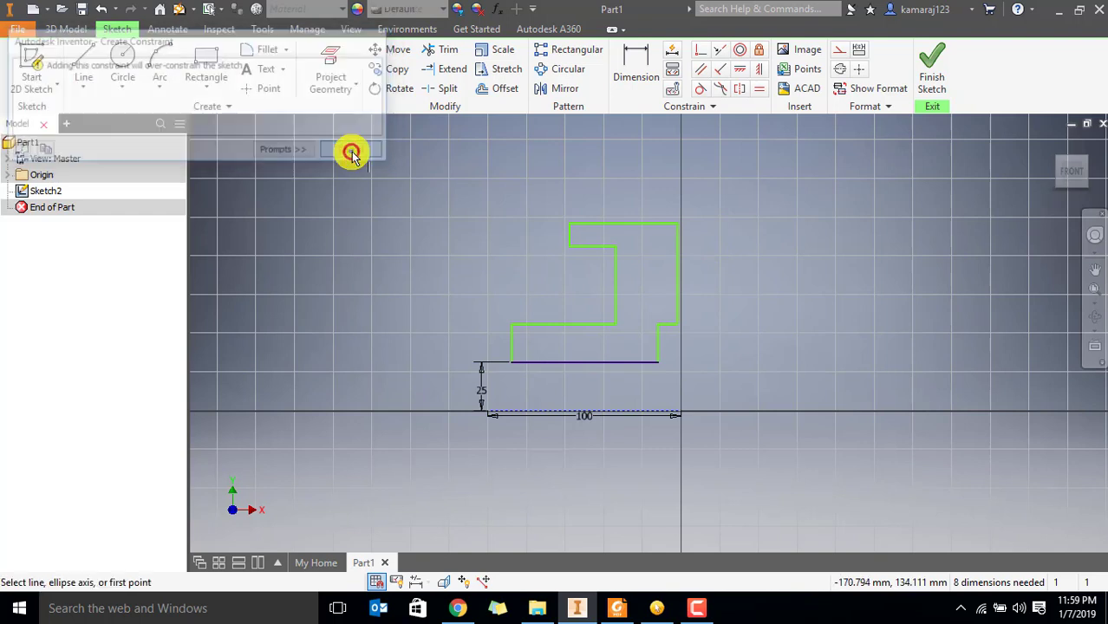
{"action": "left_click", "coordinate": [681, 414]}
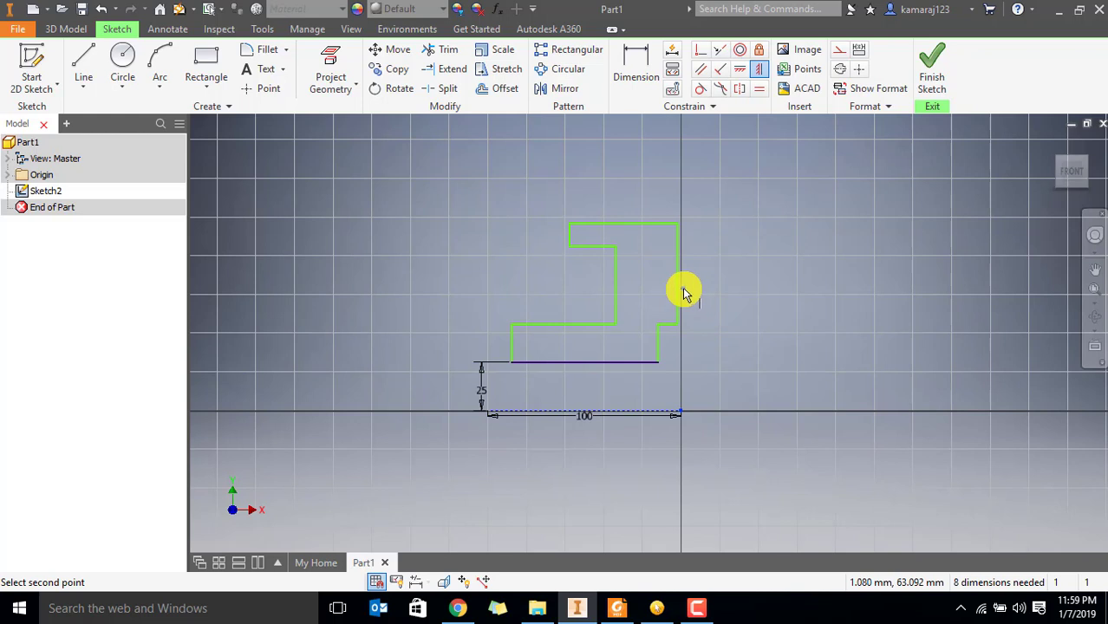
{"action": "left_click", "coordinate": [682, 333]}
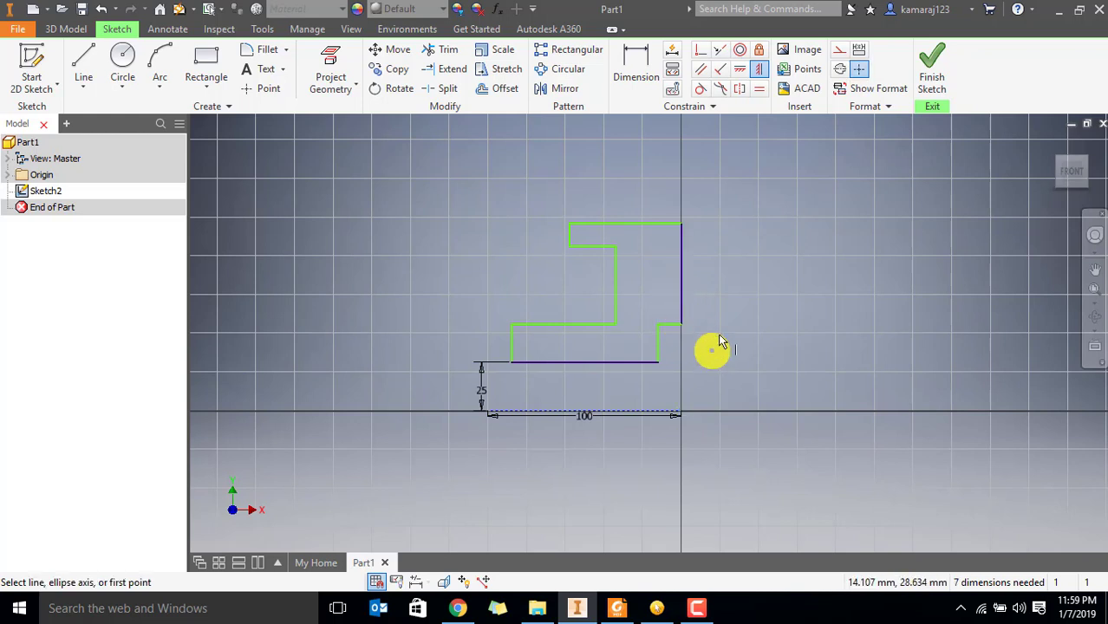
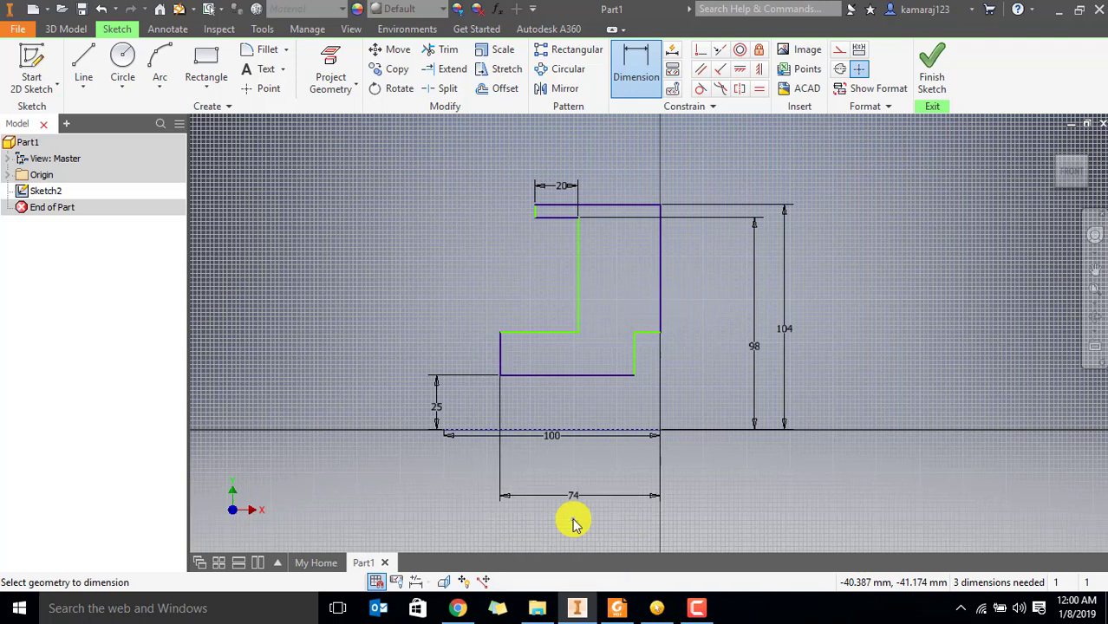
Check the rim in the PDF drawing, then dimension the width from the flange-face line to the rim's outer edge as 44 mm
{"action": "key", "text": "Escape"}
{"action": "scroll", "coordinate": [574, 265], "scroll_direction": "up", "scroll_amount": 3}
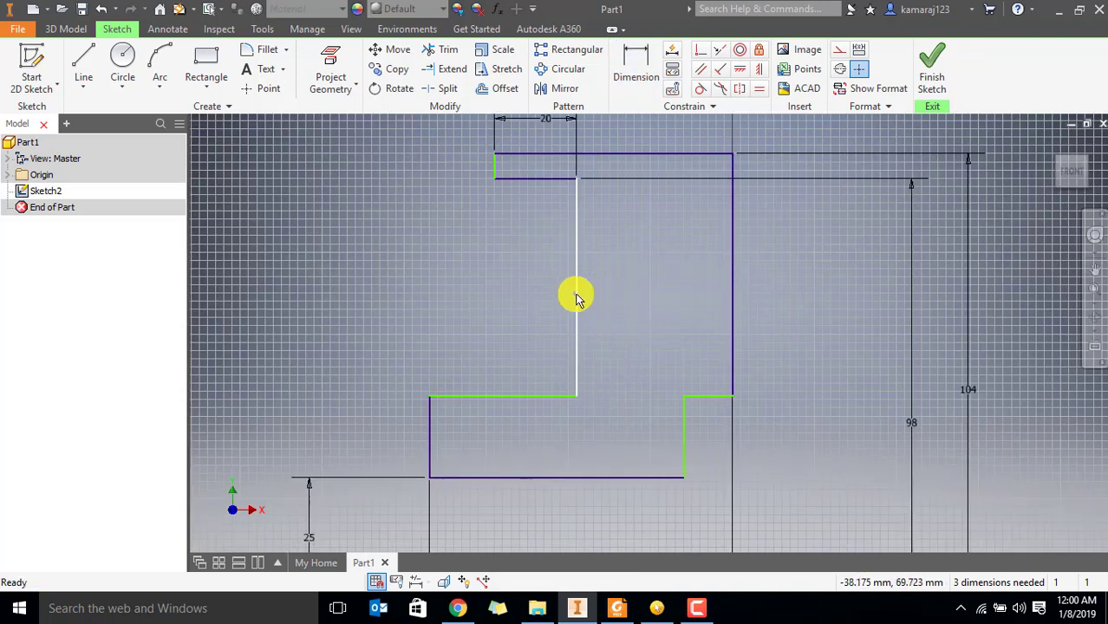
{"action": "key", "text": "alt+Tab"}
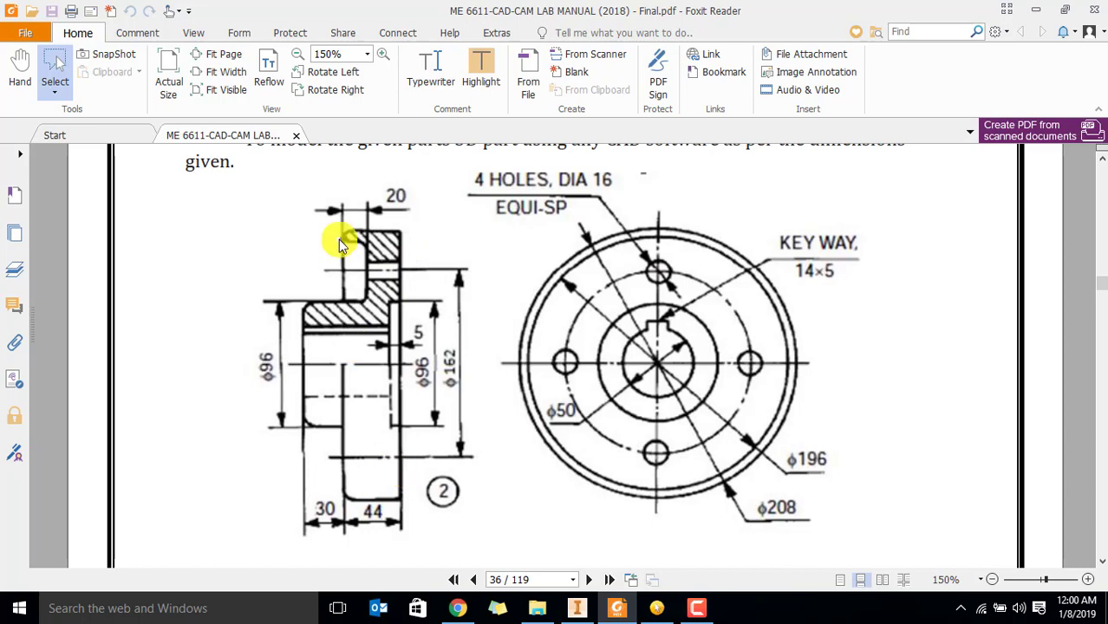
{"action": "key", "text": "alt+Tab"}
{"action": "left_click", "coordinate": [641, 52]}
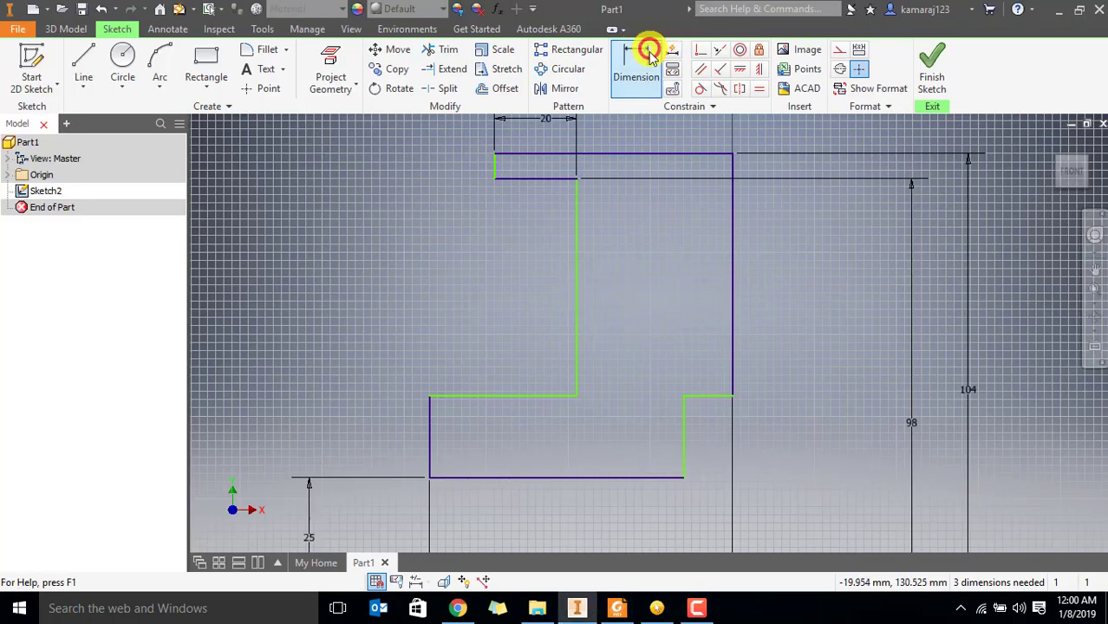
{"action": "left_click", "coordinate": [731, 198]}
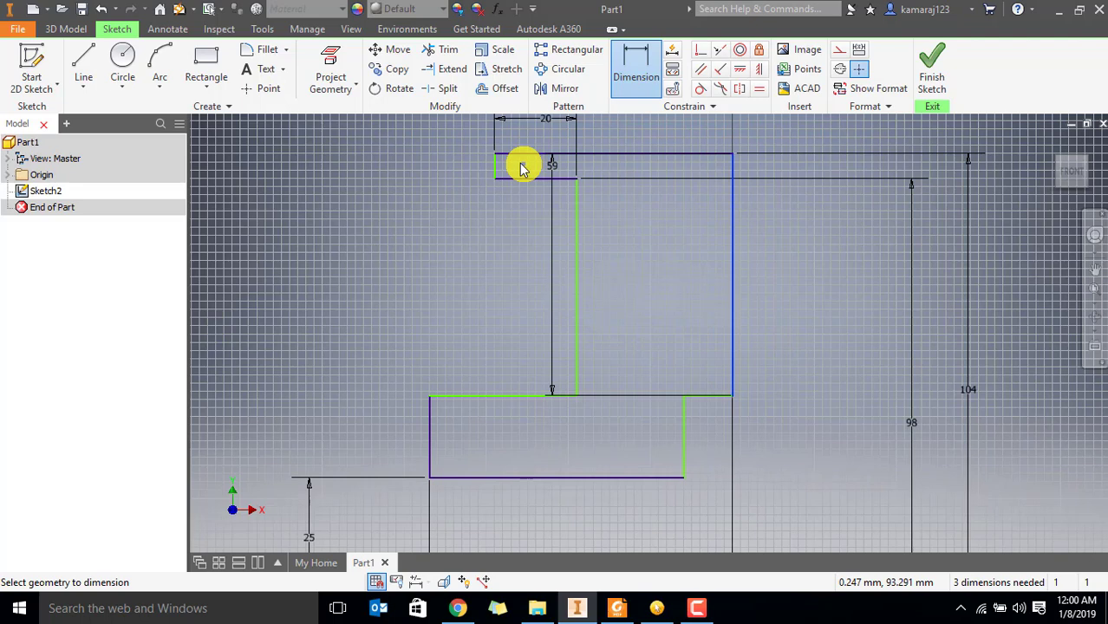
{"action": "scroll", "coordinate": [638, 248], "scroll_direction": "down", "scroll_amount": 2}
{"action": "left_click", "coordinate": [626, 220]}
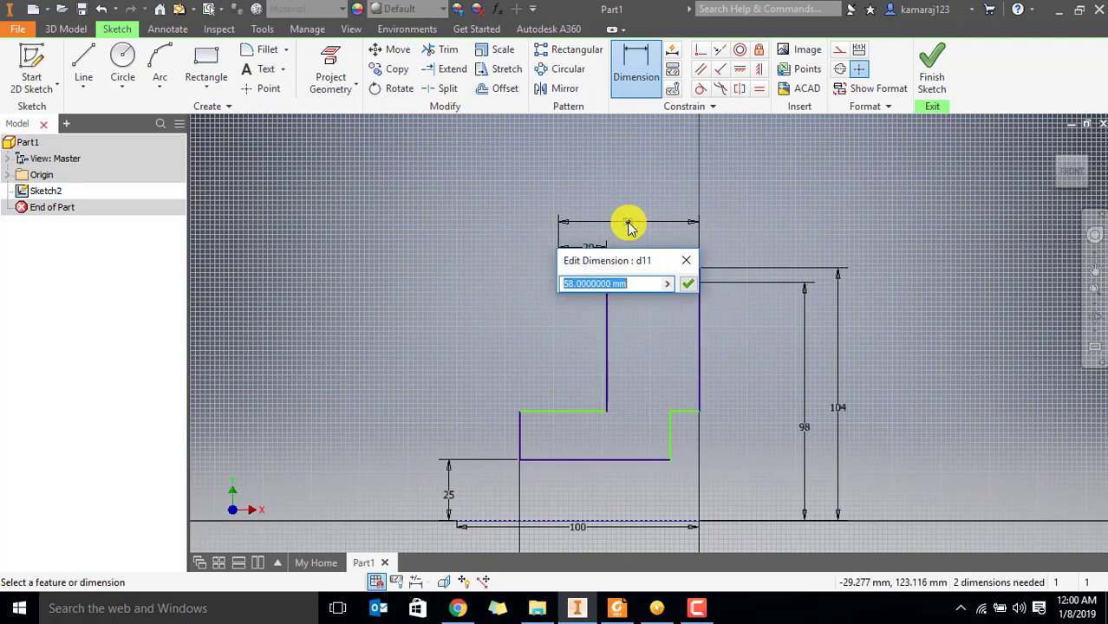
{"action": "type", "text": "44"}
{"action": "key", "text": "Return"}
{"action": "key", "text": "Escape"}
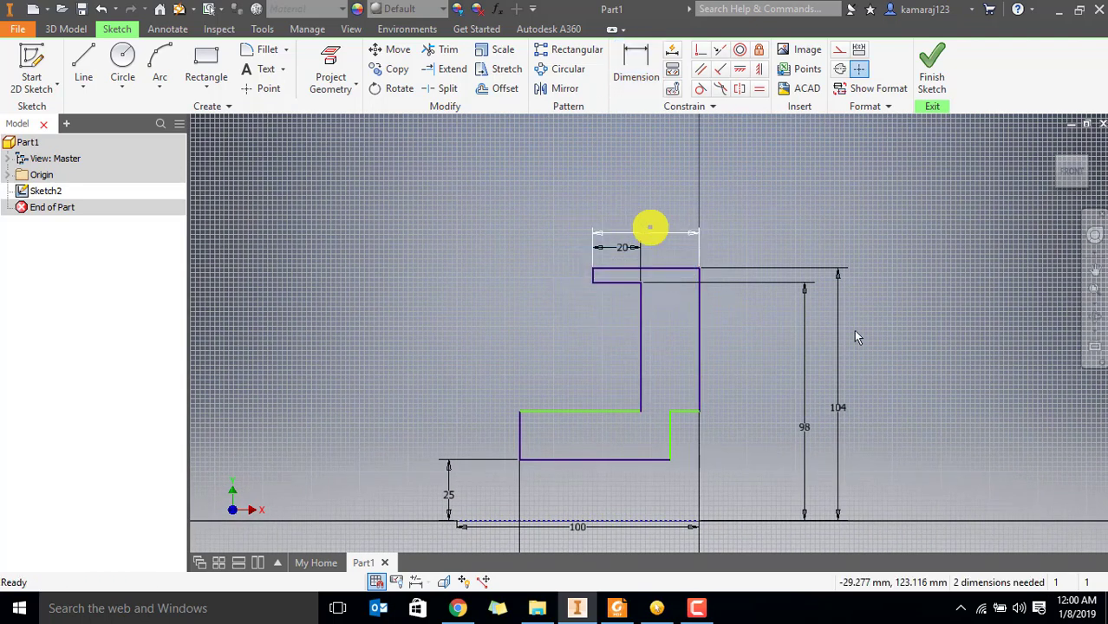
Check the hub diameter in the PDF drawing, then dimension the hub's upper line from the construction axis as 48 mm
{"action": "middle_click_drag", "start_coordinate": [675, 463], "coordinate": [641, 310]}
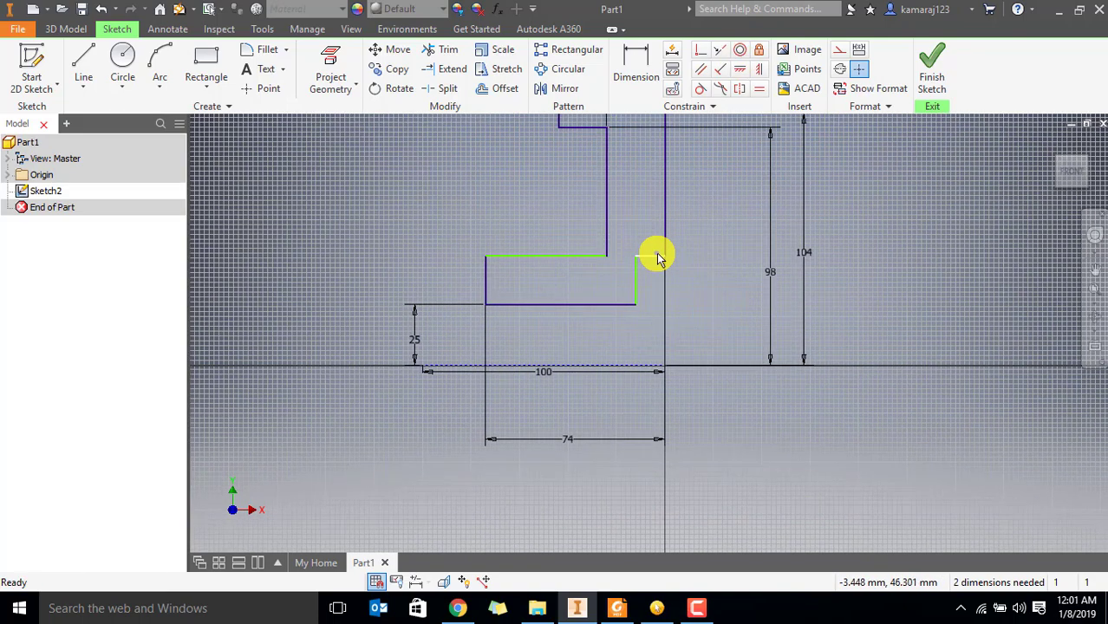
{"action": "key", "text": "alt+Tab"}
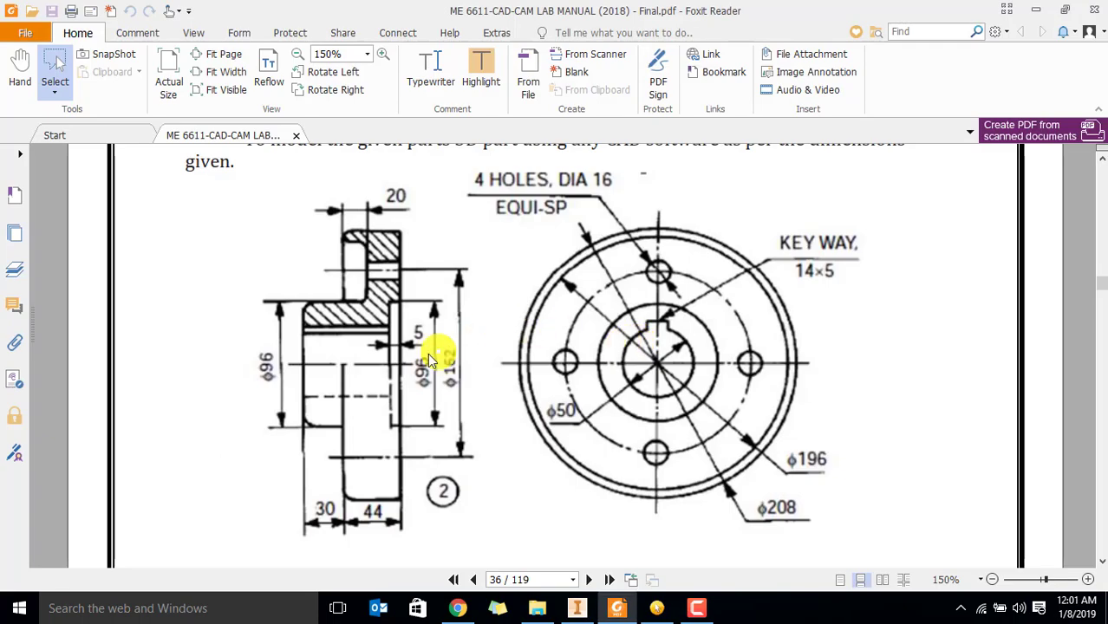
{"action": "left_click", "coordinate": [266, 368]}
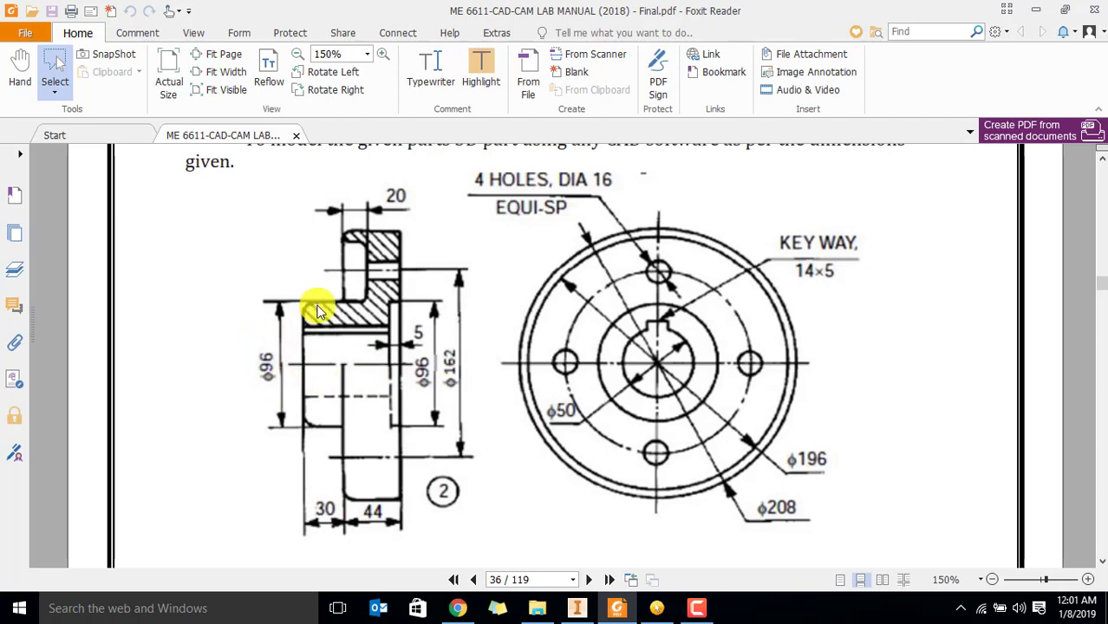
{"action": "left_click_drag", "start_coordinate": [330, 382], "coordinate": [332, 373]}
{"action": "key", "text": "alt+Tab"}
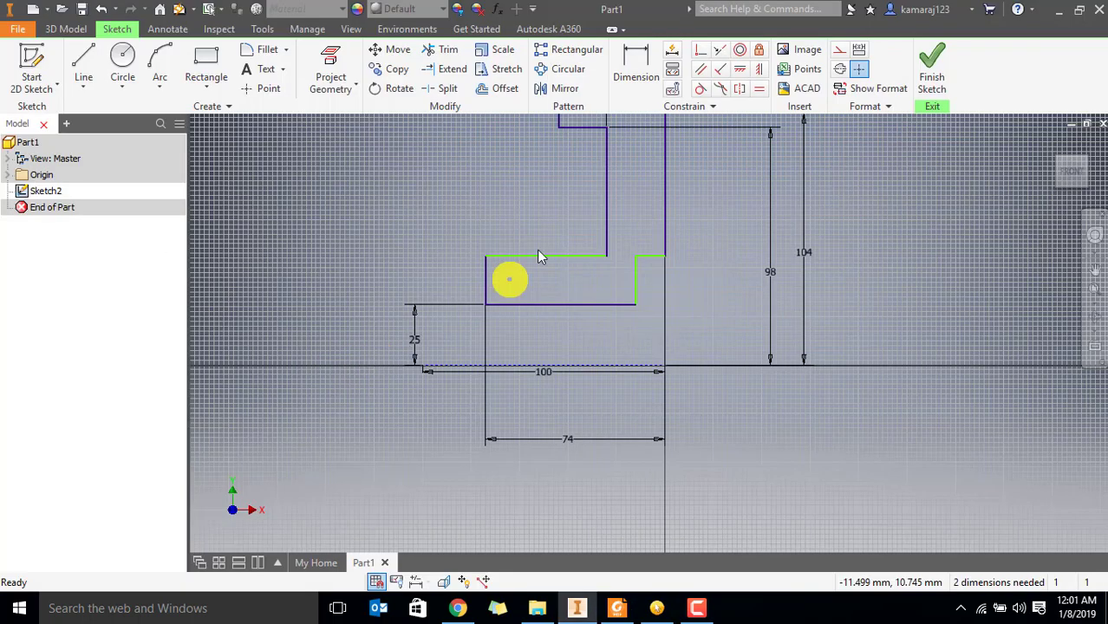
{"action": "left_click", "coordinate": [629, 82]}
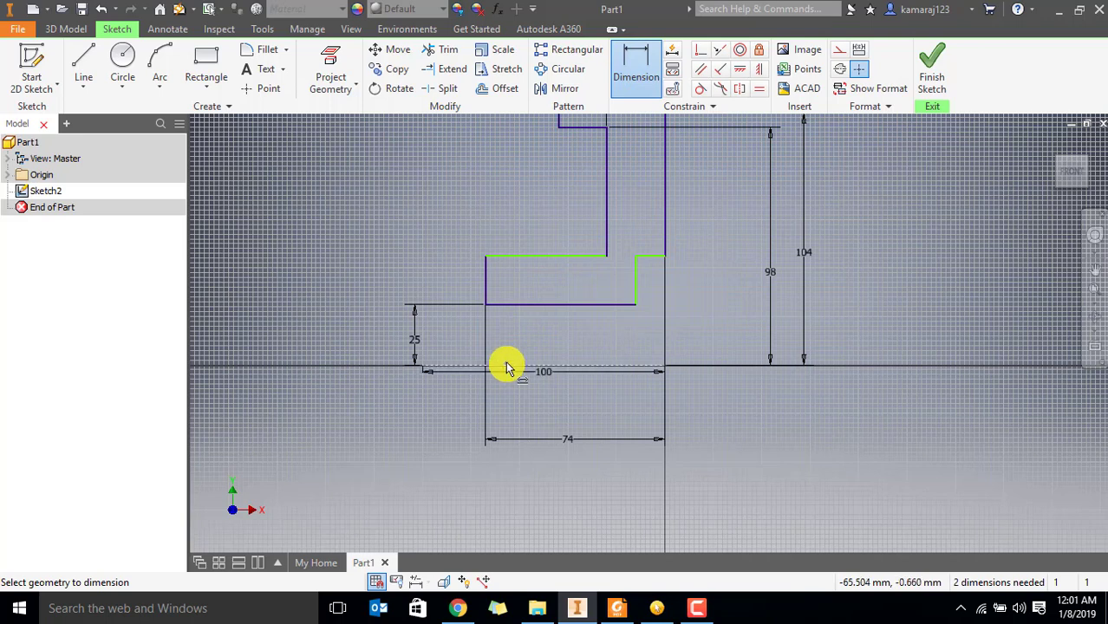
{"action": "left_click", "coordinate": [505, 364]}
{"action": "left_click", "coordinate": [549, 256]}
{"action": "left_click", "coordinate": [401, 299]}
{"action": "left_click", "coordinate": [360, 310]}
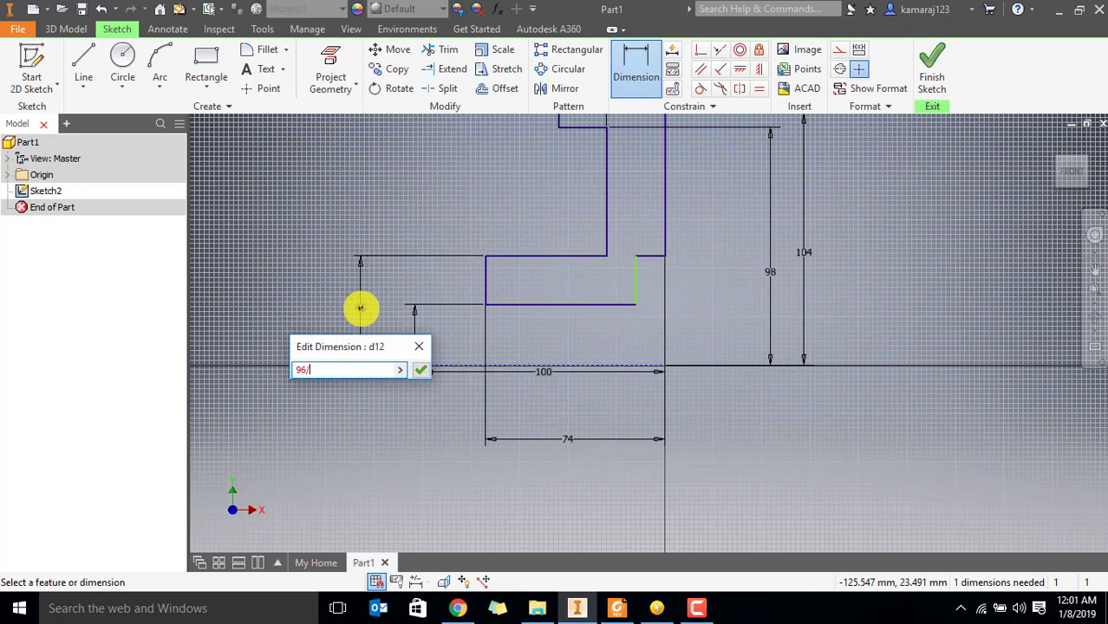
{"action": "key", "text": "Return"}
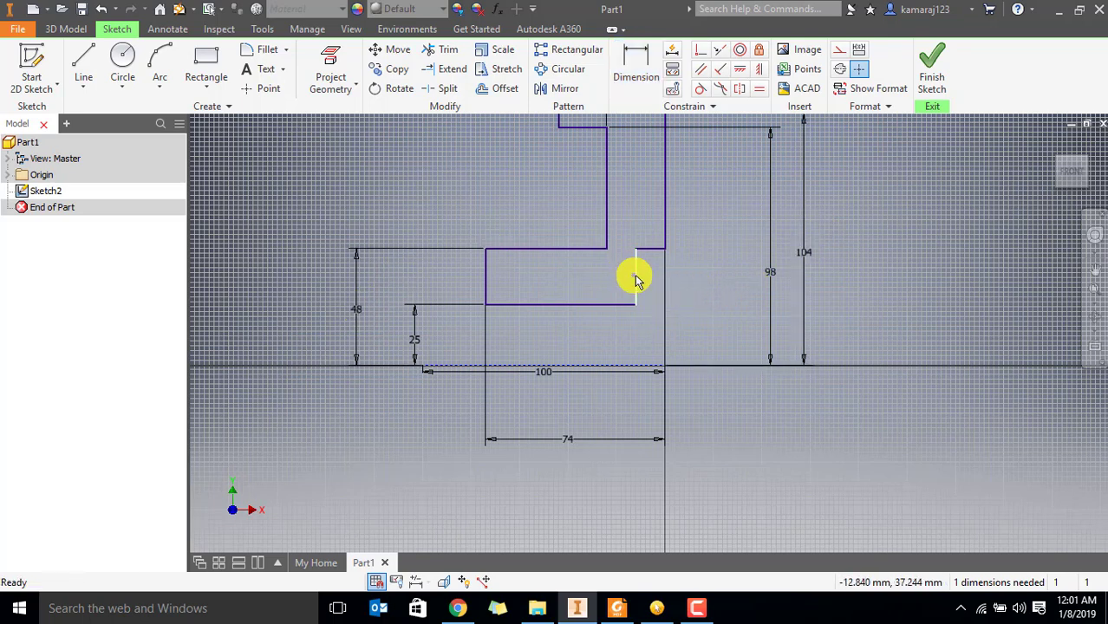
Dimension the recess depth between the flange-face line and the short vertical step line as 5 mm
{"action": "left_click", "coordinate": [635, 279]}
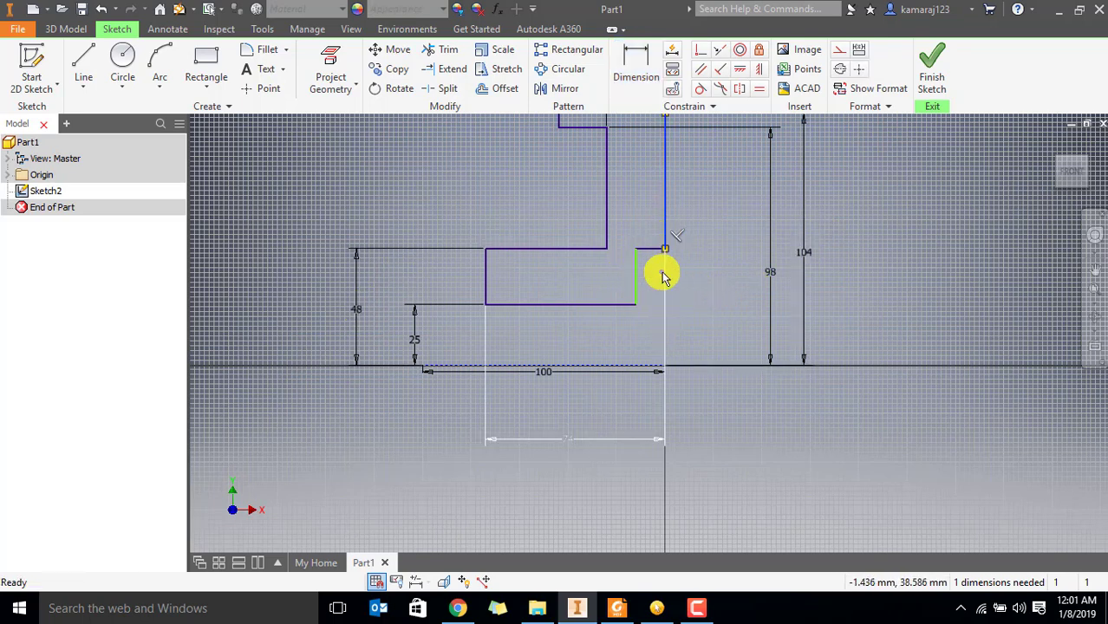
{"action": "left_click", "coordinate": [636, 83]}
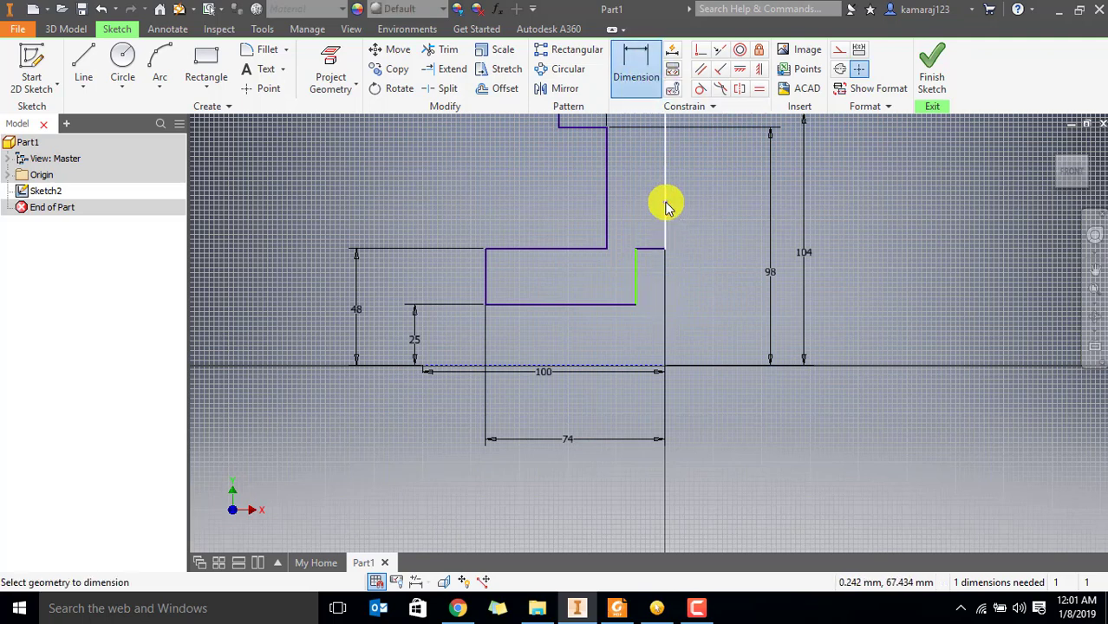
{"action": "left_click", "coordinate": [643, 293]}
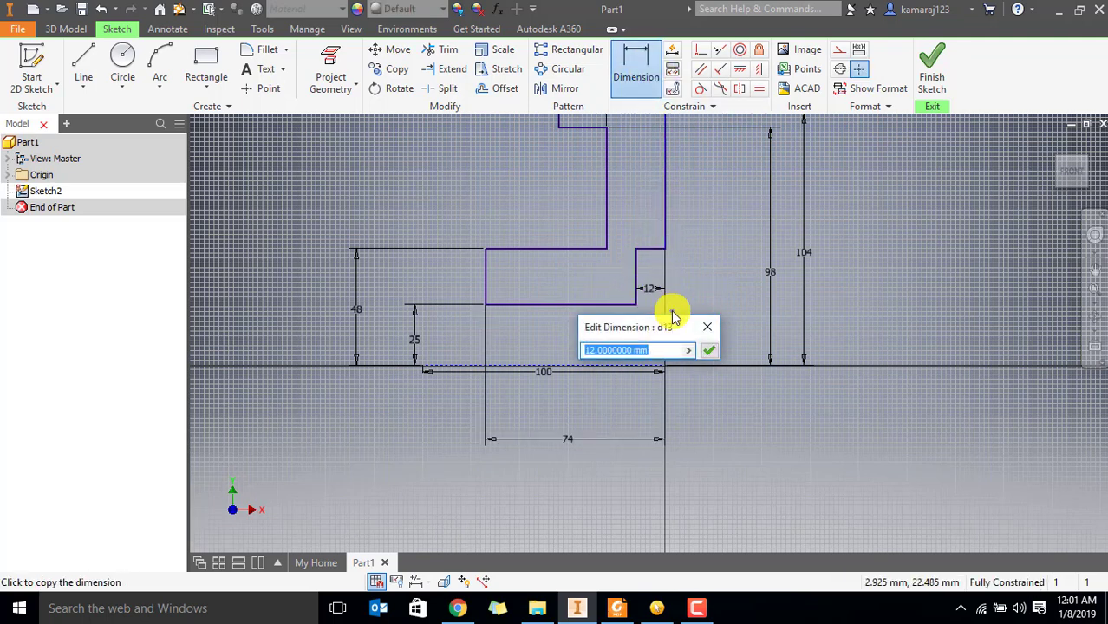
{"action": "key", "text": "Return"}
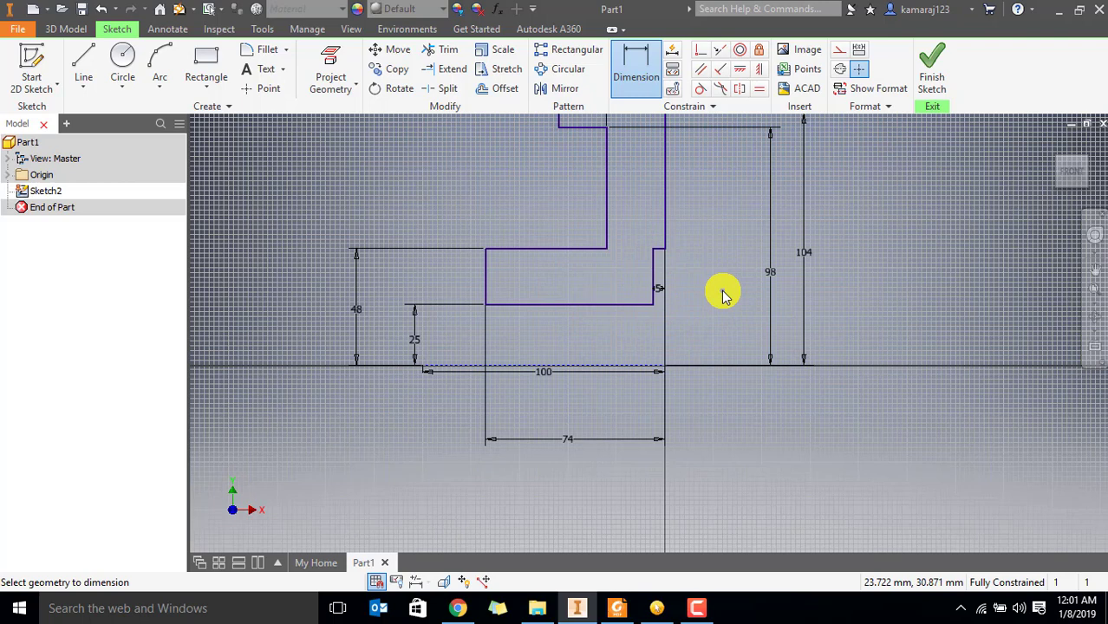
{"action": "key", "text": "Escape"}
{"action": "middle_click_drag", "start_coordinate": [723, 250], "coordinate": [734, 322]}
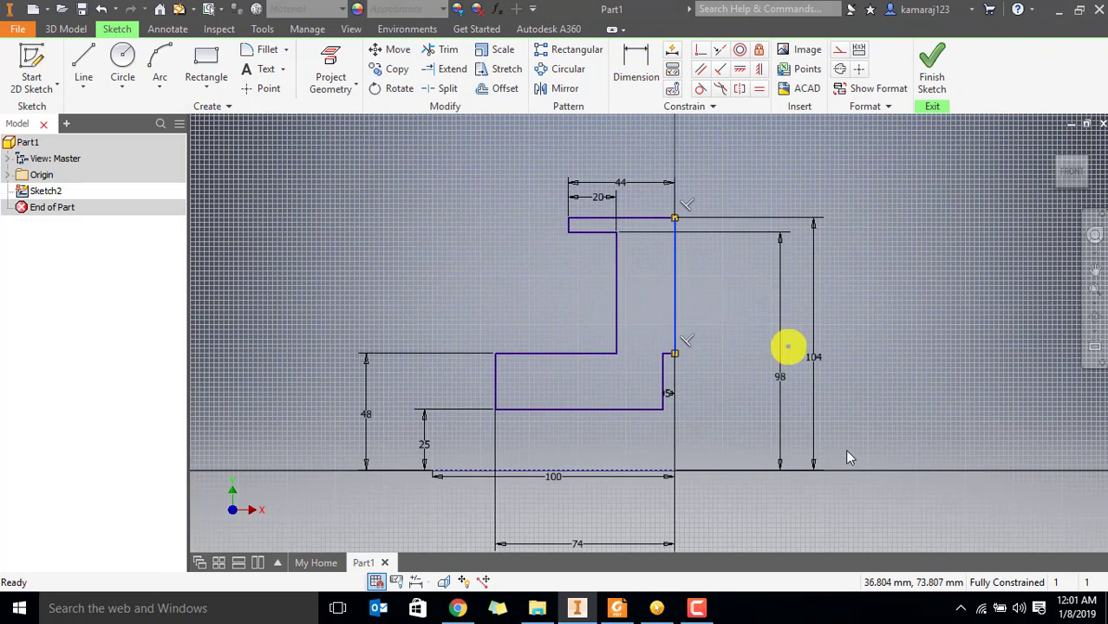
{"action": "left_click", "coordinate": [945, 564]}
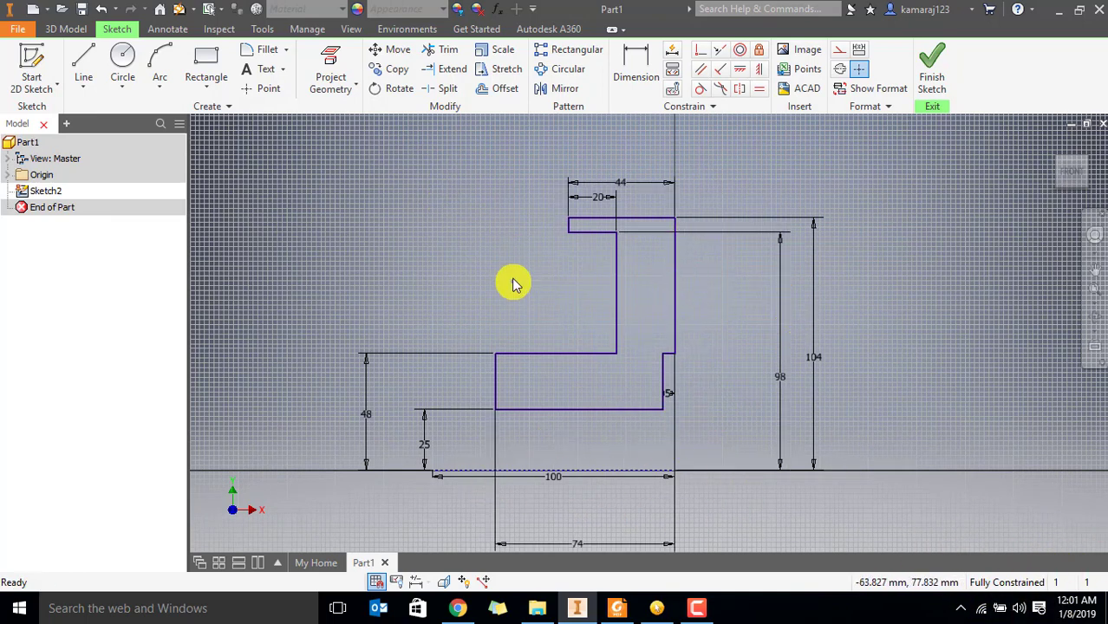
Move the 74 mm dimension closer to the profile and finish the sketch
{"action": "left_click_drag", "start_coordinate": [580, 546], "coordinate": [590, 502]}
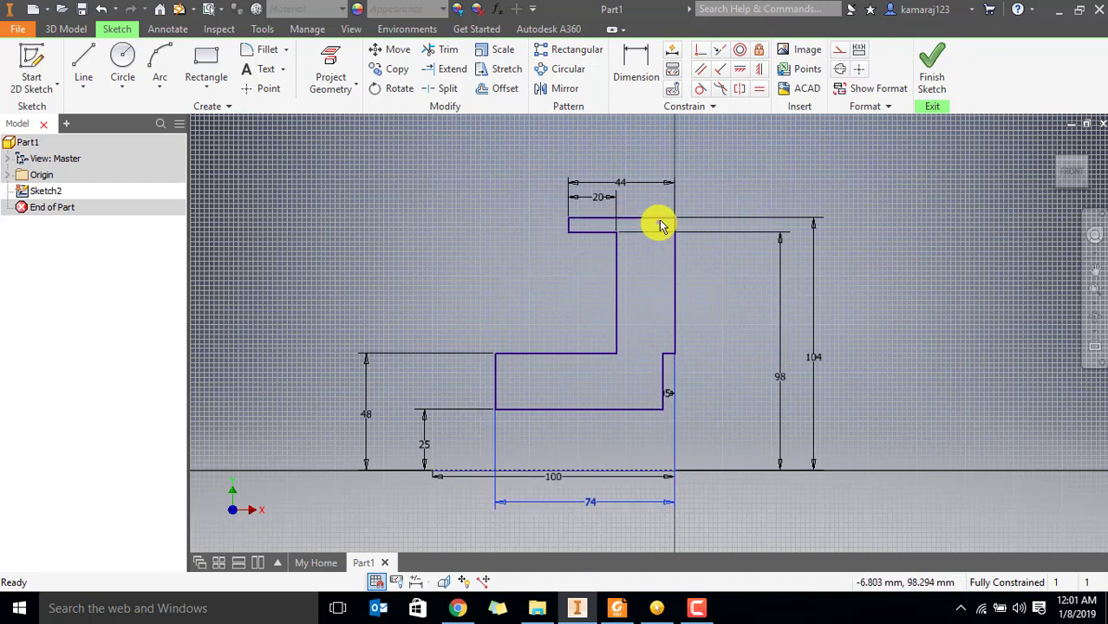
{"action": "left_click", "coordinate": [945, 71]}
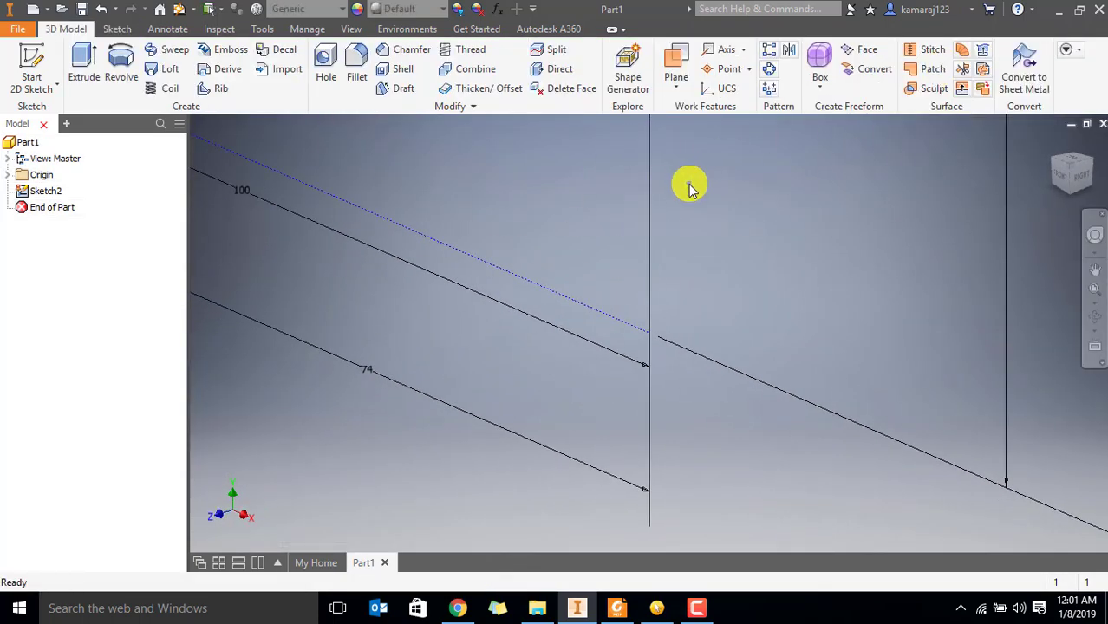
{"action": "middle_click_drag", "start_coordinate": [698, 171], "coordinate": [732, 329]}
{"action": "scroll", "coordinate": [731, 338], "scroll_direction": "up", "scroll_amount": 4}
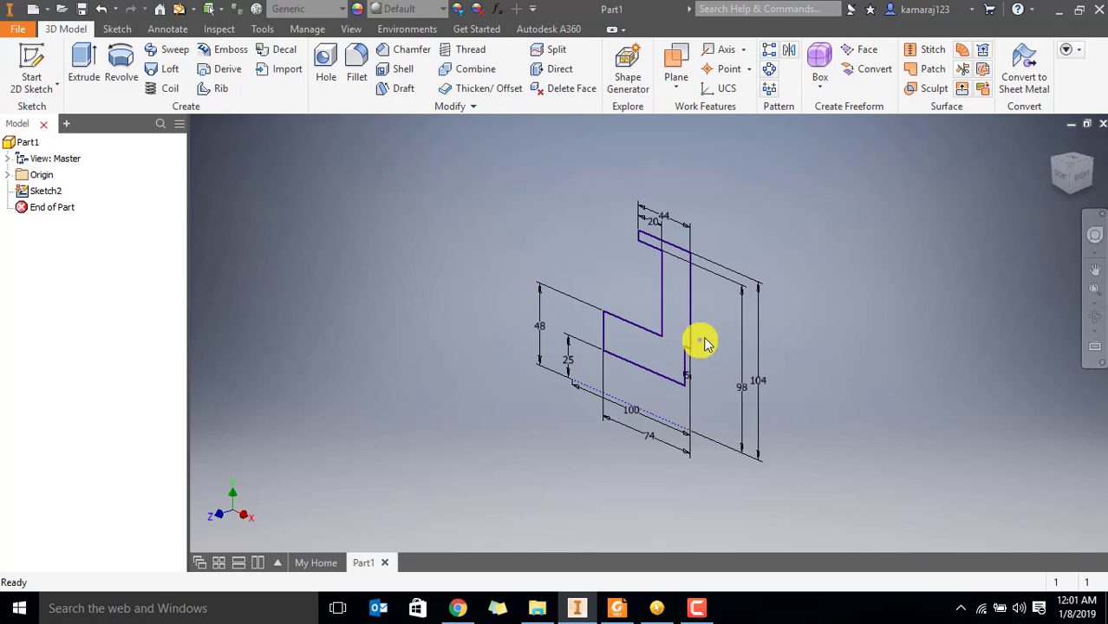
{"action": "left_click_drag", "start_coordinate": [736, 301], "coordinate": [704, 328]}
{"action": "key", "text": "Escape"}
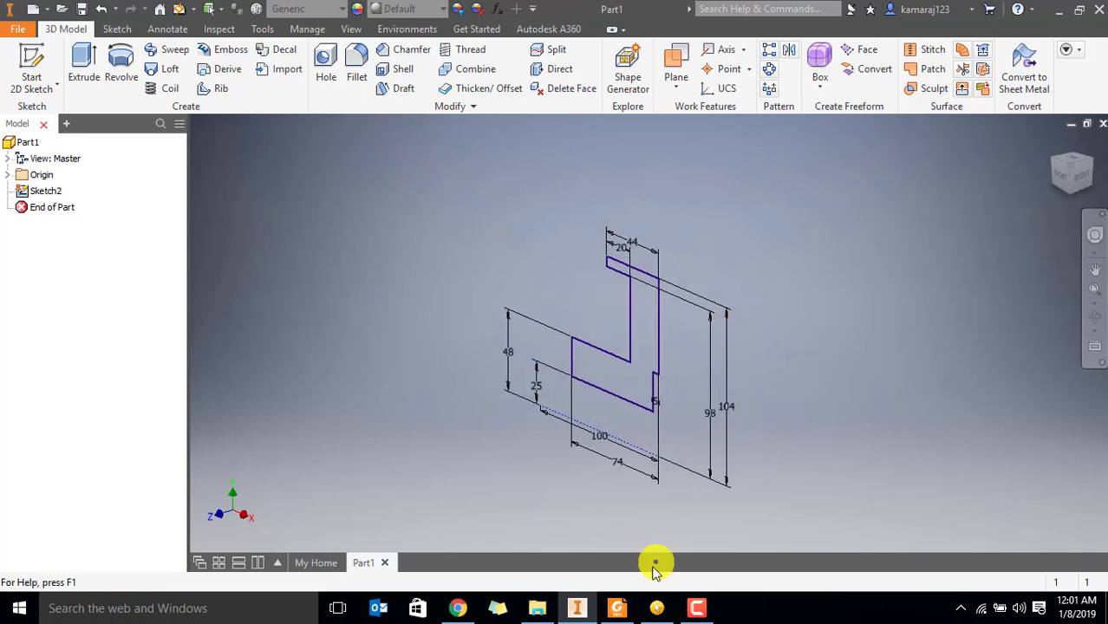
Check the section view in the PDF drawing, then select the half-section profile and the construction axis for a Revolve
{"action": "left_click", "coordinate": [613, 609]}
{"action": "mouse_move", "coordinate": [290, 219]}
{"action": "left_mouse_down"}
{"action": "mouse_move", "coordinate": [329, 289]}
{"action": "mouse_move", "coordinate": [423, 336]}
{"action": "left_mouse_up"}
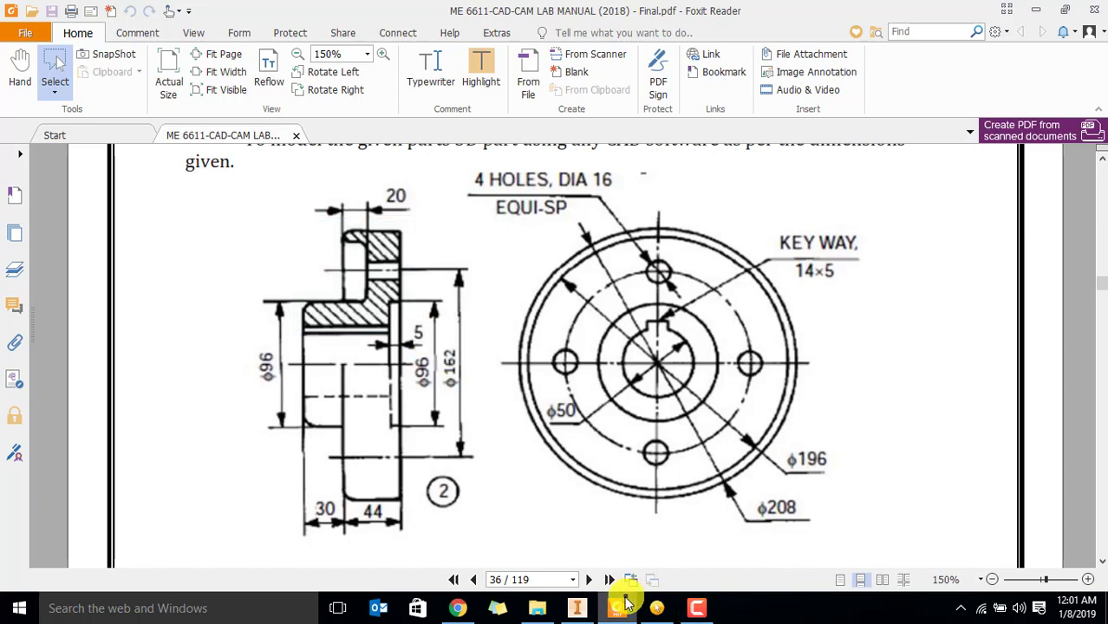
{"action": "left_click", "coordinate": [577, 609]}
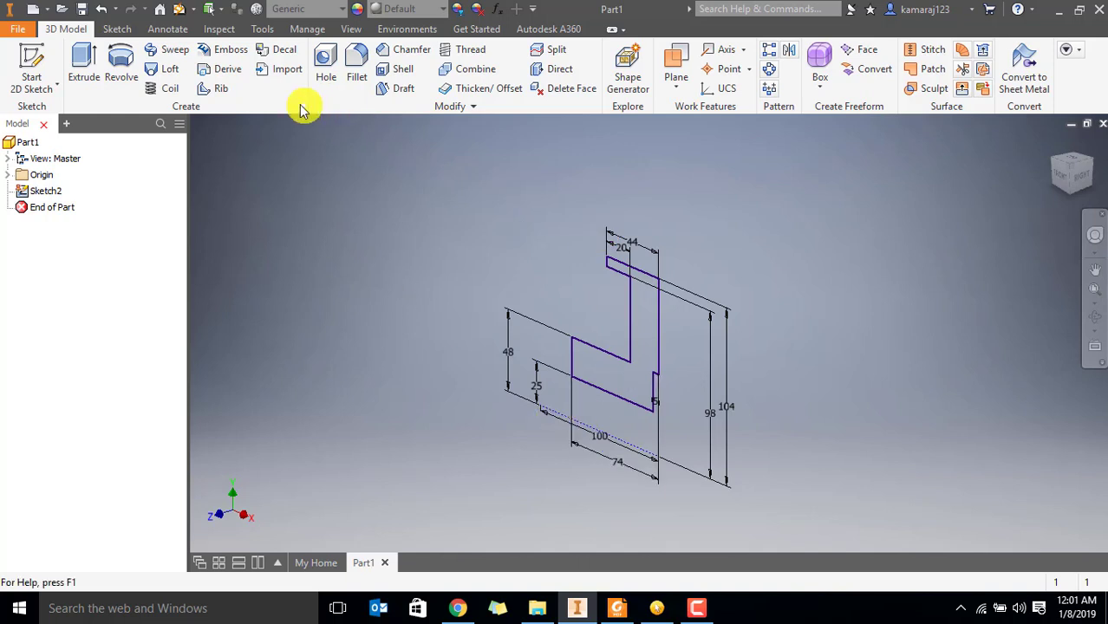
{"action": "left_click", "coordinate": [118, 64]}
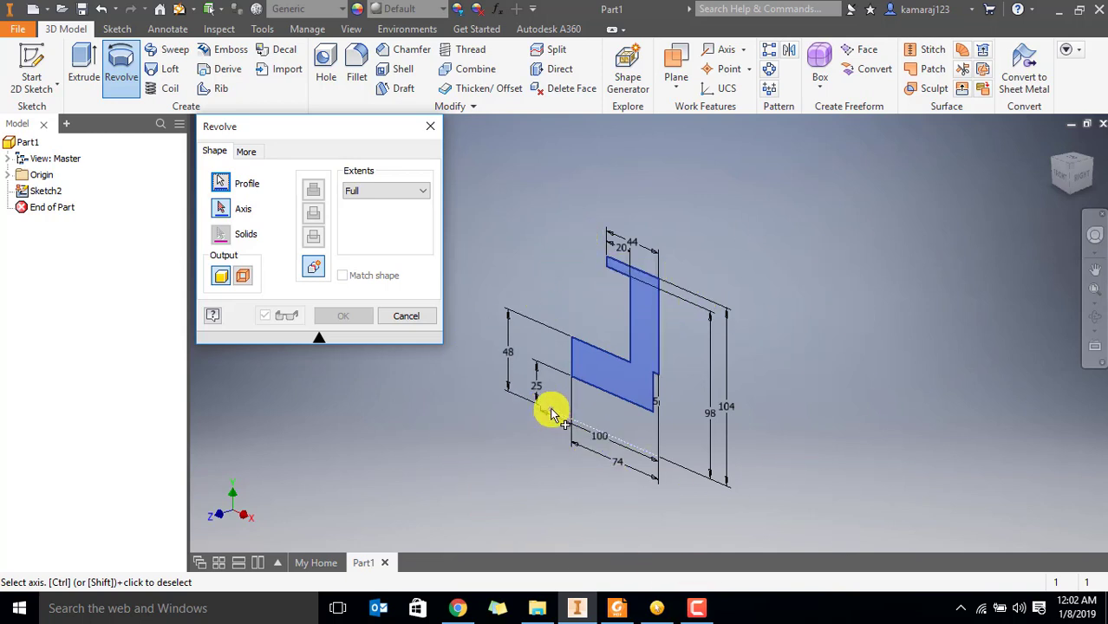
{"action": "left_click", "coordinate": [223, 213]}
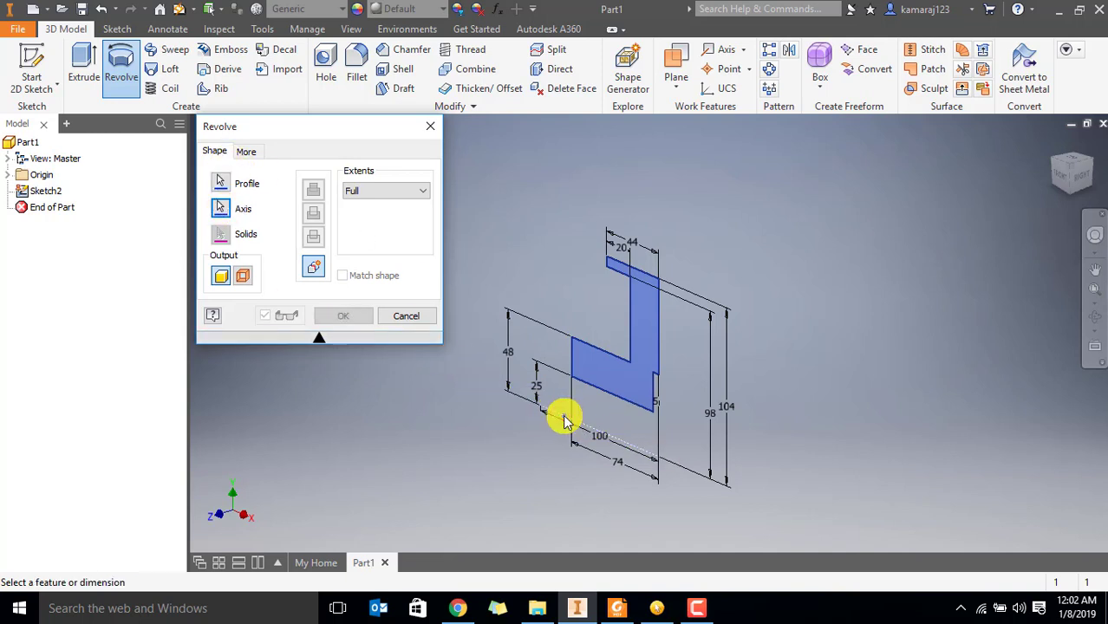
{"action": "left_click", "coordinate": [564, 421]}
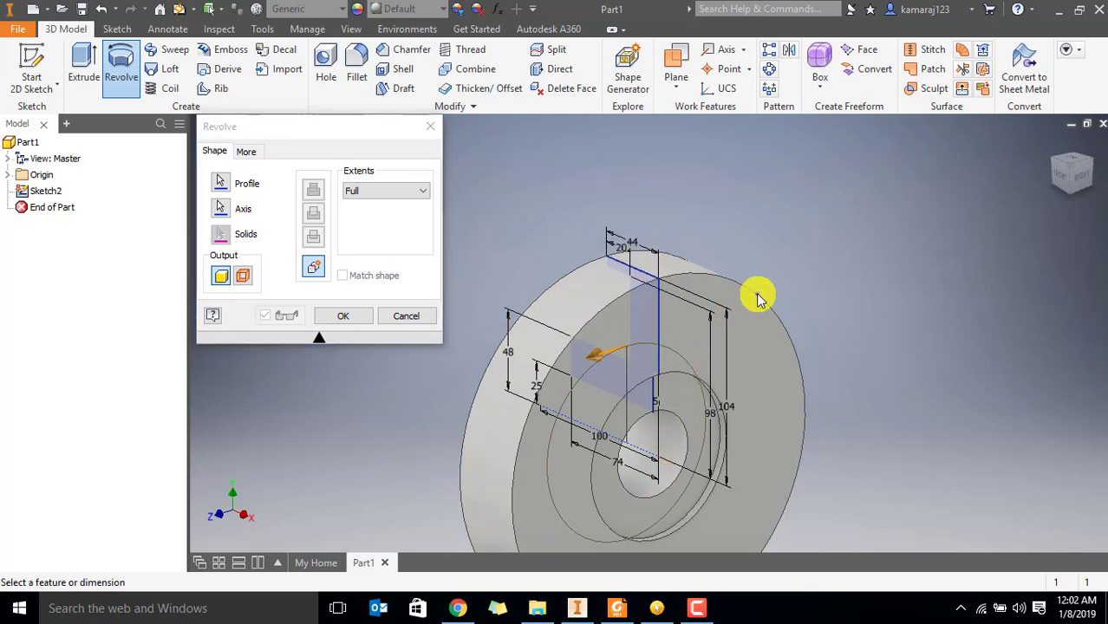
{"action": "scroll", "coordinate": [816, 364], "scroll_direction": "up", "scroll_amount": 2}
{"action": "scroll", "coordinate": [816, 363], "scroll_direction": "down", "scroll_amount": 3}
{"action": "middle_click_drag", "start_coordinate": [801, 366], "coordinate": [770, 227]}
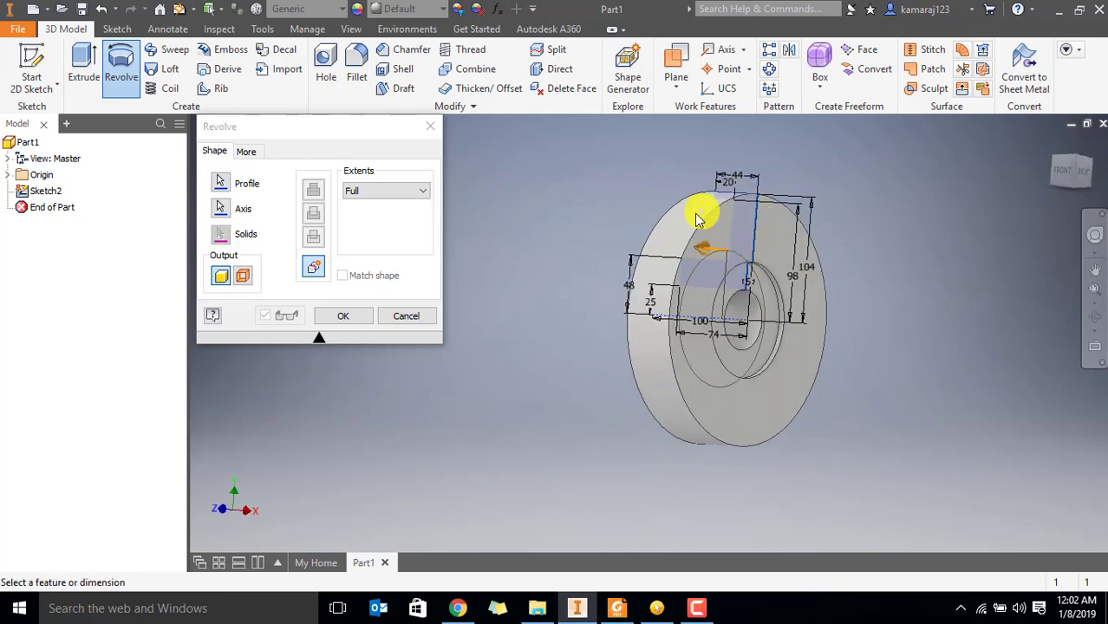
Preview the revolve with an angle extent of 270 degrees and inspect the open section
{"action": "left_click", "coordinate": [362, 198]}
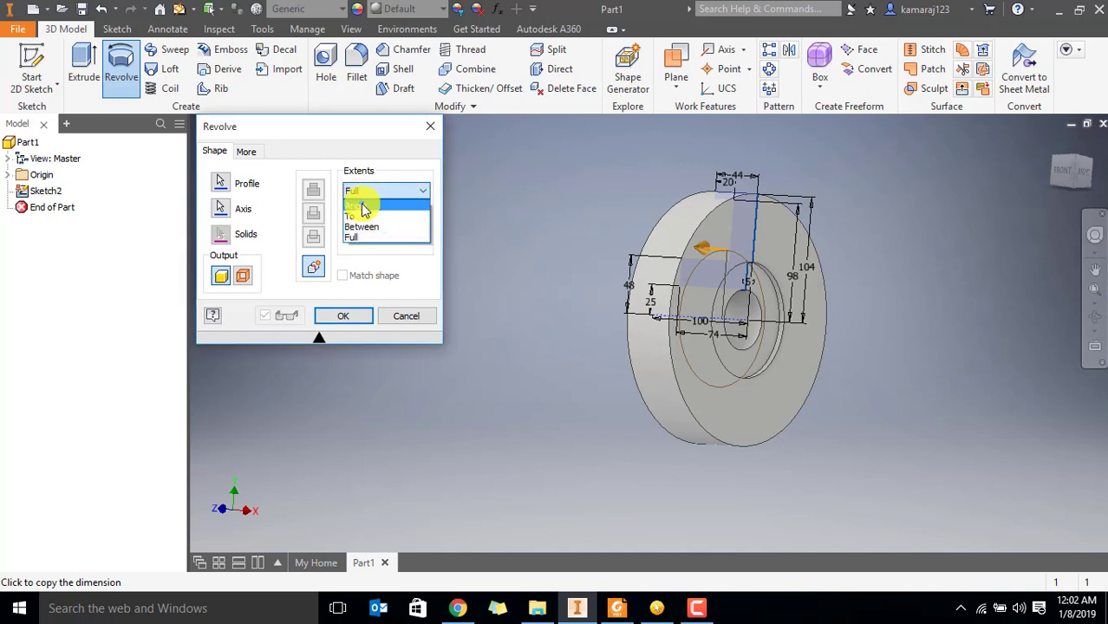
{"action": "left_click", "coordinate": [363, 205]}
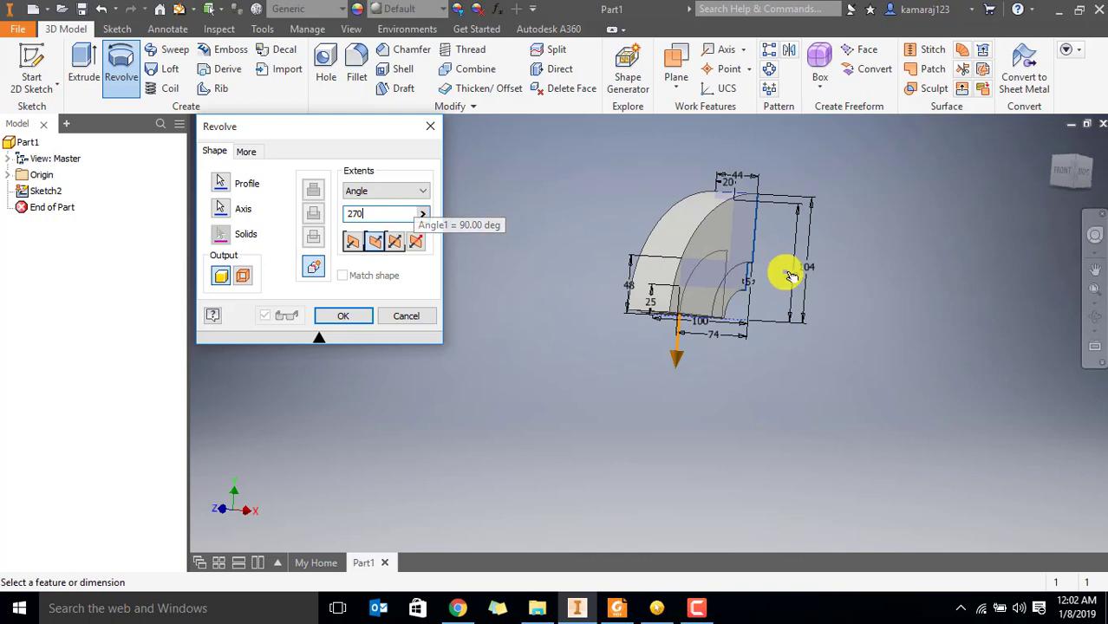
{"action": "middle_click_drag", "start_coordinate": [791, 273], "coordinate": [671, 295], "text": "shift"}
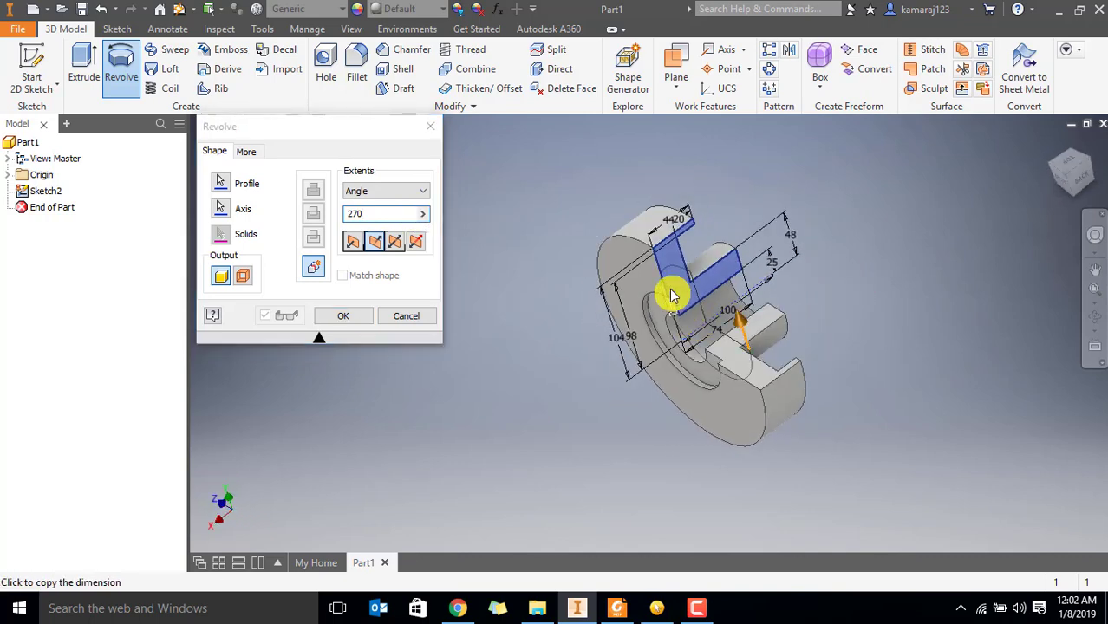
{"action": "scroll", "coordinate": [781, 287], "scroll_direction": "up", "scroll_amount": 3}
{"action": "mouse_move", "coordinate": [722, 344]}
{"action": "middle_mouse_down", "text": "shift"}
{"action": "mouse_move", "coordinate": [685, 339]}
{"action": "mouse_move", "coordinate": [705, 357]}
{"action": "middle_mouse_up", "text": "shift"}
Set the revolve extents to Full and create the flange solid
{"action": "left_click", "coordinate": [398, 190]}
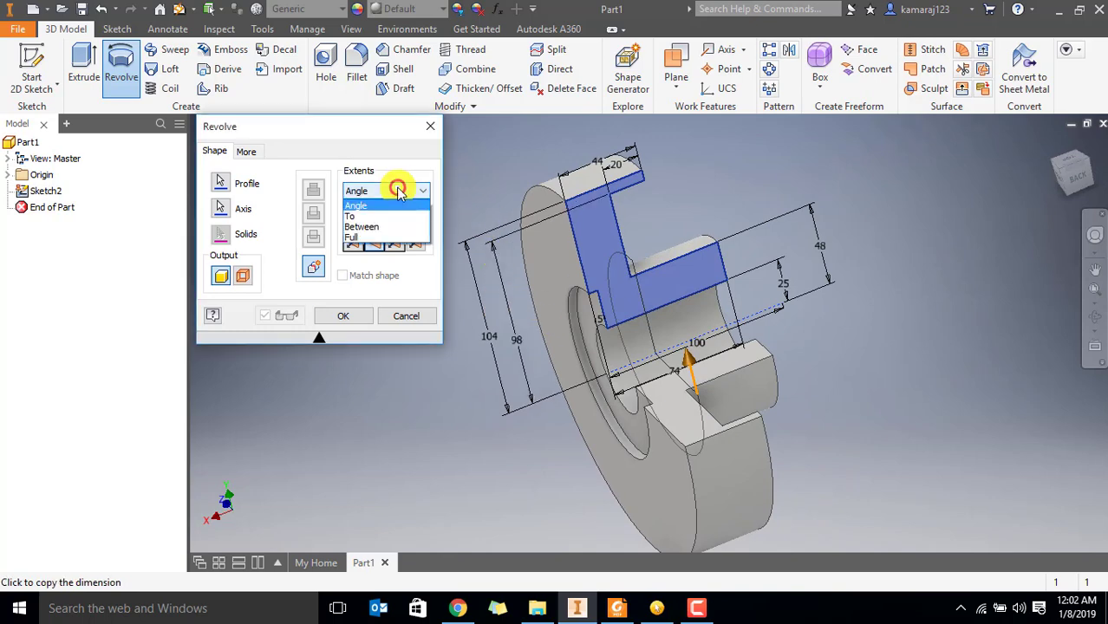
{"action": "left_click", "coordinate": [360, 233]}
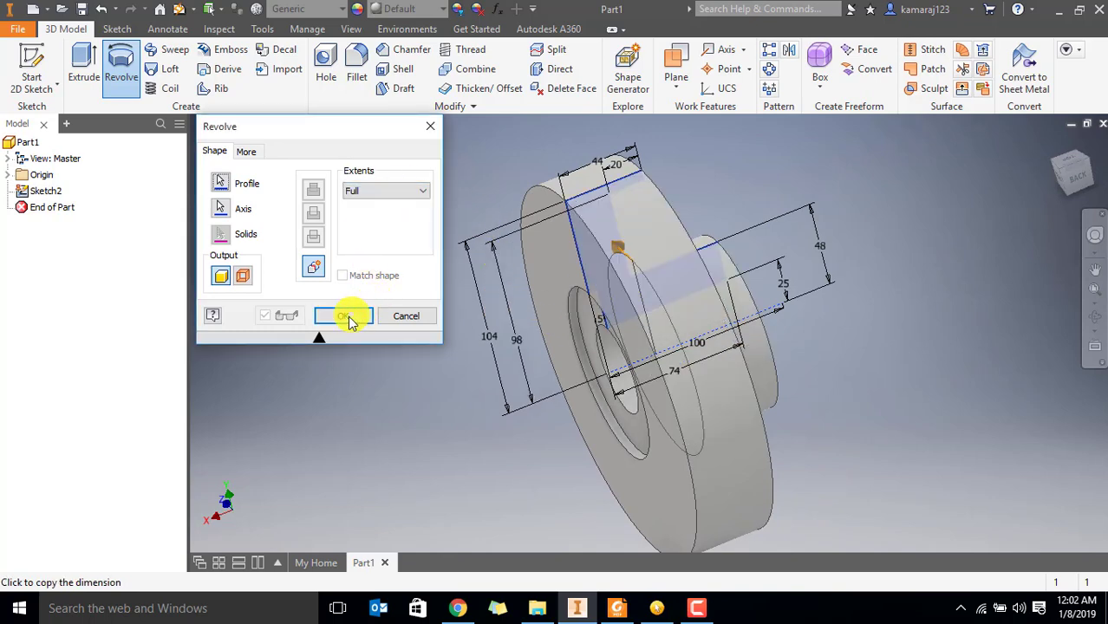
{"action": "left_click", "coordinate": [344, 316]}
{"action": "middle_click_drag", "start_coordinate": [651, 264], "coordinate": [938, 267], "text": "shift"}
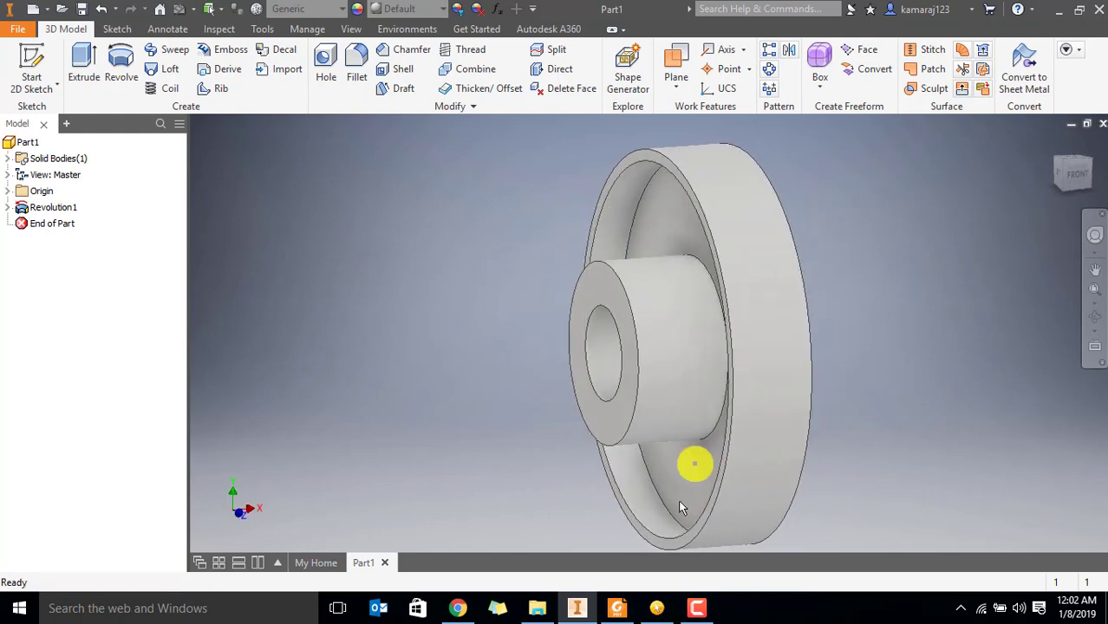
Check the rounded corners in the PDF drawing, then set up a 3 mm fillet on the rim's outer edge on the hub side
{"action": "left_click", "coordinate": [618, 608]}
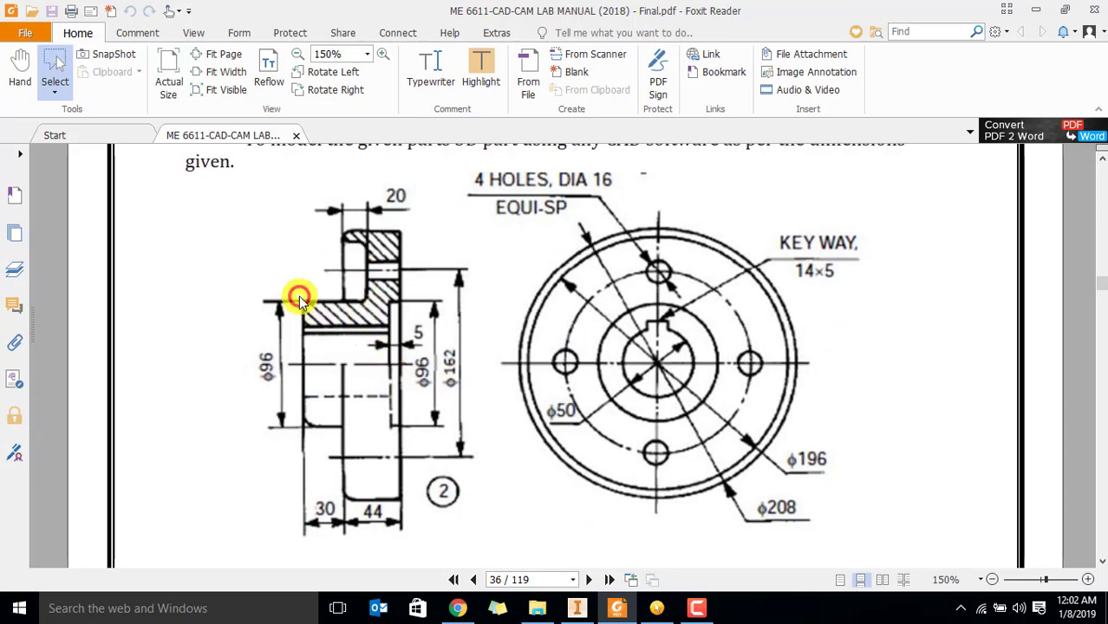
{"action": "key", "text": "alt+Tab"}
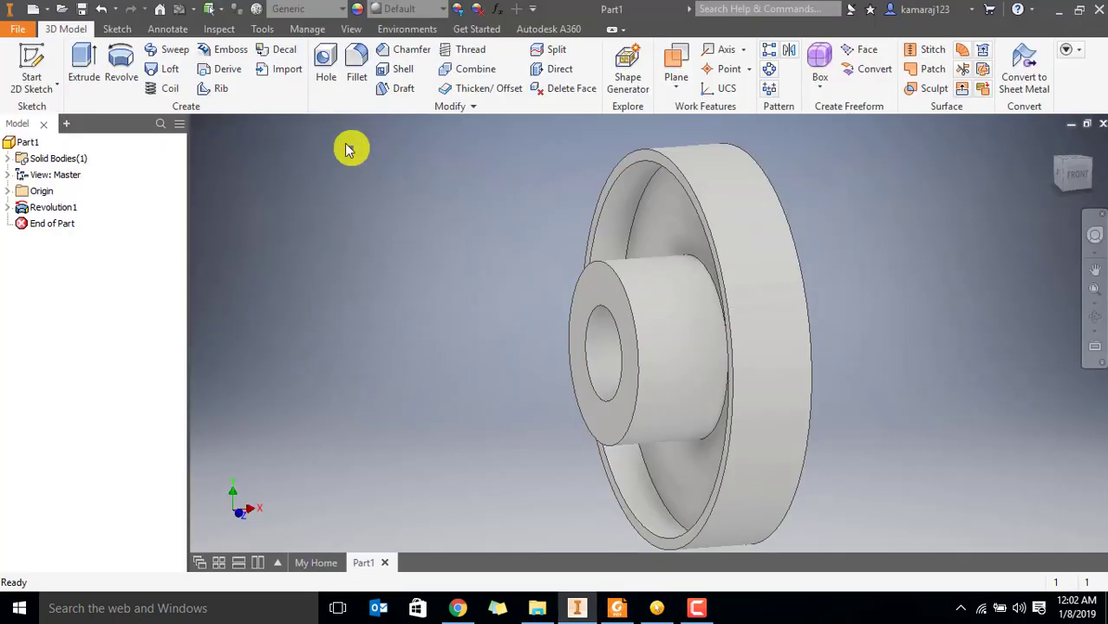
{"action": "left_click", "coordinate": [361, 59]}
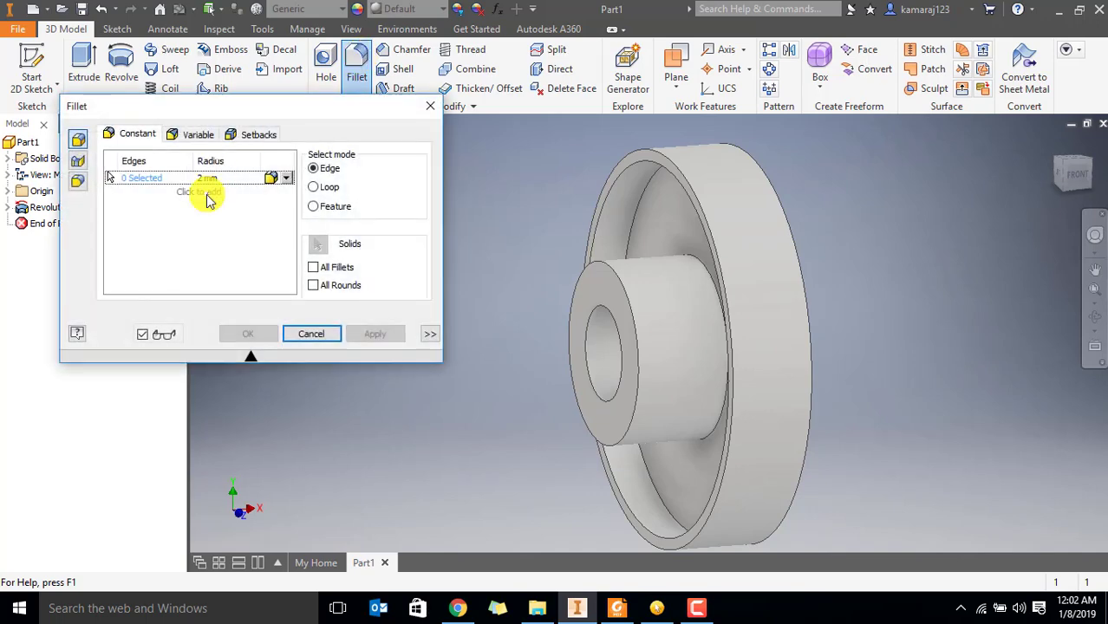
{"action": "left_click", "coordinate": [643, 156]}
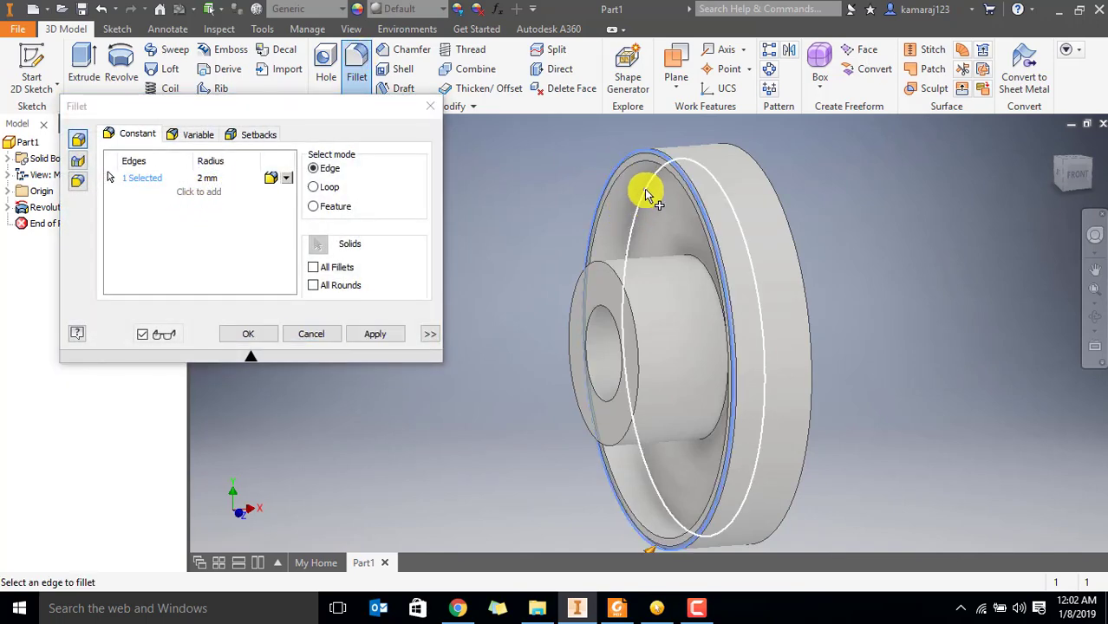
{"action": "scroll", "coordinate": [663, 152], "scroll_direction": "up", "scroll_amount": 3}
{"action": "left_click", "coordinate": [203, 178]}
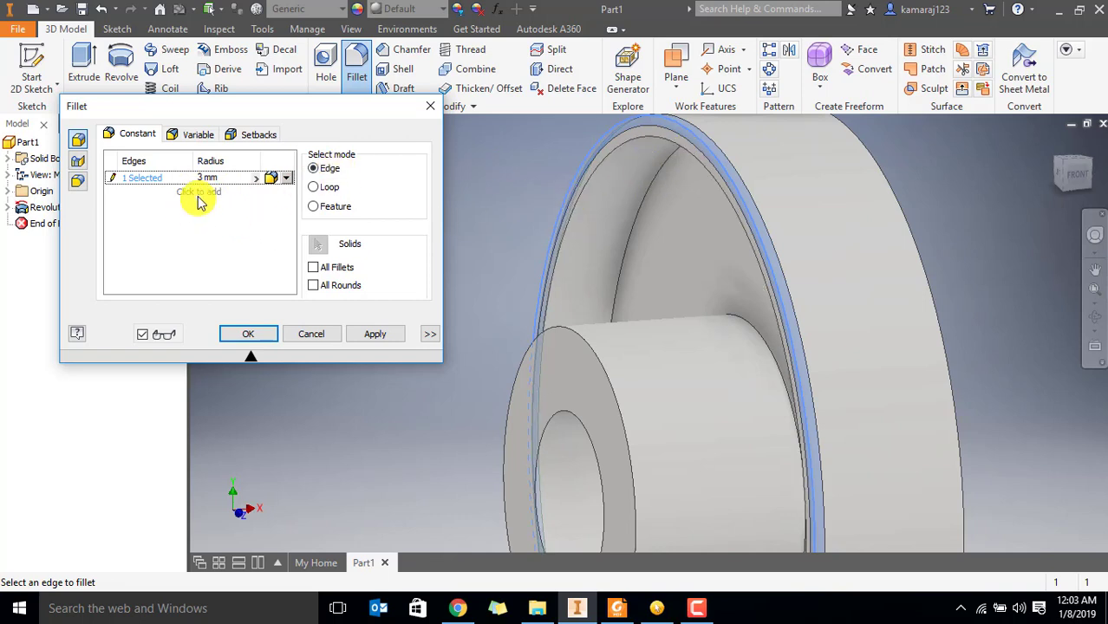
Add a 5 mm radius set for the rim's inner corner edge and the hub's outer end edge, then create the fillets
{"action": "left_click", "coordinate": [199, 192]}
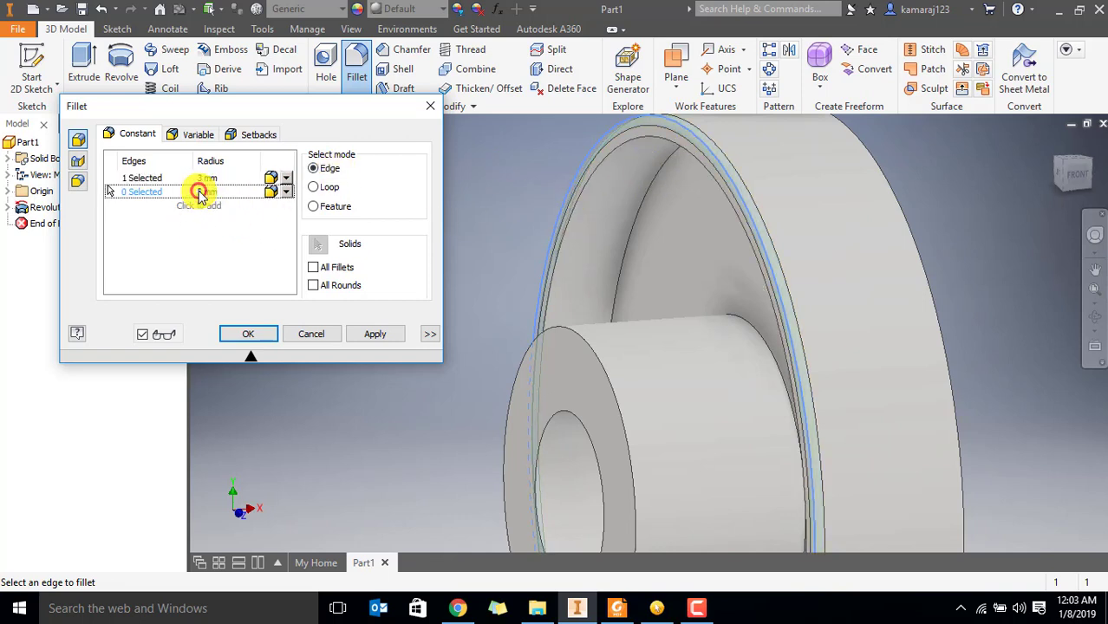
{"action": "left_click", "coordinate": [672, 160]}
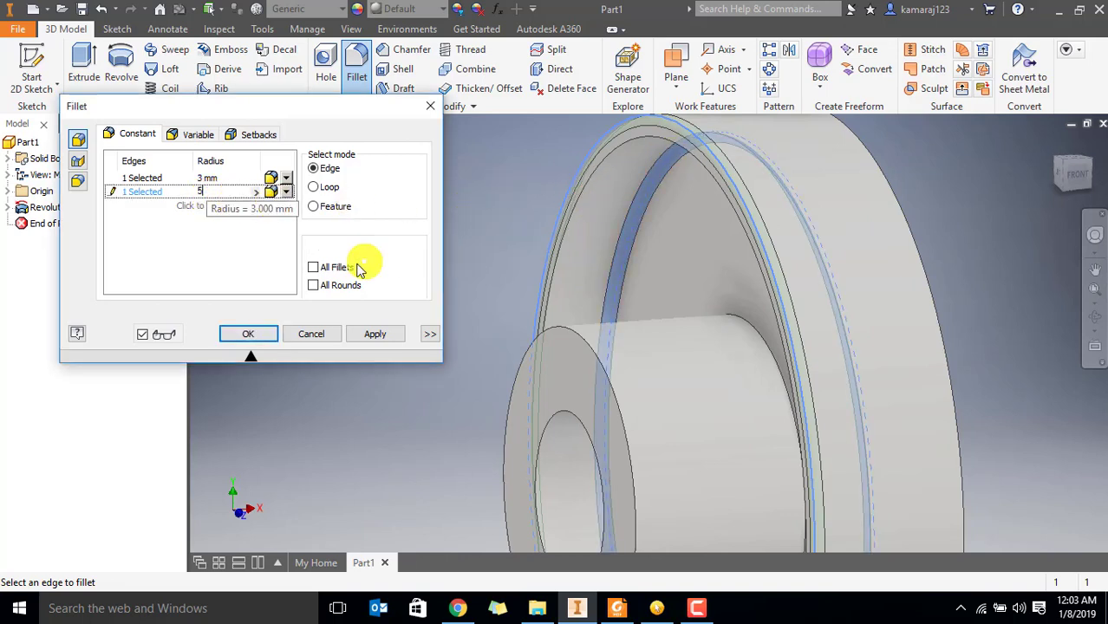
{"action": "left_click", "coordinate": [560, 334]}
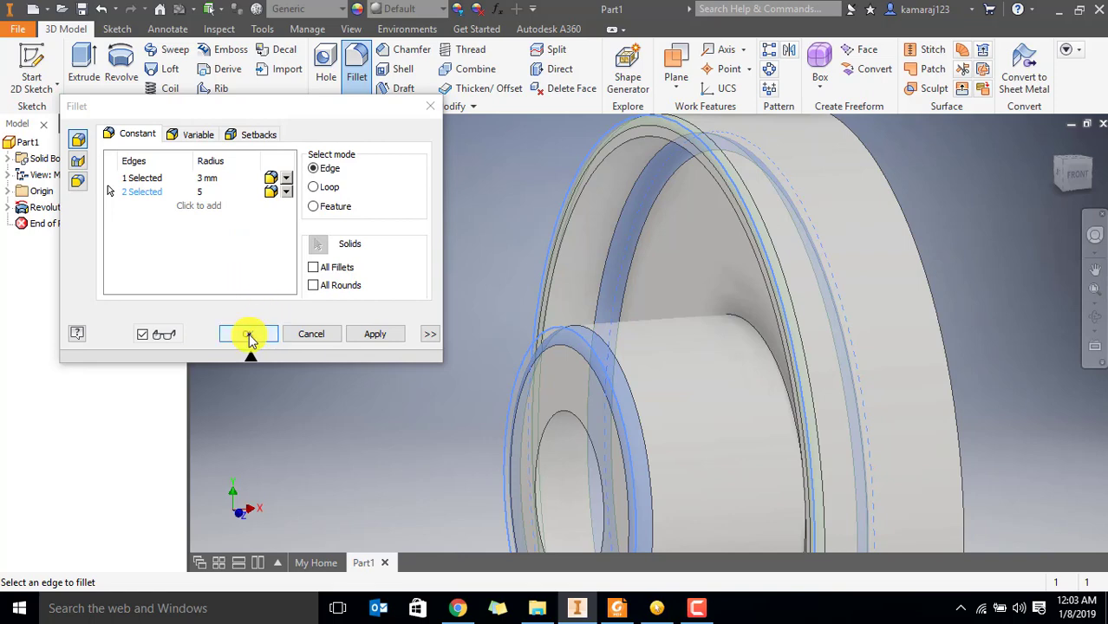
{"action": "left_click", "coordinate": [242, 332]}
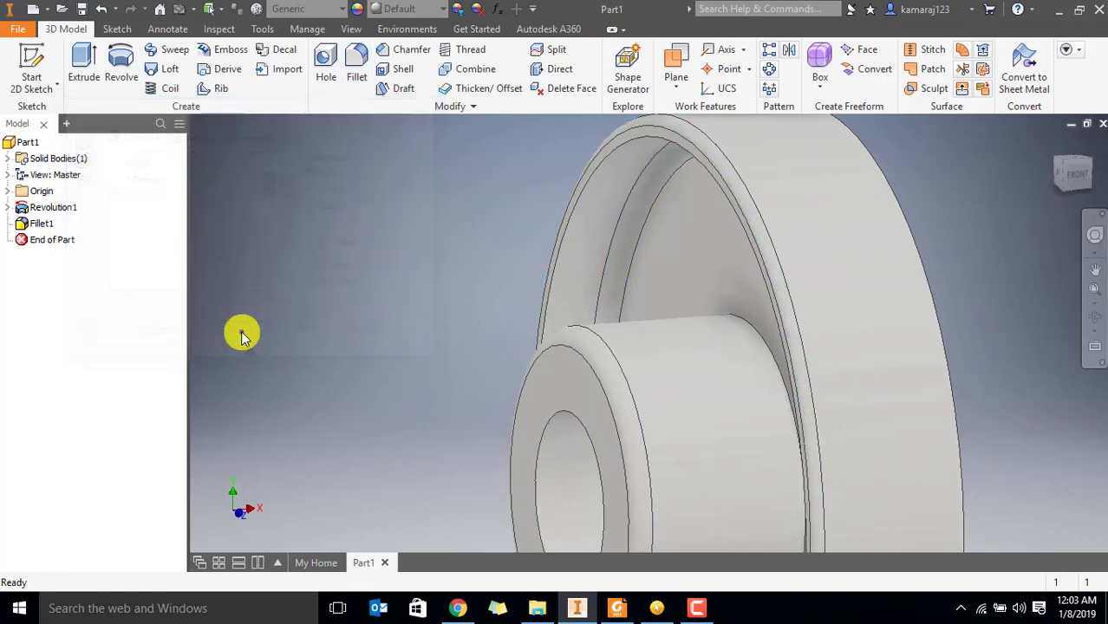
Check the keyway size in the PDF drawing, then start a sketch on the recessed face around the bore
{"action": "mouse_move", "coordinate": [626, 260]}
{"action": "middle_mouse_down", "text": "shift"}
{"action": "mouse_move", "coordinate": [668, 235]}
{"action": "mouse_move", "coordinate": [667, 217]}
{"action": "mouse_move", "coordinate": [614, 221]}
{"action": "mouse_move", "coordinate": [697, 282]}
{"action": "mouse_move", "coordinate": [743, 282]}
{"action": "mouse_move", "coordinate": [752, 317]}
{"action": "mouse_move", "coordinate": [725, 297]}
{"action": "mouse_move", "coordinate": [710, 258]}
{"action": "middle_mouse_up", "text": "shift"}
{"action": "scroll", "coordinate": [618, 312], "scroll_direction": "up", "scroll_amount": 5}
{"action": "scroll", "coordinate": [710, 258], "scroll_direction": "up", "scroll_amount": 3}
{"action": "key", "text": "alt+Tab"}
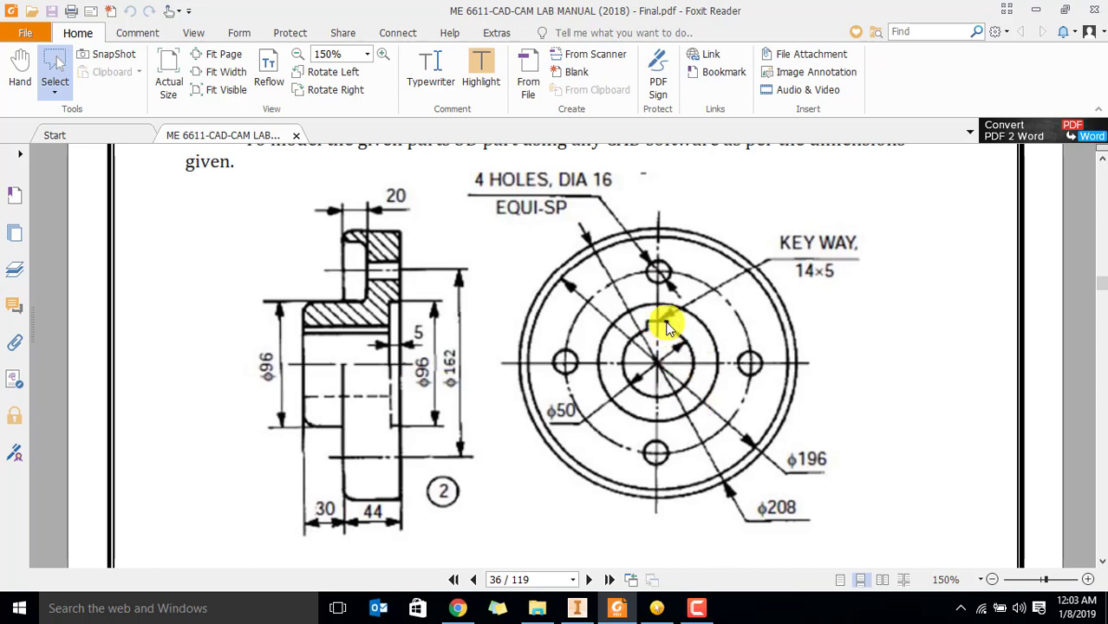
{"action": "scroll", "coordinate": [843, 280], "scroll_direction": "up", "scroll_amount": 1, "text": "ctrl"}
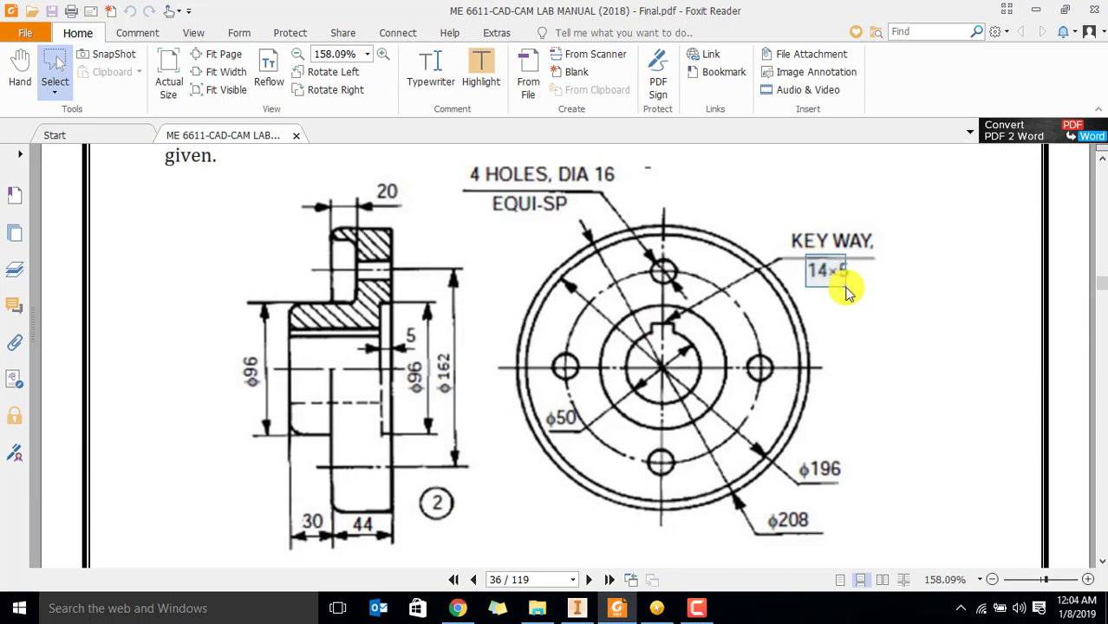
{"action": "left_click", "coordinate": [626, 604]}
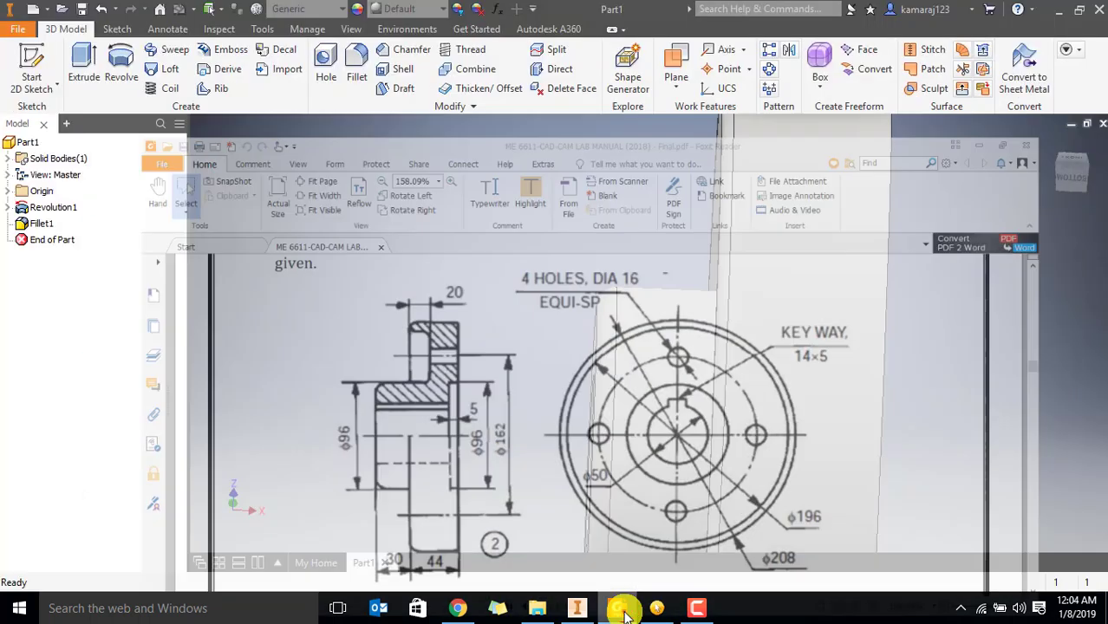
{"action": "key", "text": "F2"}
{"action": "left_click_drag", "start_coordinate": [797, 406], "coordinate": [696, 393]}
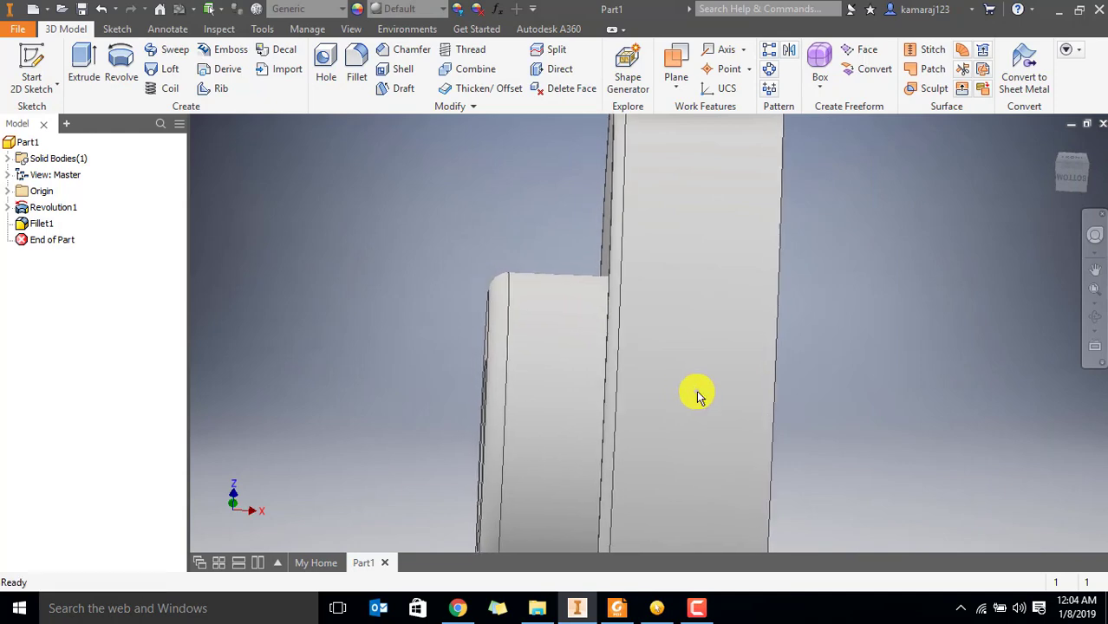
{"action": "middle_click_drag", "start_coordinate": [695, 393], "coordinate": [601, 391], "text": "shift"}
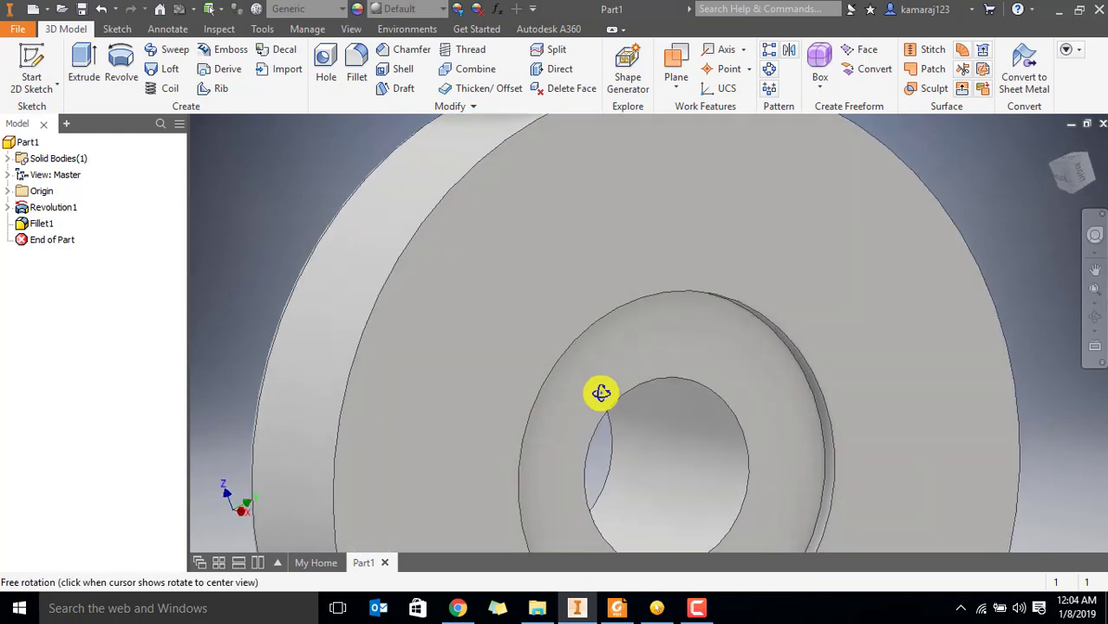
{"action": "left_click", "coordinate": [35, 63]}
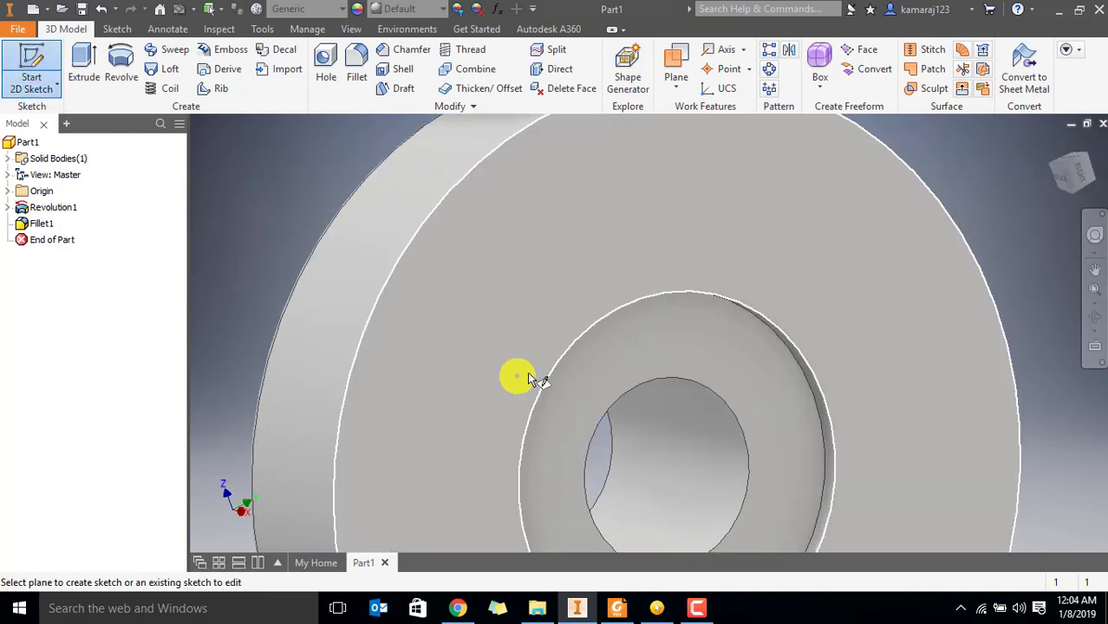
{"action": "left_click", "coordinate": [688, 358]}
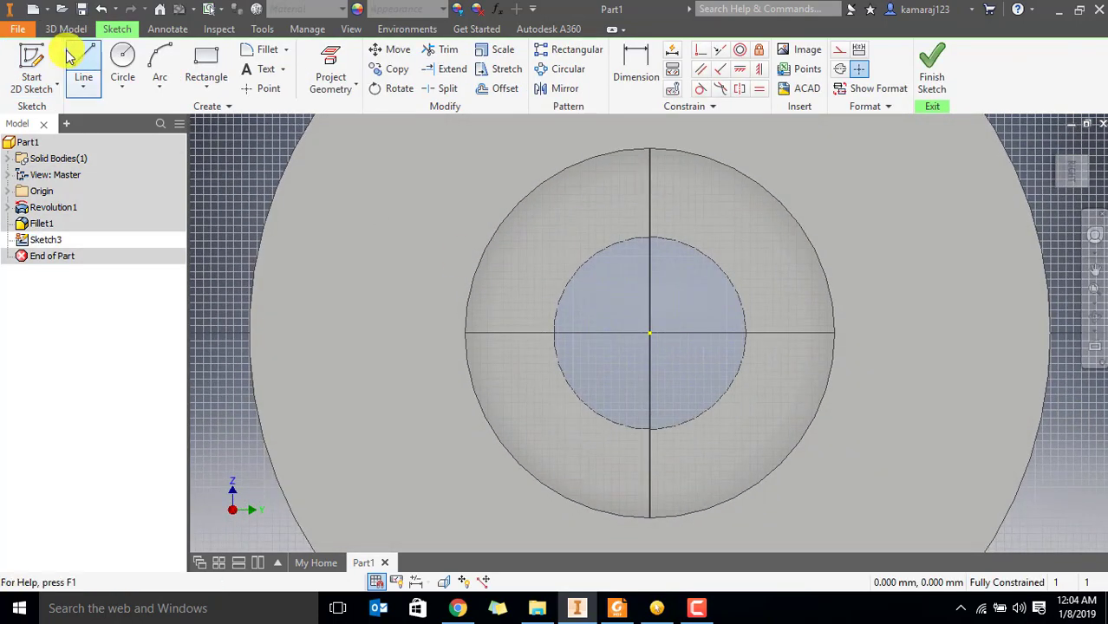
Sketch a two-point center rectangle 14 mm wide and 10 mm high inside the upper half of the bore
{"action": "left_click", "coordinate": [201, 90]}
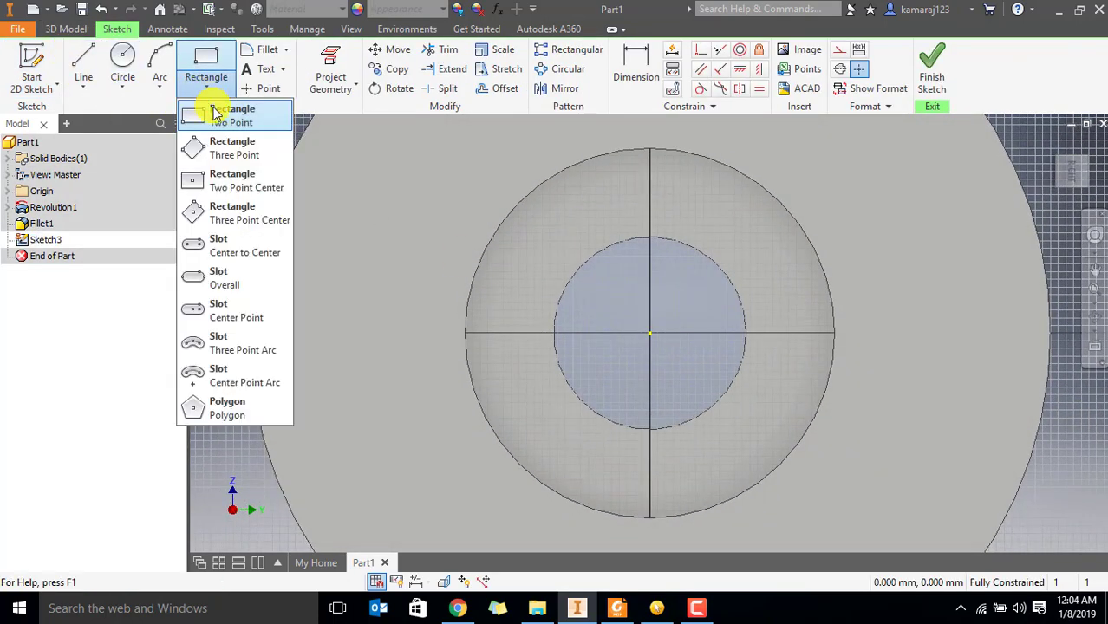
{"action": "left_click", "coordinate": [241, 187]}
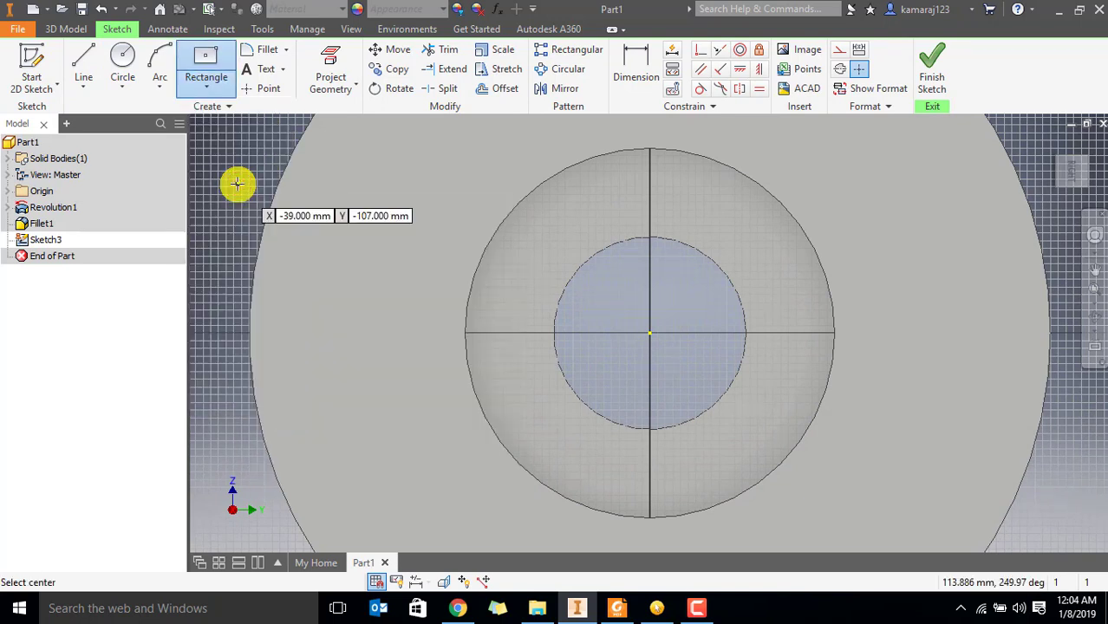
{"action": "left_click", "coordinate": [642, 282]}
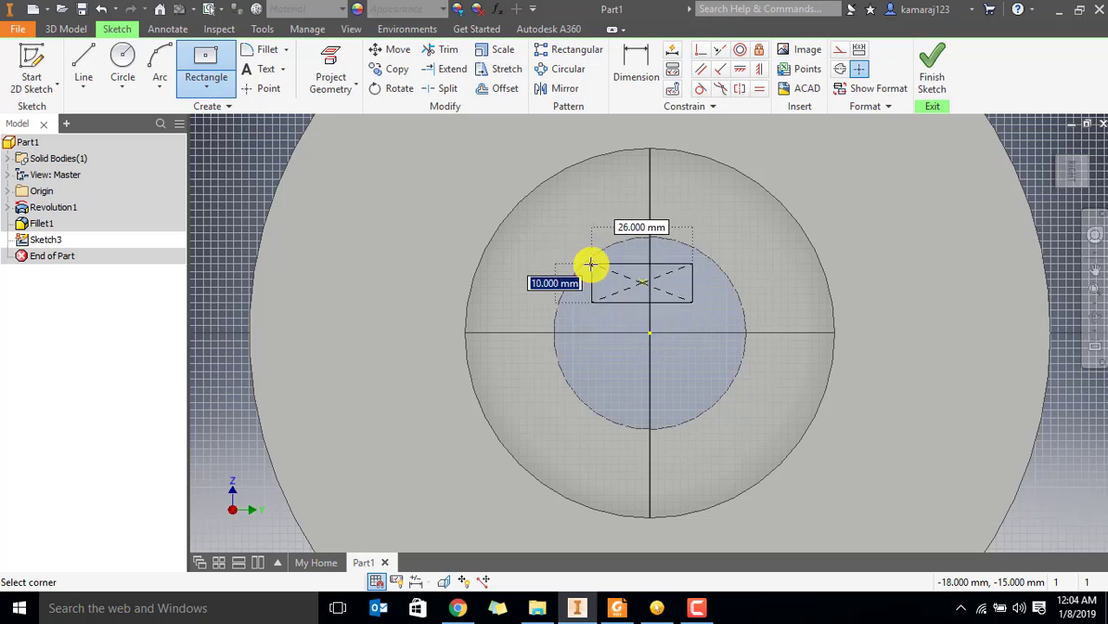
{"action": "type", "text": "10"}
{"action": "key", "text": "Tab"}
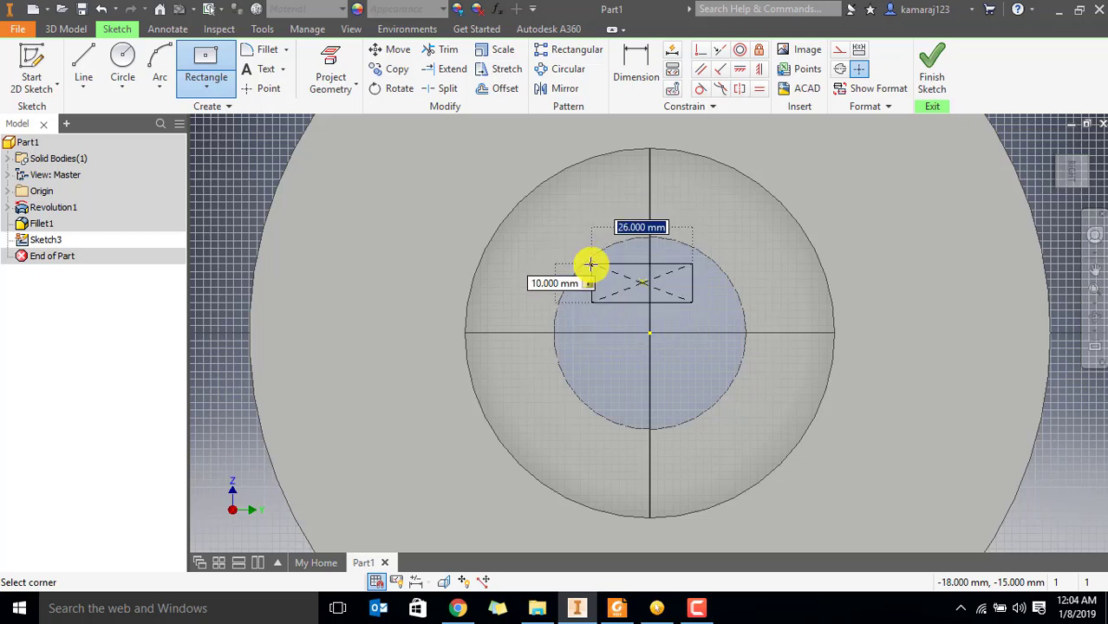
{"action": "type", "text": "1"}
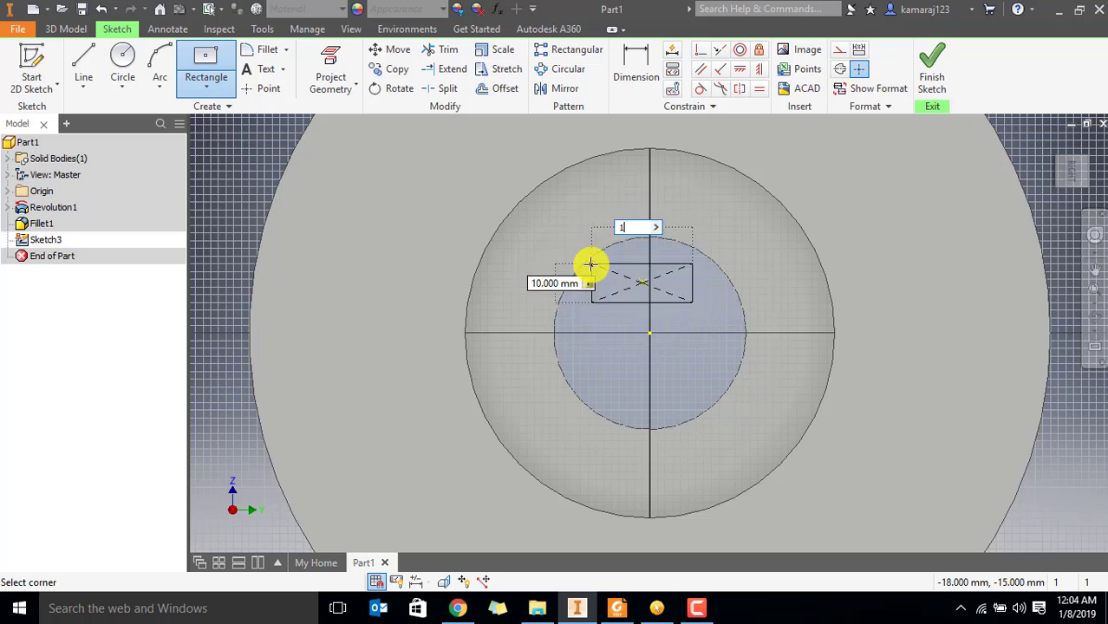
{"action": "type", "text": "4"}
{"action": "key", "text": "Tab"}
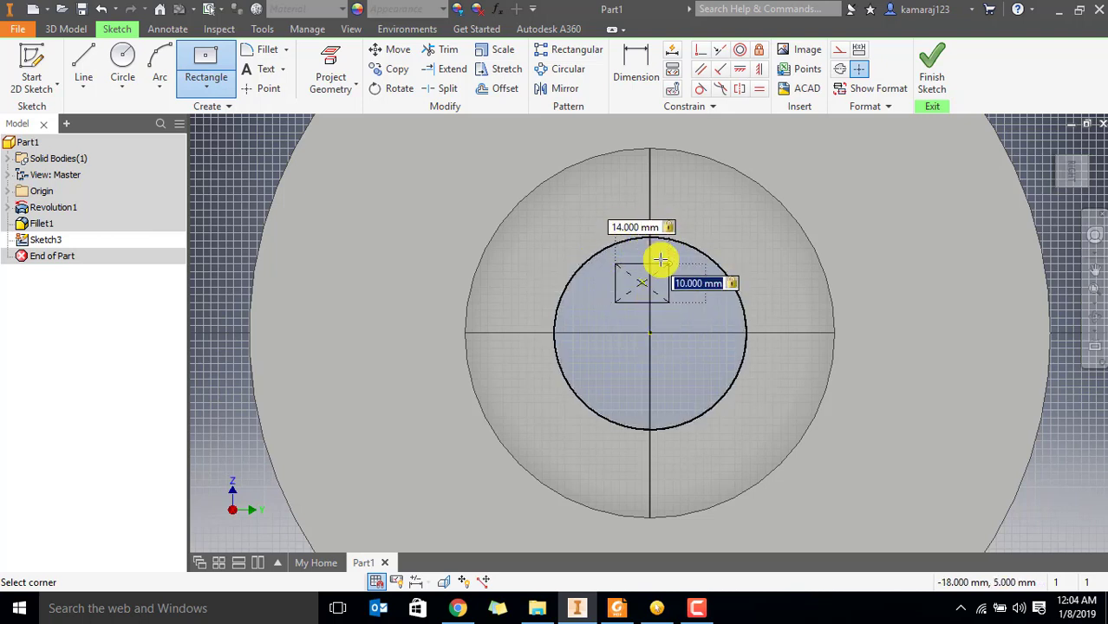
{"action": "left_click", "coordinate": [614, 262]}
{"action": "scroll", "coordinate": [667, 239], "scroll_direction": "up", "scroll_amount": 3}
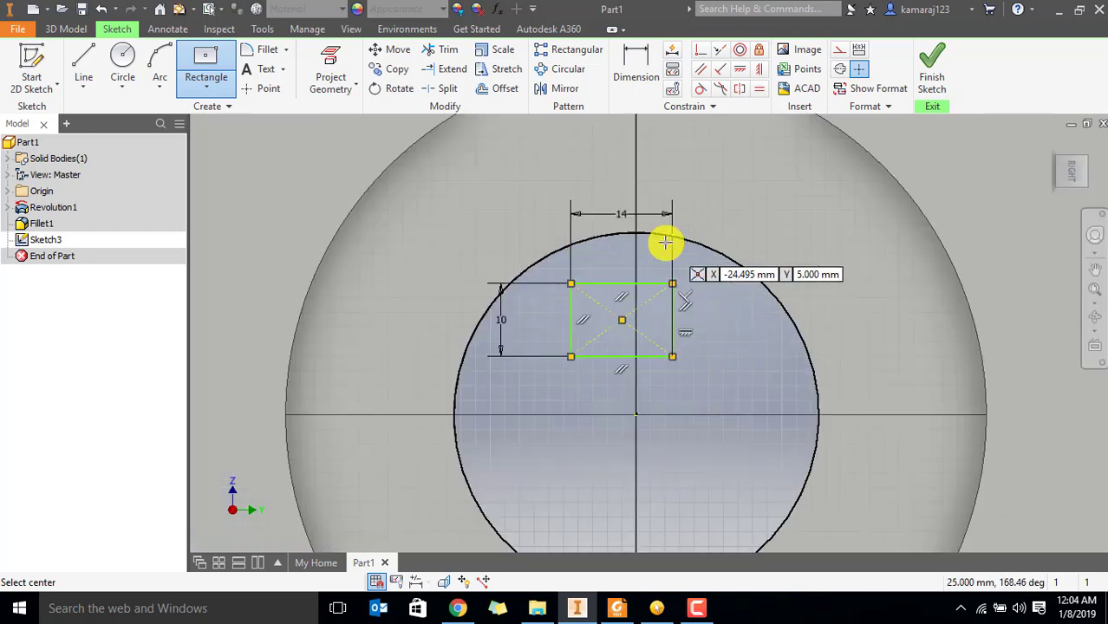
Draw a vertical construction line from the bore's center to the topmost point of the bore edge
{"action": "key", "text": "Escape"}
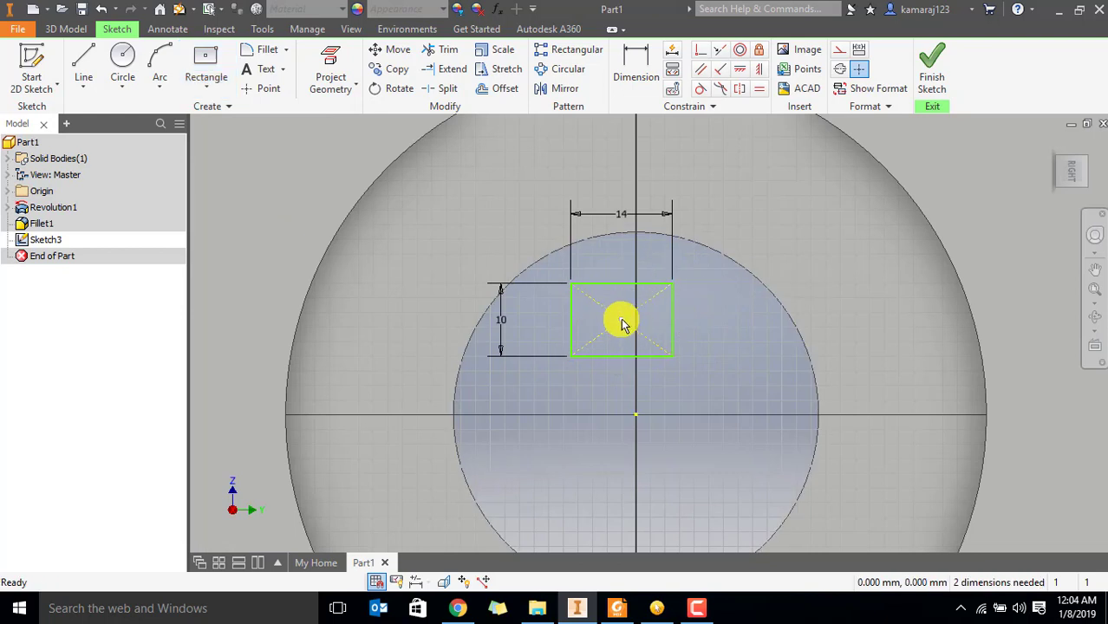
{"action": "left_click", "coordinate": [83, 62]}
{"action": "left_click", "coordinate": [636, 415]}
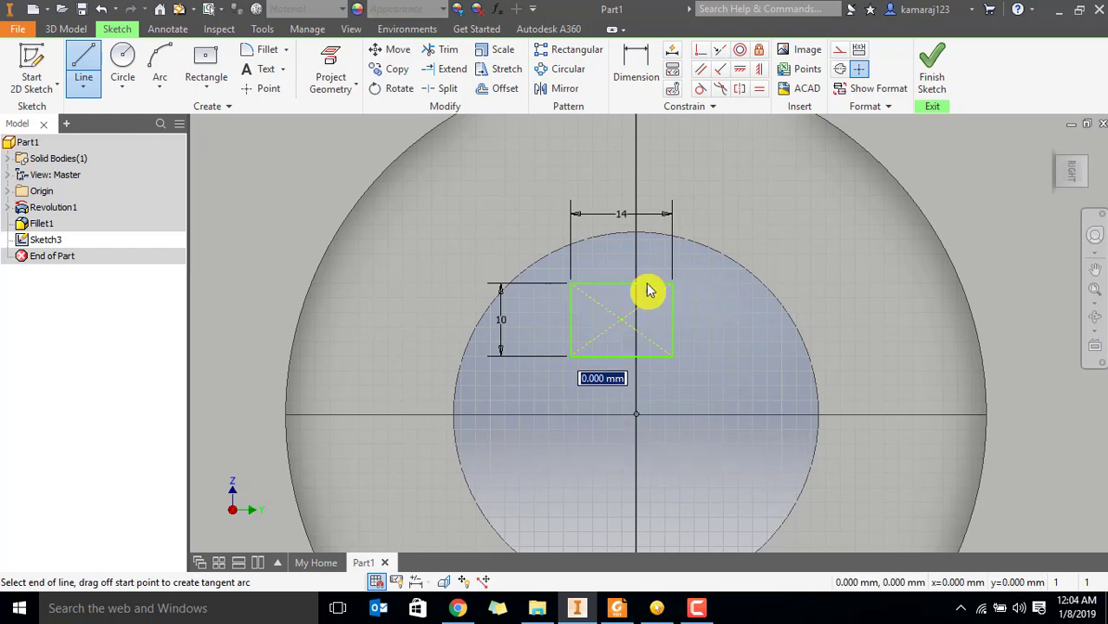
{"action": "double_click", "coordinate": [636, 235]}
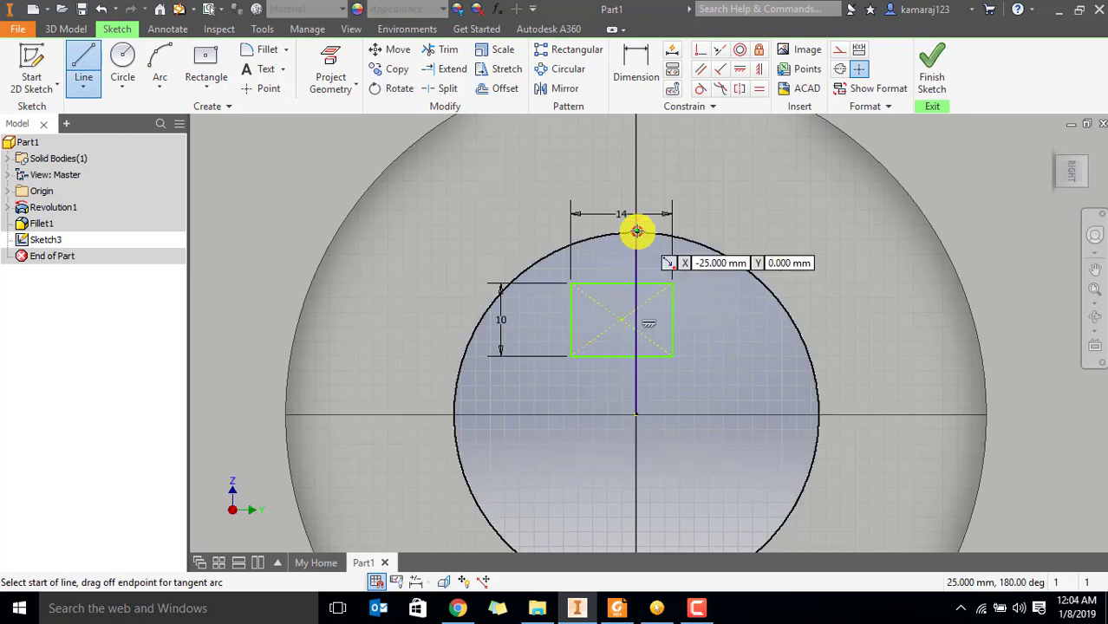
{"action": "key", "text": "Escape"}
{"action": "left_click", "coordinate": [637, 389]}
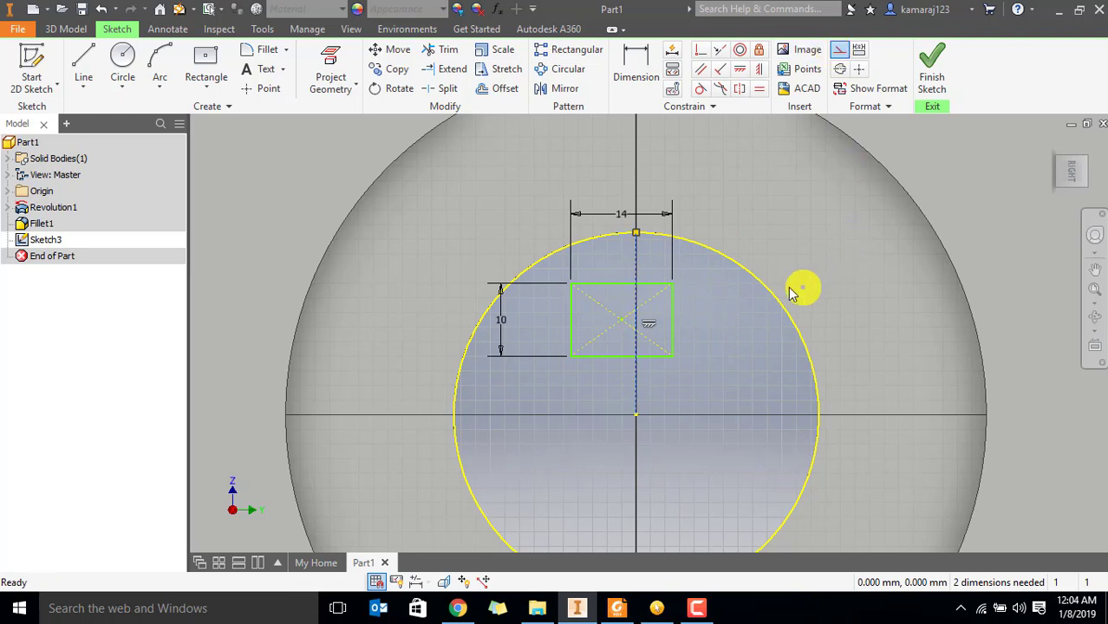
Constrain the rectangle's center point coincident with the upper end of the construction line, then finish the sketch
{"action": "left_click", "coordinate": [626, 322]}
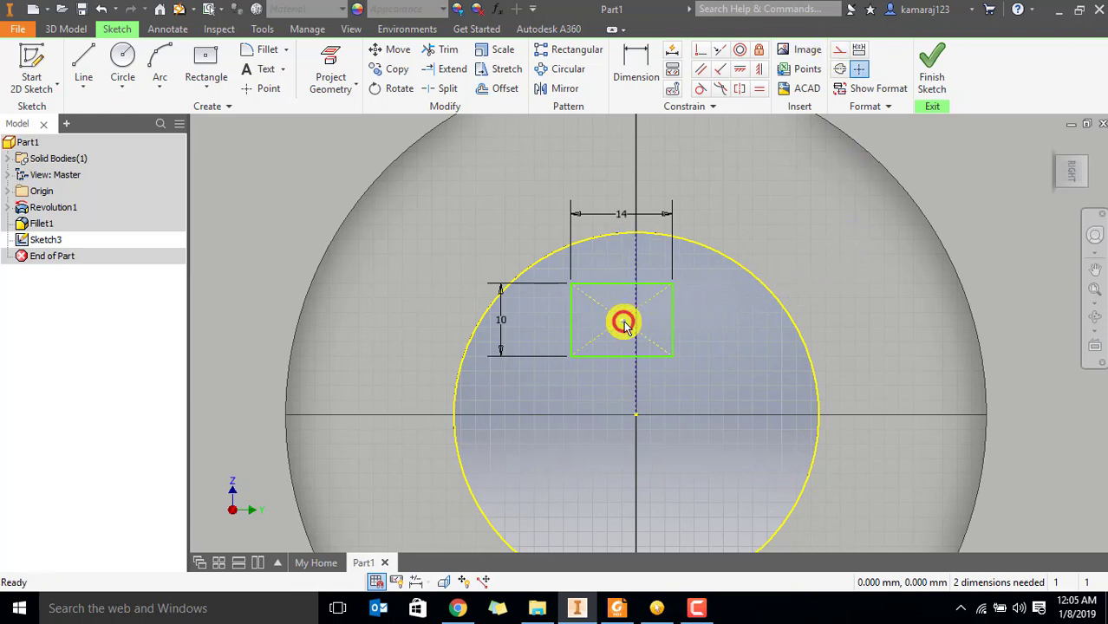
{"action": "left_click", "coordinate": [650, 228]}
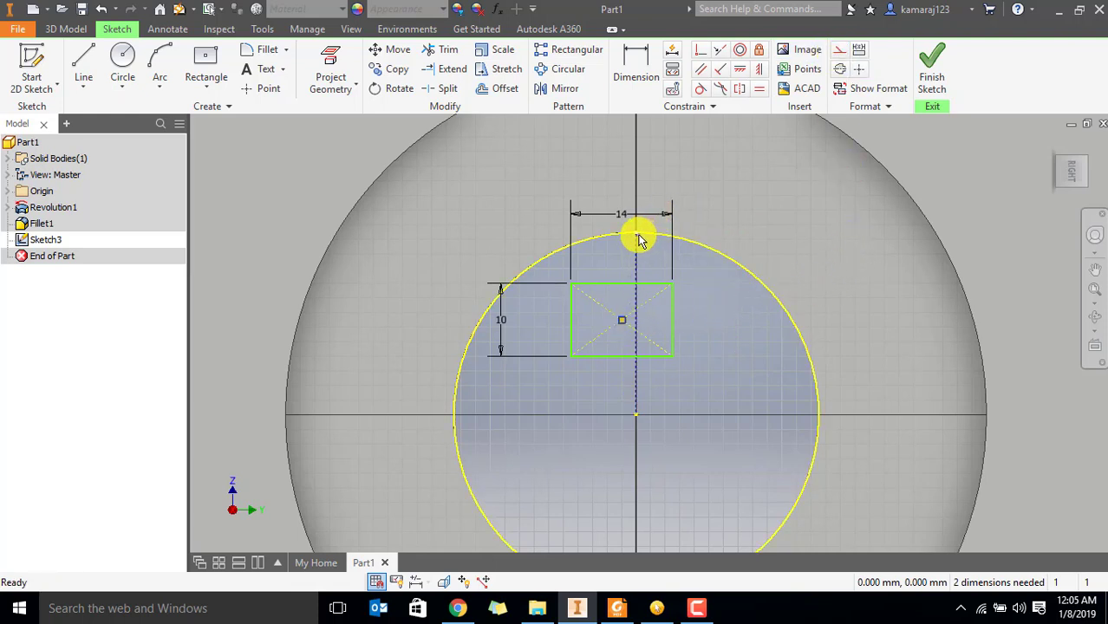
{"action": "left_click", "coordinate": [698, 54]}
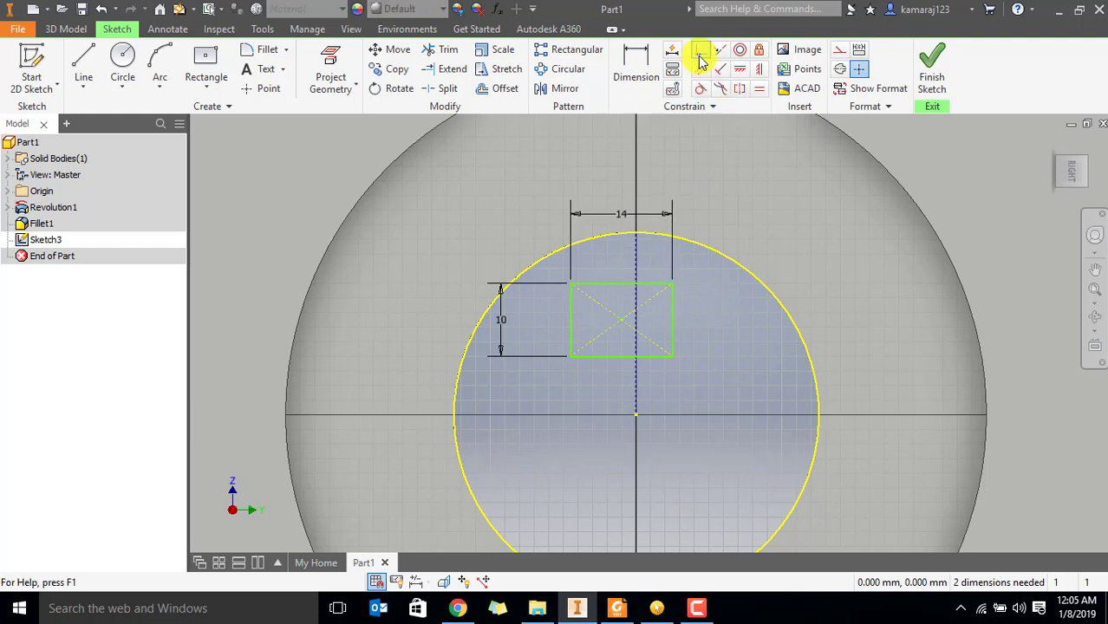
{"action": "left_click", "coordinate": [700, 52]}
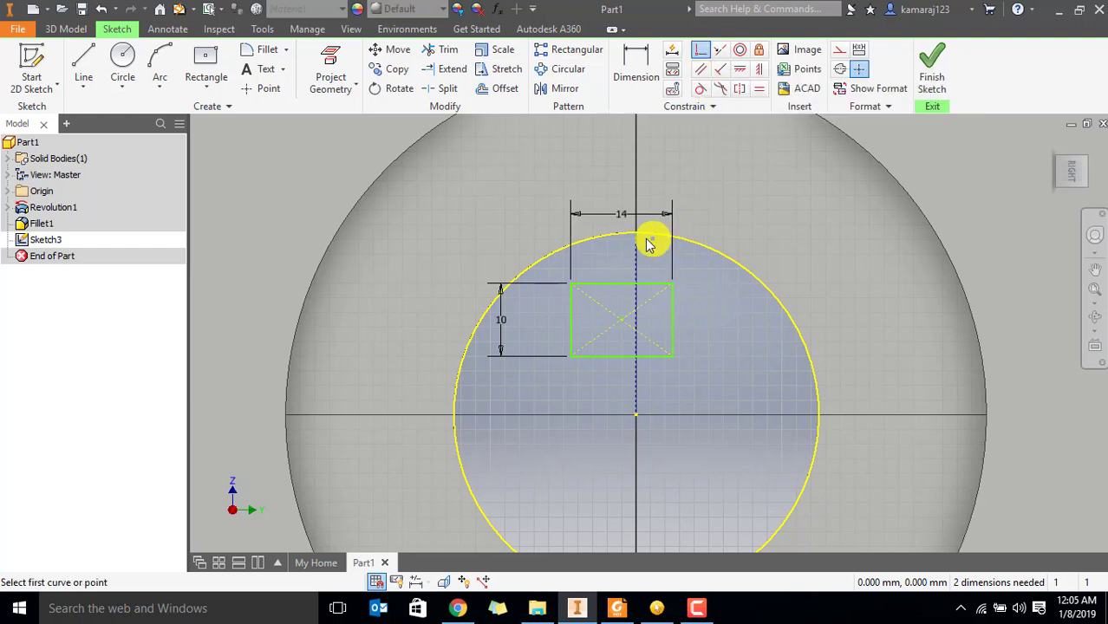
{"action": "left_click", "coordinate": [622, 323]}
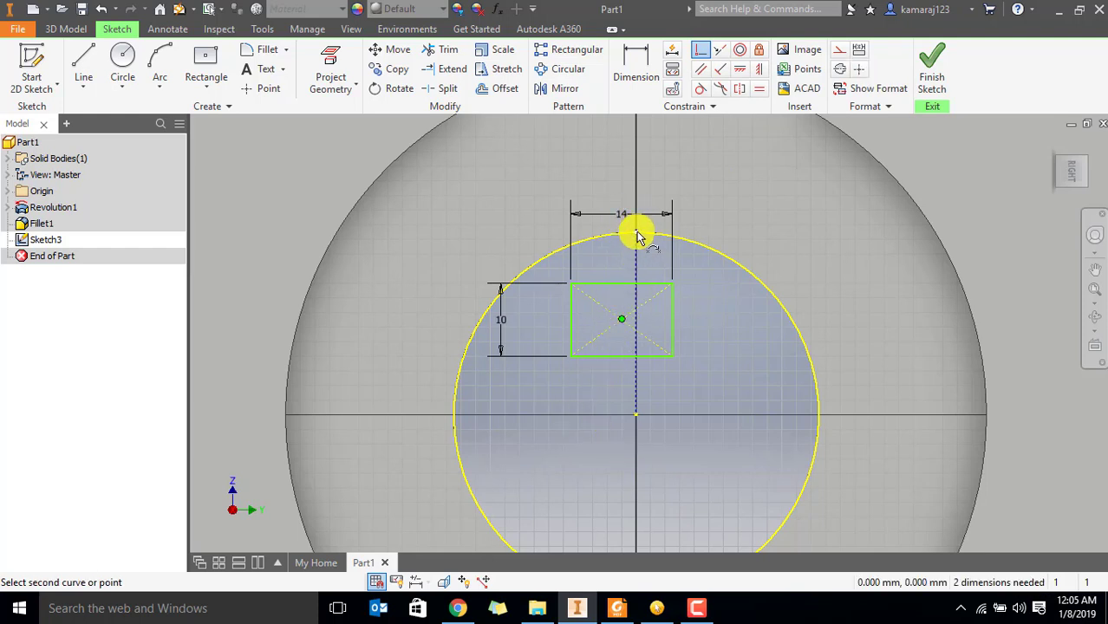
{"action": "scroll", "coordinate": [637, 237], "scroll_direction": "down", "scroll_amount": 3}
{"action": "scroll", "coordinate": [637, 237], "scroll_direction": "up", "scroll_amount": 8}
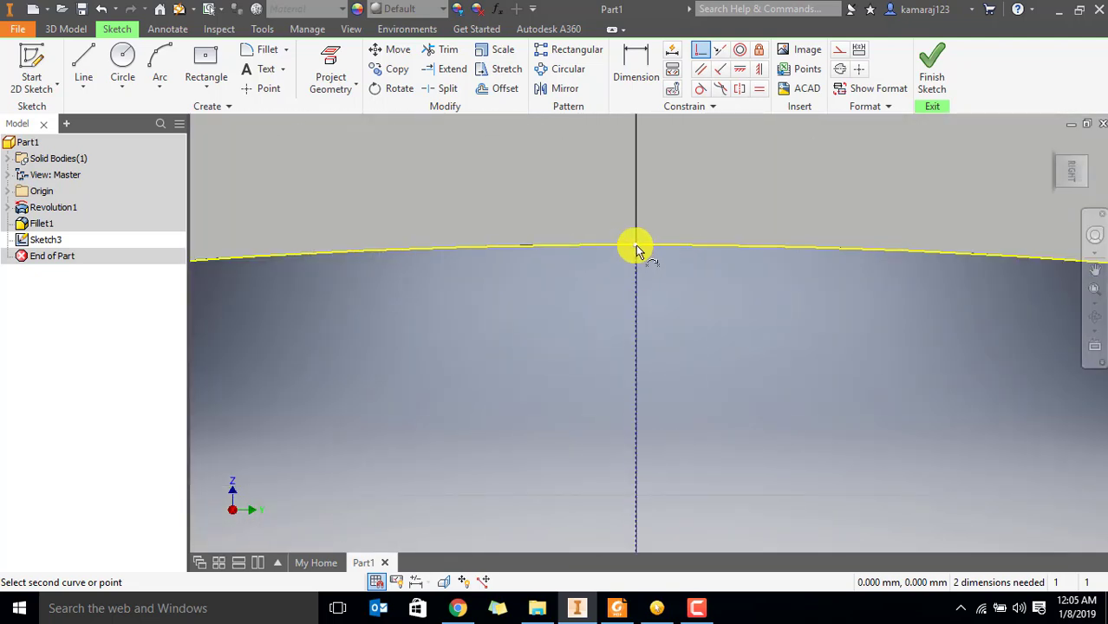
{"action": "left_click", "coordinate": [637, 249]}
{"action": "scroll", "coordinate": [646, 278], "scroll_direction": "down", "scroll_amount": 4}
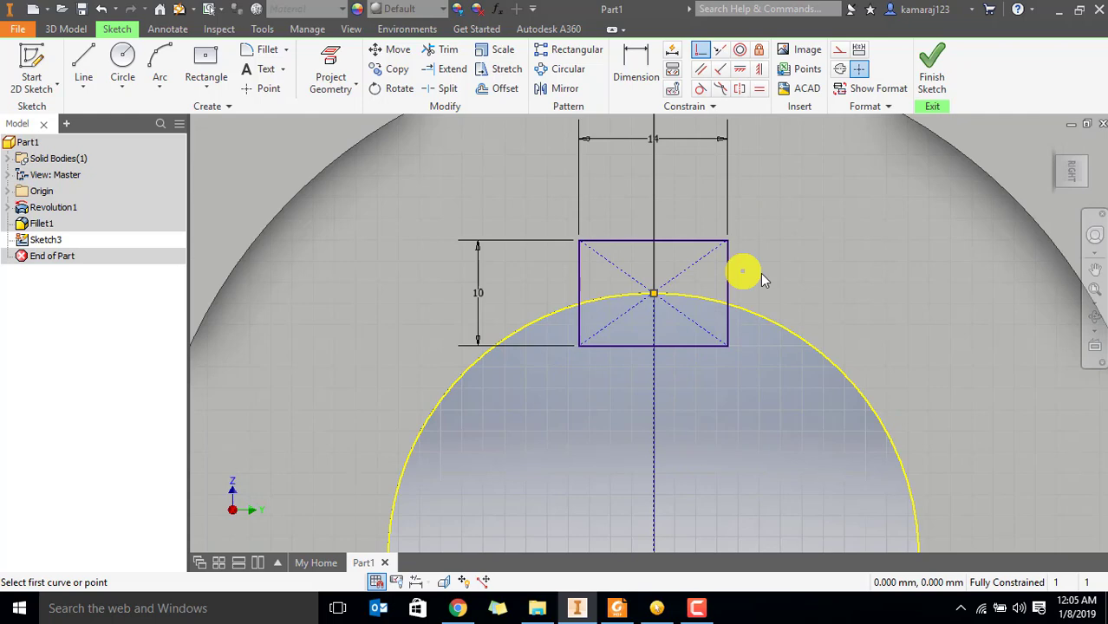
{"action": "scroll", "coordinate": [763, 280], "scroll_direction": "down", "scroll_amount": 3}
{"action": "left_click", "coordinate": [926, 61]}
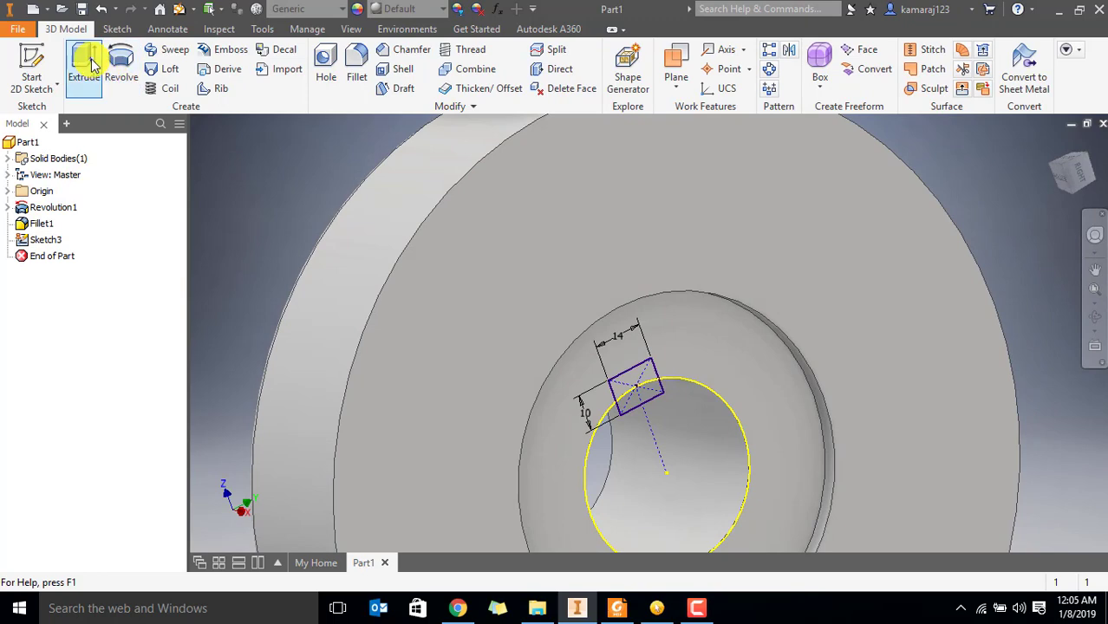
Extrude the rectangle profile around the bore edge as a cut into the part, using the reversed direction and To Next extents
{"action": "left_click", "coordinate": [86, 65]}
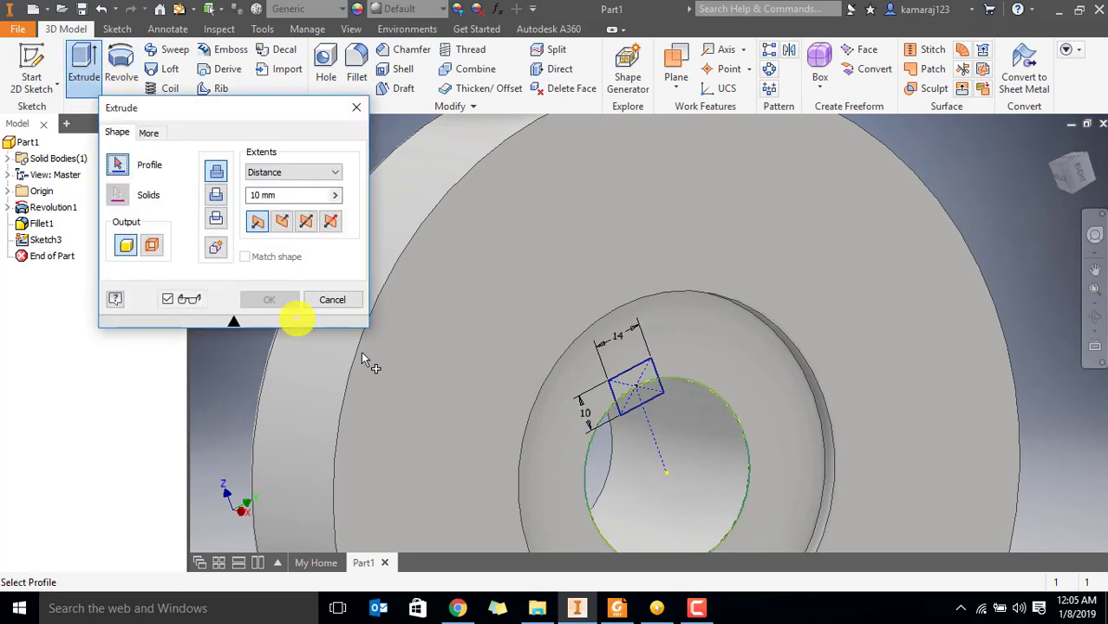
{"action": "middle_click_drag", "start_coordinate": [659, 427], "coordinate": [747, 350]}
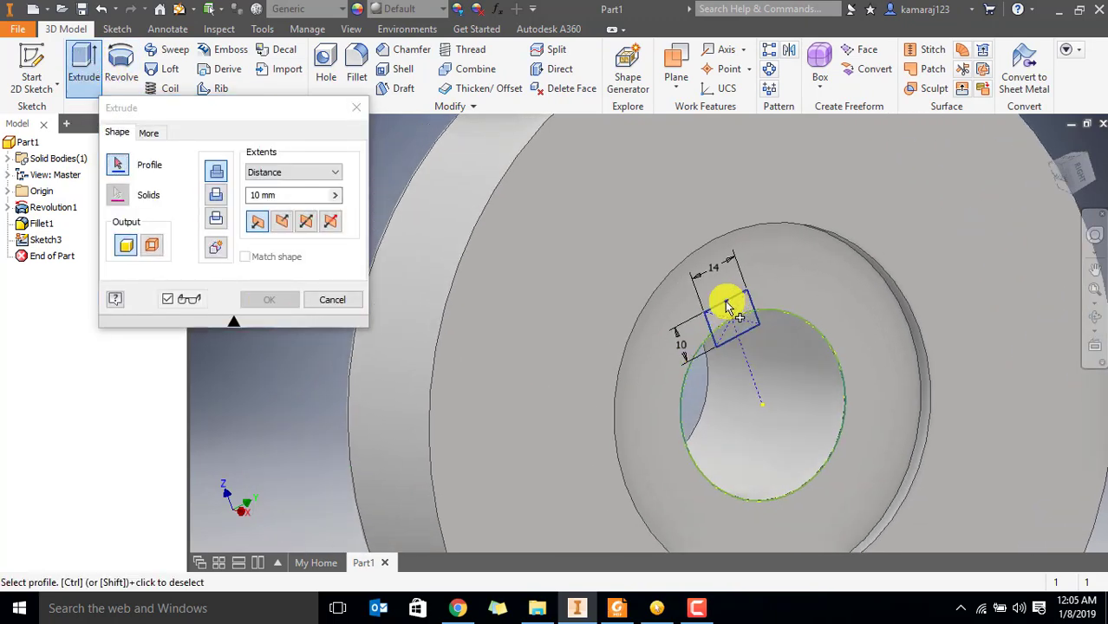
{"action": "scroll", "coordinate": [726, 306], "scroll_direction": "up", "scroll_amount": 5}
{"action": "left_click", "coordinate": [714, 303]}
{"action": "scroll", "coordinate": [723, 363], "scroll_direction": "down", "scroll_amount": 5}
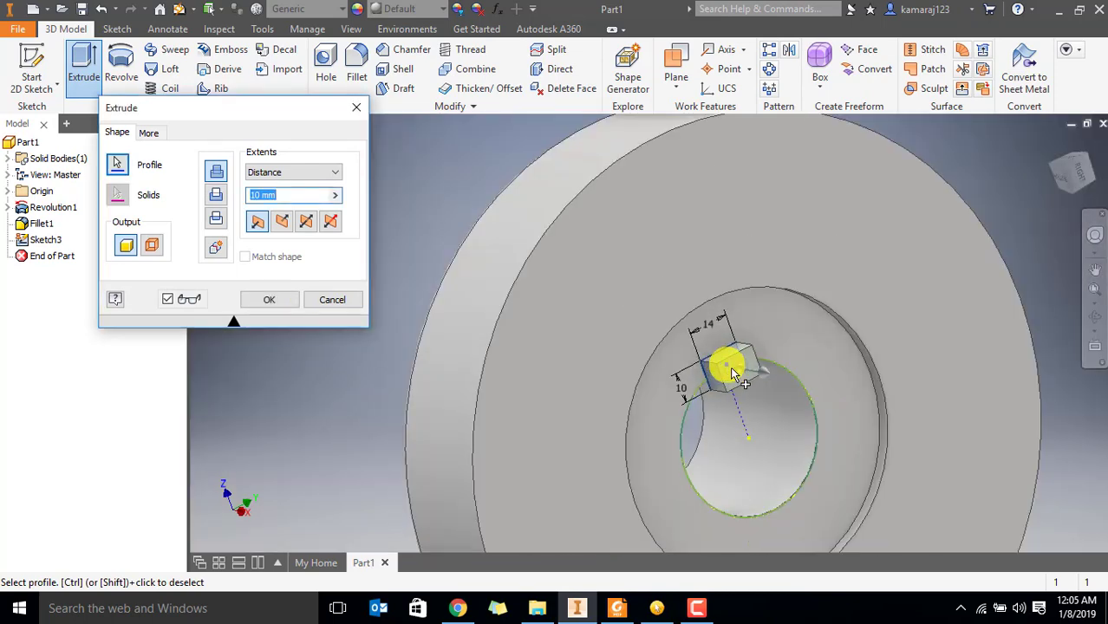
{"action": "left_click", "coordinate": [270, 223]}
{"action": "left_click", "coordinate": [285, 224]}
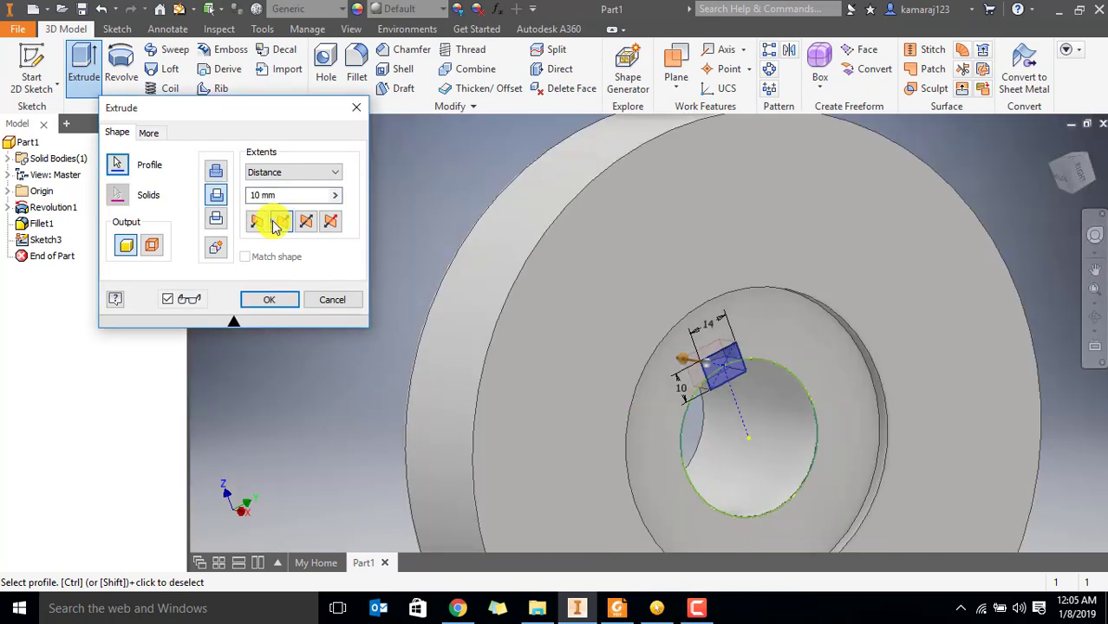
{"action": "middle_click_drag", "start_coordinate": [746, 364], "coordinate": [781, 349], "text": "shift"}
{"action": "left_click", "coordinate": [279, 174]}
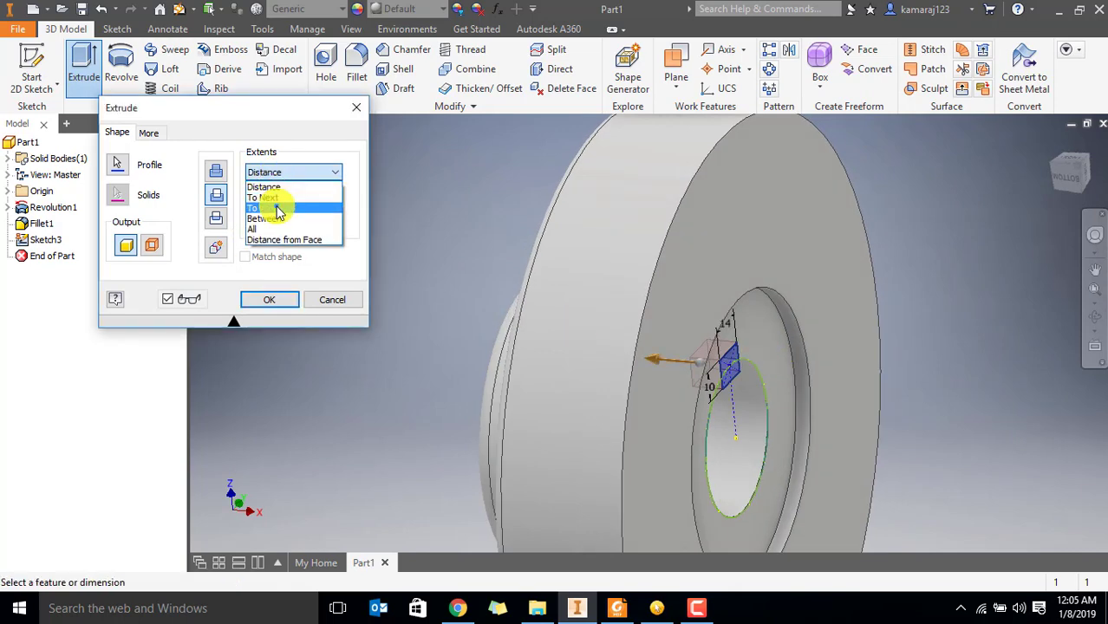
{"action": "left_click", "coordinate": [277, 197]}
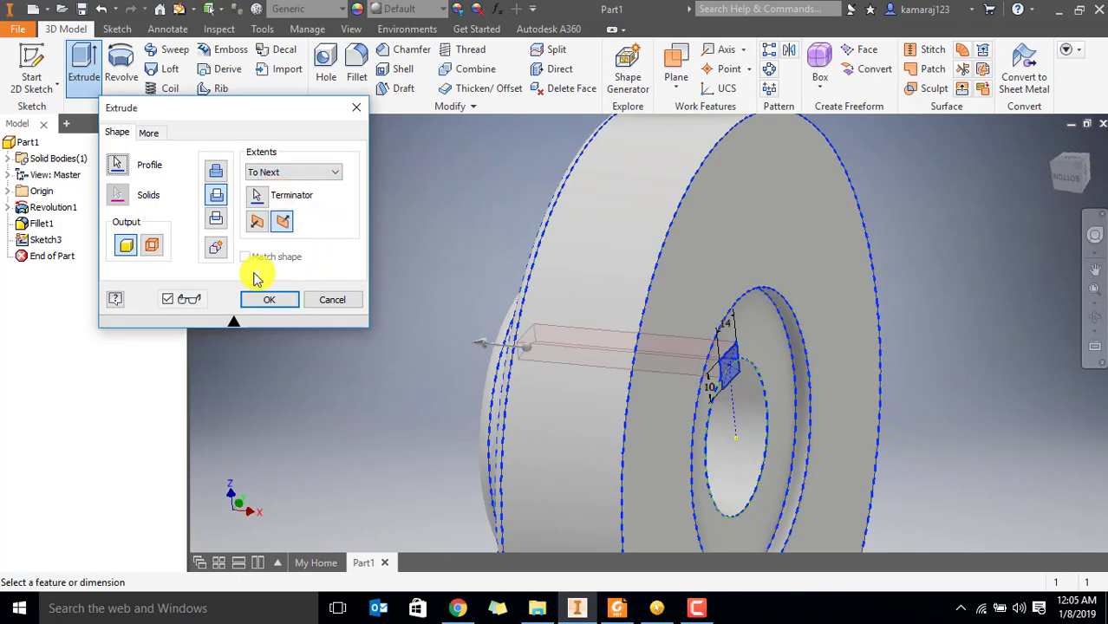
{"action": "left_click", "coordinate": [265, 300]}
Inspect the keyway cut in the bore, then switch to the PDF drawing and check the hole callout and positions
{"action": "middle_click_drag", "start_coordinate": [472, 329], "coordinate": [529, 328], "text": "shift"}
{"action": "scroll", "coordinate": [848, 329], "scroll_direction": "down", "scroll_amount": 5}
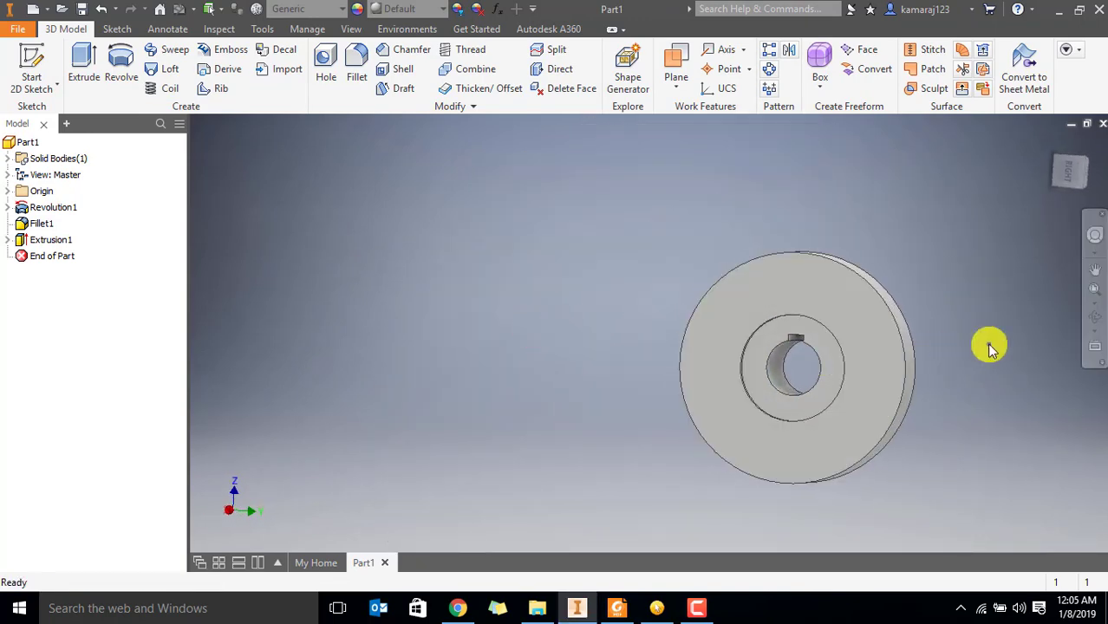
{"action": "key", "text": "Home"}
{"action": "middle_click_drag", "start_coordinate": [882, 324], "coordinate": [415, 319], "text": "shift"}
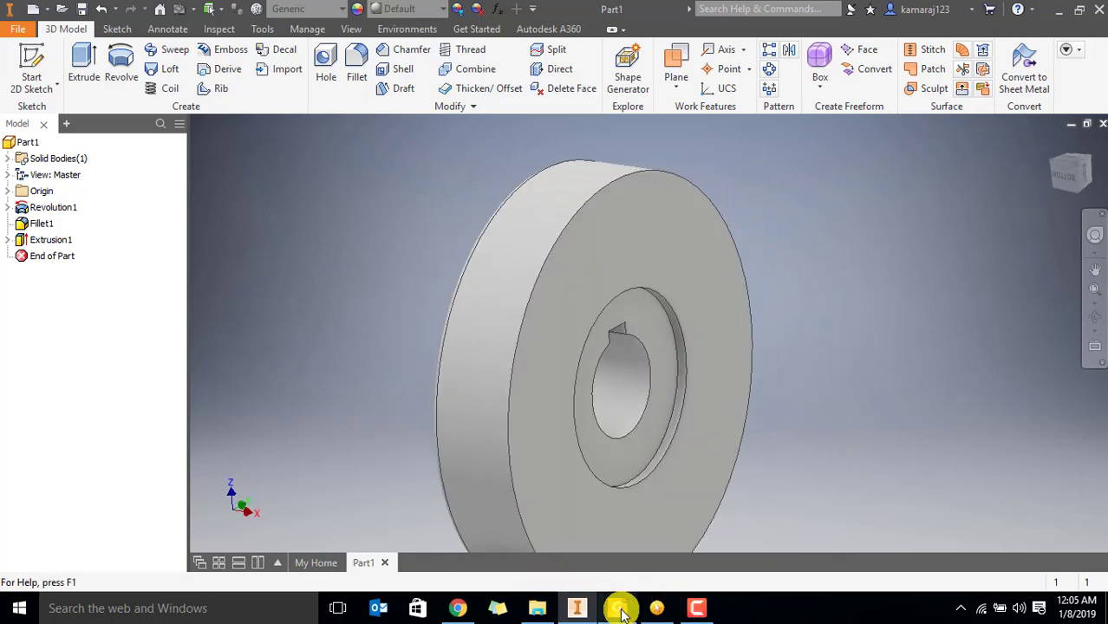
{"action": "left_click", "coordinate": [694, 609]}
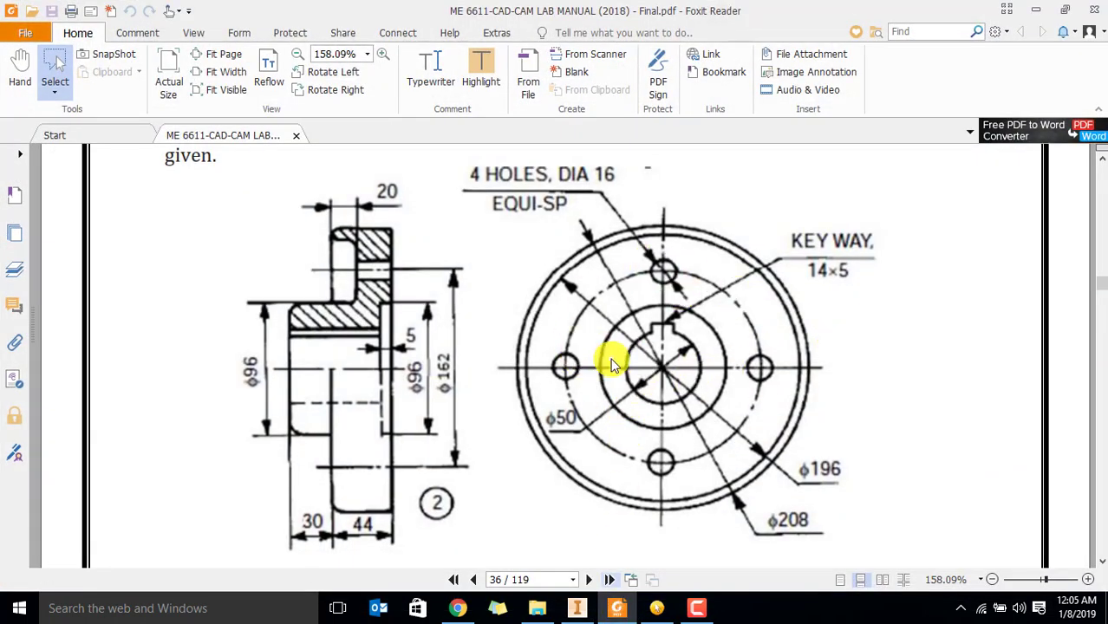
{"action": "left_click", "coordinate": [688, 290]}
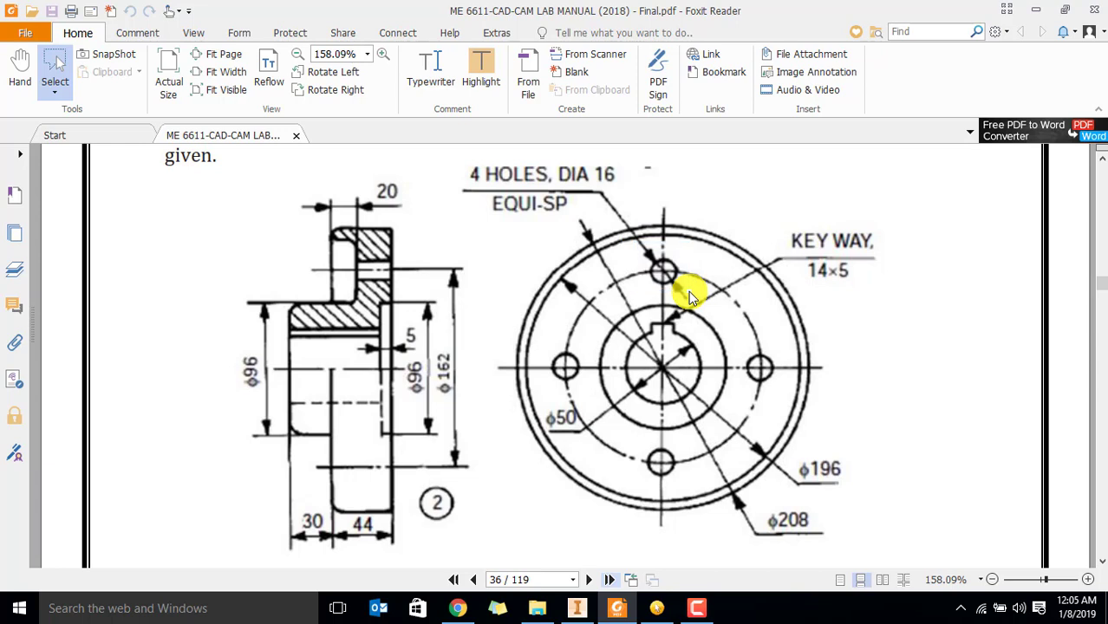
{"action": "left_click_drag", "start_coordinate": [449, 153], "coordinate": [646, 227]}
{"action": "left_click_drag", "start_coordinate": [482, 205], "coordinate": [578, 214]}
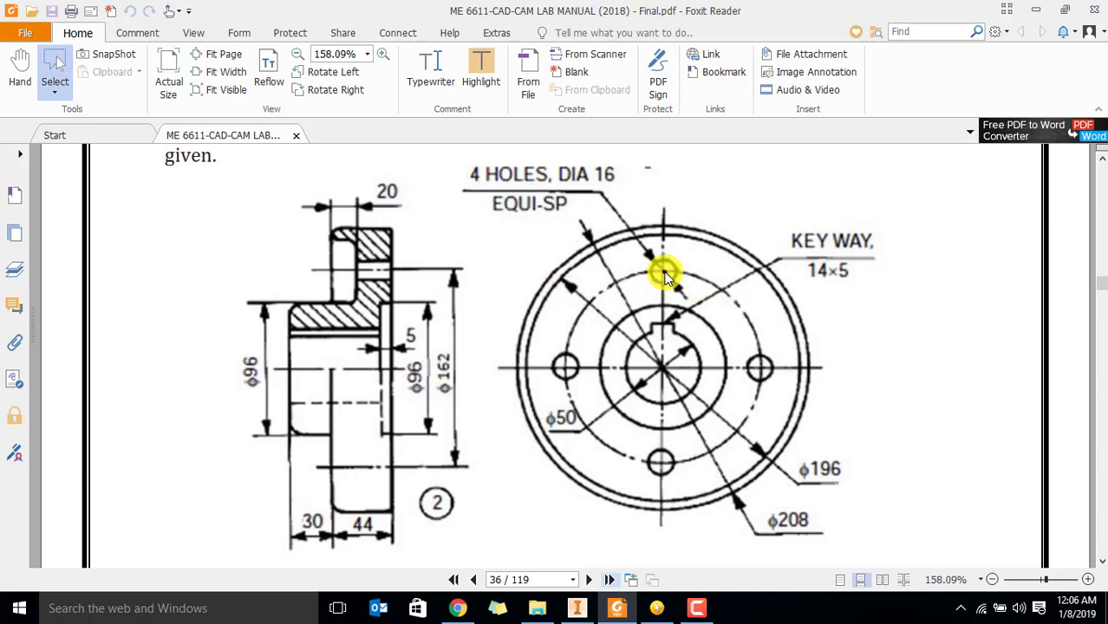
Back in Inventor, start a sketch on the hub-side web face and draw a circle about 142 mm in diameter centered on the bore
{"action": "key", "text": "alt+Tab"}
{"action": "middle_click_drag", "start_coordinate": [638, 302], "coordinate": [659, 285], "text": "shift"}
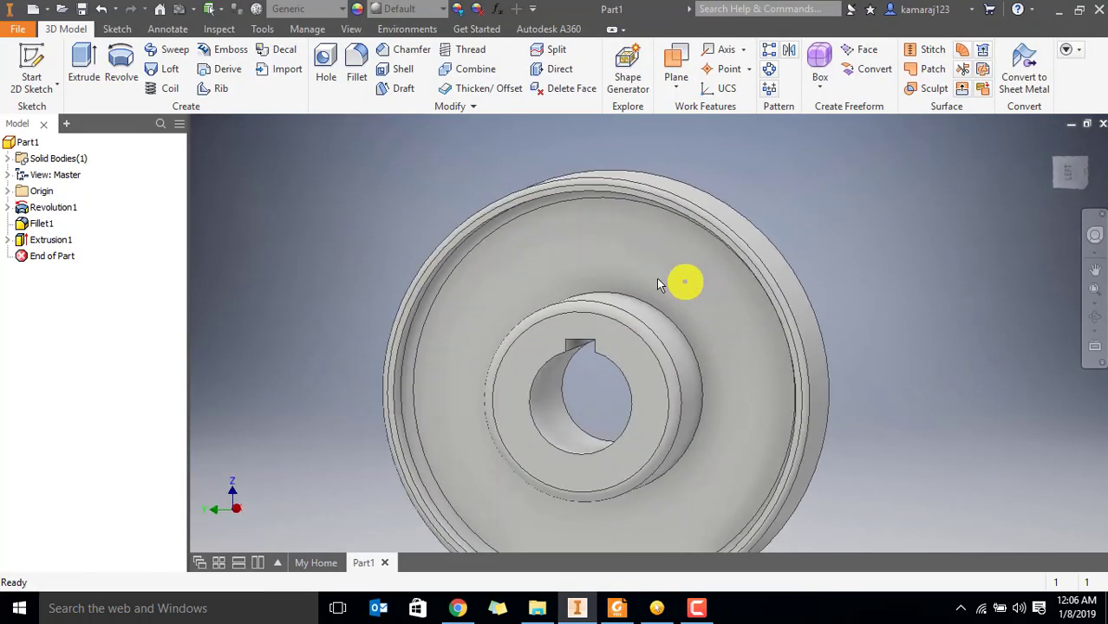
{"action": "left_click", "coordinate": [28, 61]}
{"action": "left_click", "coordinate": [586, 262]}
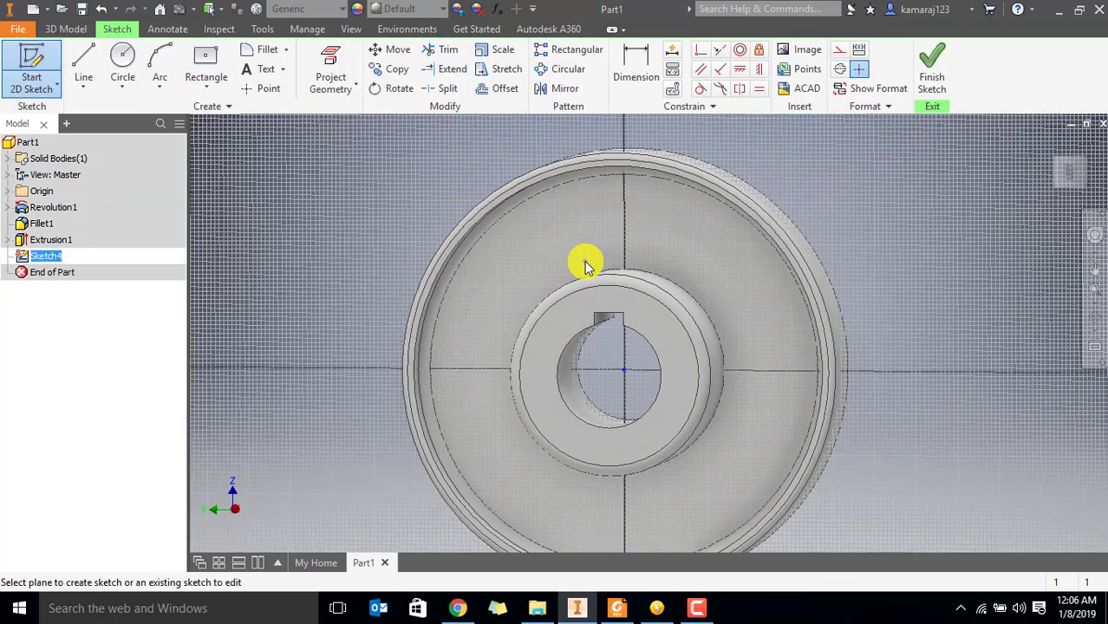
{"action": "left_click", "coordinate": [122, 60]}
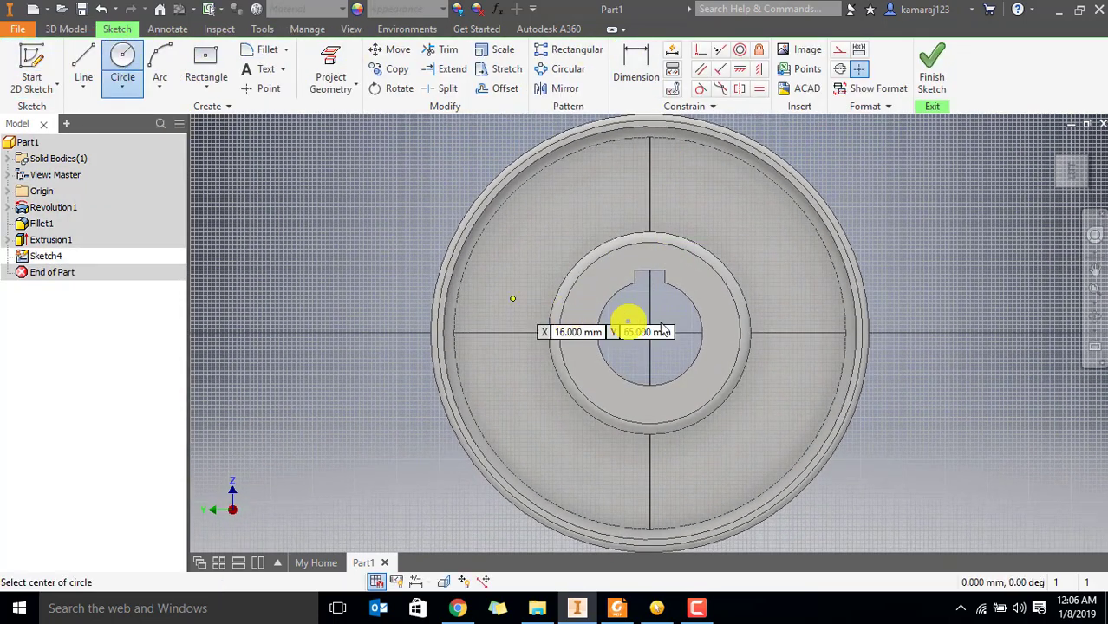
{"action": "left_click", "coordinate": [649, 333]}
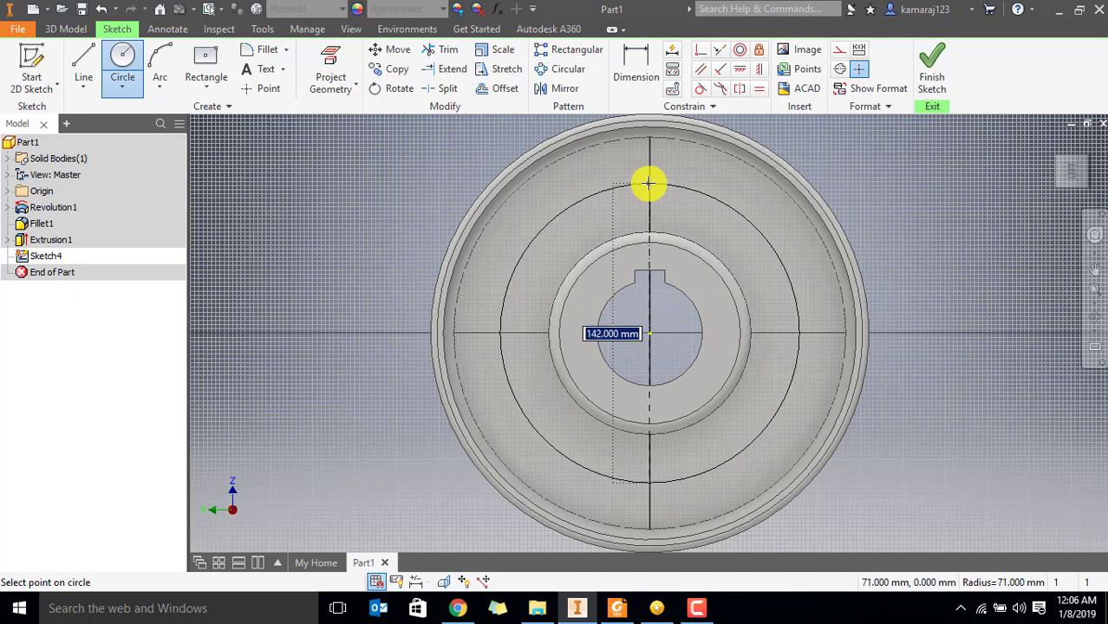
{"action": "left_click", "coordinate": [650, 182]}
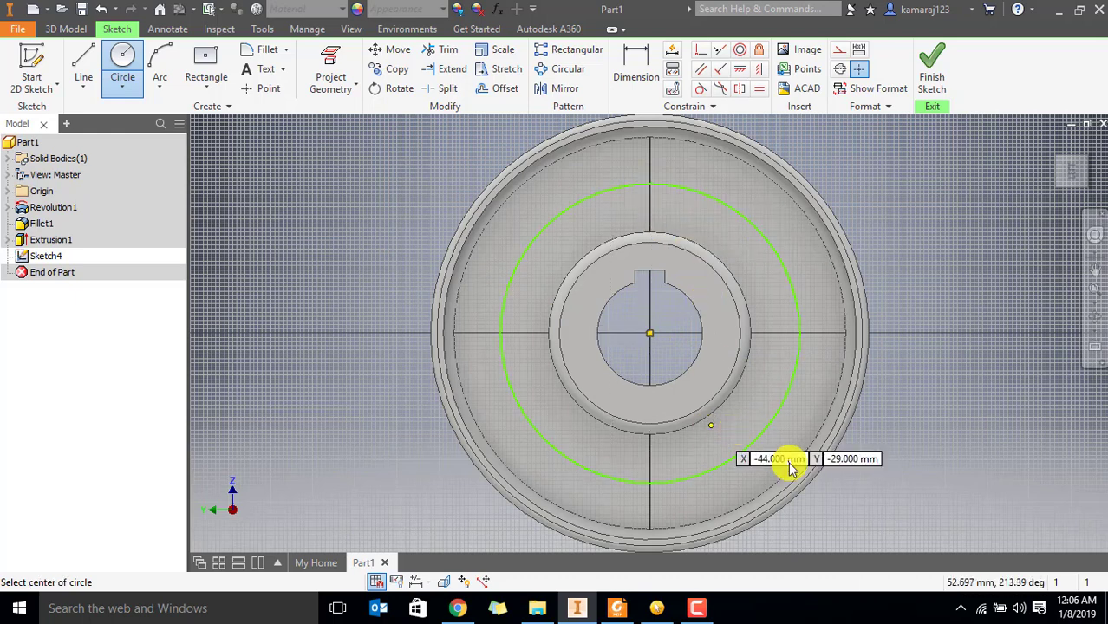
{"action": "key", "text": "Escape"}
Switch to the PDF drawing and check the diameters that locate the pitch circle of the four holes
{"action": "key", "text": "alt+Tab"}
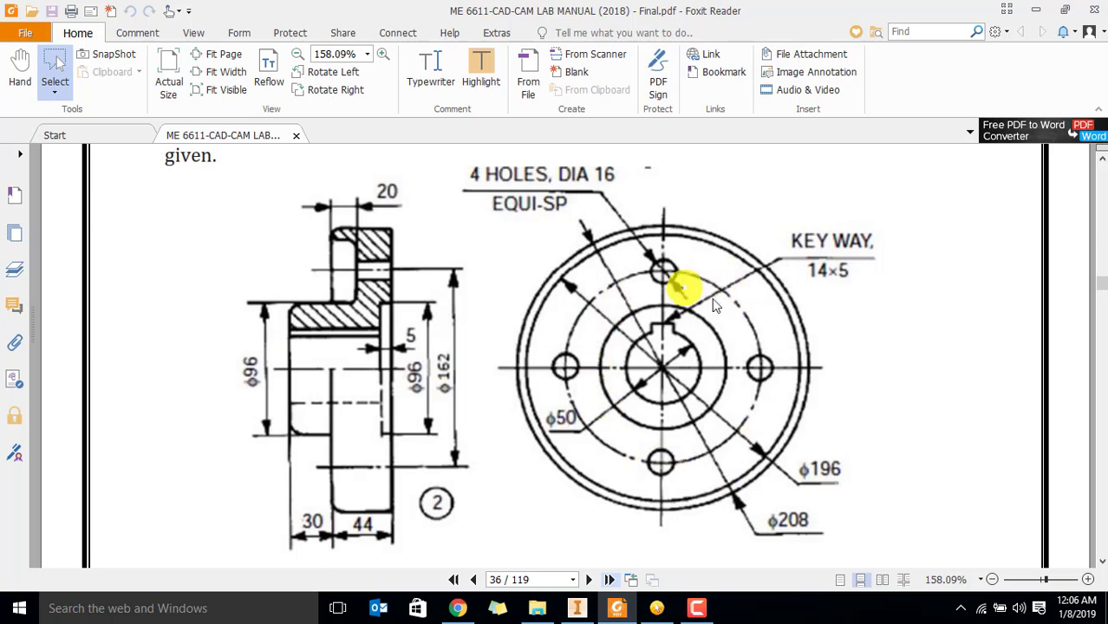
{"action": "left_click_drag", "start_coordinate": [440, 357], "coordinate": [462, 400]}
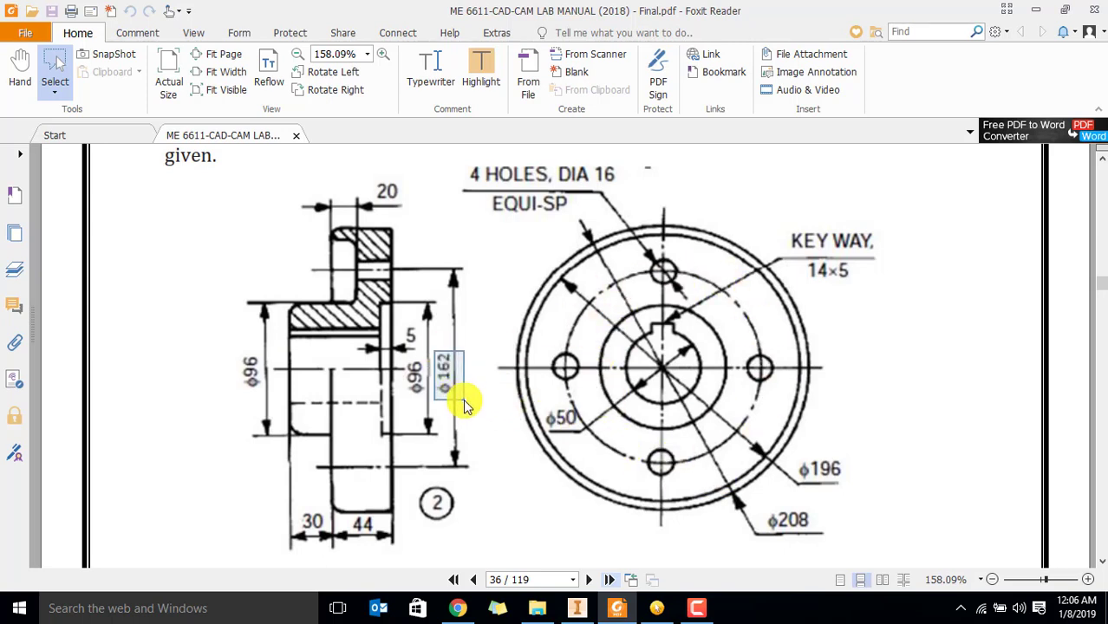
{"action": "left_click", "coordinate": [538, 363]}
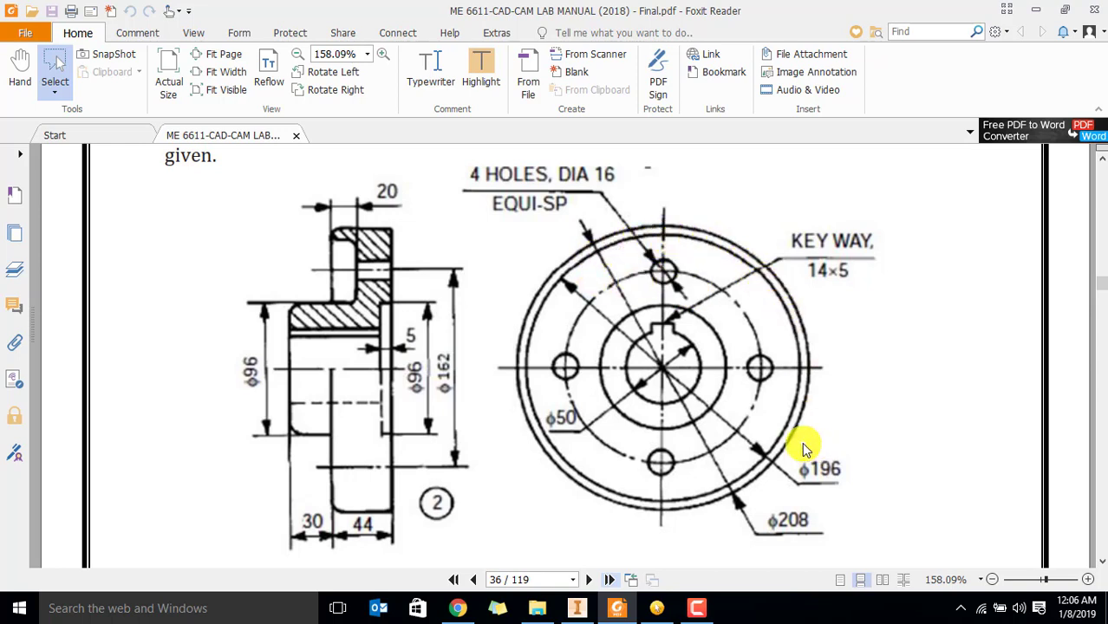
{"action": "left_click_drag", "start_coordinate": [802, 442], "coordinate": [853, 488]}
{"action": "left_click", "coordinate": [713, 405]}
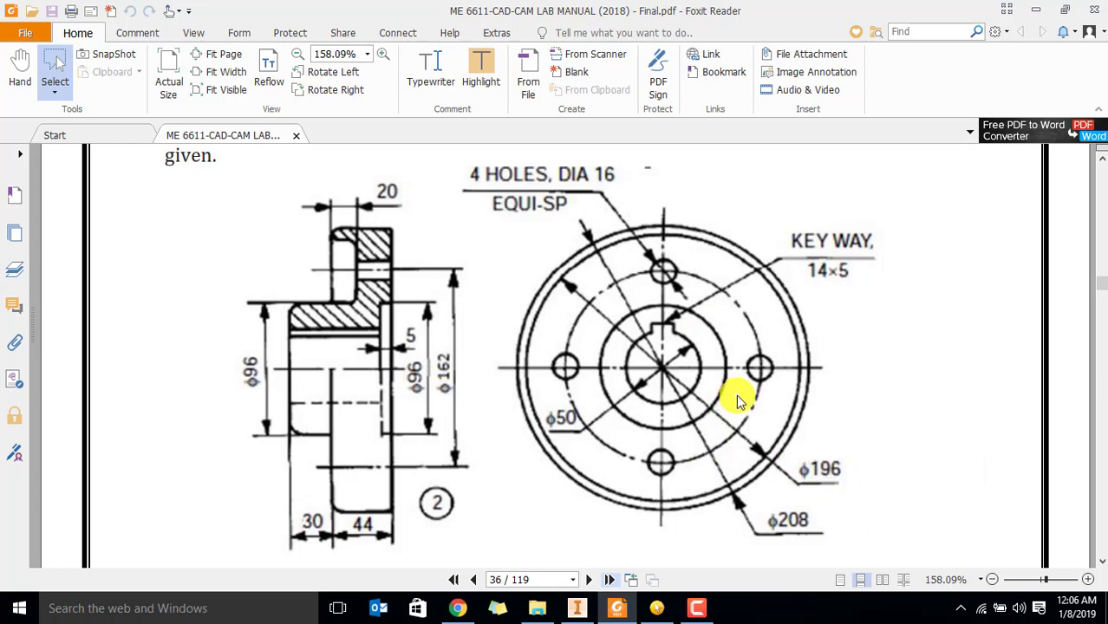
{"action": "left_click_drag", "start_coordinate": [721, 387], "coordinate": [796, 412]}
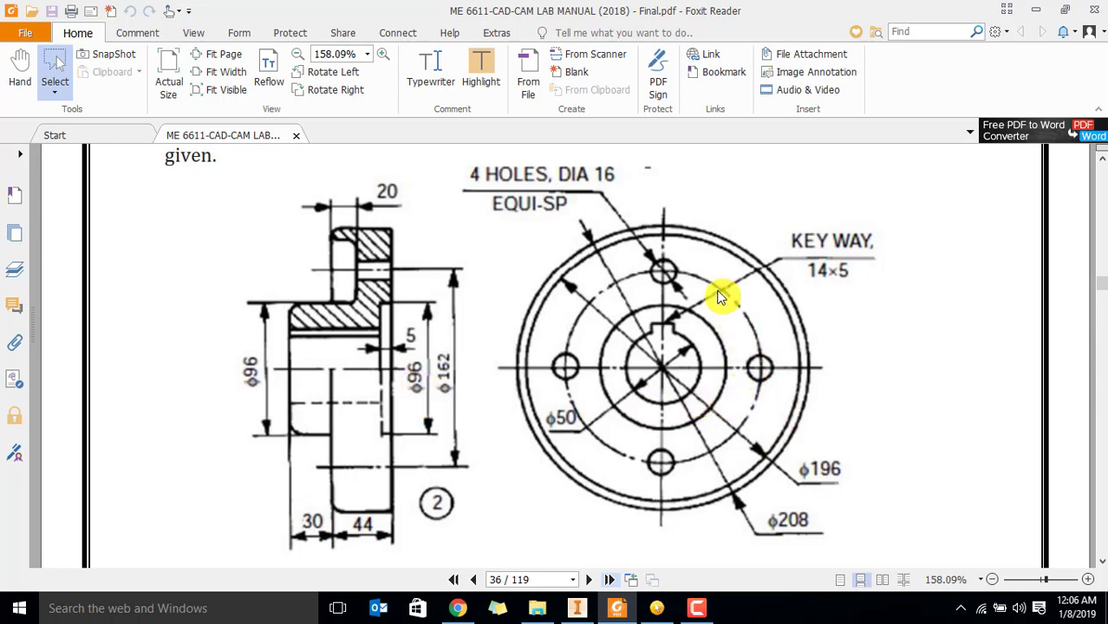
{"action": "key", "text": "alt+Tab"}
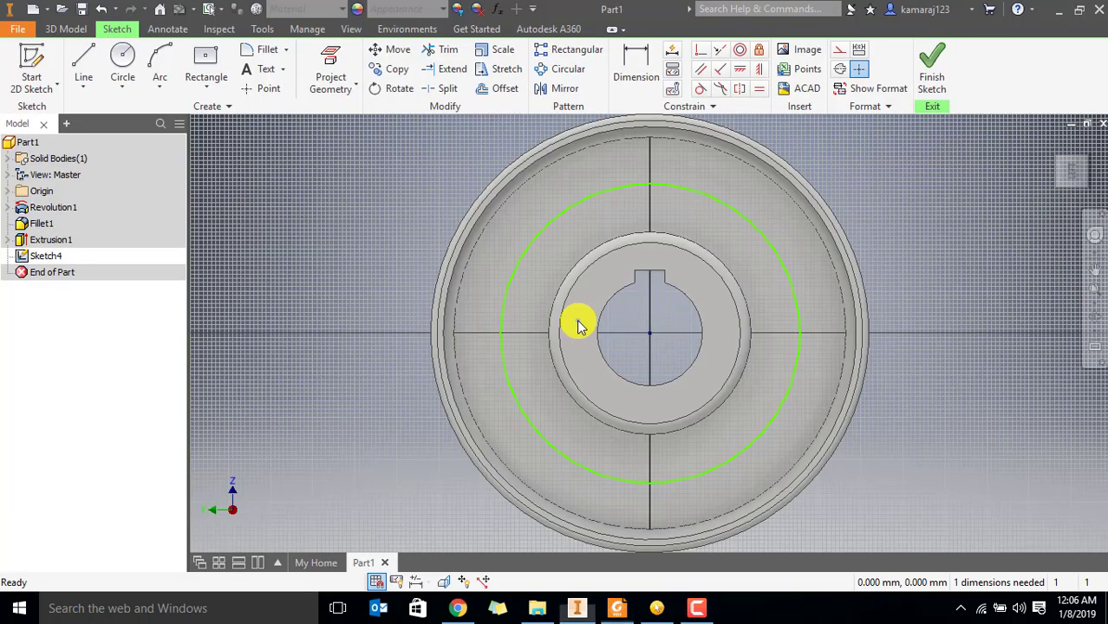
{"action": "key", "text": "alt+Tab"}
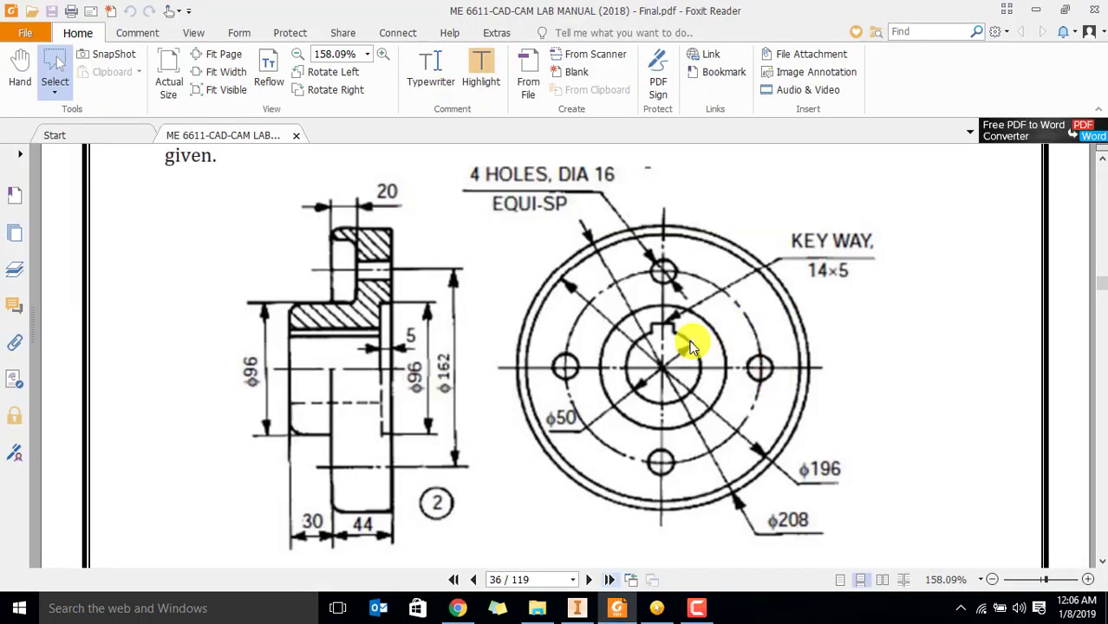
Back in Inventor, dimension the sketched circle's diameter as 96+50 mm
{"action": "key", "text": "alt+Tab"}
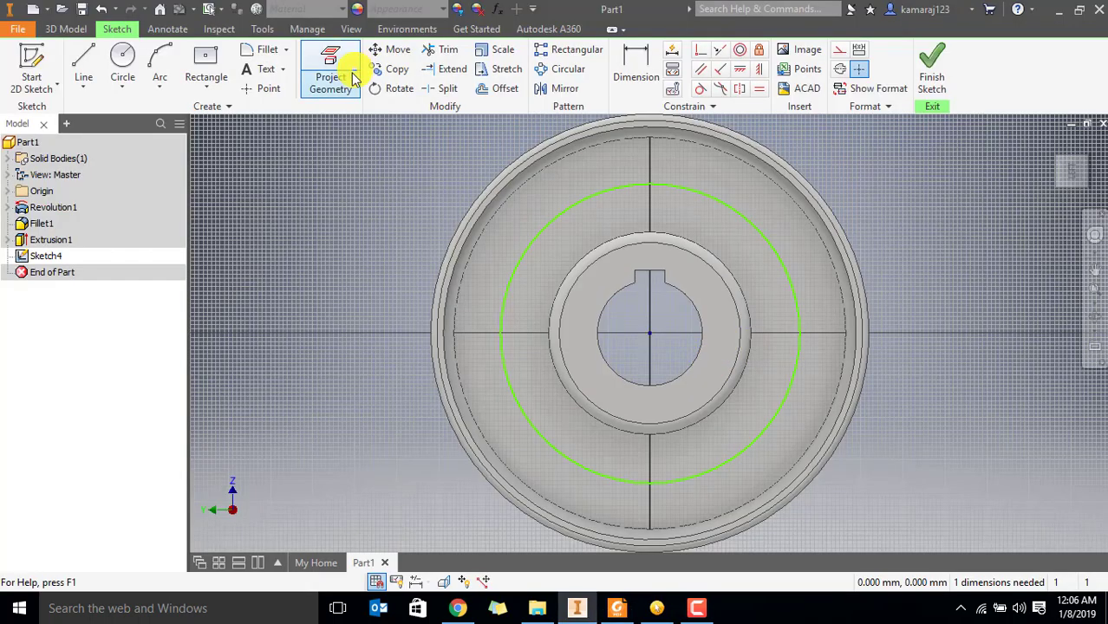
{"action": "left_click", "coordinate": [629, 66]}
{"action": "left_click", "coordinate": [609, 199]}
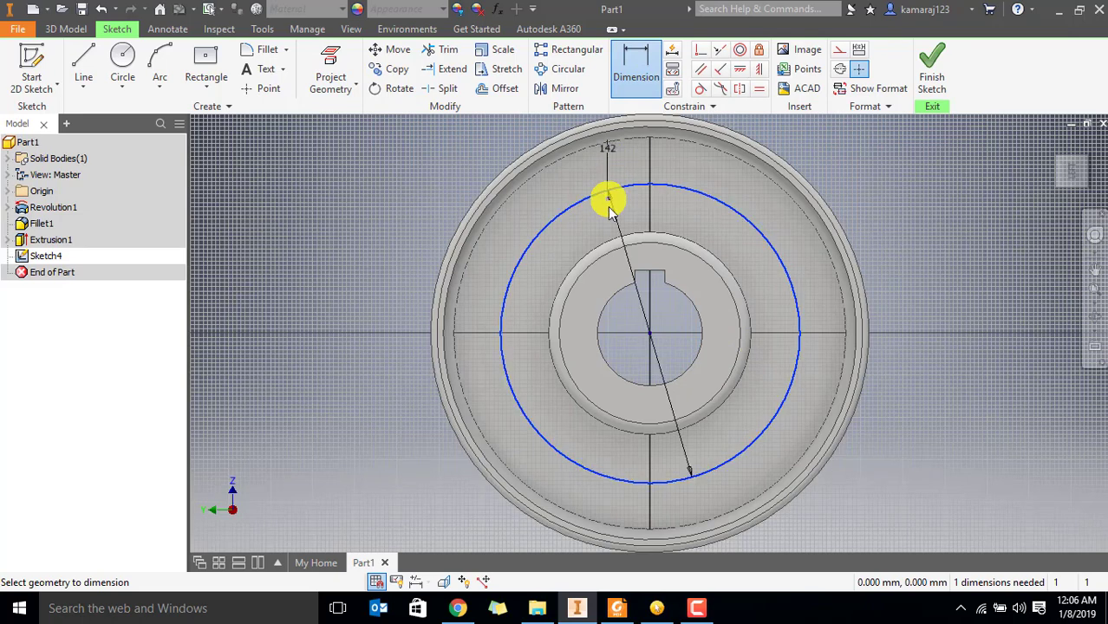
{"action": "left_click", "coordinate": [611, 215]}
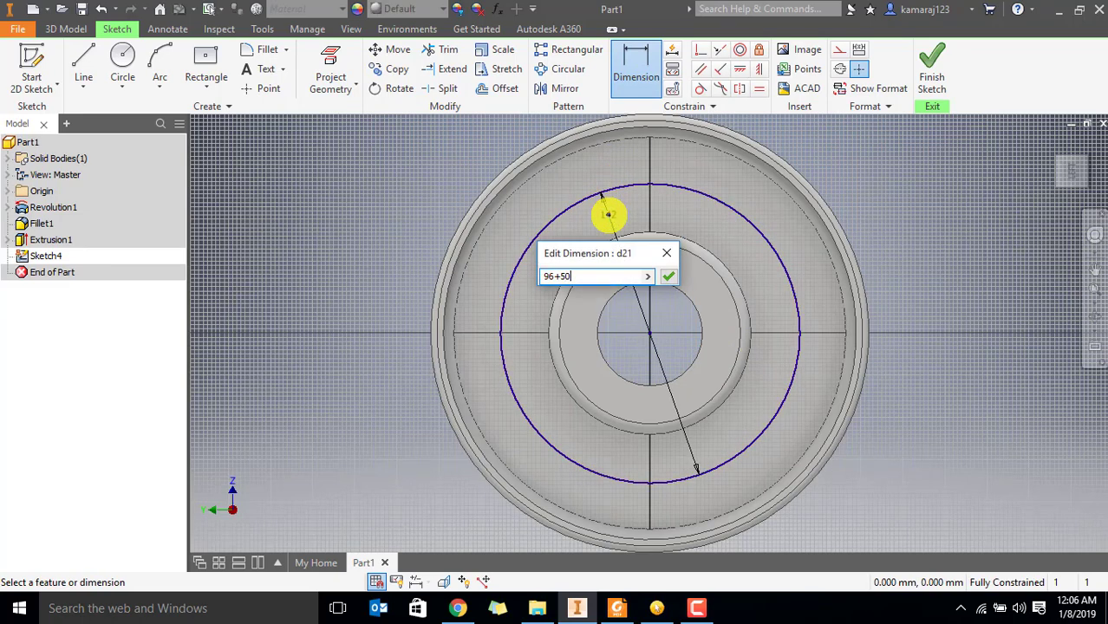
{"action": "key", "text": "Return"}
{"action": "key", "text": "Escape"}
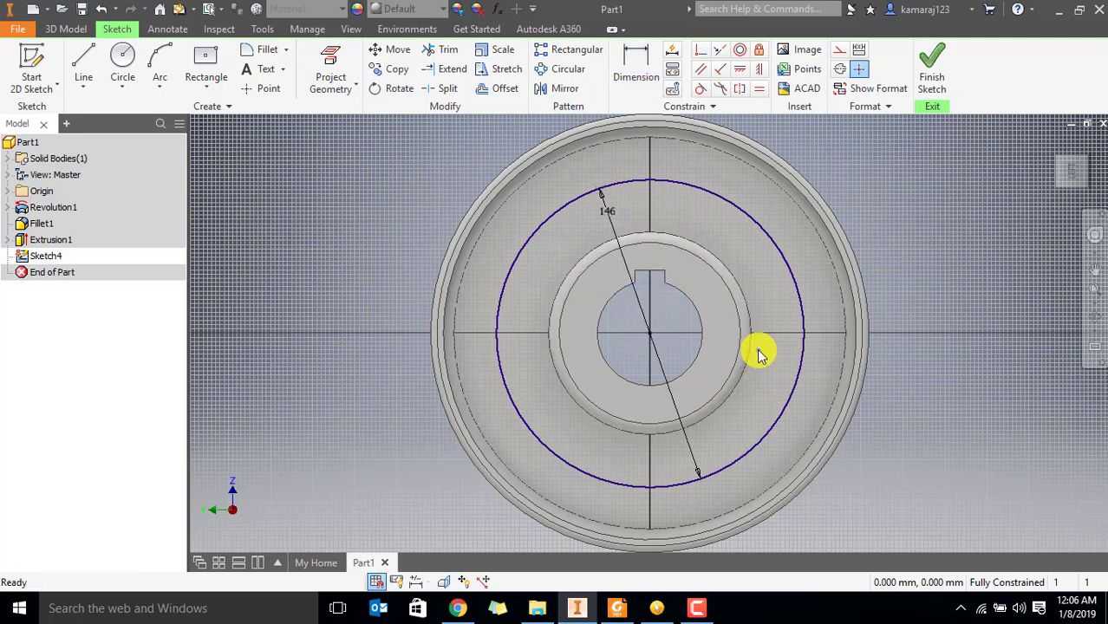
Convert the circle to construction geometry and place a point at its top quadrant on the vertical axis, finishing the sketch
{"action": "left_click", "coordinate": [727, 200]}
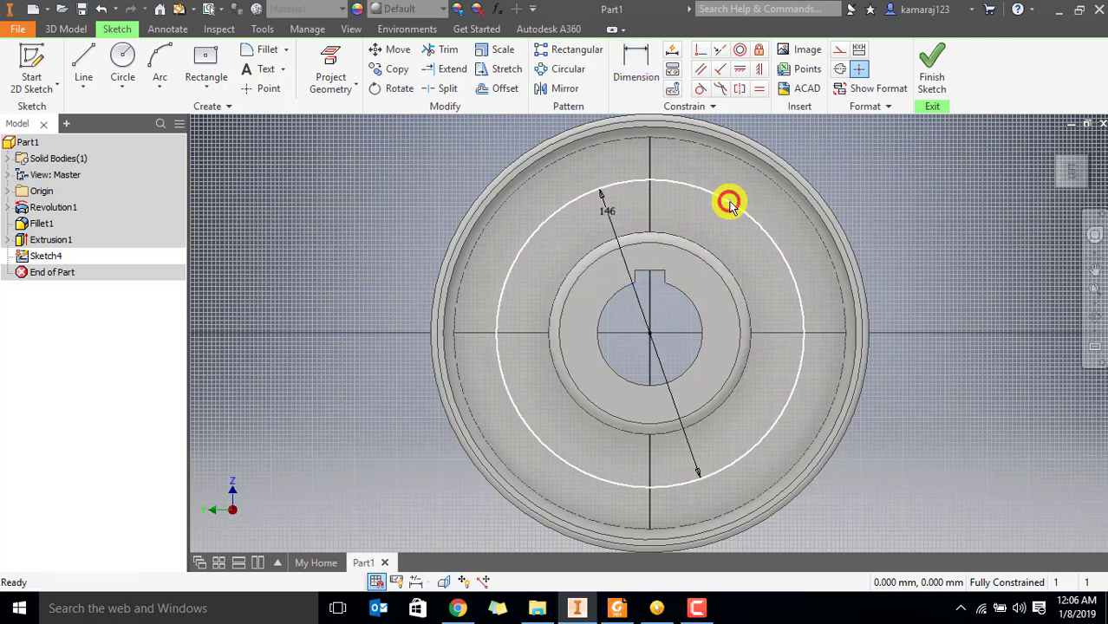
{"action": "left_click", "coordinate": [848, 49]}
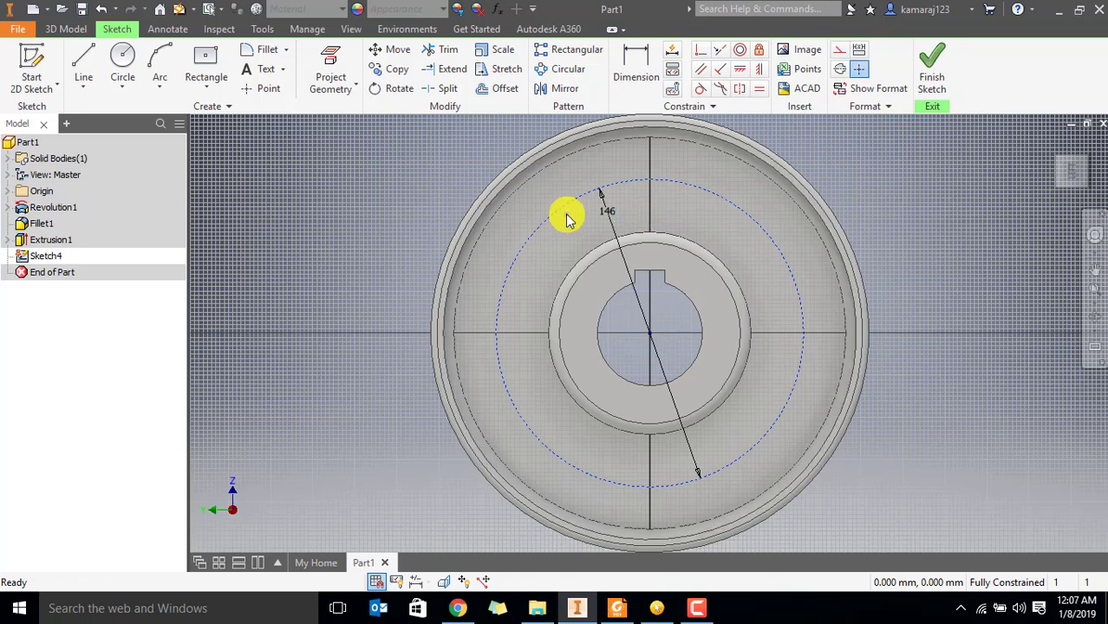
{"action": "left_click", "coordinate": [264, 88]}
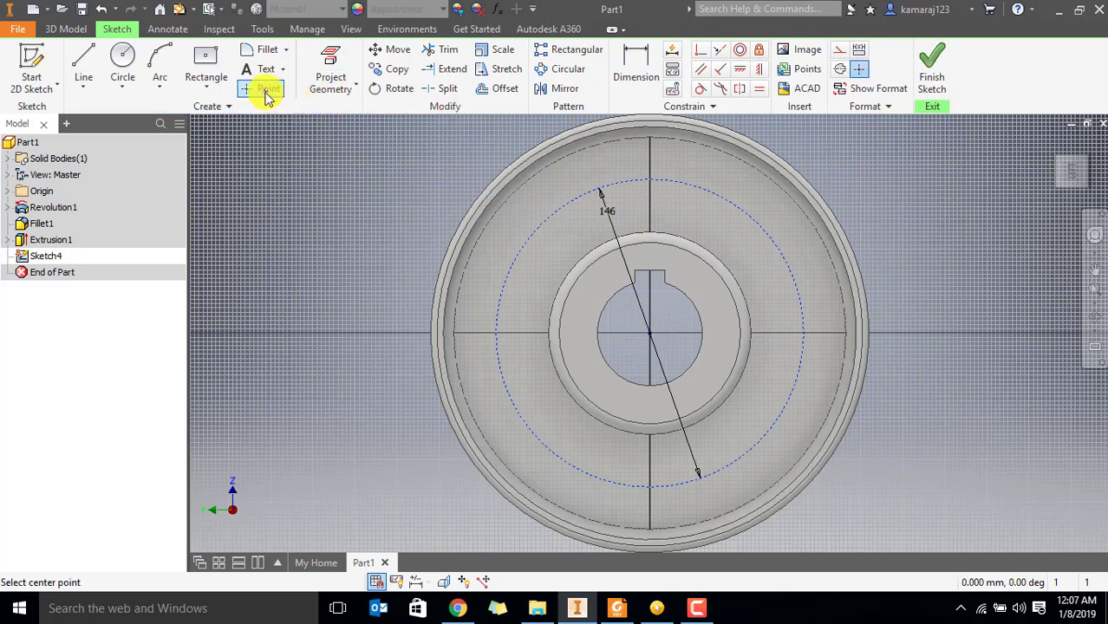
{"action": "left_click", "coordinate": [649, 180]}
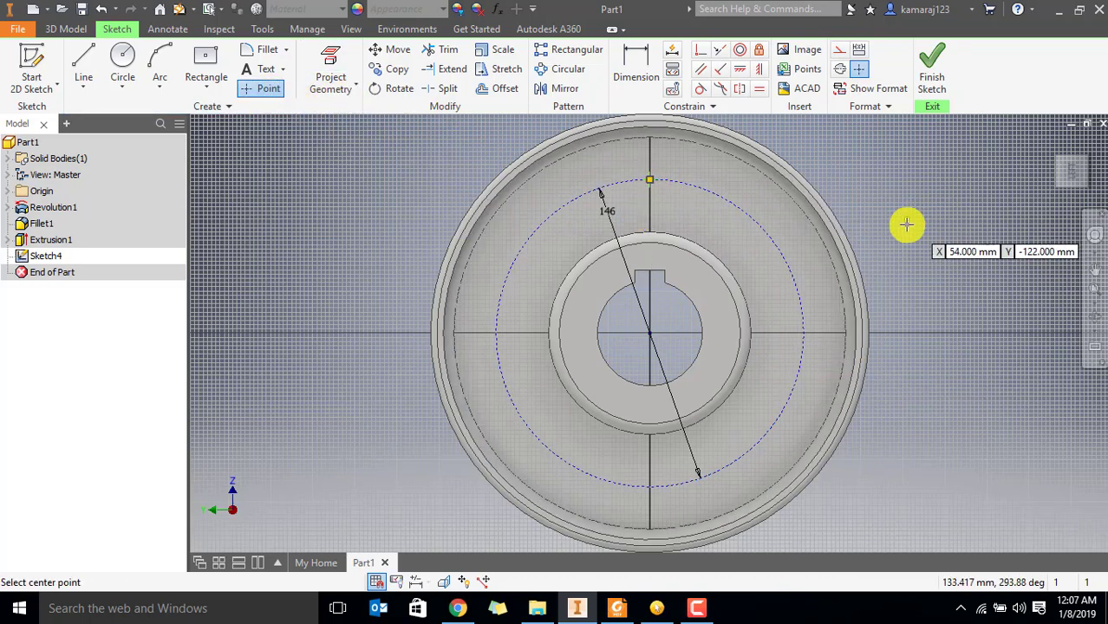
{"action": "left_click", "coordinate": [934, 78]}
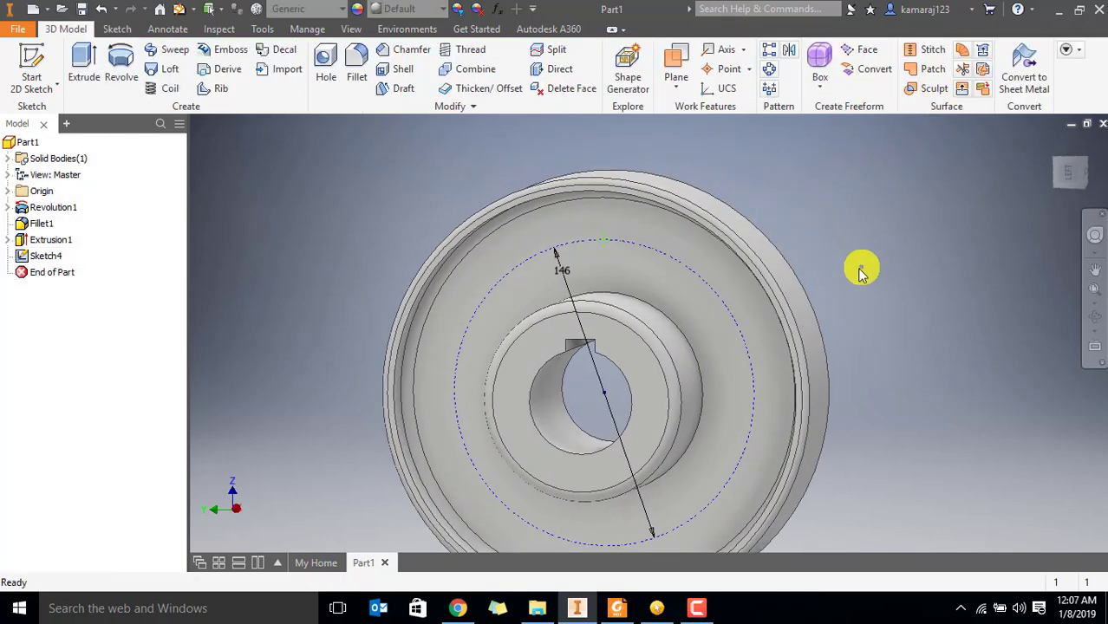
Start a simple hole at the sketch point with a 16 mm diameter, checking the hole callout in the PDF drawing before returning to Inventor
{"action": "middle_click_drag", "start_coordinate": [863, 284], "coordinate": [780, 280], "text": "shift"}
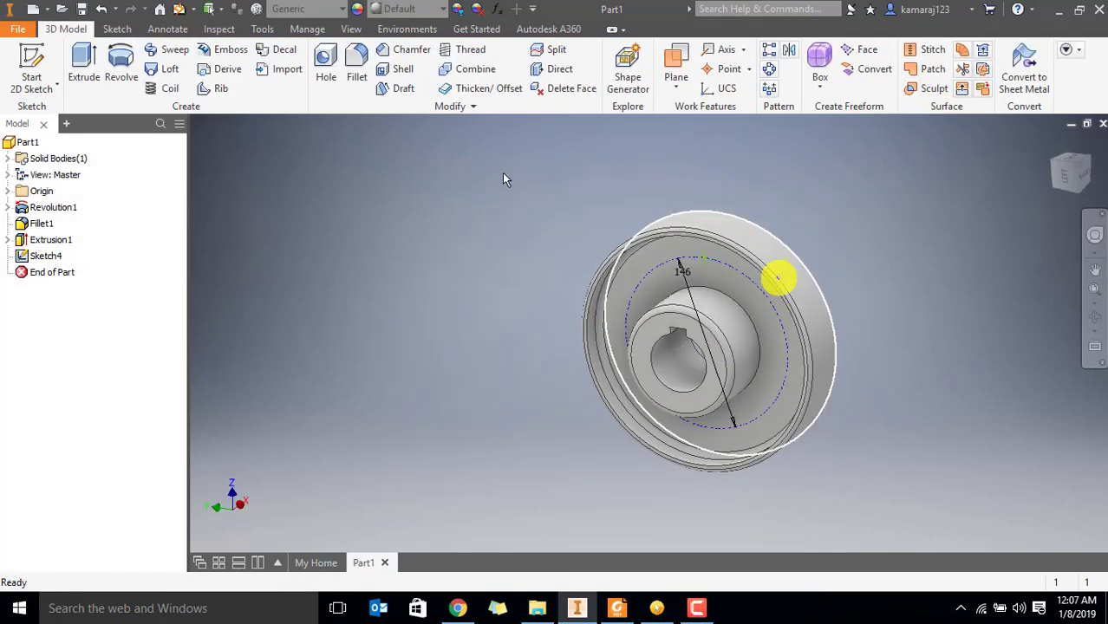
{"action": "left_click", "coordinate": [329, 65]}
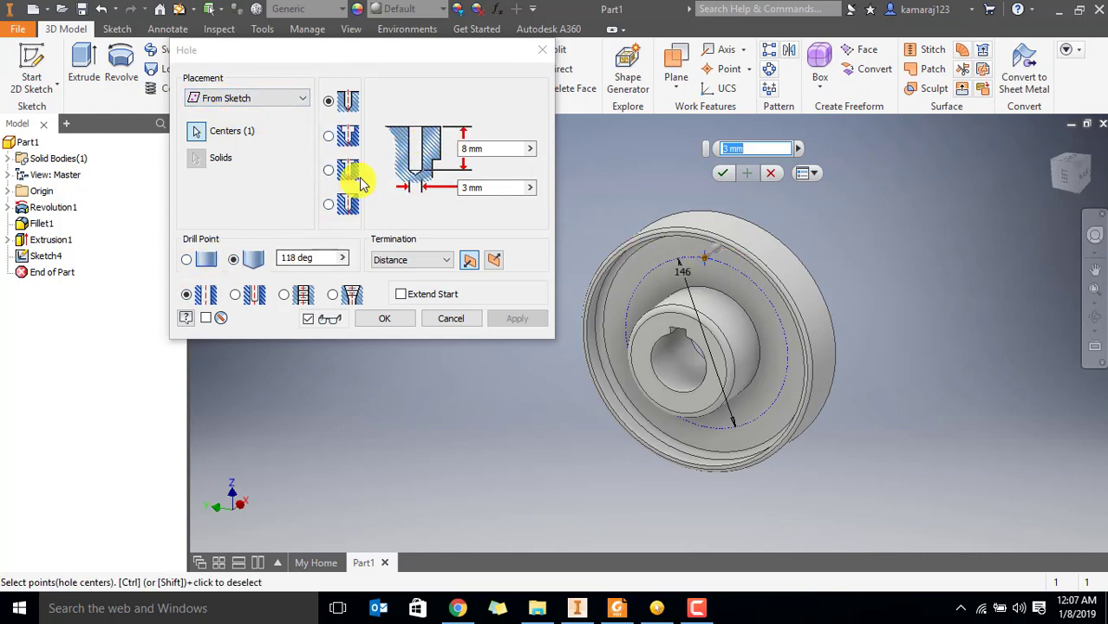
{"action": "left_click", "coordinate": [471, 151]}
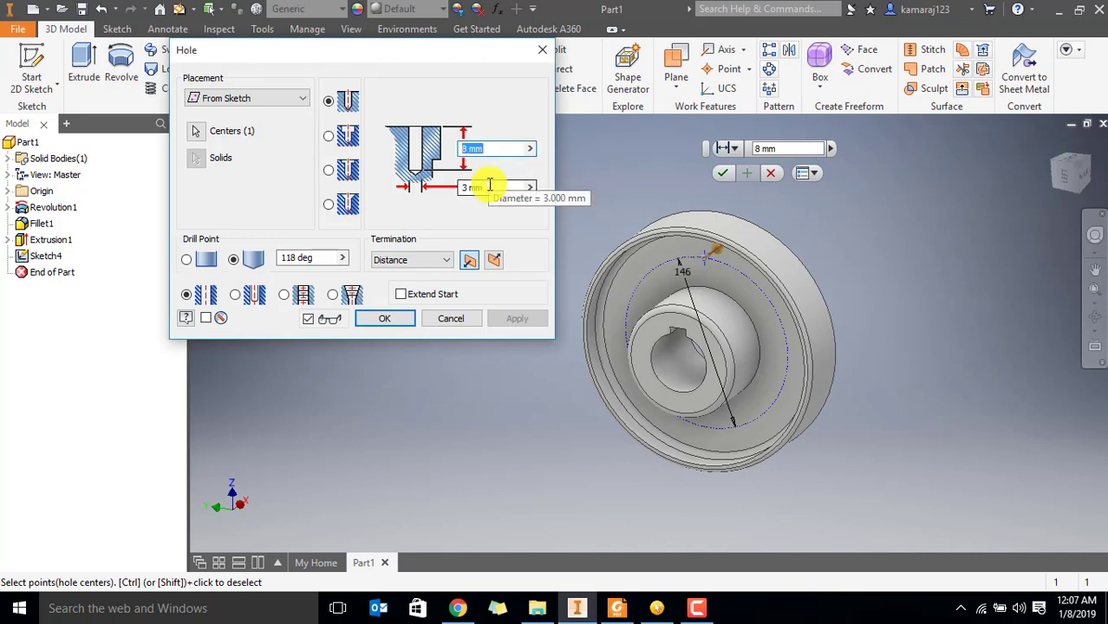
{"action": "left_click", "coordinate": [450, 184]}
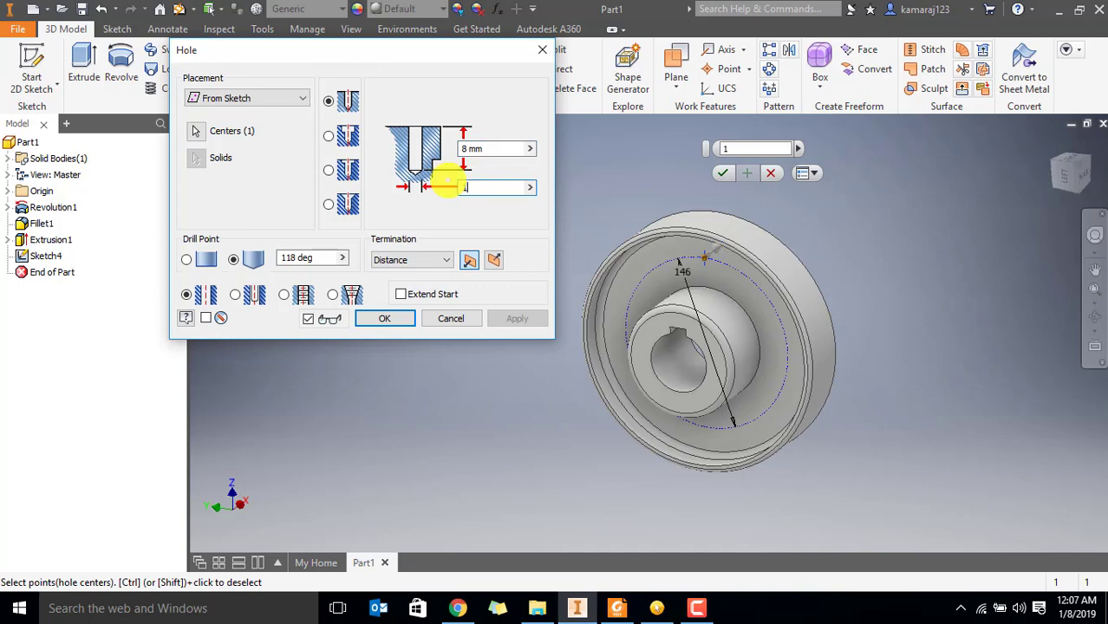
{"action": "type", "text": "16"}
{"action": "key", "text": "alt+Tab"}
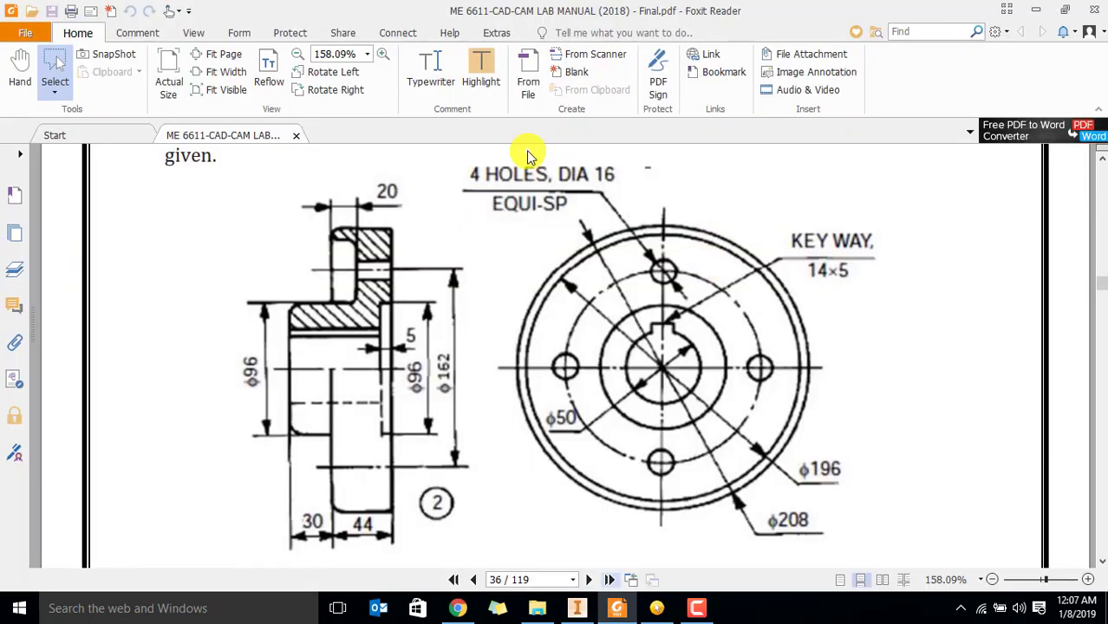
{"action": "left_click_drag", "start_coordinate": [533, 144], "coordinate": [621, 193]}
{"action": "key", "text": "alt+Tab"}
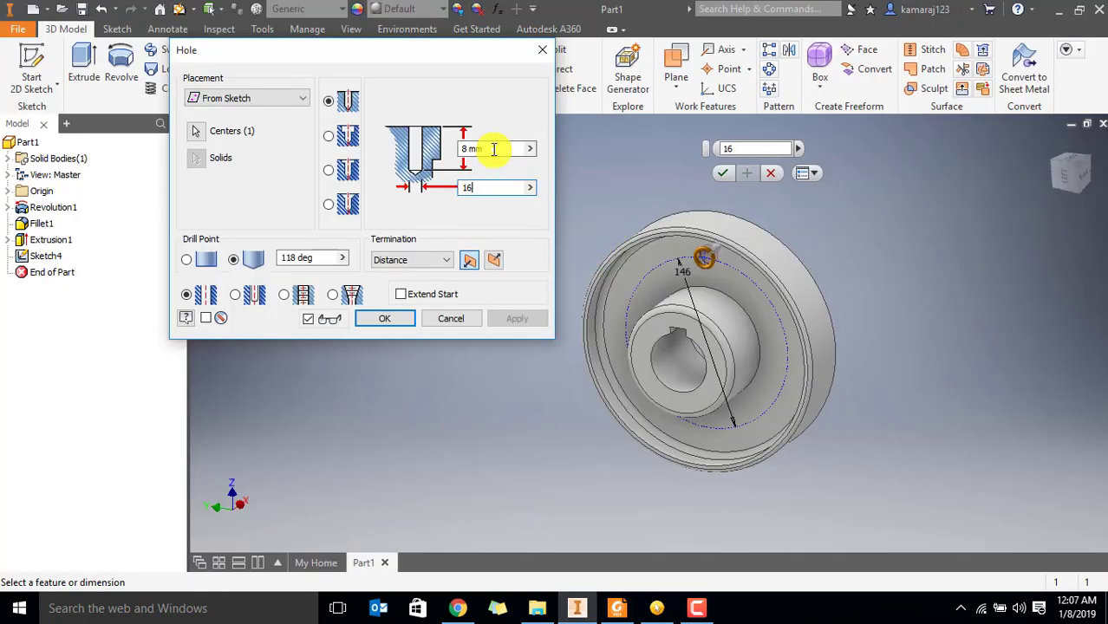
Set the hole's termination to Through All and create it in the flange web
{"action": "left_click", "coordinate": [417, 260]}
{"action": "left_click", "coordinate": [394, 276]}
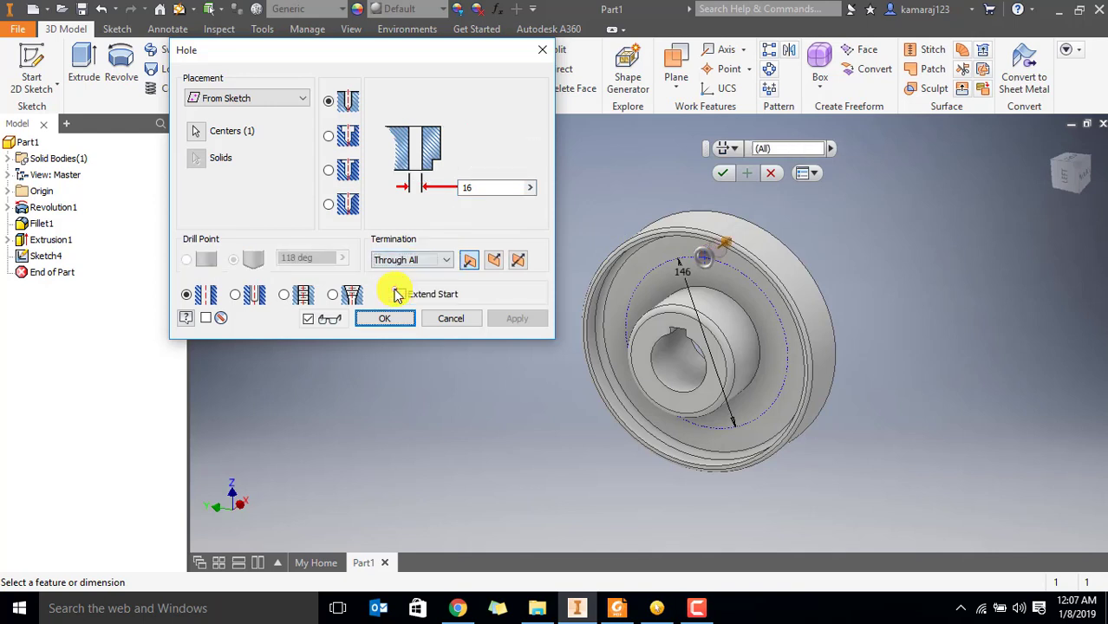
{"action": "scroll", "coordinate": [717, 265], "scroll_direction": "up", "scroll_amount": 3}
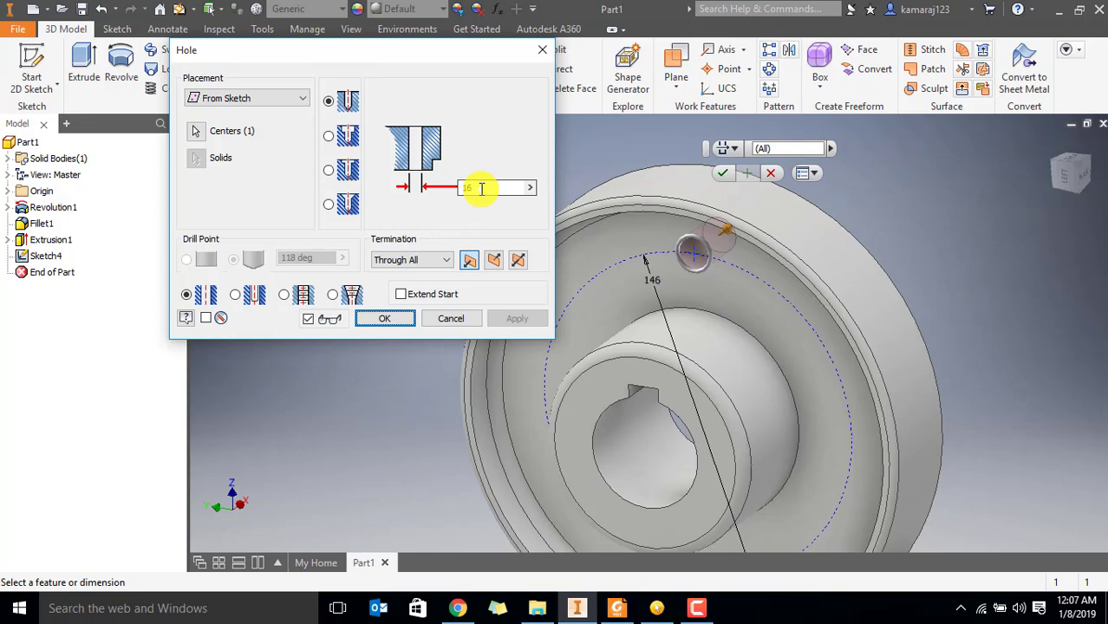
{"action": "left_click", "coordinate": [384, 318]}
Create a work axis through the revolved face of the central bore
{"action": "key", "text": "F4"}
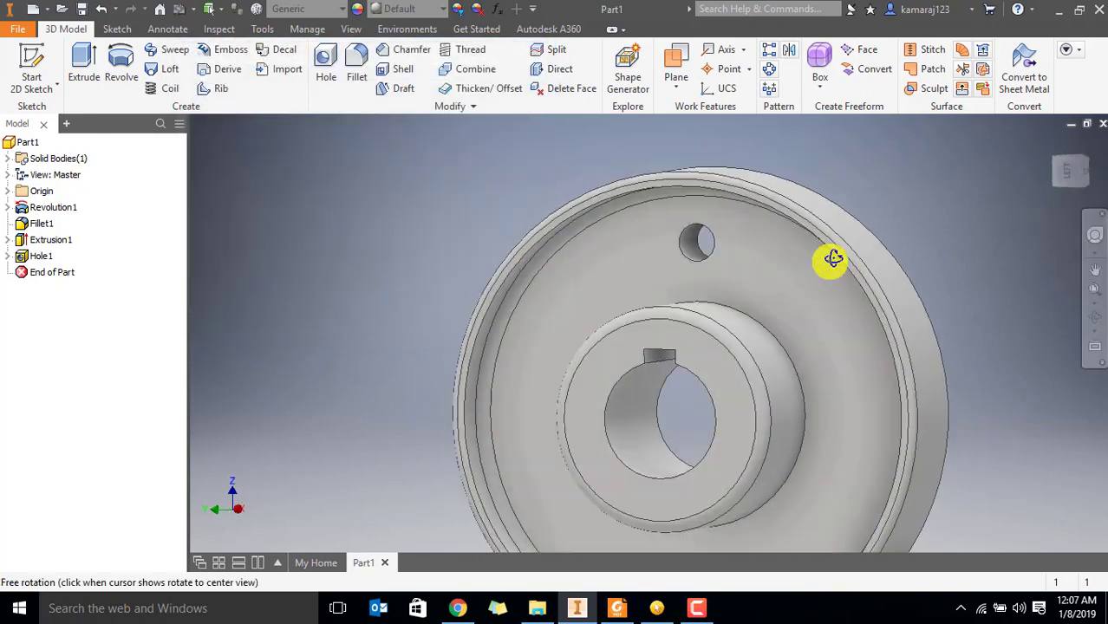
{"action": "mouse_move", "coordinate": [832, 258]}
{"action": "left_mouse_down"}
{"action": "mouse_move", "coordinate": [856, 273]}
{"action": "mouse_move", "coordinate": [816, 254]}
{"action": "mouse_move", "coordinate": [821, 277]}
{"action": "mouse_move", "coordinate": [829, 270]}
{"action": "left_mouse_up"}
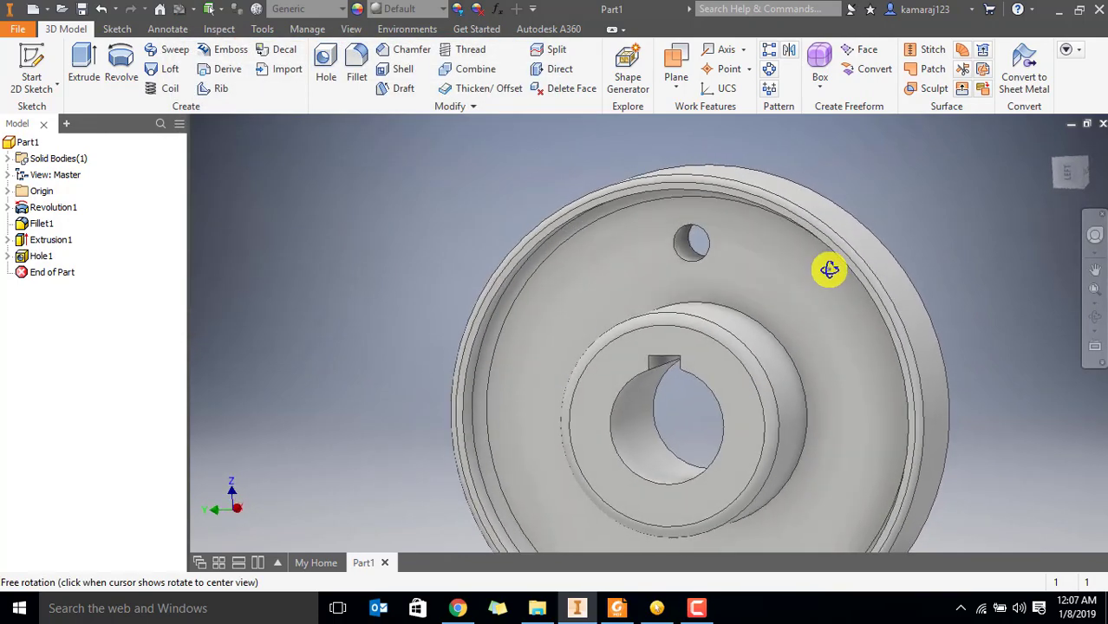
{"action": "scroll", "coordinate": [834, 268], "scroll_direction": "down", "scroll_amount": 2}
{"action": "scroll", "coordinate": [781, 277], "scroll_direction": "up", "scroll_amount": 1}
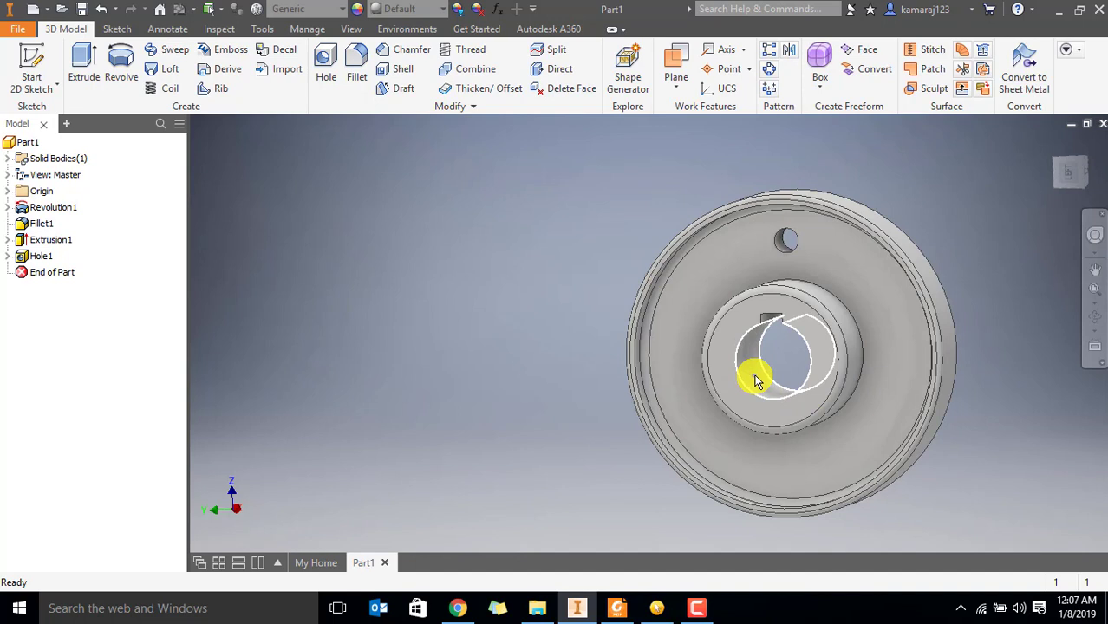
{"action": "left_click", "coordinate": [741, 53]}
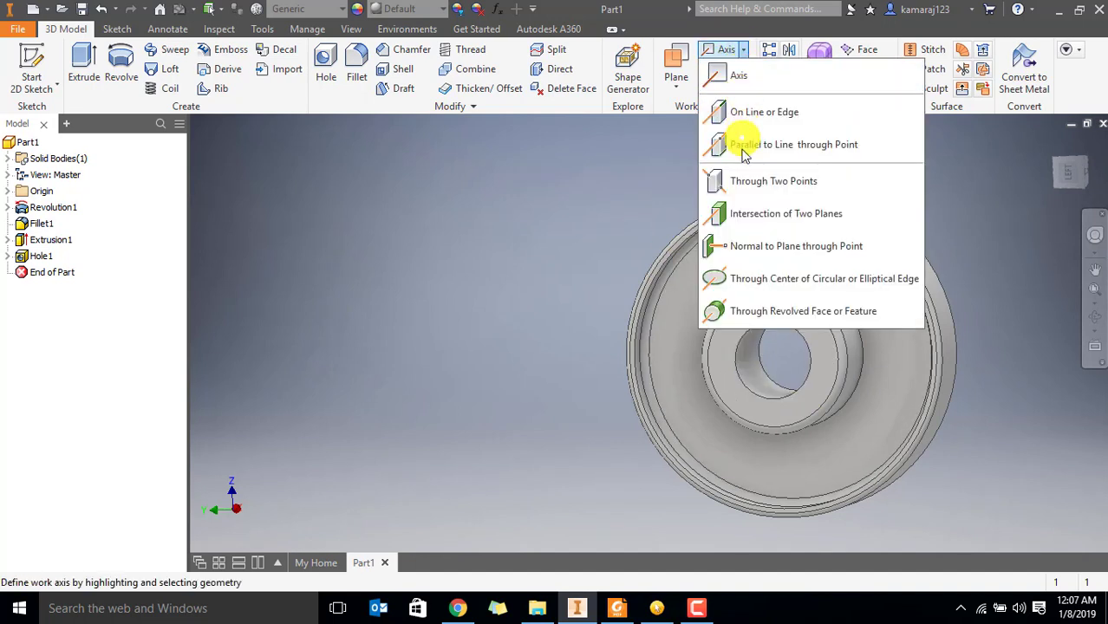
{"action": "left_click", "coordinate": [747, 312]}
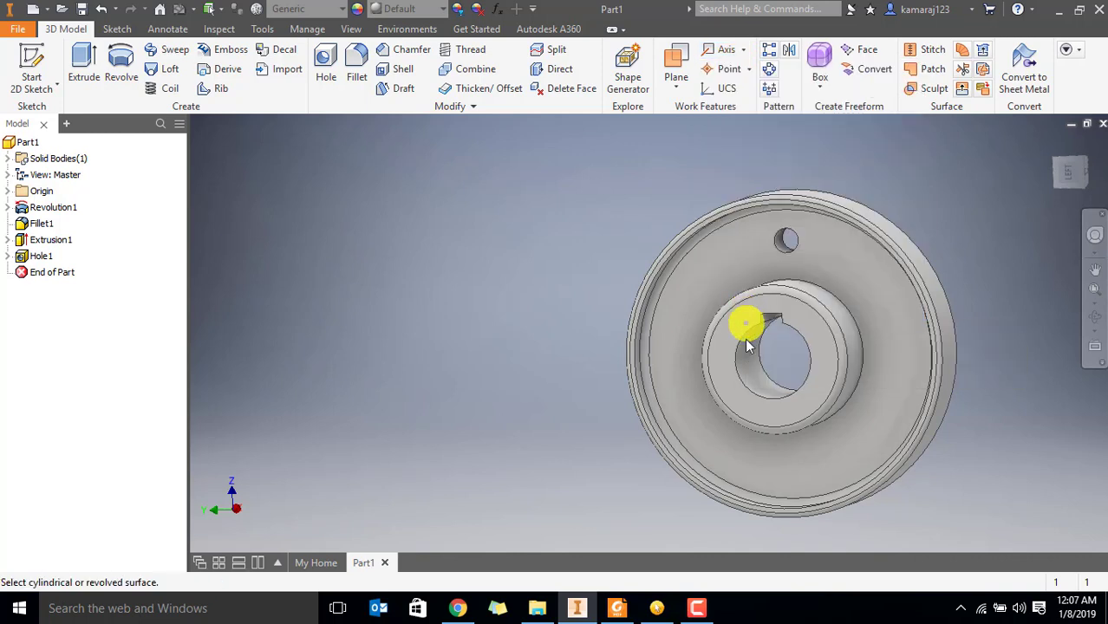
{"action": "left_click", "coordinate": [751, 360]}
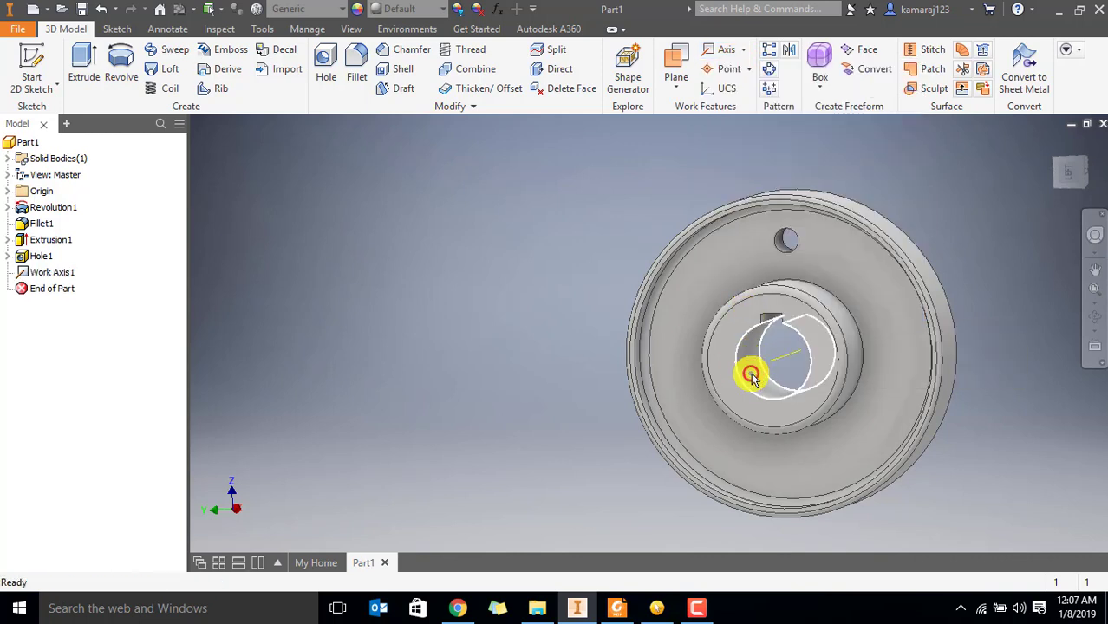
Start a circular pattern and select the 16 mm through hole in the flange web as the feature to repeat
{"action": "scroll", "coordinate": [743, 324], "scroll_direction": "up", "scroll_amount": 3}
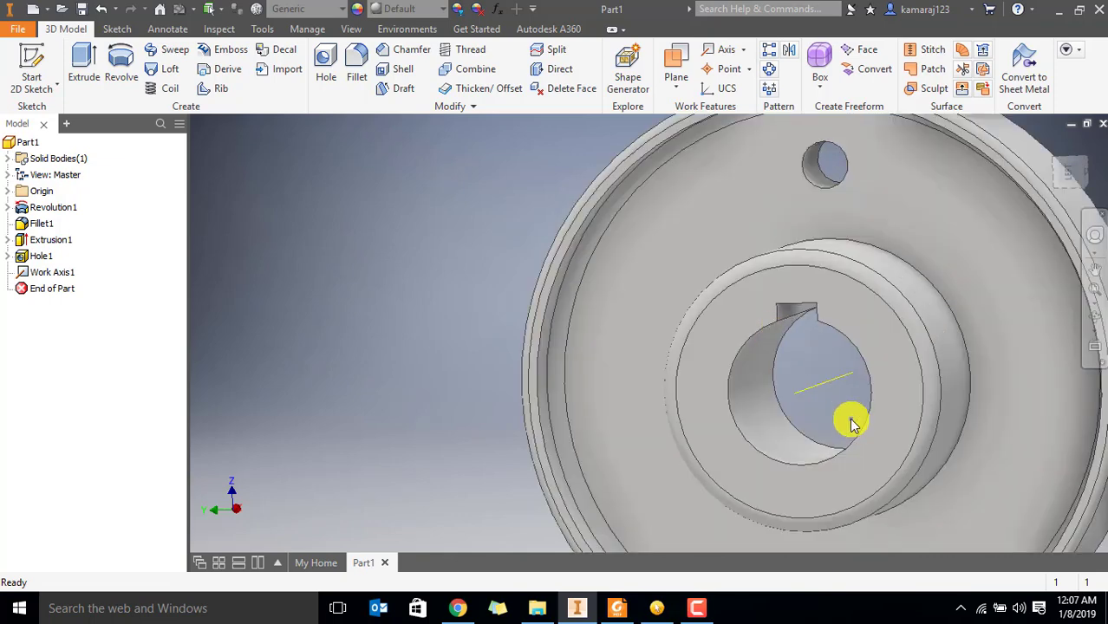
{"action": "scroll", "coordinate": [828, 386], "scroll_direction": "up", "scroll_amount": 4}
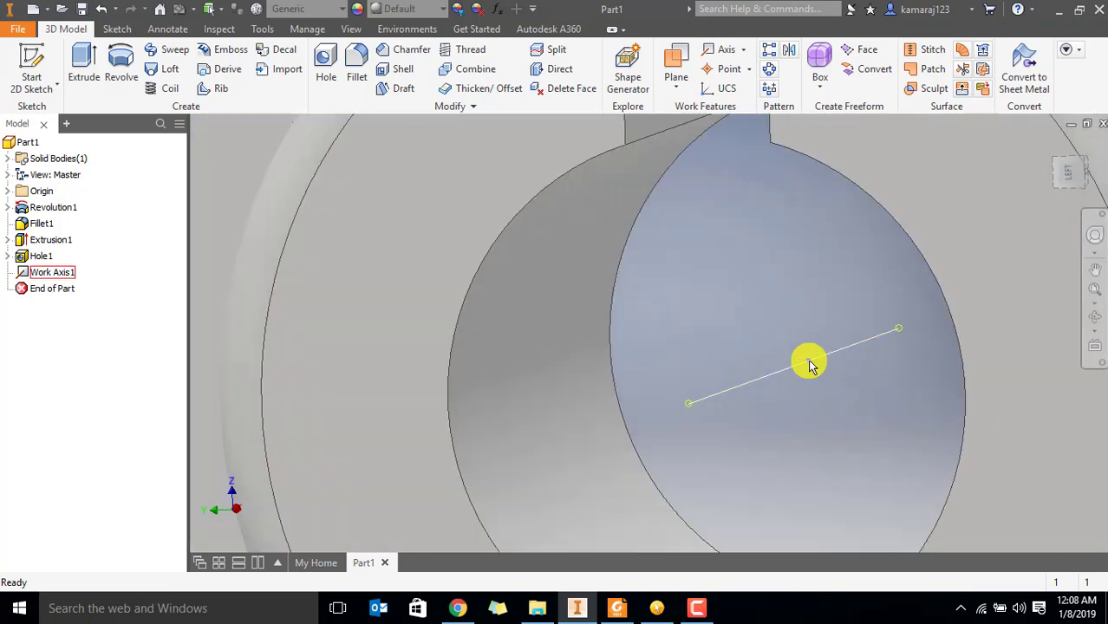
{"action": "scroll", "coordinate": [809, 363], "scroll_direction": "down", "scroll_amount": 5}
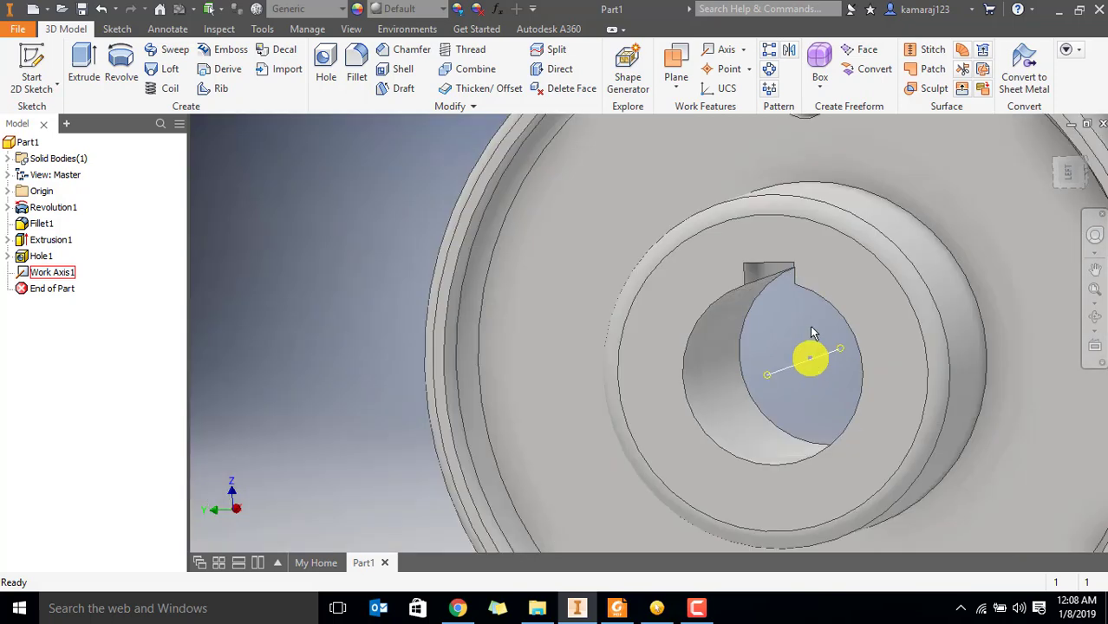
{"action": "left_click", "coordinate": [768, 74]}
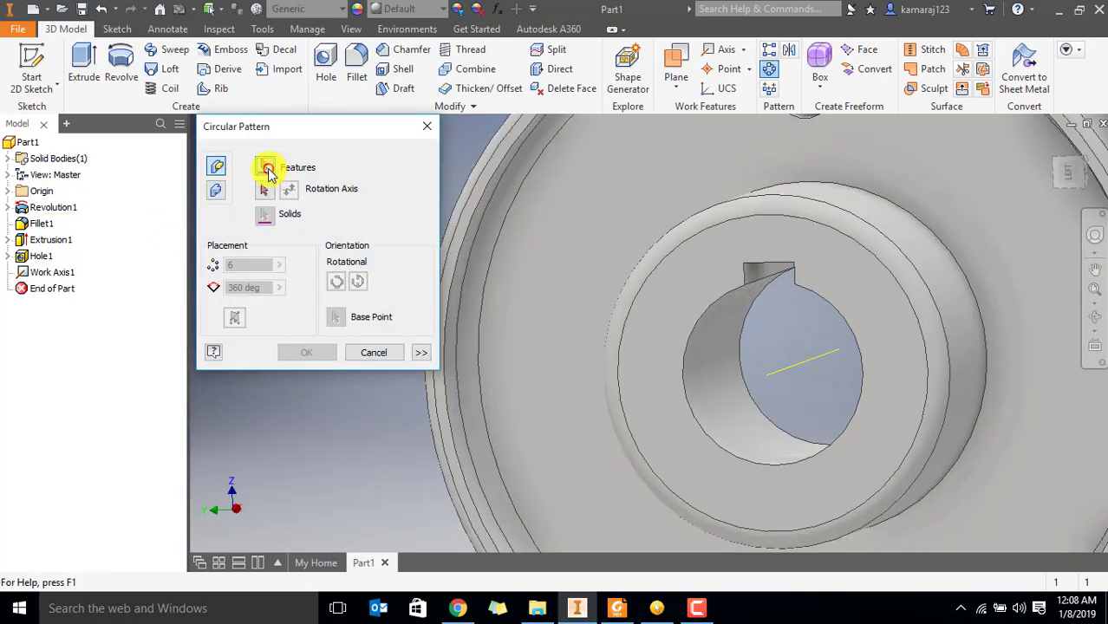
{"action": "scroll", "coordinate": [681, 249], "scroll_direction": "down", "scroll_amount": 4}
{"action": "scroll", "coordinate": [720, 199], "scroll_direction": "up", "scroll_amount": 5}
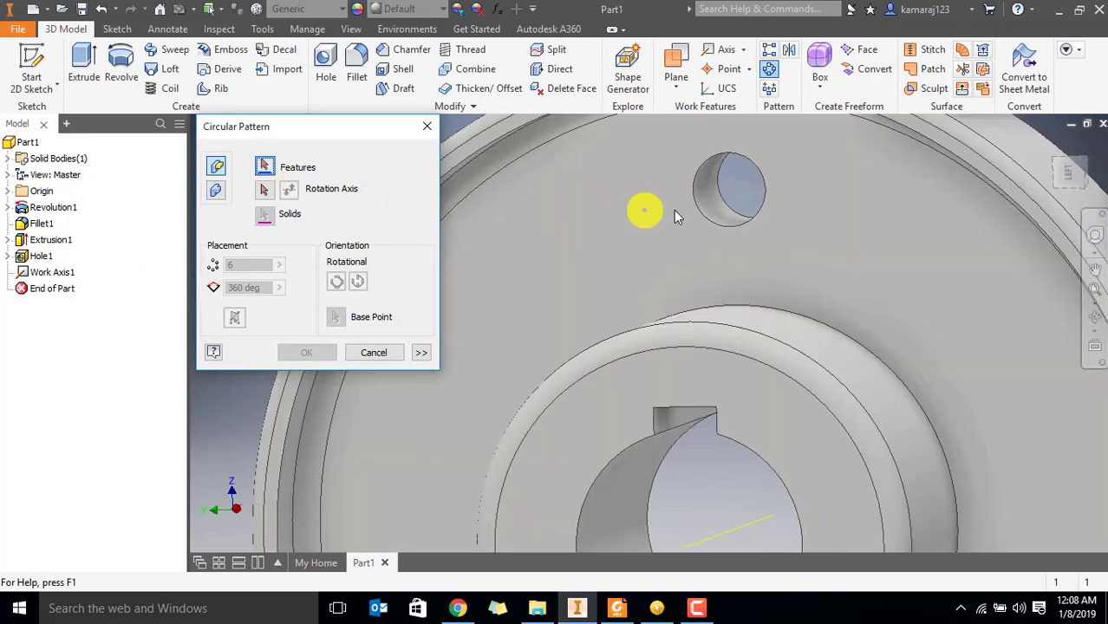
{"action": "scroll", "coordinate": [712, 205], "scroll_direction": "down", "scroll_amount": 5}
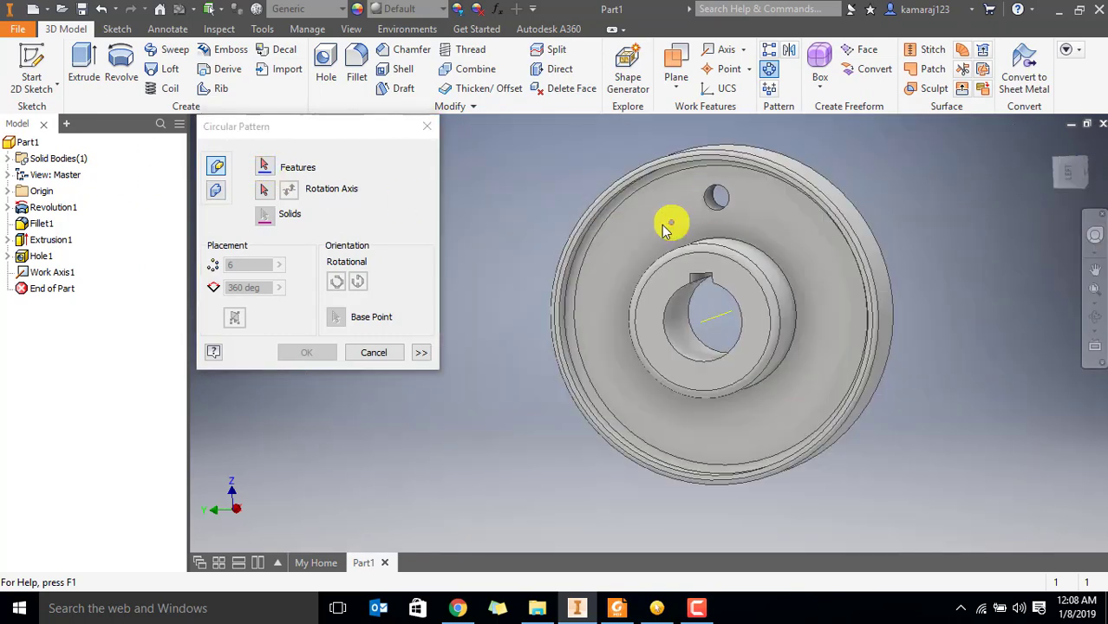
{"action": "left_click", "coordinate": [265, 166]}
{"action": "left_click", "coordinate": [717, 202]}
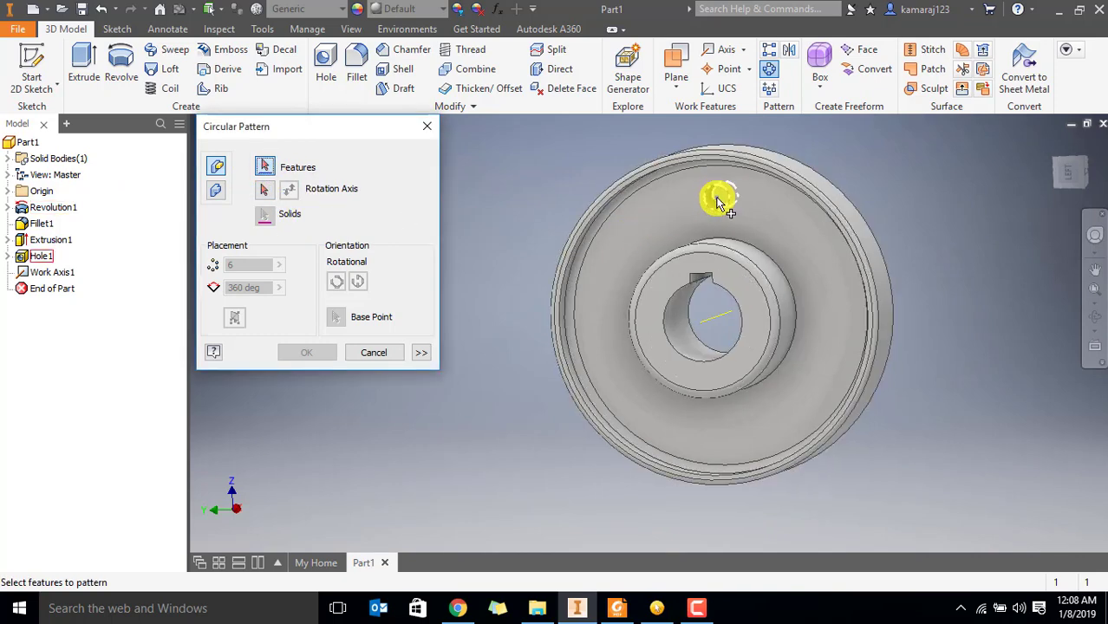
{"action": "left_click", "coordinate": [716, 202]}
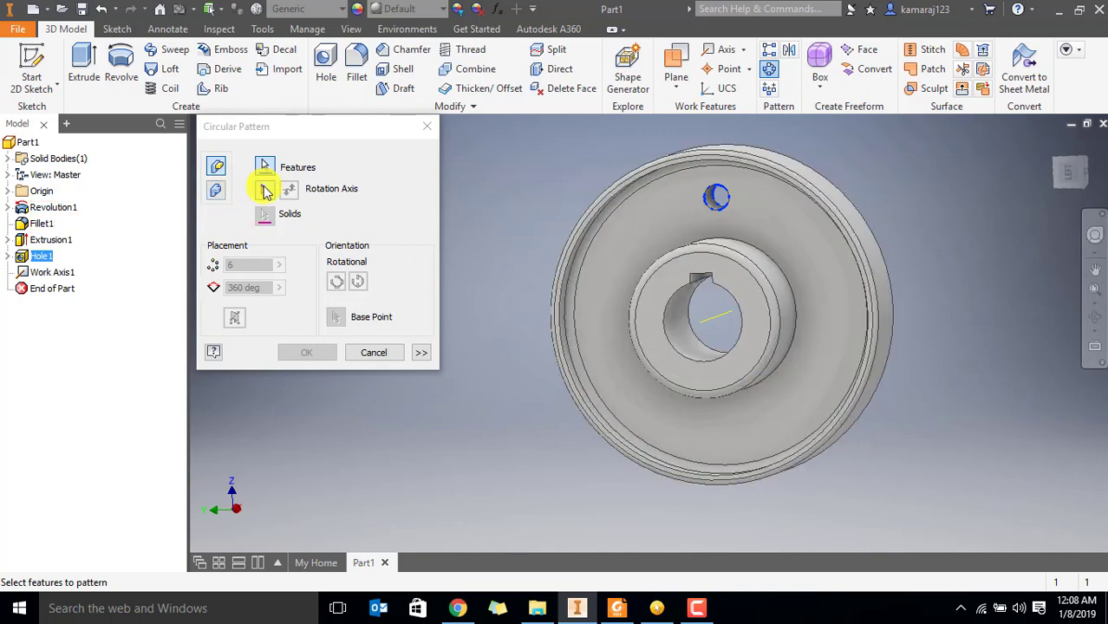
Pattern the hole about the central work axis with 4 occurrences over 360 degrees
{"action": "left_click", "coordinate": [267, 192]}
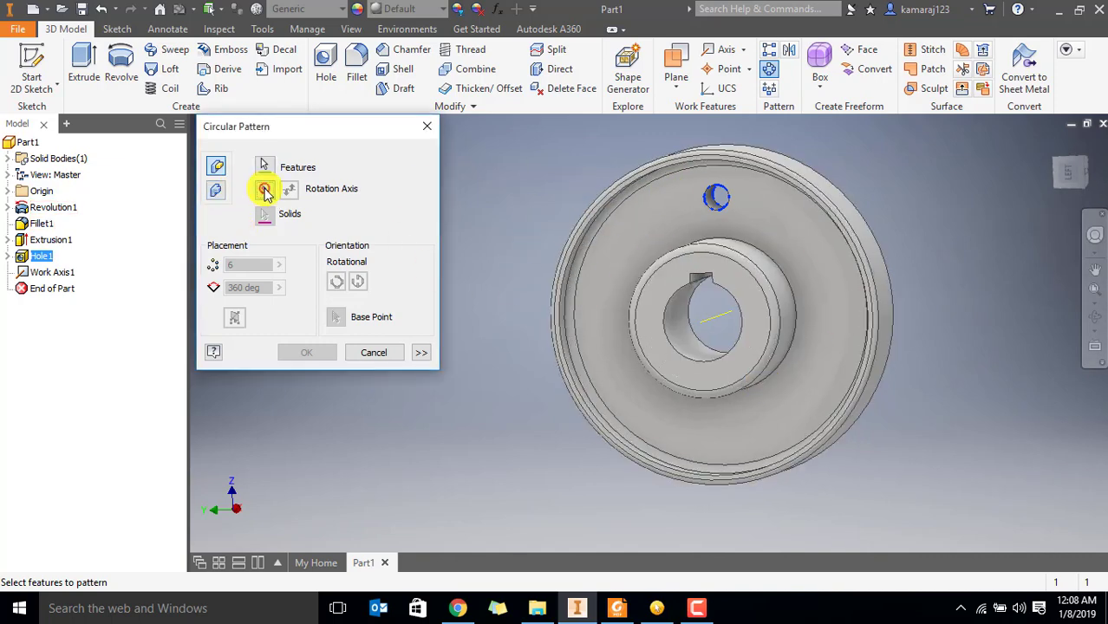
{"action": "left_click", "coordinate": [719, 323]}
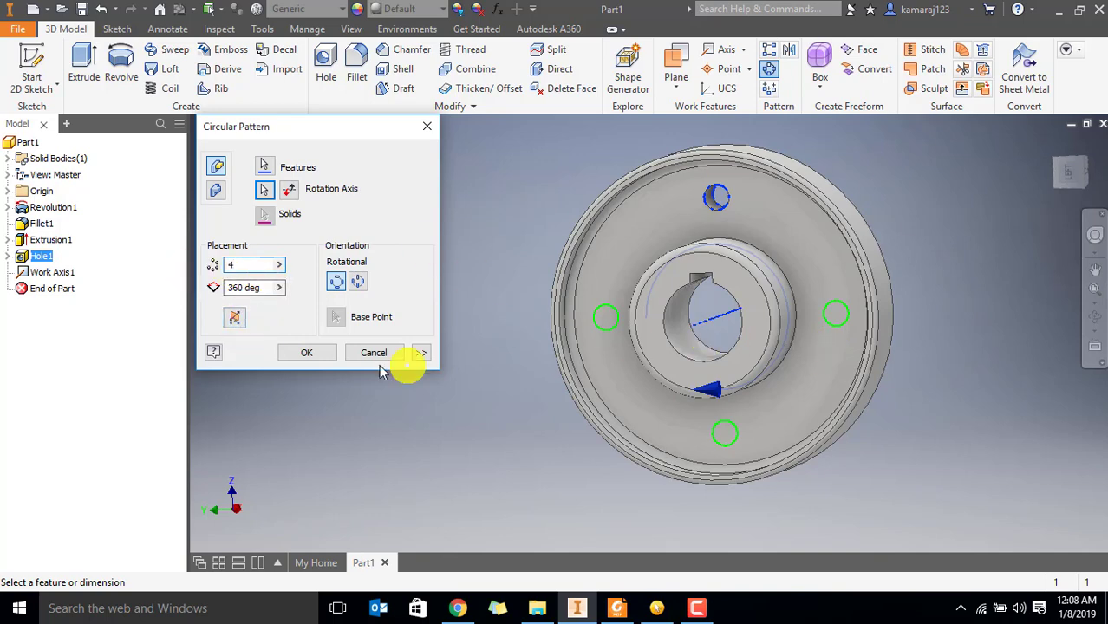
{"action": "left_click", "coordinate": [306, 352]}
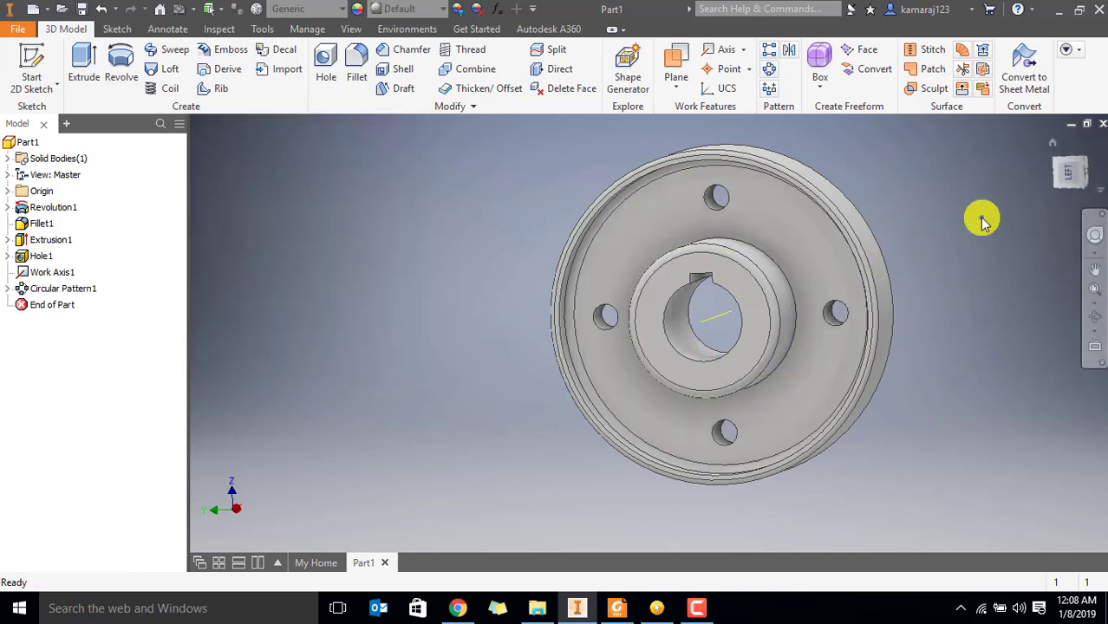
Inspect the patterned flange from both sides and compare it with the PDF drawing in Foxit Reader before returning to Inventor
{"action": "middle_click_drag", "start_coordinate": [896, 287], "coordinate": [960, 235], "text": "shift"}
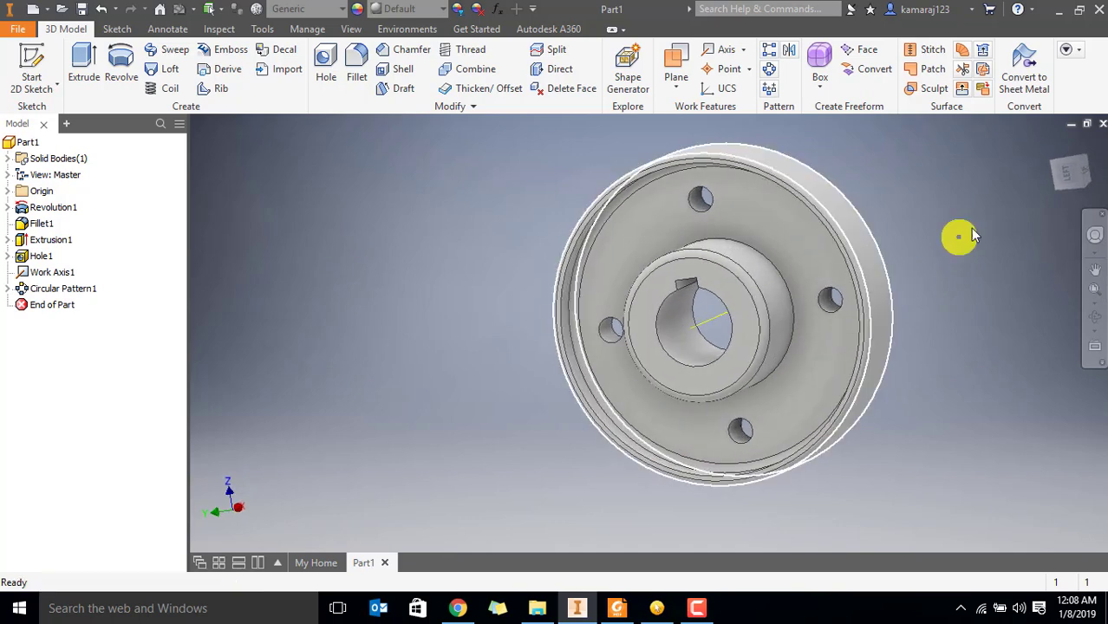
{"action": "left_click", "coordinate": [1060, 149]}
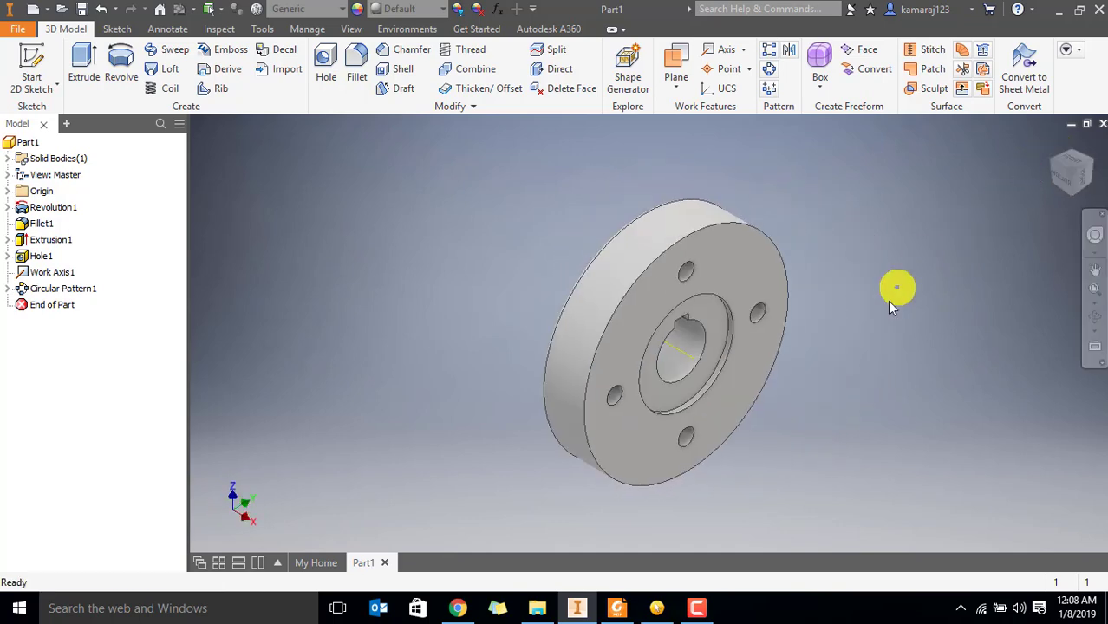
{"action": "scroll", "coordinate": [653, 364], "scroll_direction": "down", "scroll_amount": 4}
{"action": "scroll", "coordinate": [653, 364], "scroll_direction": "up", "scroll_amount": 4}
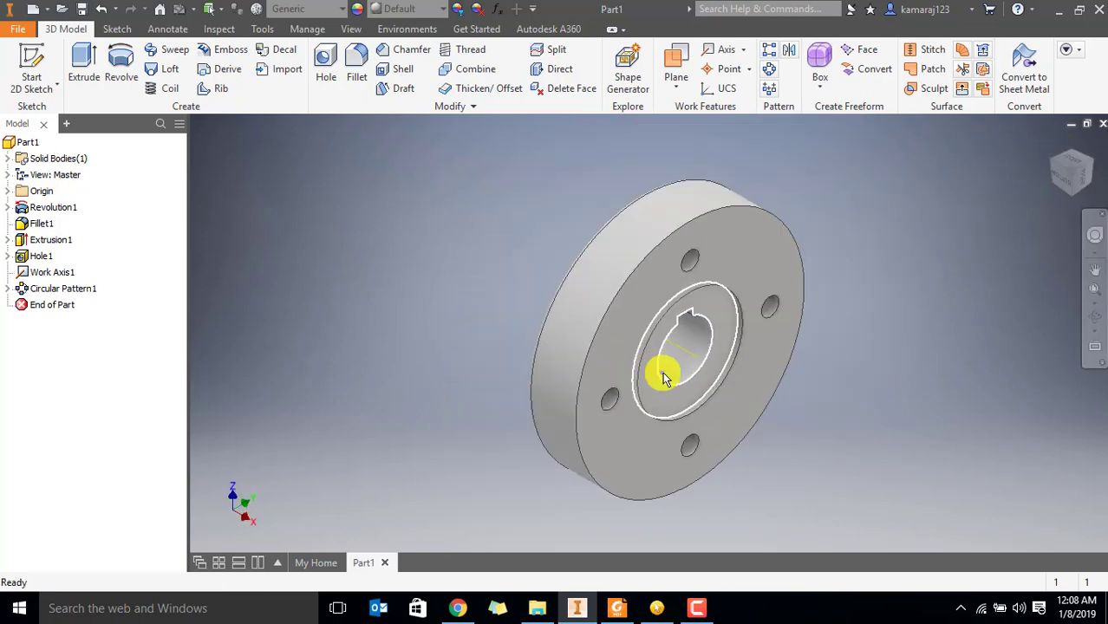
{"action": "left_click", "coordinate": [617, 607]}
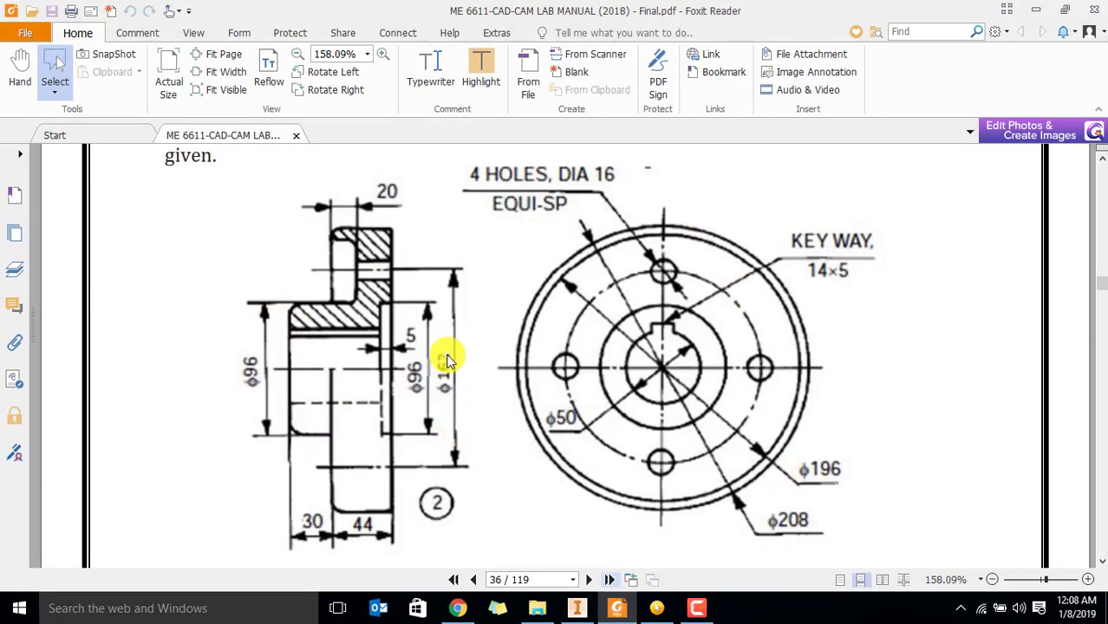
{"action": "key", "text": "alt+Tab"}
{"action": "middle_click_drag", "start_coordinate": [545, 396], "coordinate": [755, 384], "text": "shift"}
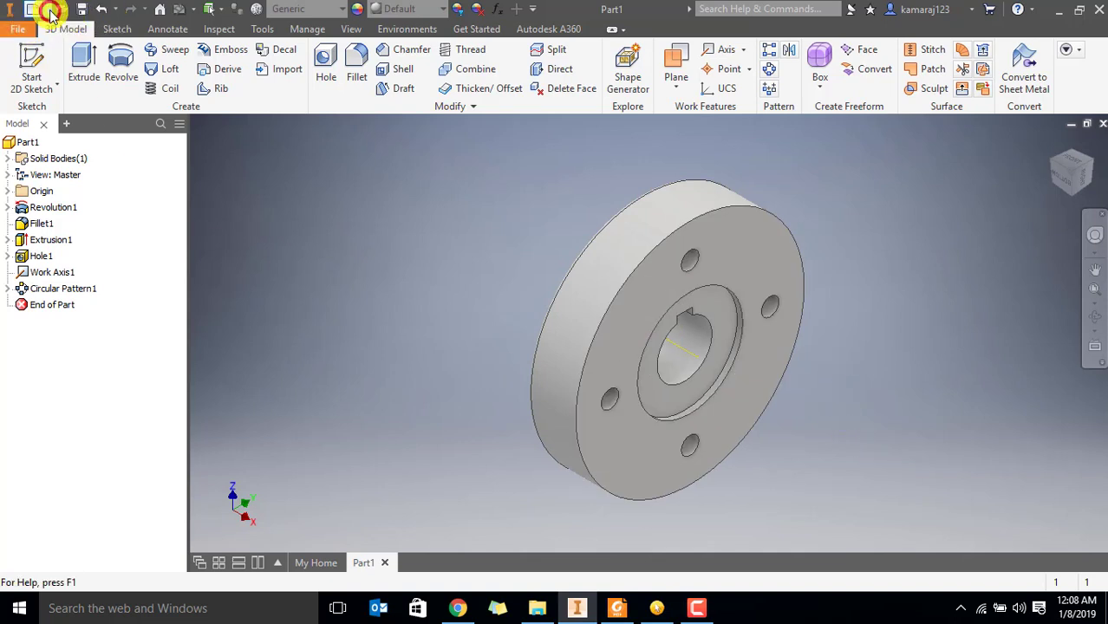
Create a new drawing and change its sheet size to A3
{"action": "left_click", "coordinate": [33, 9]}
{"action": "left_click", "coordinate": [70, 98]}
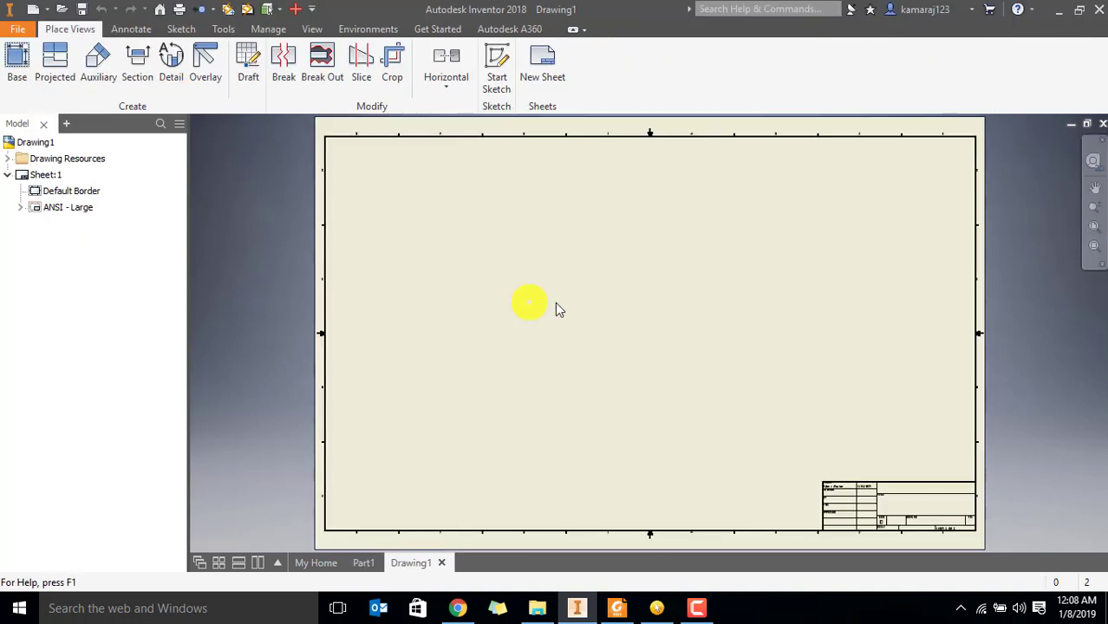
{"action": "right_click", "coordinate": [44, 176]}
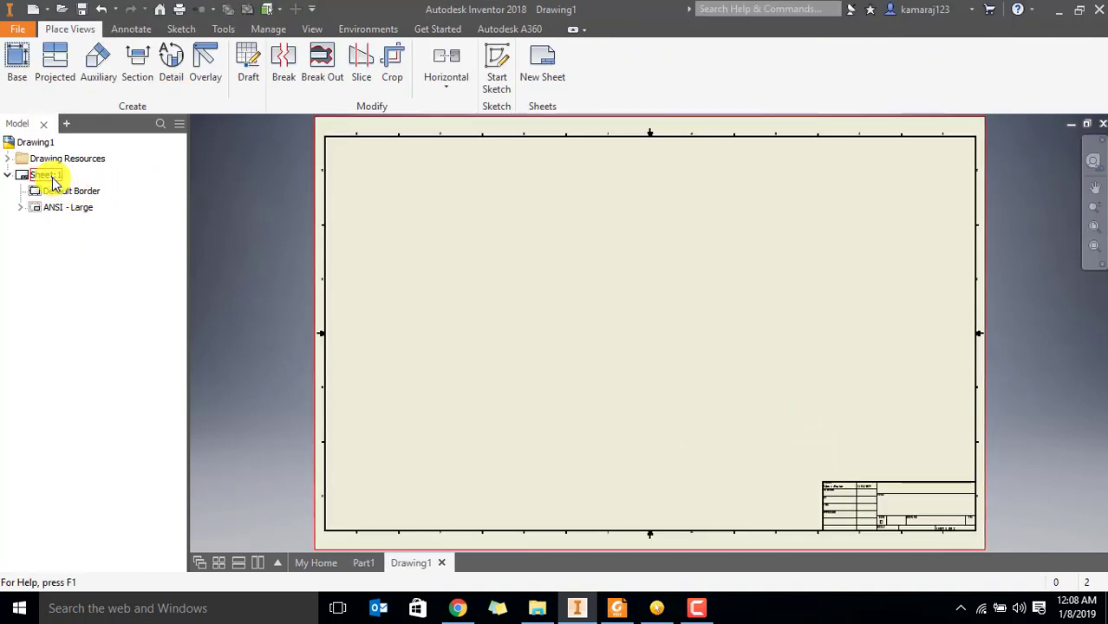
{"action": "left_click", "coordinate": [91, 310]}
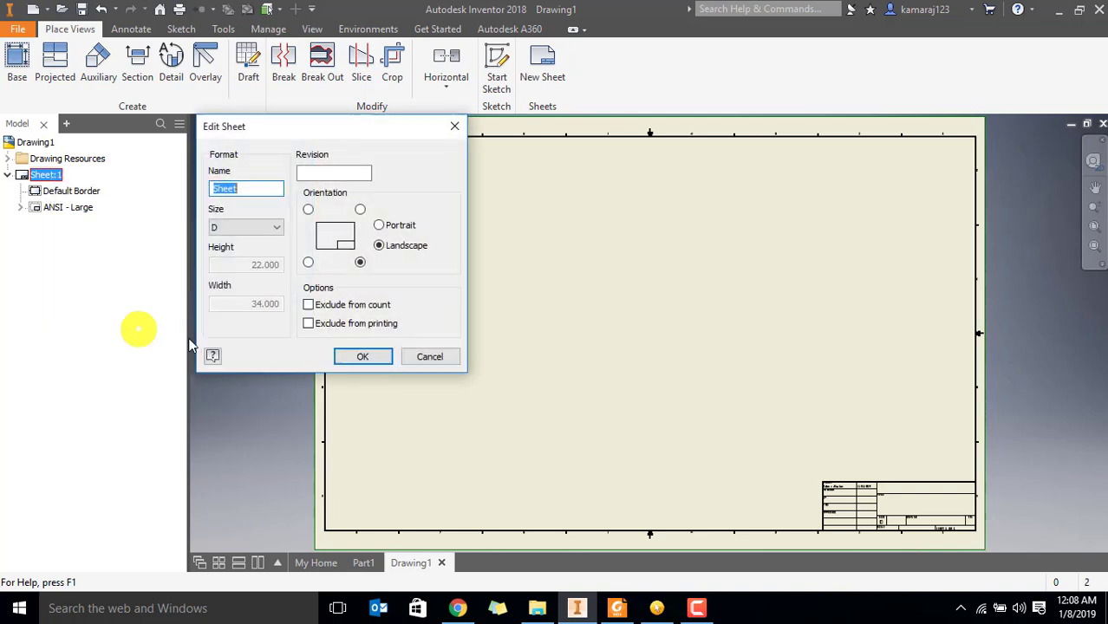
{"action": "left_click", "coordinate": [245, 227]}
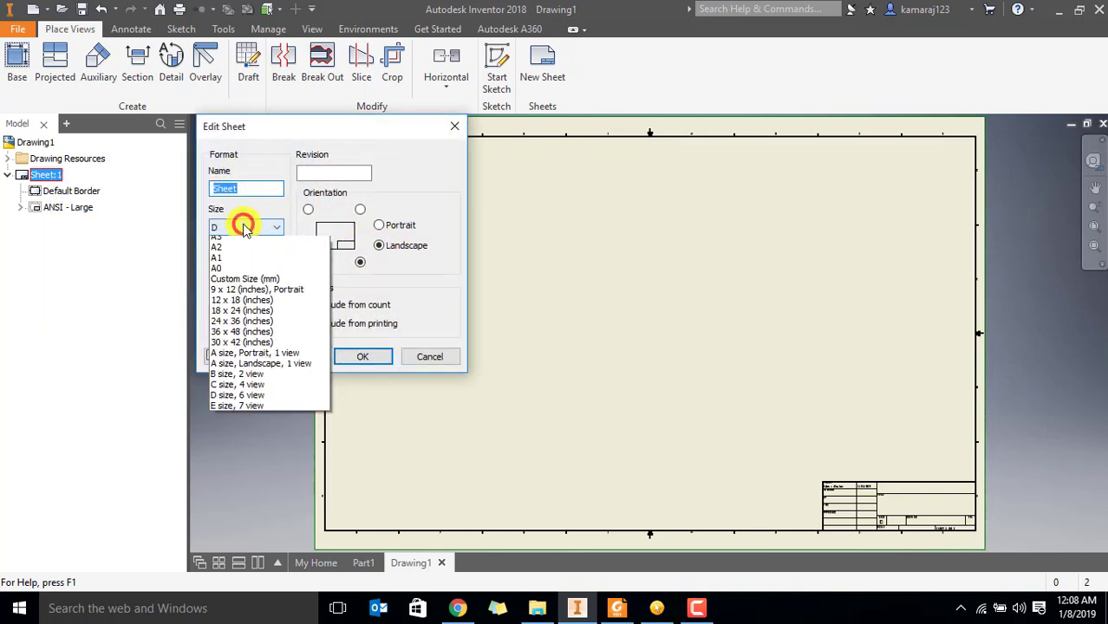
{"action": "left_click", "coordinate": [225, 324]}
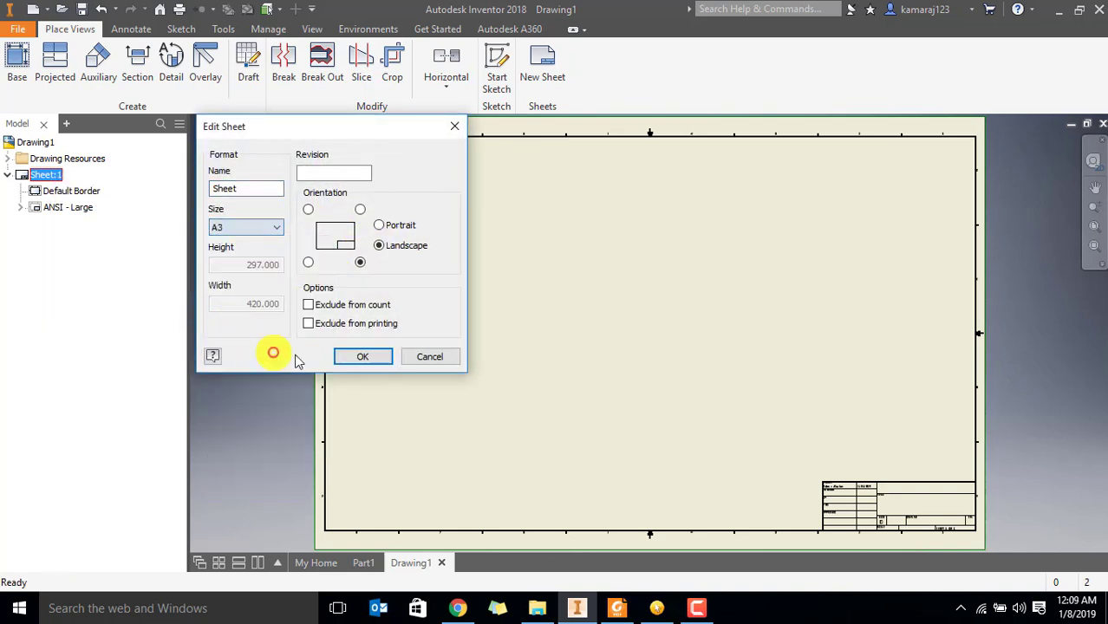
{"action": "left_click", "coordinate": [362, 357]}
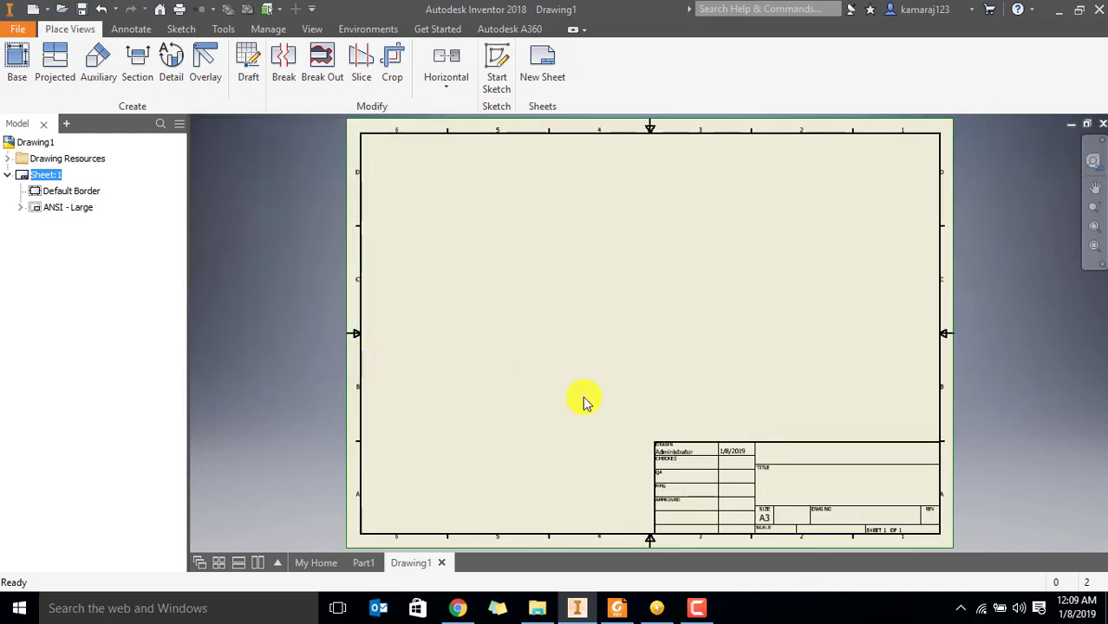
Set up a front base view of Part1 at scale 1/4 in the sheet's upper left, with a projected view to its right
{"action": "left_click", "coordinate": [17, 60]}
{"action": "mouse_move", "coordinate": [806, 169]}
{"action": "left_mouse_down"}
{"action": "mouse_move", "coordinate": [717, 198]}
{"action": "mouse_move", "coordinate": [86, 216]}
{"action": "left_mouse_up"}
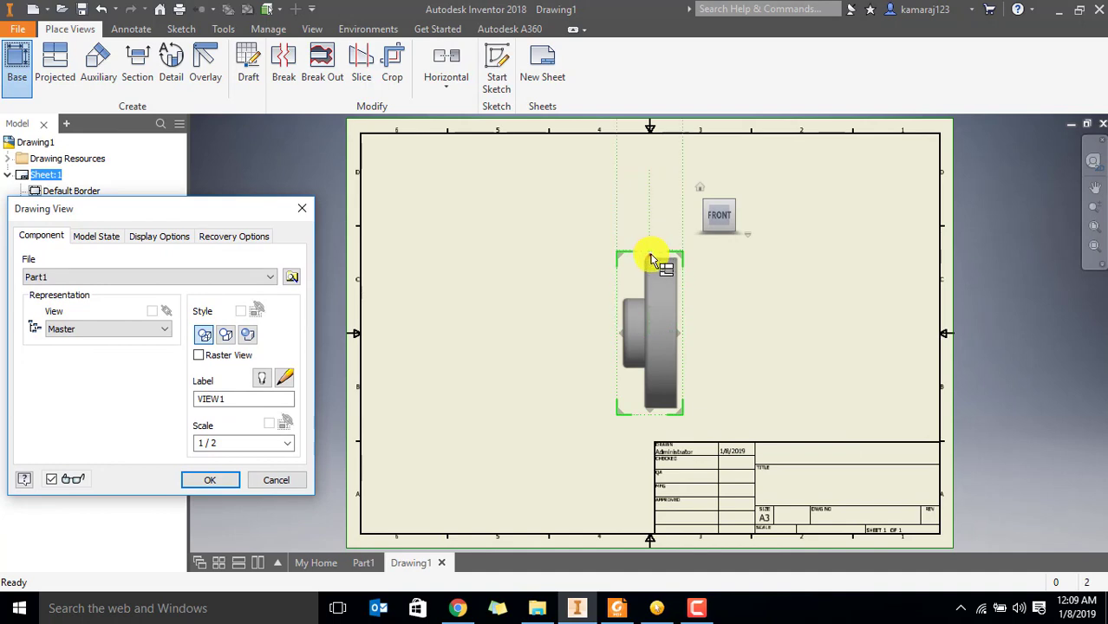
{"action": "left_click_drag", "start_coordinate": [666, 260], "coordinate": [496, 198]}
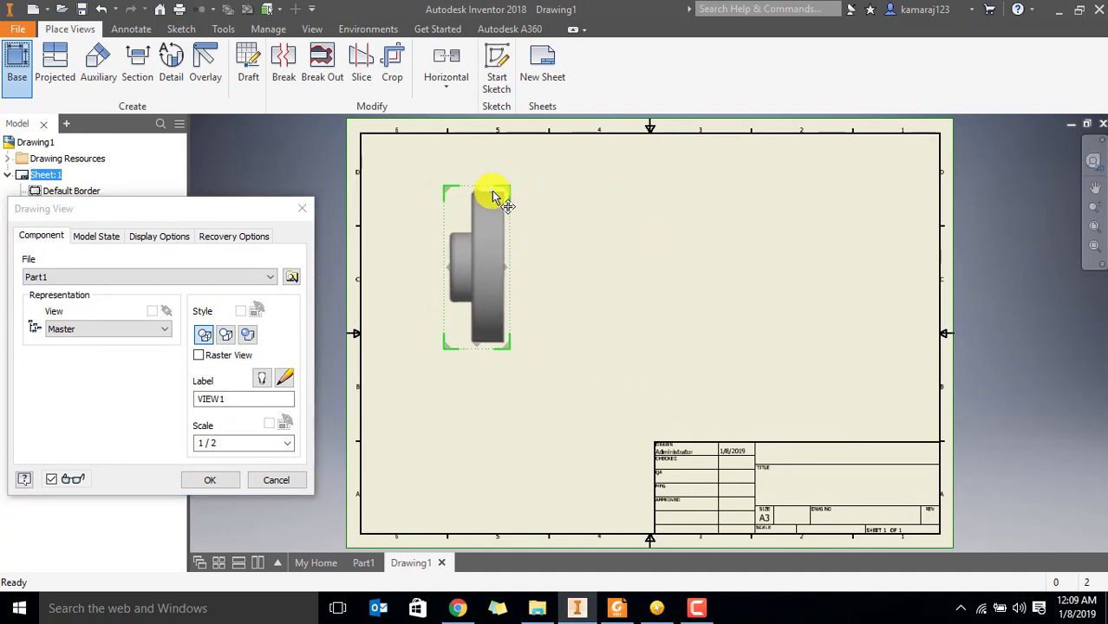
{"action": "left_click", "coordinate": [289, 444]}
{"action": "left_click", "coordinate": [218, 463]}
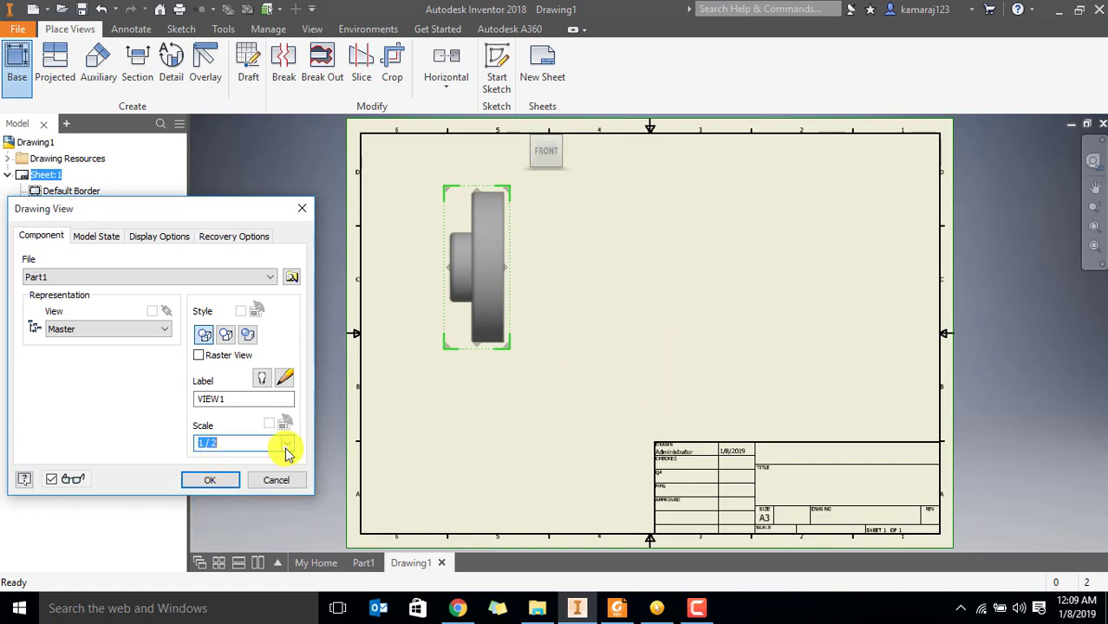
{"action": "left_click", "coordinate": [287, 444]}
{"action": "left_click", "coordinate": [238, 459]}
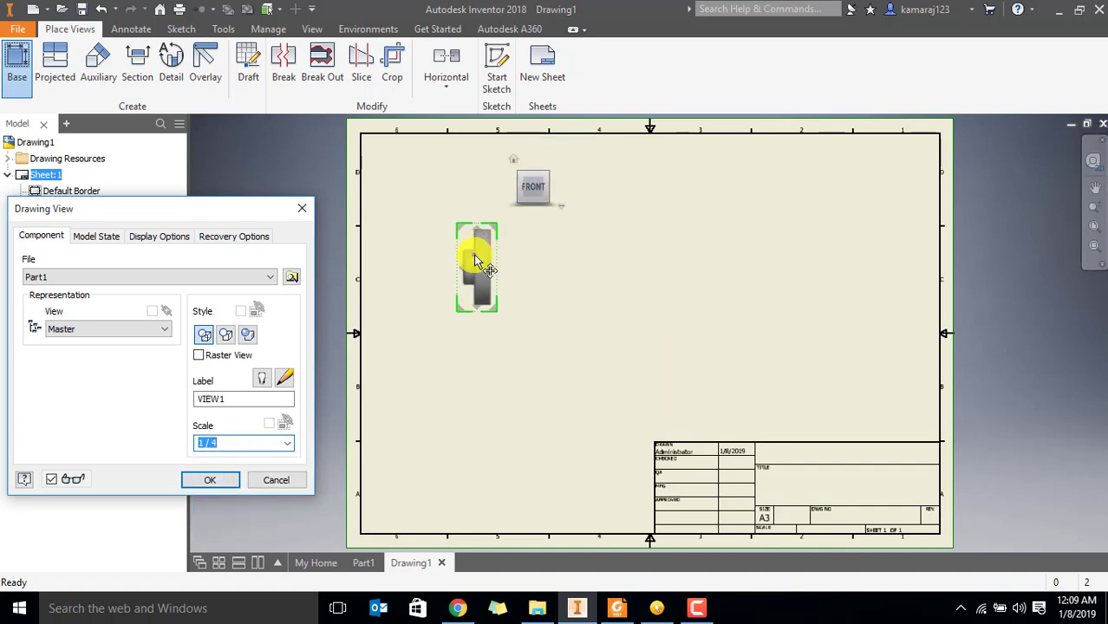
{"action": "left_click", "coordinate": [668, 256]}
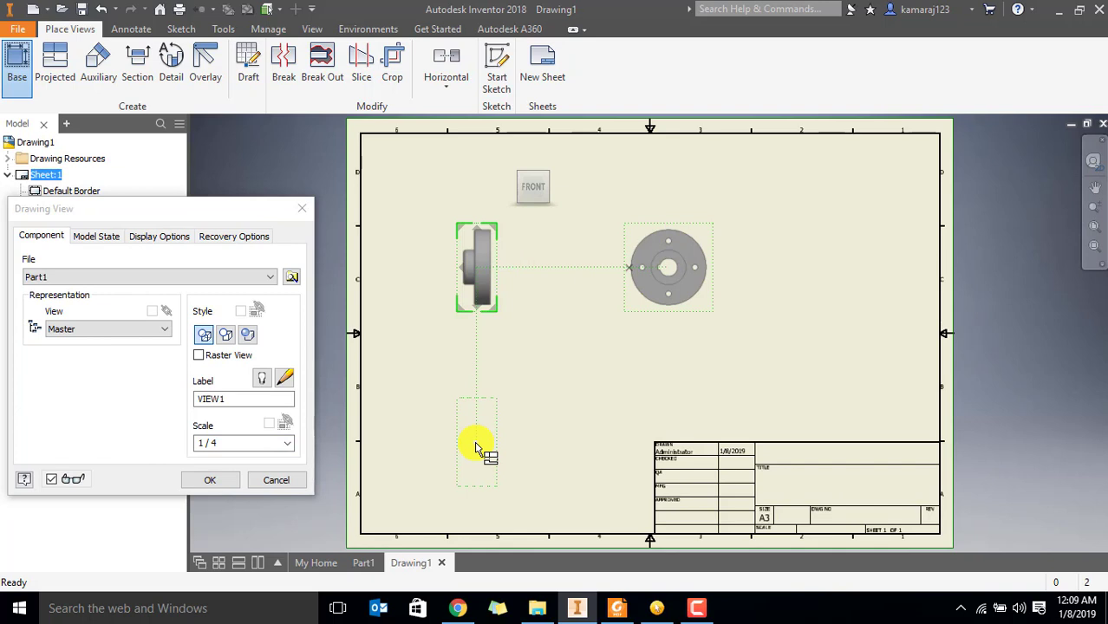
Create the two drawing views and save the part document as Part5
{"action": "left_click", "coordinate": [208, 482]}
{"action": "left_click", "coordinate": [625, 346]}
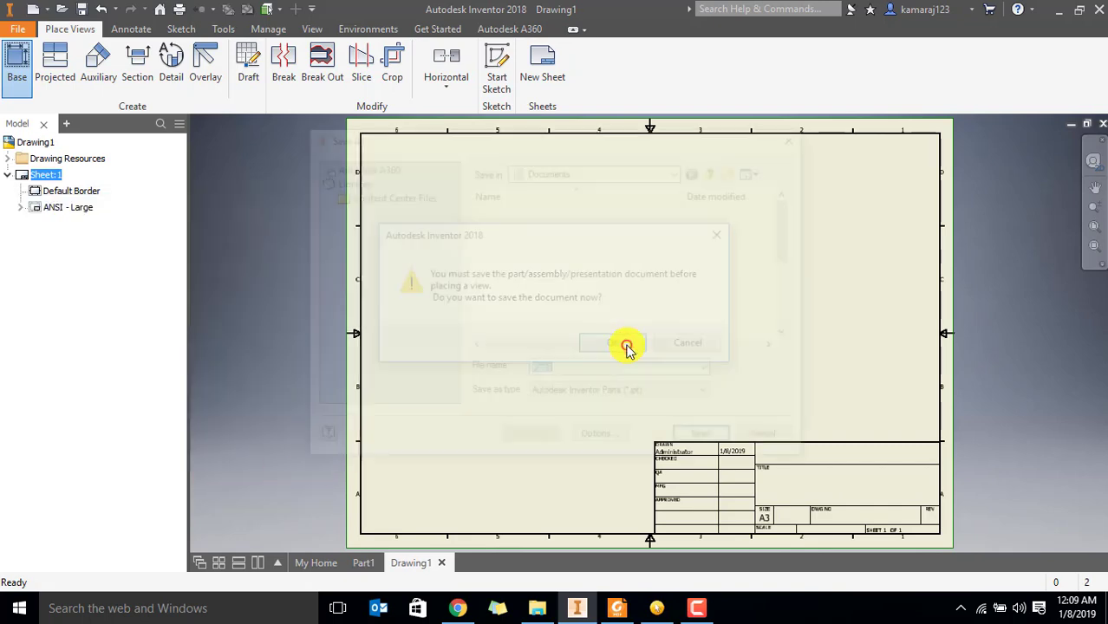
{"action": "left_click", "coordinate": [586, 373]}
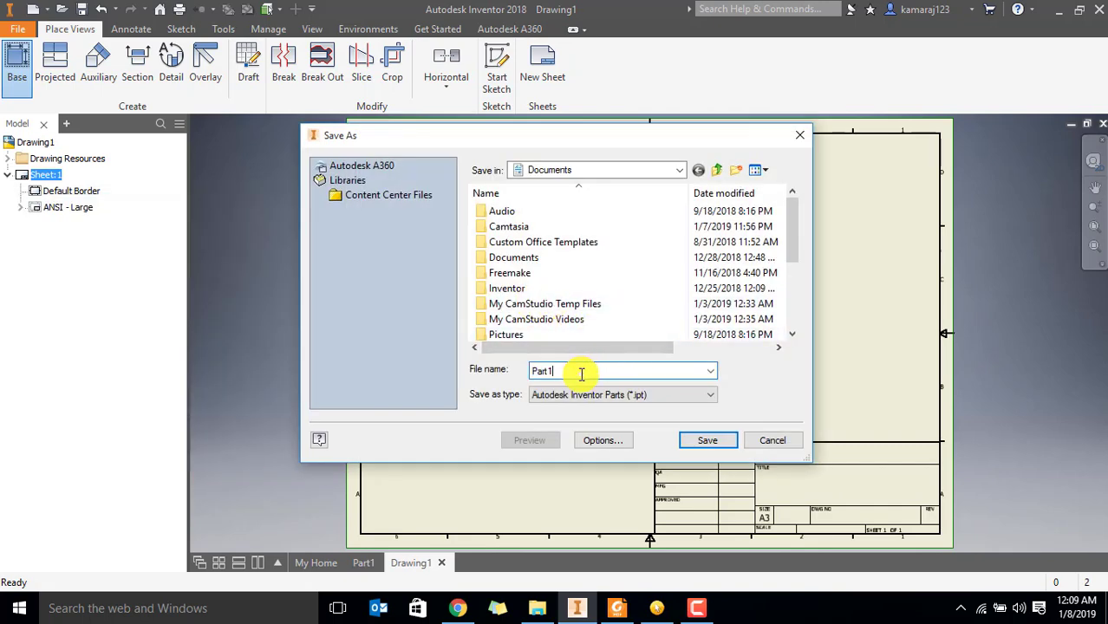
{"action": "key", "text": "BackSpace"}
{"action": "type", "text": "1"}
{"action": "left_click", "coordinate": [703, 439]}
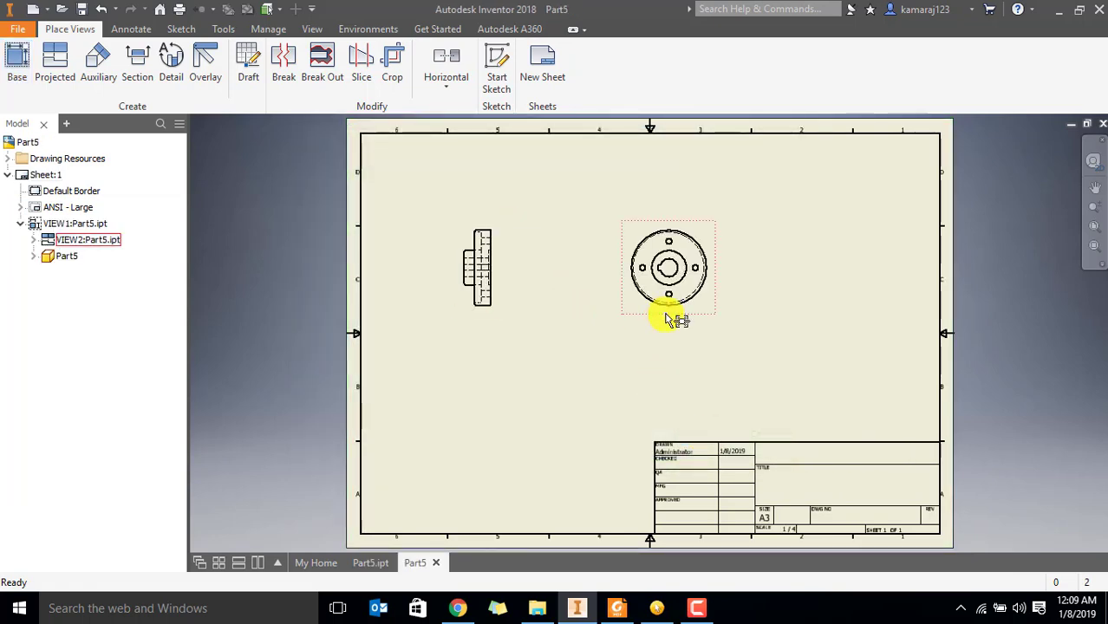
Examine the side and circular views on the sheet and compare them with the layout in the PDF drawing
{"action": "scroll", "coordinate": [545, 276], "scroll_direction": "up", "scroll_amount": 2}
{"action": "scroll", "coordinate": [529, 293], "scroll_direction": "down", "scroll_amount": 3}
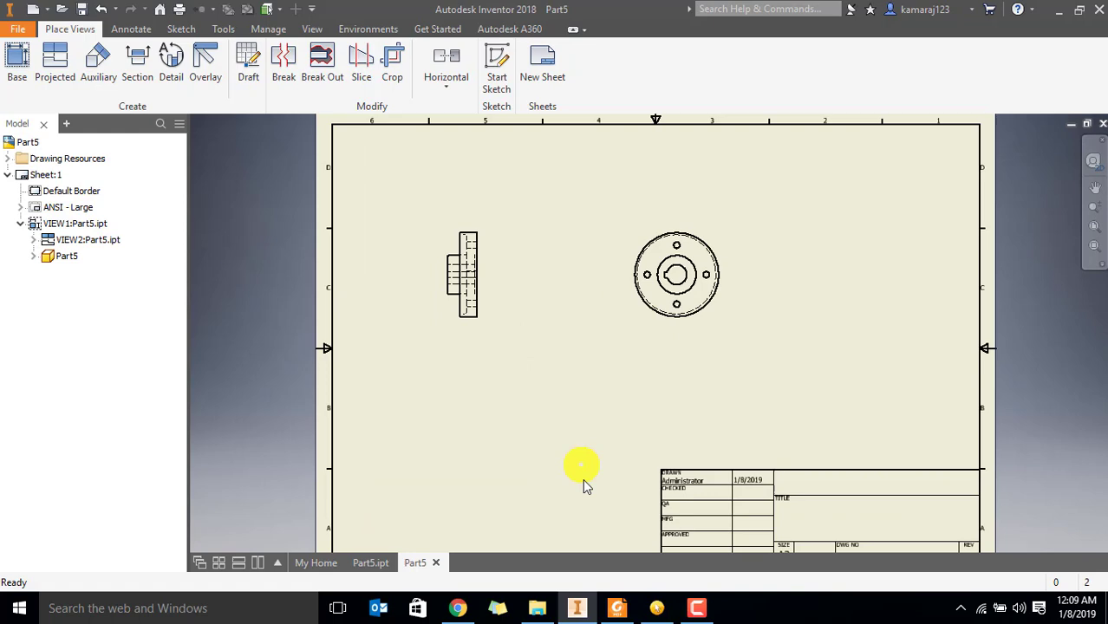
{"action": "left_click", "coordinate": [617, 607]}
{"action": "key", "text": "alt+Tab"}
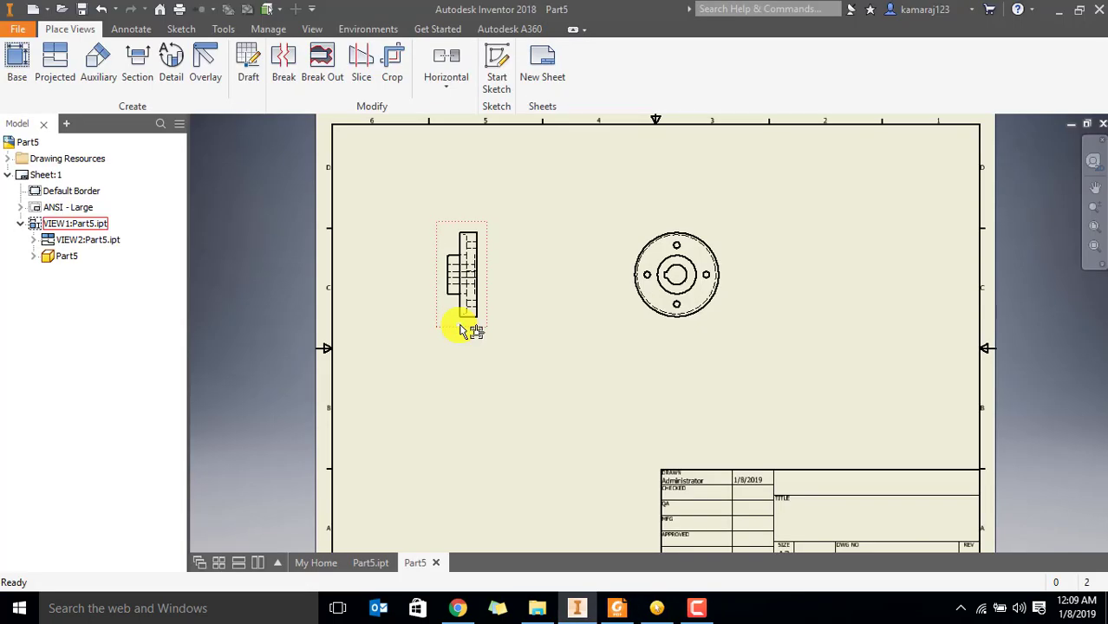
{"action": "scroll", "coordinate": [517, 275], "scroll_direction": "up", "scroll_amount": 2}
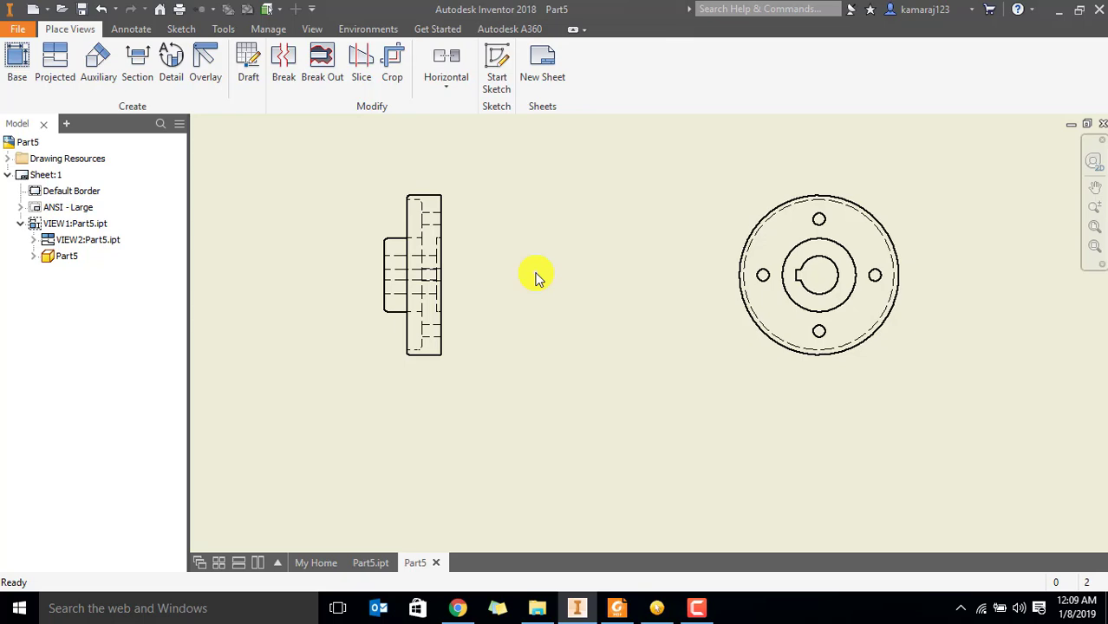
{"action": "key", "text": "alt+Tab"}
{"action": "key", "text": "alt+Tab"}
{"action": "scroll", "coordinate": [541, 364], "scroll_direction": "up", "scroll_amount": 2}
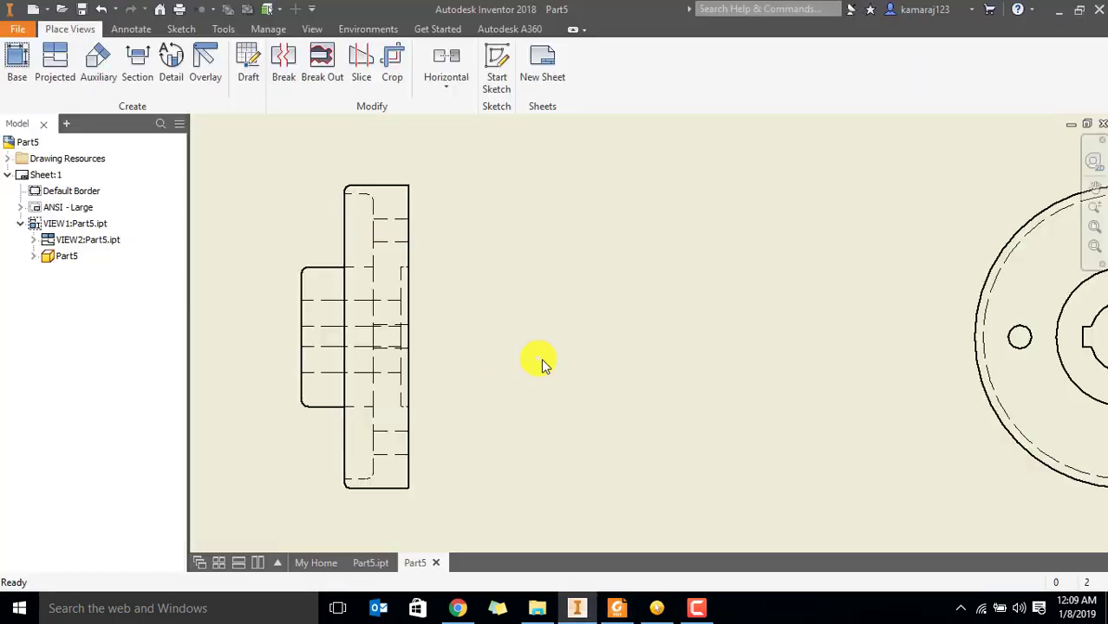
{"action": "middle_click_drag", "start_coordinate": [762, 365], "coordinate": [542, 349]}
{"action": "scroll", "coordinate": [545, 354], "scroll_direction": "down", "scroll_amount": 3}
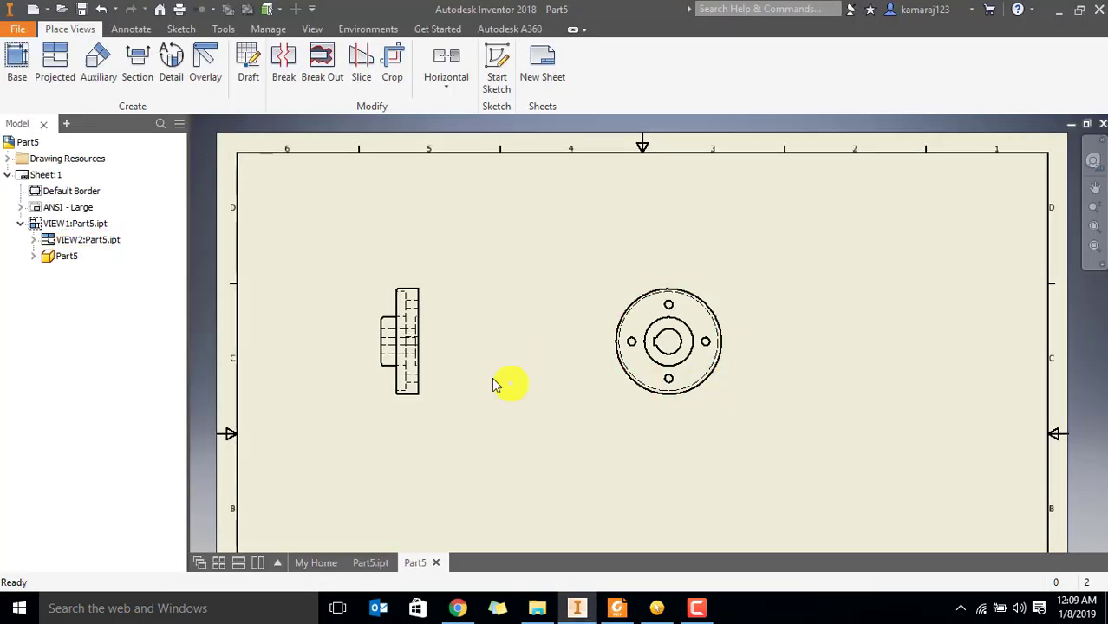
Reposition the two views on the sheet, shifting the side view right and the circular view left to bring them closer together
{"action": "left_click_drag", "start_coordinate": [429, 312], "coordinate": [487, 306]}
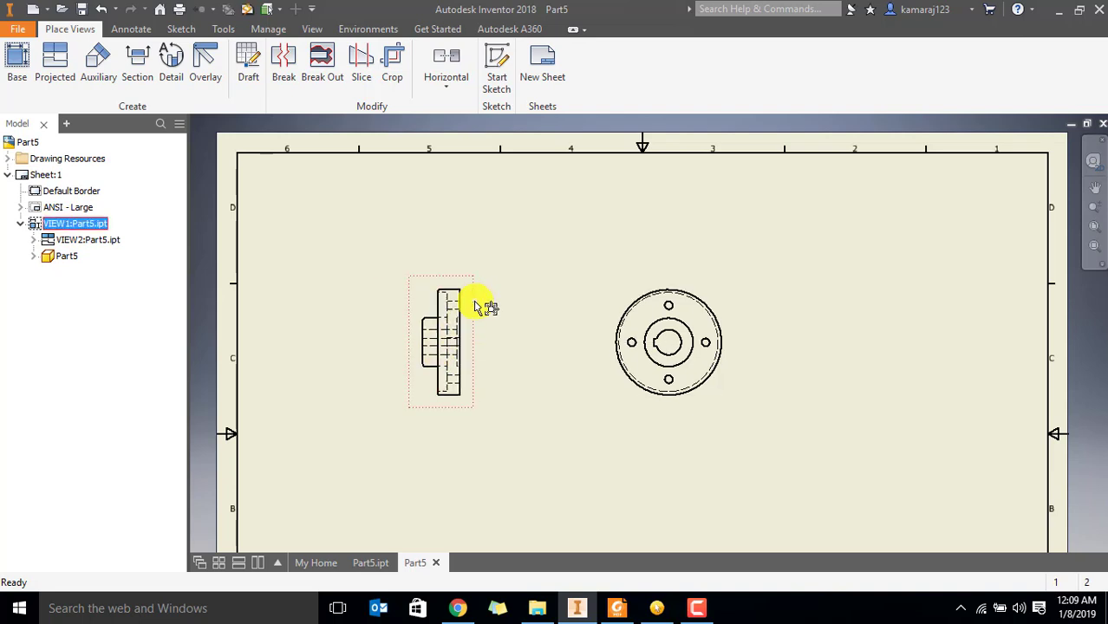
{"action": "scroll", "coordinate": [544, 340], "scroll_direction": "up", "scroll_amount": 2}
{"action": "left_click", "coordinate": [907, 278]}
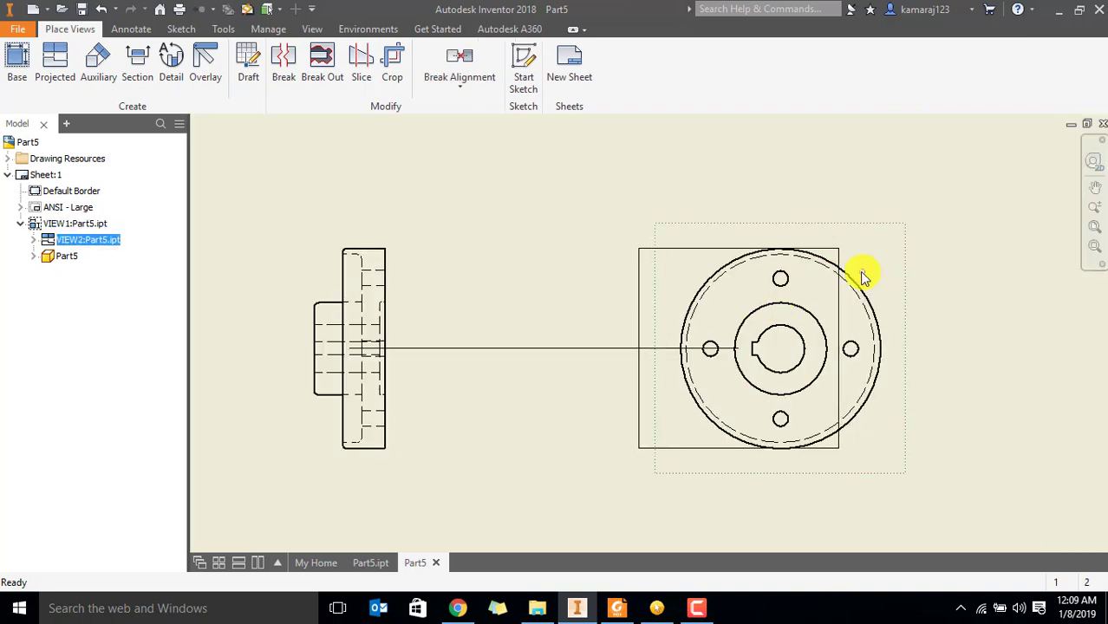
{"action": "scroll", "coordinate": [859, 273], "scroll_direction": "down", "scroll_amount": 3}
{"action": "middle_click_drag", "start_coordinate": [861, 285], "coordinate": [850, 299]}
{"action": "scroll", "coordinate": [841, 299], "scroll_direction": "down", "scroll_amount": 3}
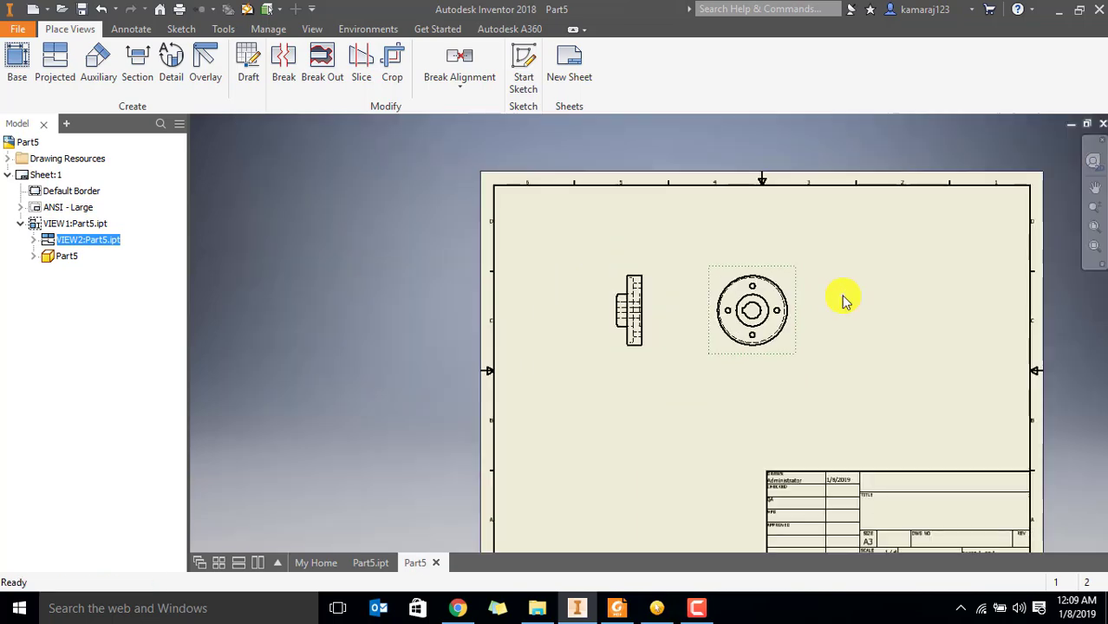
{"action": "scroll", "coordinate": [842, 299], "scroll_direction": "up", "scroll_amount": 4}
{"action": "scroll", "coordinate": [843, 300], "scroll_direction": "down", "scroll_amount": 2}
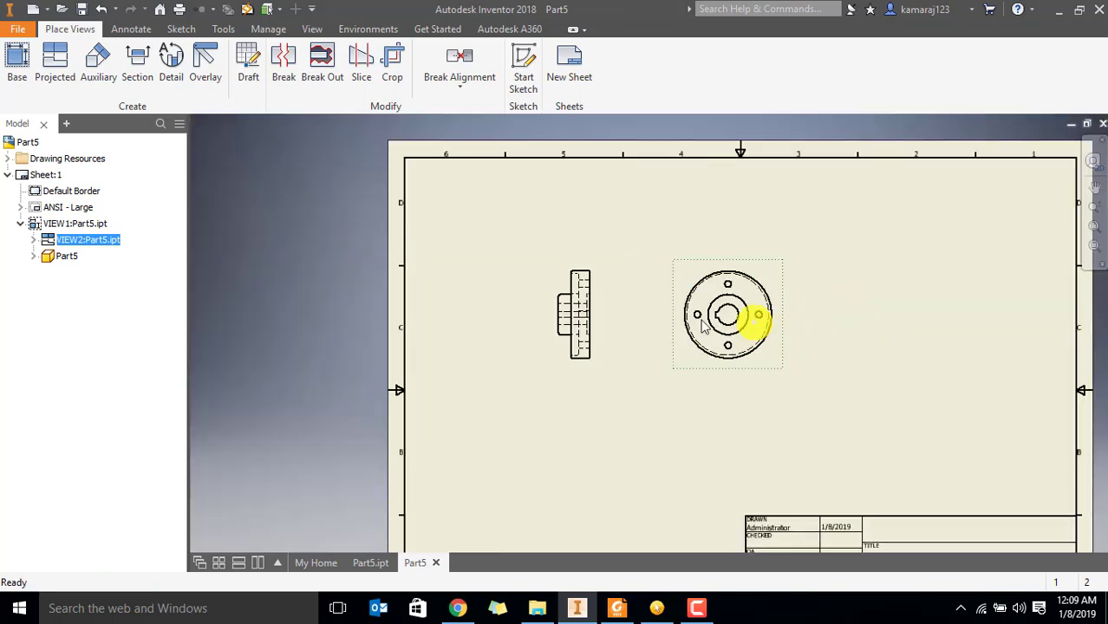
Apply Default Standard (ANSI-mm) as the active standard in the drawing's document settings
{"action": "left_click", "coordinate": [223, 28]}
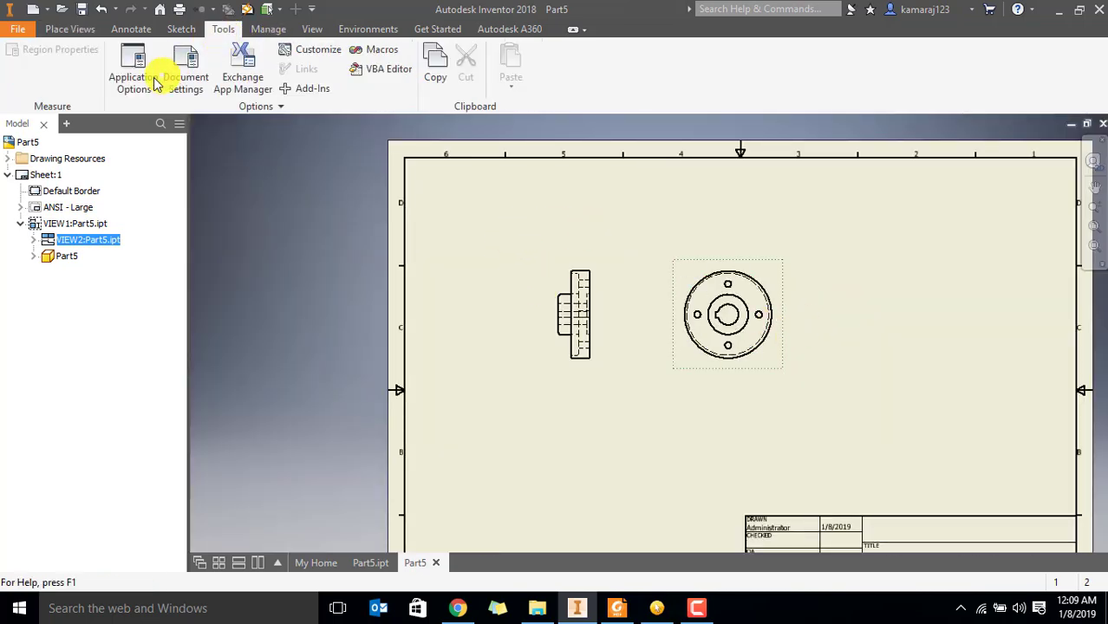
{"action": "left_click", "coordinate": [141, 82]}
{"action": "key", "text": "Escape"}
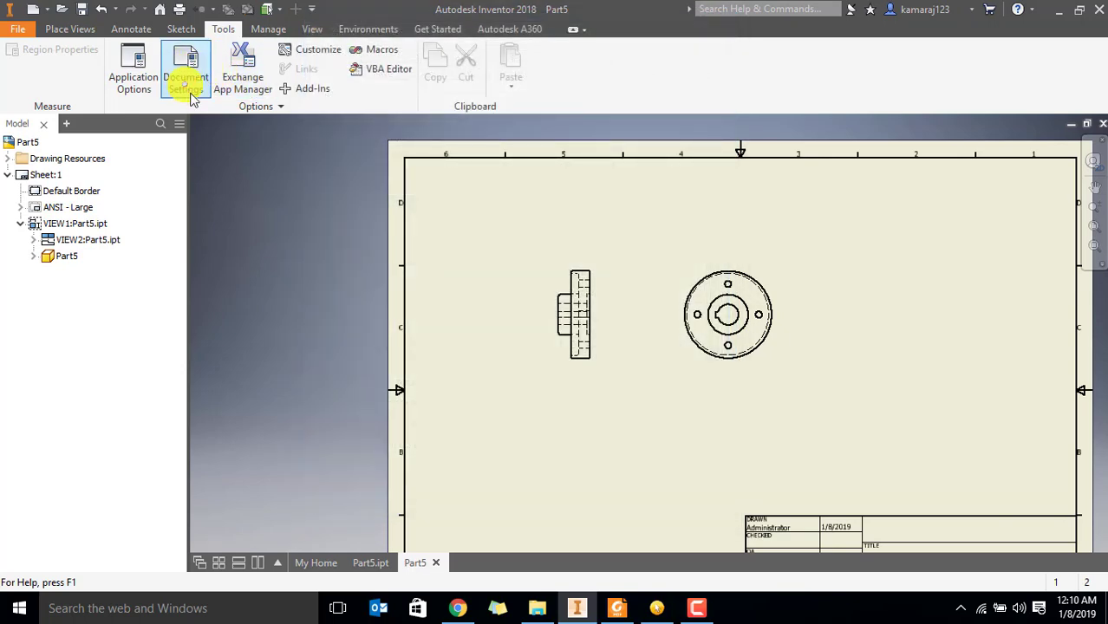
{"action": "left_click", "coordinate": [186, 81]}
{"action": "left_click", "coordinate": [448, 166]}
{"action": "left_click", "coordinate": [437, 180]}
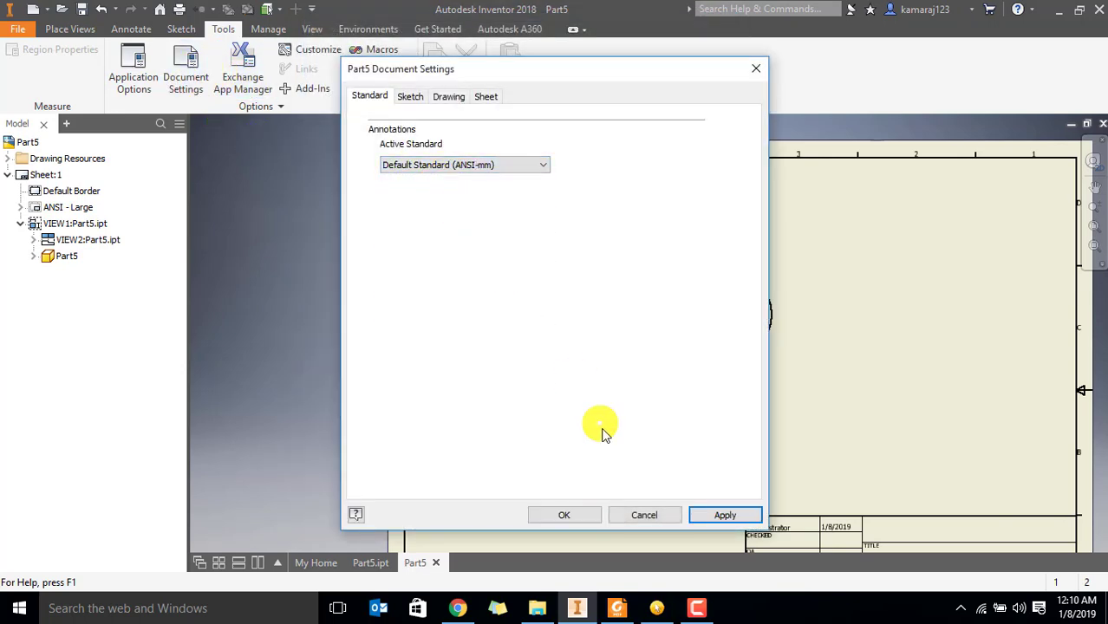
{"action": "left_click", "coordinate": [728, 515]}
{"action": "left_click", "coordinate": [564, 515]}
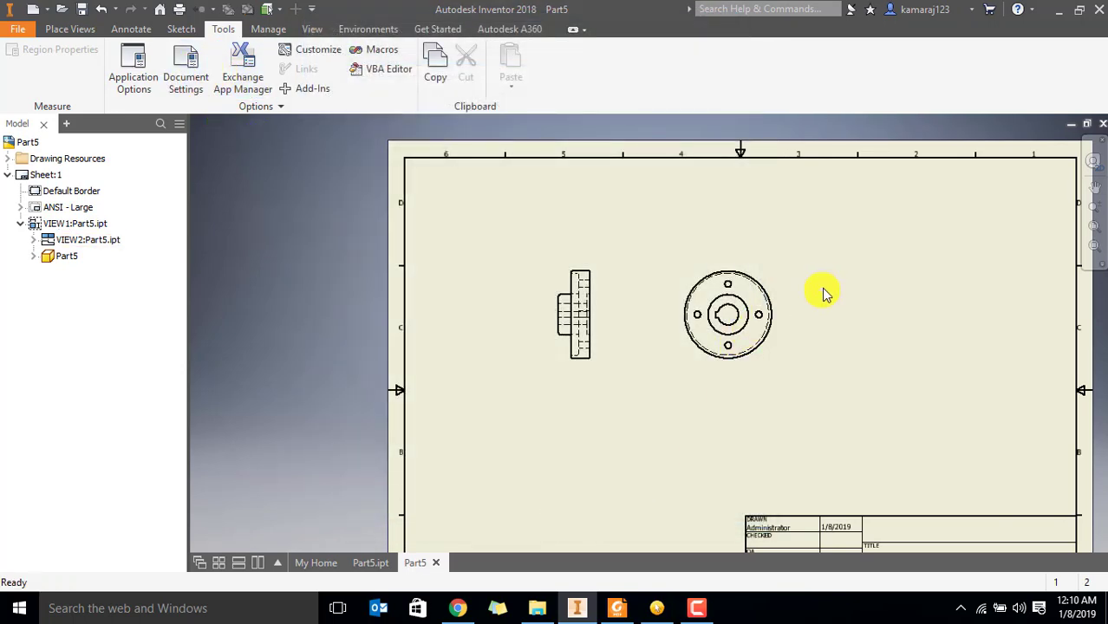
Start a section view of the circular view with a right-angled cutting line from its top edge through the centre to its right edge
{"action": "scroll", "coordinate": [777, 312], "scroll_direction": "up", "scroll_amount": 4}
{"action": "scroll", "coordinate": [757, 313], "scroll_direction": "down", "scroll_amount": 2}
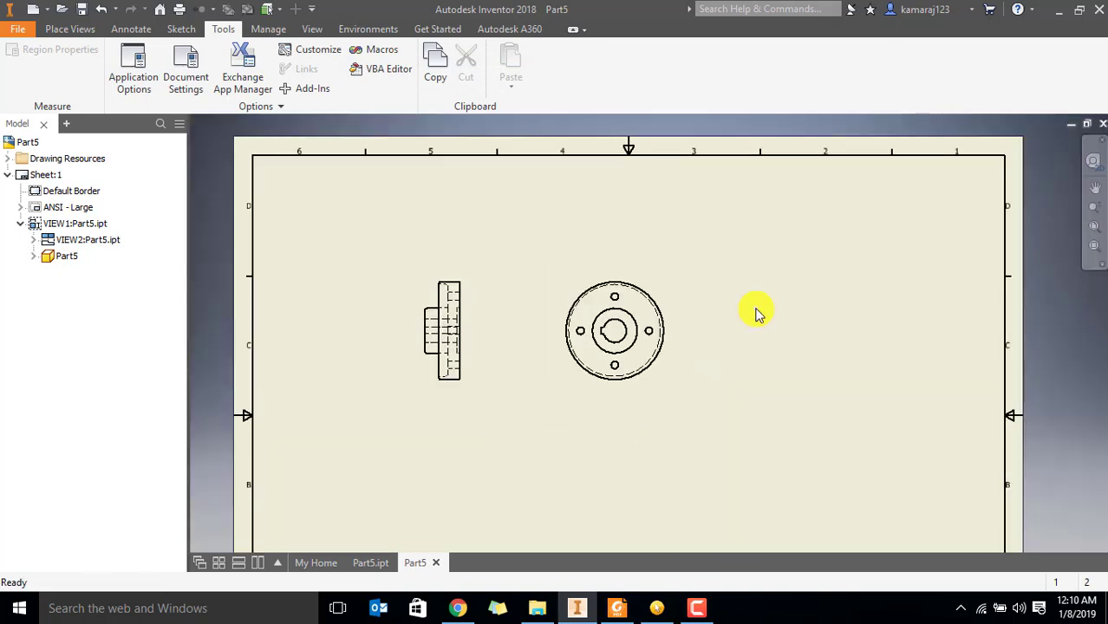
{"action": "left_click", "coordinate": [70, 30]}
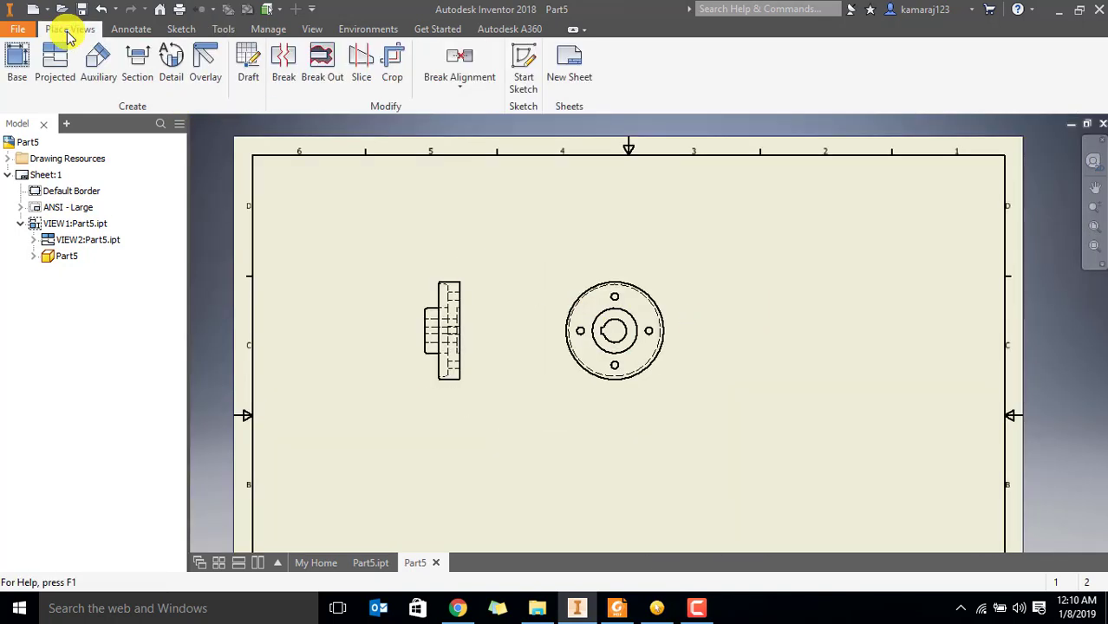
{"action": "left_click", "coordinate": [134, 66]}
{"action": "scroll", "coordinate": [750, 374], "scroll_direction": "up", "scroll_amount": 3}
{"action": "mouse_move", "coordinate": [742, 374]}
{"action": "middle_mouse_down"}
{"action": "mouse_move", "coordinate": [767, 351]}
{"action": "mouse_move", "coordinate": [813, 367]}
{"action": "middle_mouse_up"}
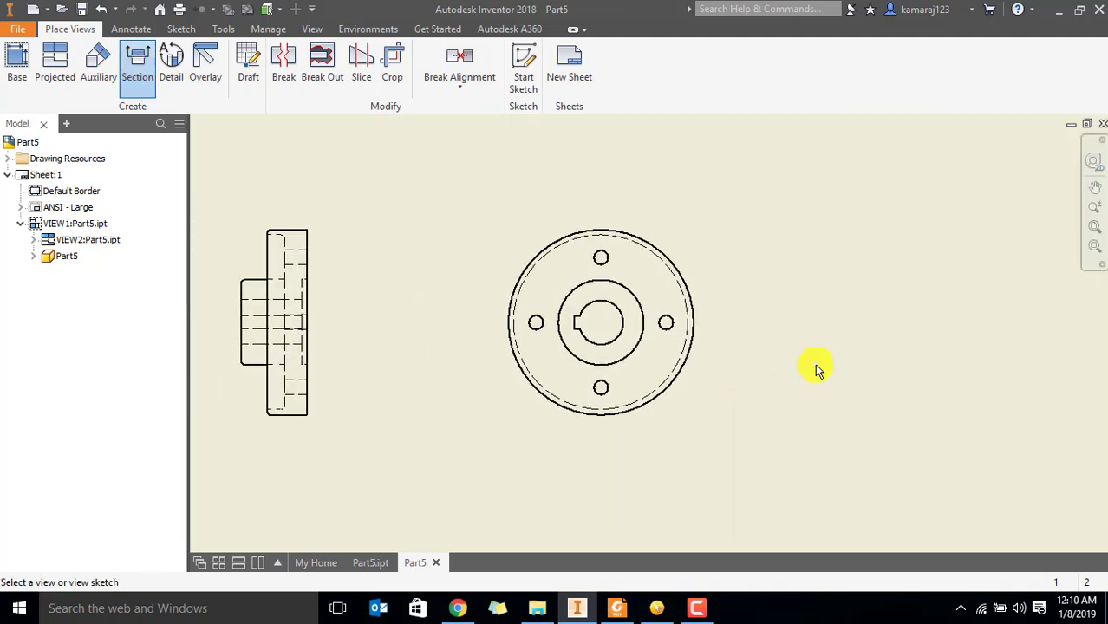
{"action": "left_click", "coordinate": [565, 209]}
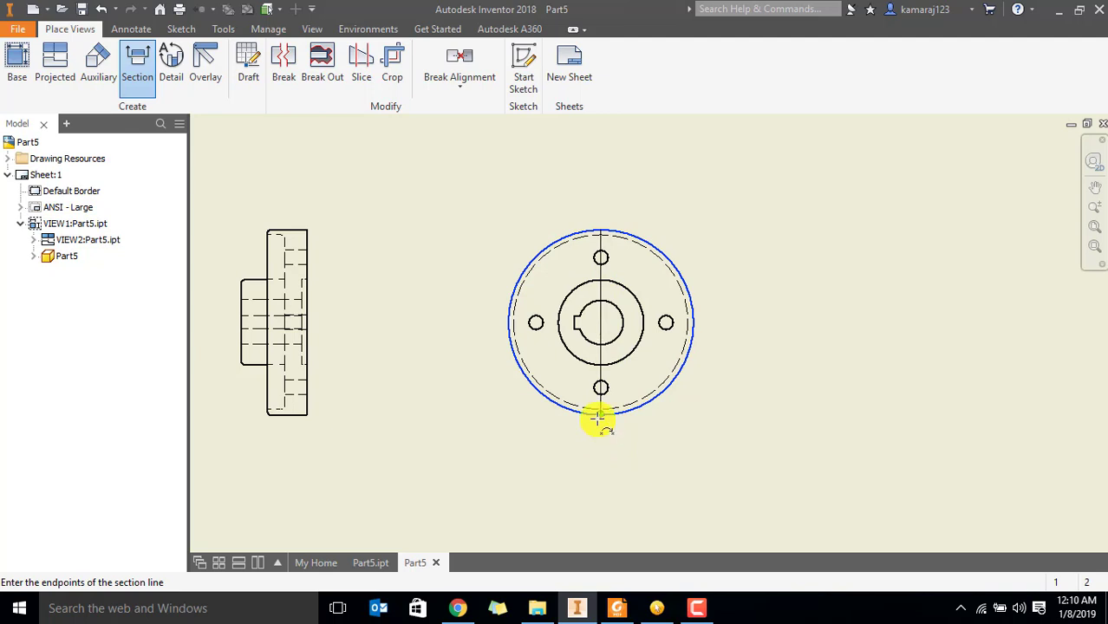
{"action": "left_click", "coordinate": [602, 323]}
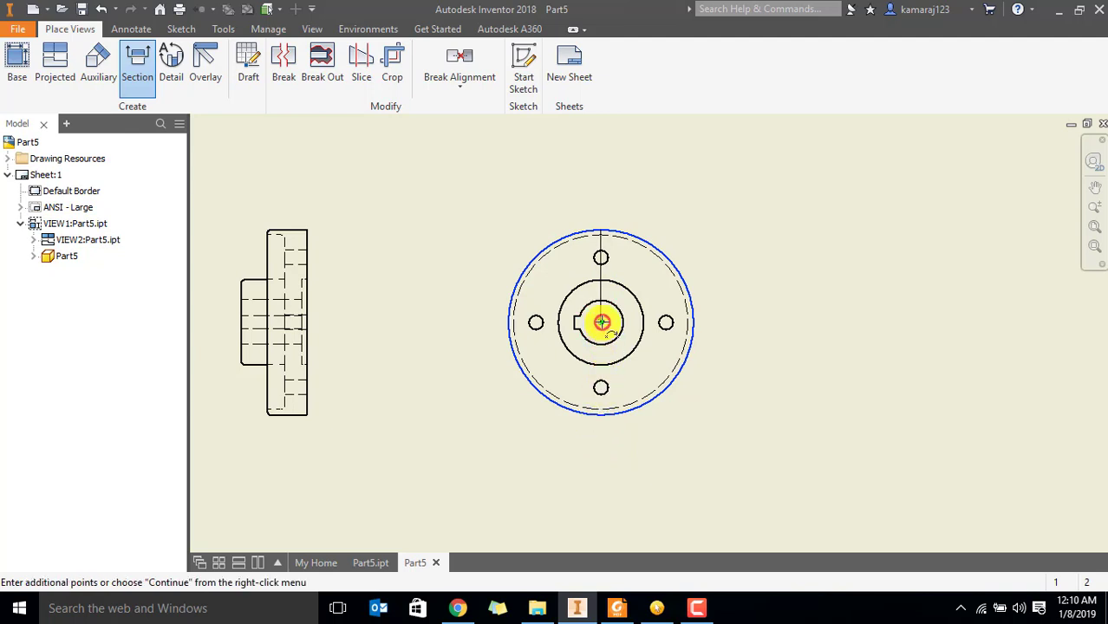
{"action": "left_click", "coordinate": [696, 323]}
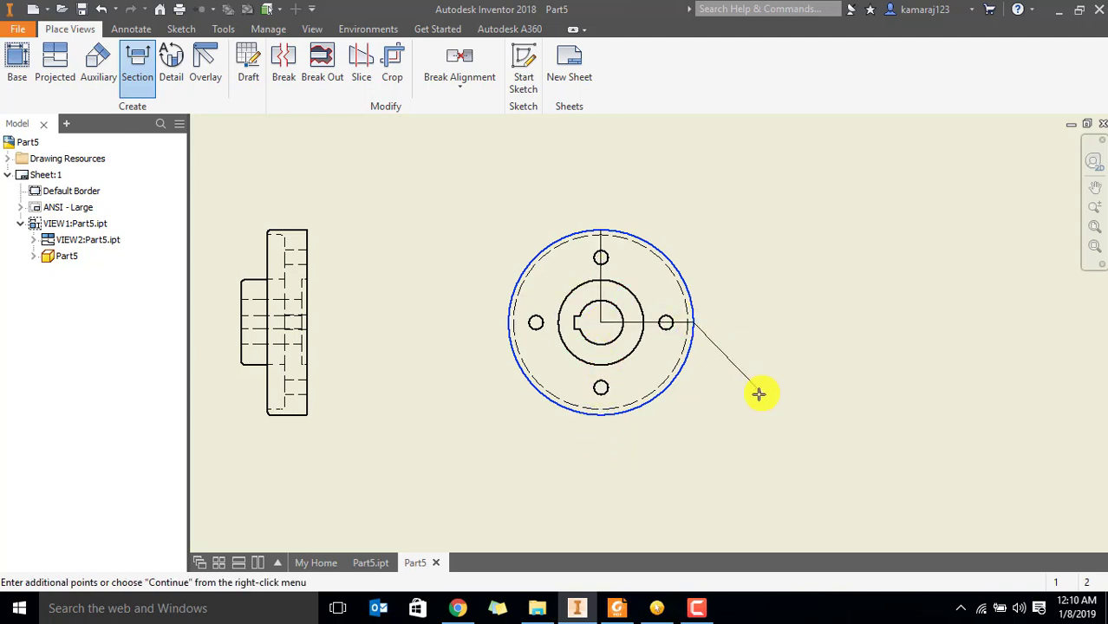
{"action": "right_click", "coordinate": [702, 293]}
{"action": "left_click", "coordinate": [781, 292]}
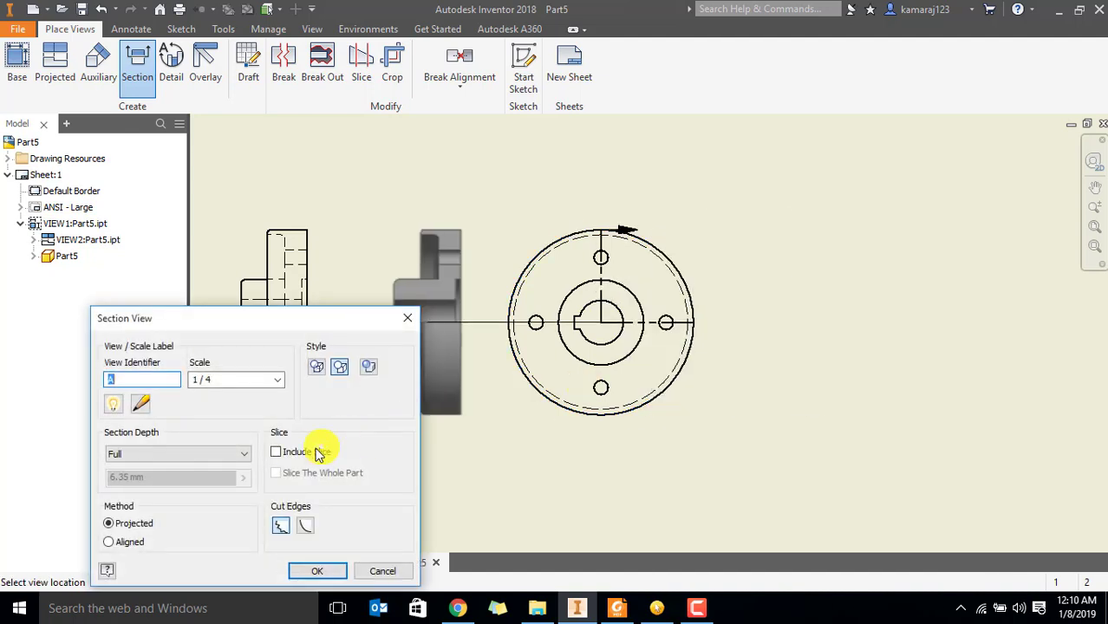
Include the slice and use smooth cut edges for section view A, and place it to the right of the circular view
{"action": "left_click", "coordinate": [277, 453]}
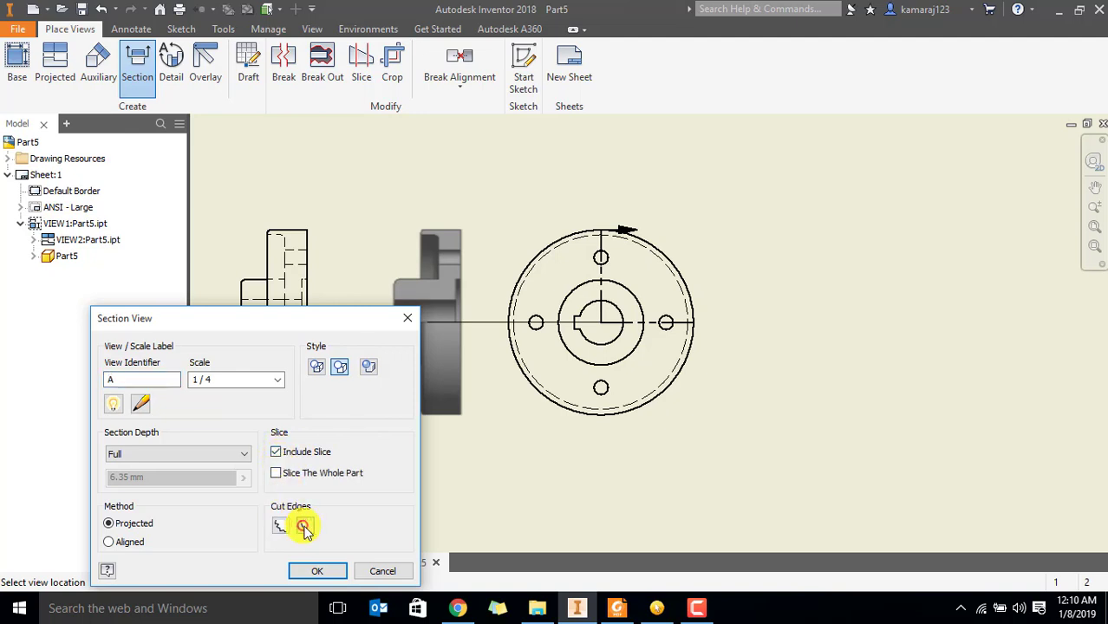
{"action": "left_click", "coordinate": [304, 526]}
{"action": "left_click_drag", "start_coordinate": [261, 318], "coordinate": [246, 231]}
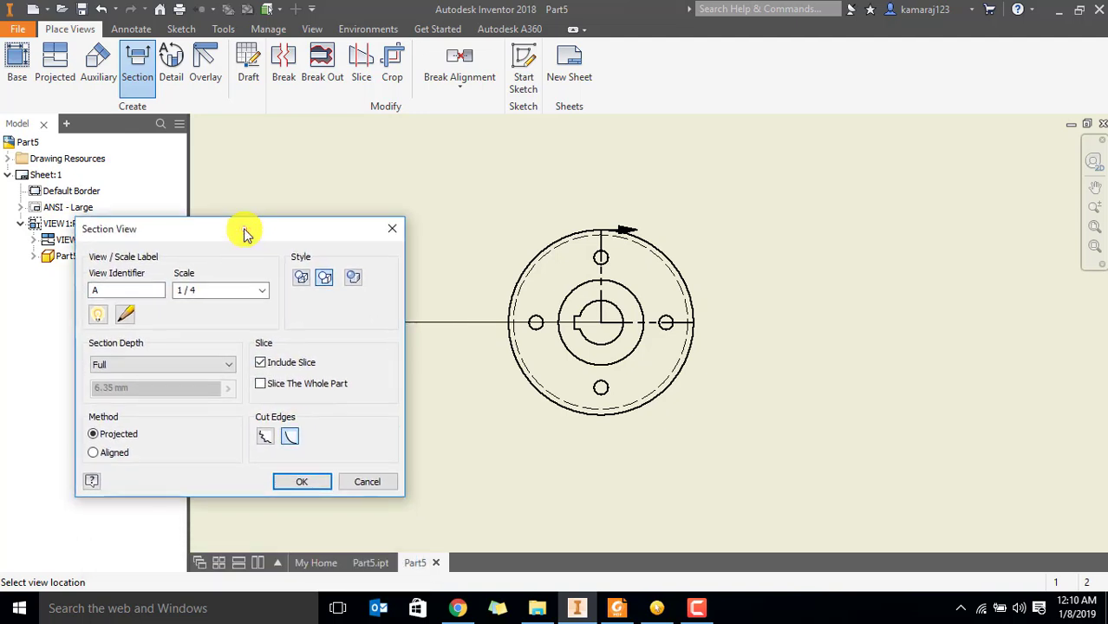
{"action": "left_click", "coordinate": [872, 248]}
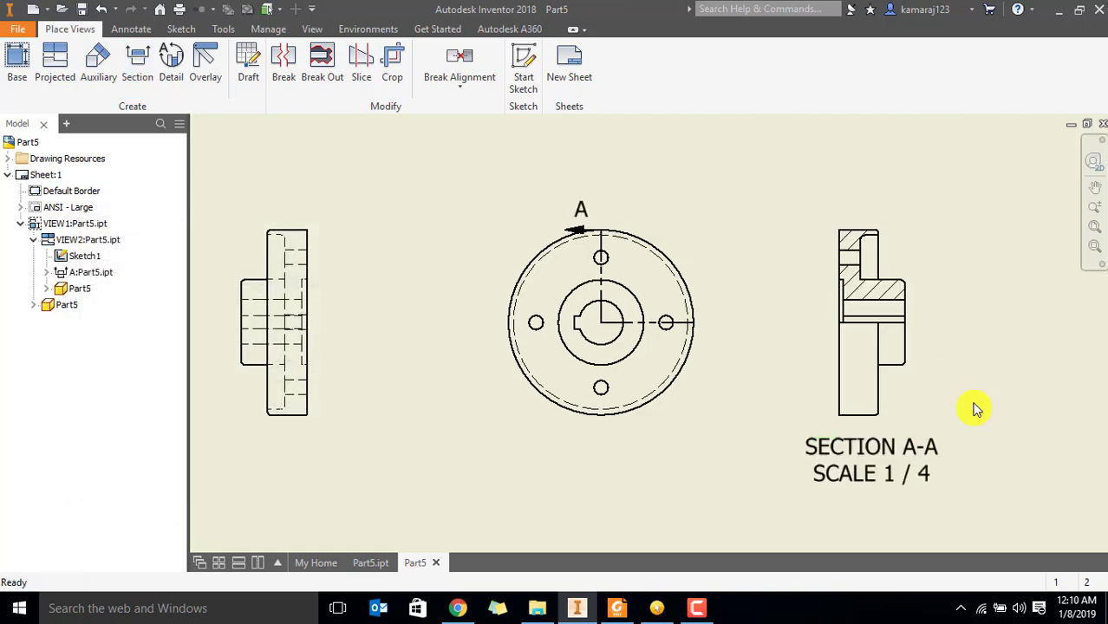
Move the circular view and the side view further left to widen the spacing beside section A-A
{"action": "scroll", "coordinate": [917, 408], "scroll_direction": "up", "scroll_amount": 3}
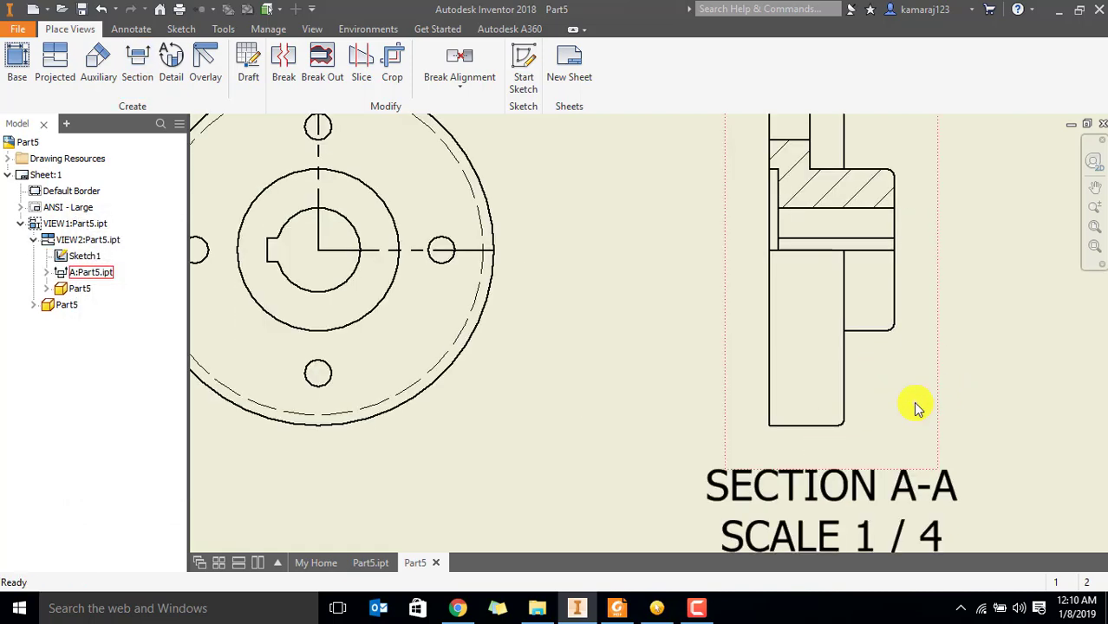
{"action": "middle_click_drag", "start_coordinate": [937, 227], "coordinate": [923, 305]}
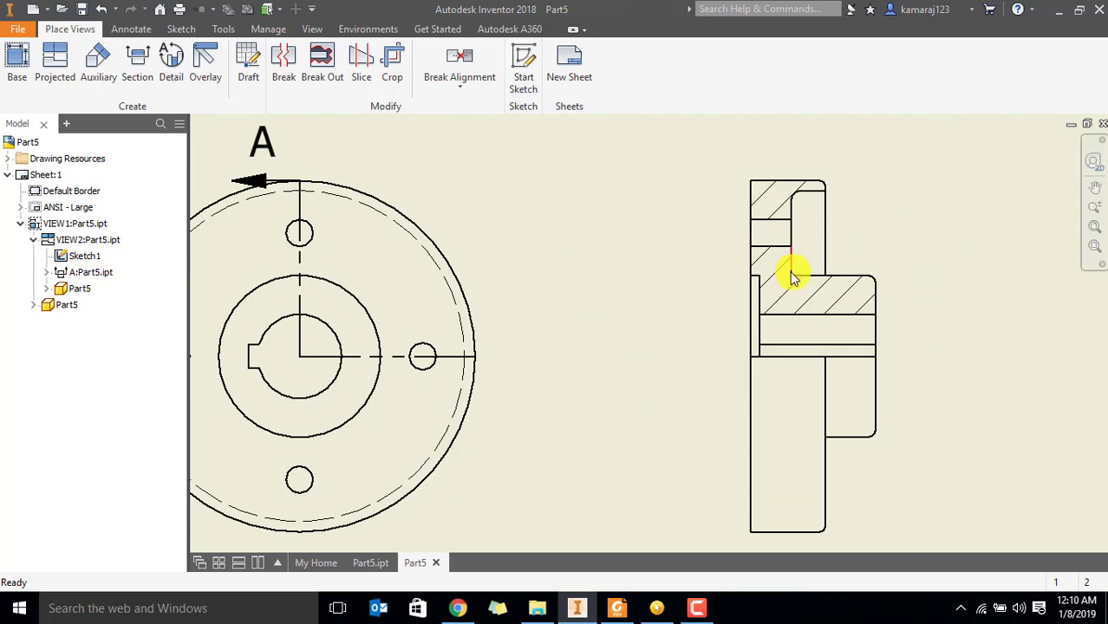
{"action": "scroll", "coordinate": [838, 307], "scroll_direction": "down", "scroll_amount": 5}
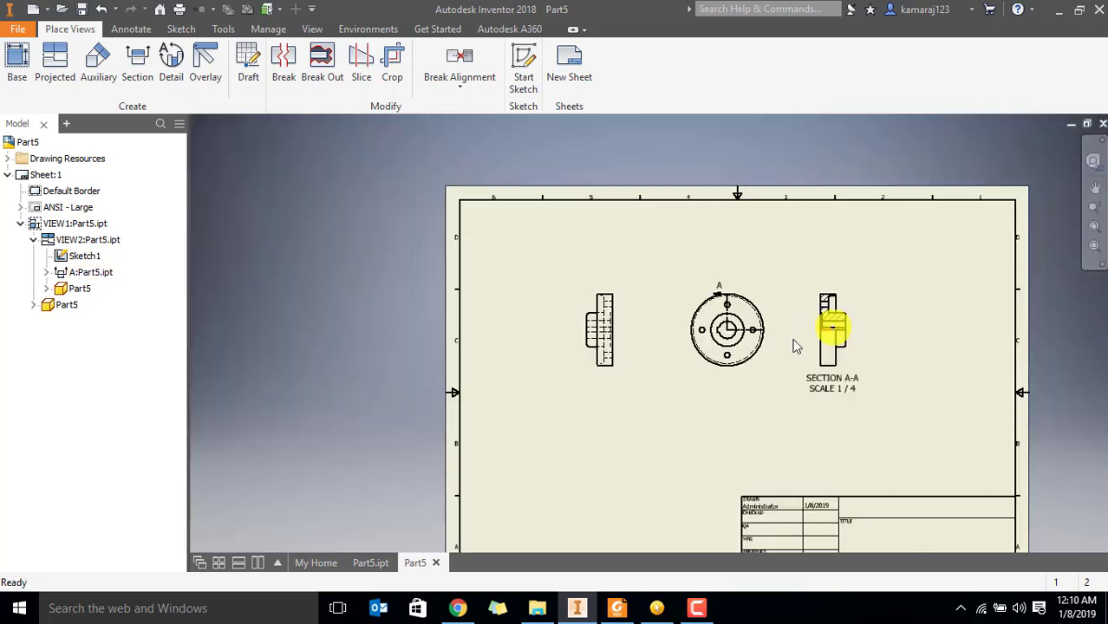
{"action": "scroll", "coordinate": [786, 342], "scroll_direction": "up", "scroll_amount": 1}
{"action": "scroll", "coordinate": [790, 338], "scroll_direction": "down", "scroll_amount": 1}
{"action": "scroll", "coordinate": [790, 338], "scroll_direction": "up", "scroll_amount": 2}
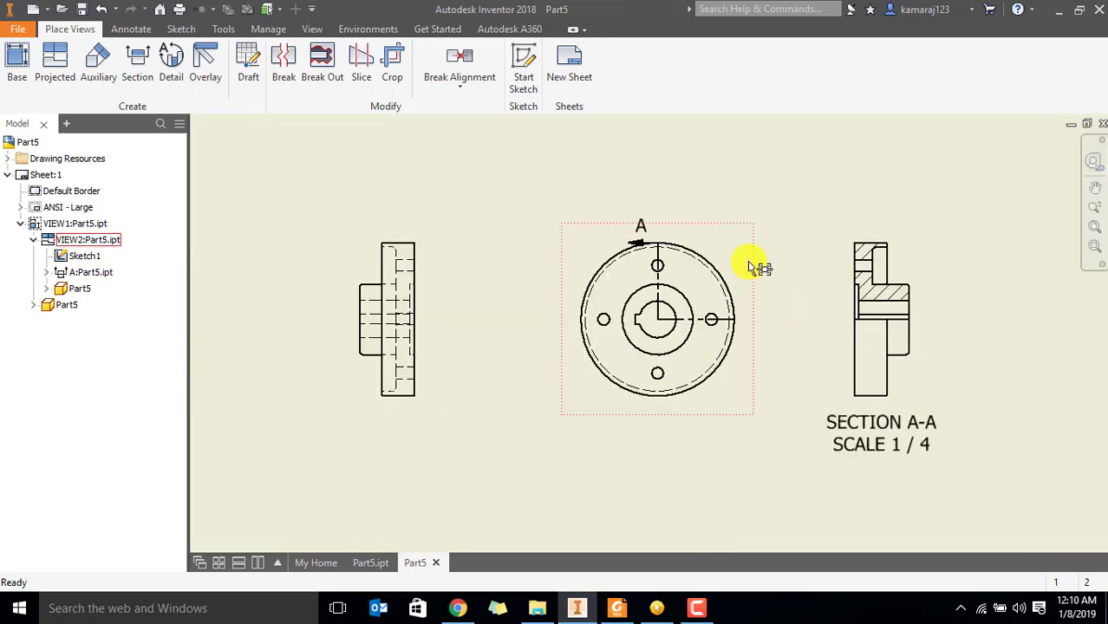
{"action": "left_click_drag", "start_coordinate": [754, 267], "coordinate": [606, 277]}
{"action": "left_click_drag", "start_coordinate": [434, 275], "coordinate": [370, 278]}
{"action": "left_click", "coordinate": [139, 33]}
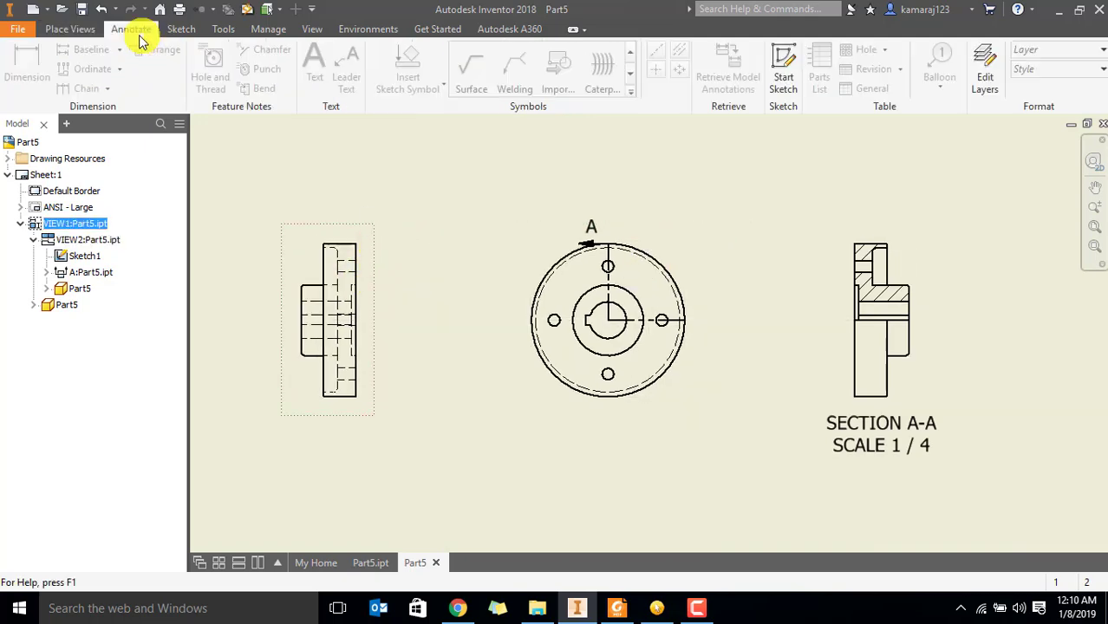
{"action": "left_click", "coordinate": [747, 58]}
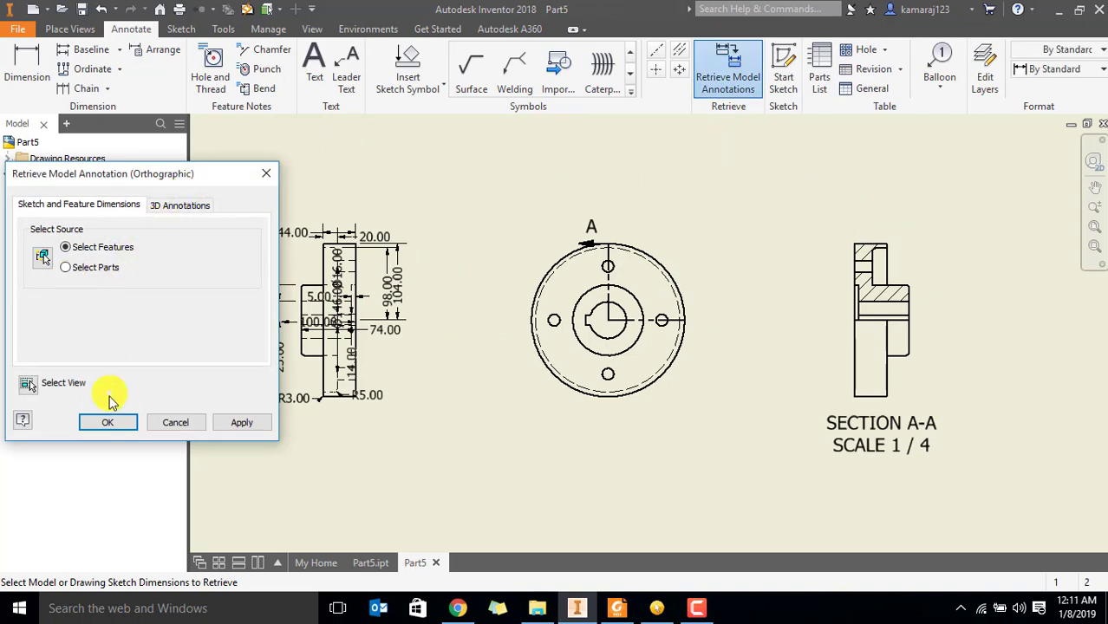
{"action": "left_click_drag", "start_coordinate": [112, 166], "coordinate": [312, 174]}
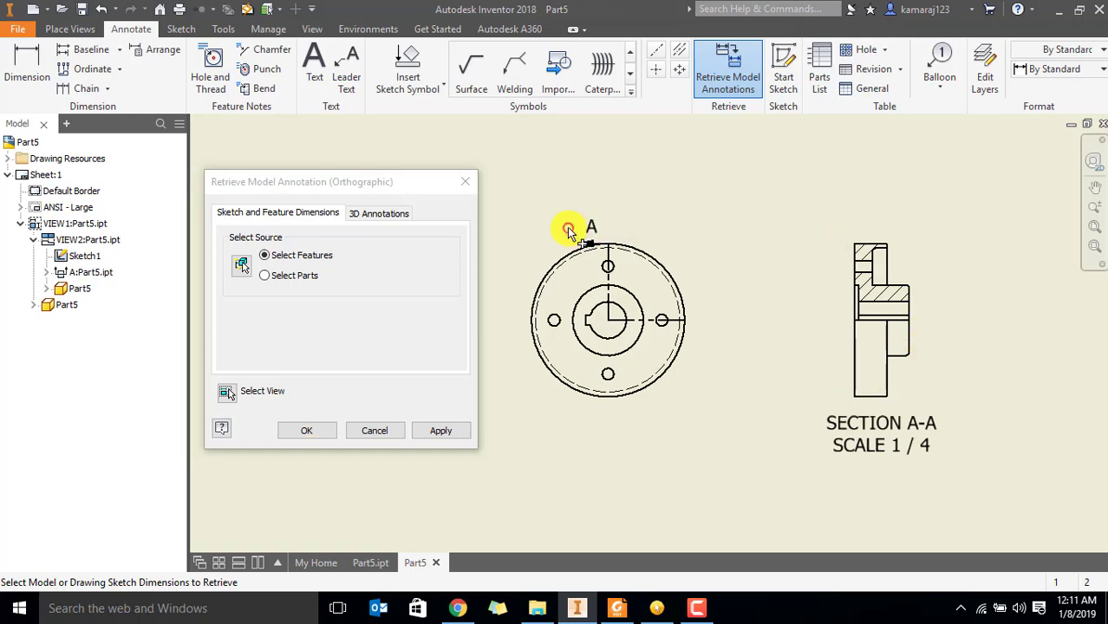
{"action": "key", "text": "Escape"}
Retrieve the model's sketch and feature dimensions for section view A-A, the circular view and the side view
{"action": "left_click", "coordinate": [870, 231]}
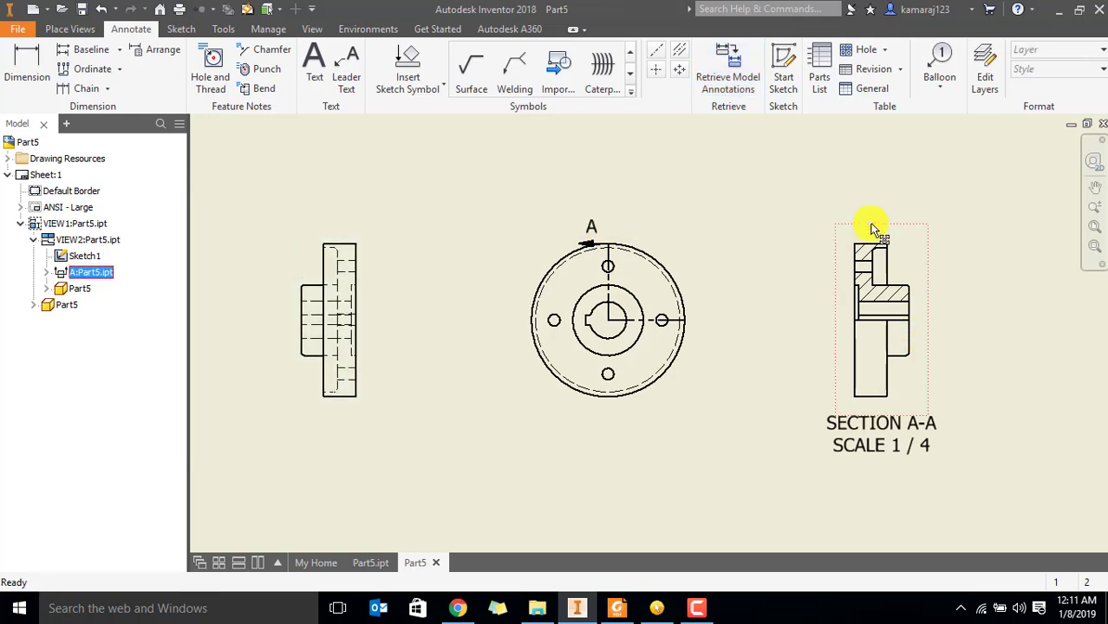
{"action": "left_click", "coordinate": [715, 52]}
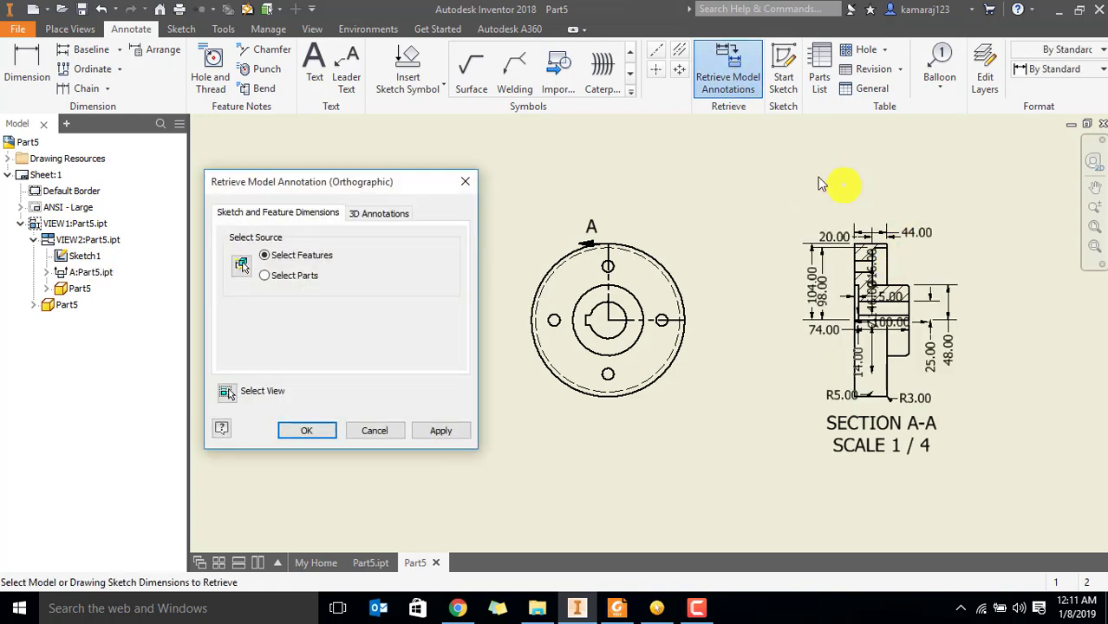
{"action": "left_click", "coordinate": [441, 430]}
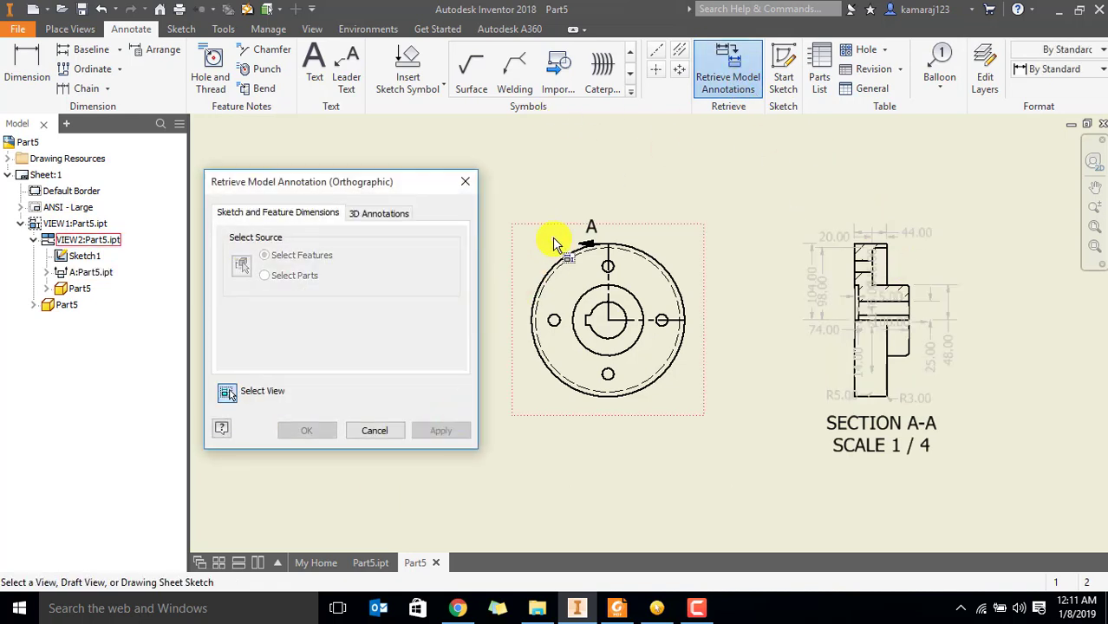
{"action": "left_click", "coordinate": [556, 234]}
{"action": "left_click", "coordinate": [442, 429]}
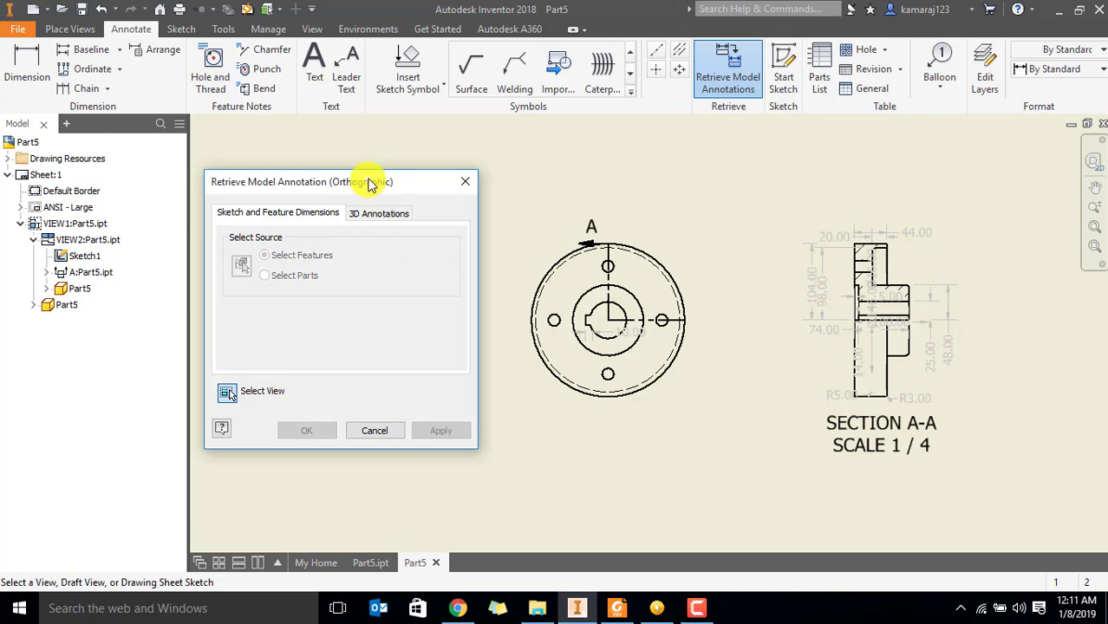
{"action": "left_click_drag", "start_coordinate": [366, 180], "coordinate": [565, 183]}
{"action": "left_click", "coordinate": [318, 230]}
{"action": "left_click", "coordinate": [506, 433]}
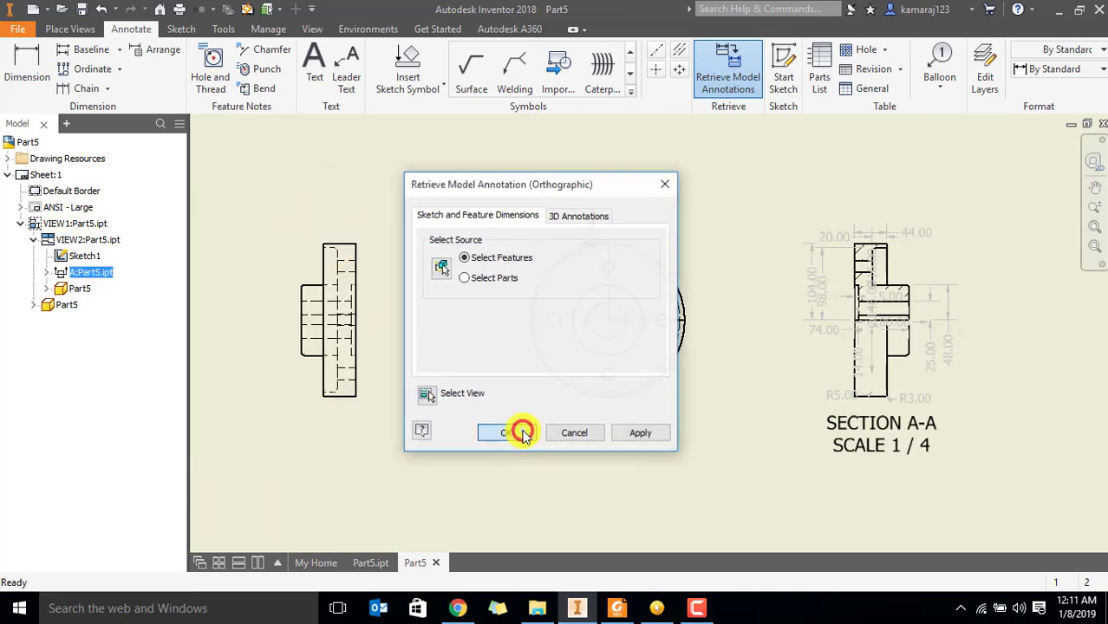
Arrange all the retrieved dimensions of section view A-A so they are spaced out around the view
{"action": "scroll", "coordinate": [859, 347], "scroll_direction": "down", "scroll_amount": 3}
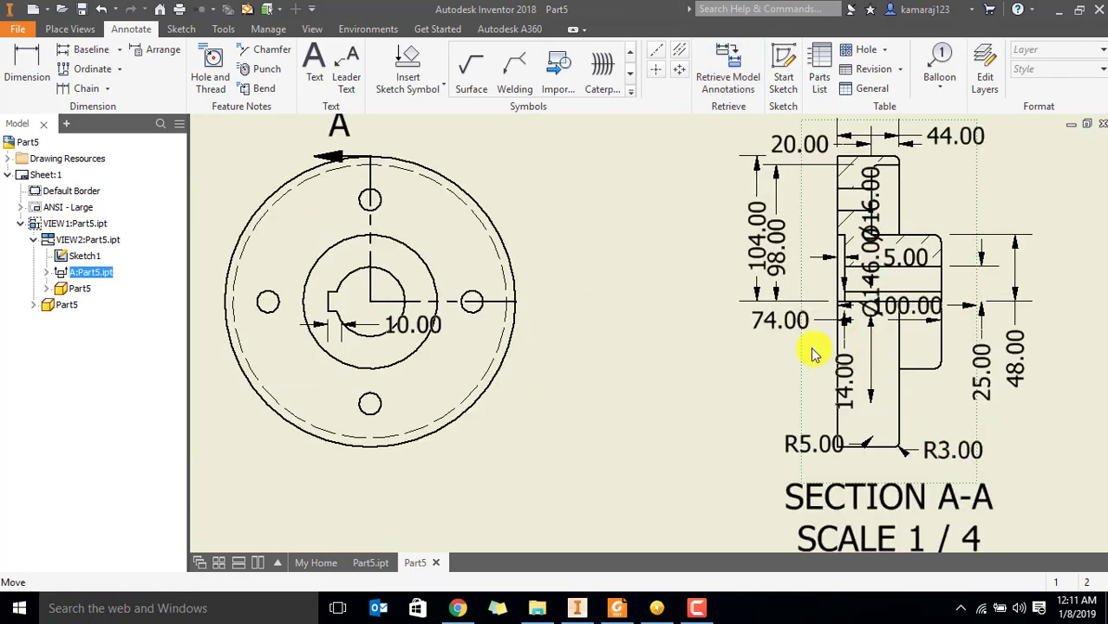
{"action": "scroll", "coordinate": [884, 407], "scroll_direction": "up", "scroll_amount": 2}
{"action": "scroll", "coordinate": [850, 354], "scroll_direction": "up", "scroll_amount": 4}
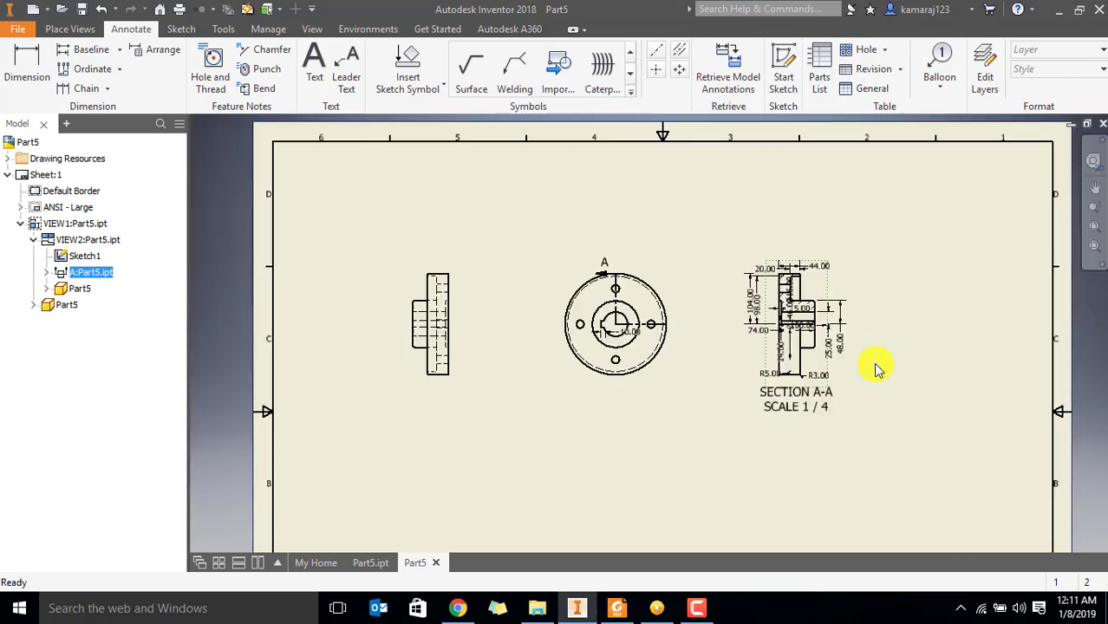
{"action": "scroll", "coordinate": [893, 381], "scroll_direction": "down", "scroll_amount": 3}
{"action": "scroll", "coordinate": [898, 398], "scroll_direction": "up", "scroll_amount": 2}
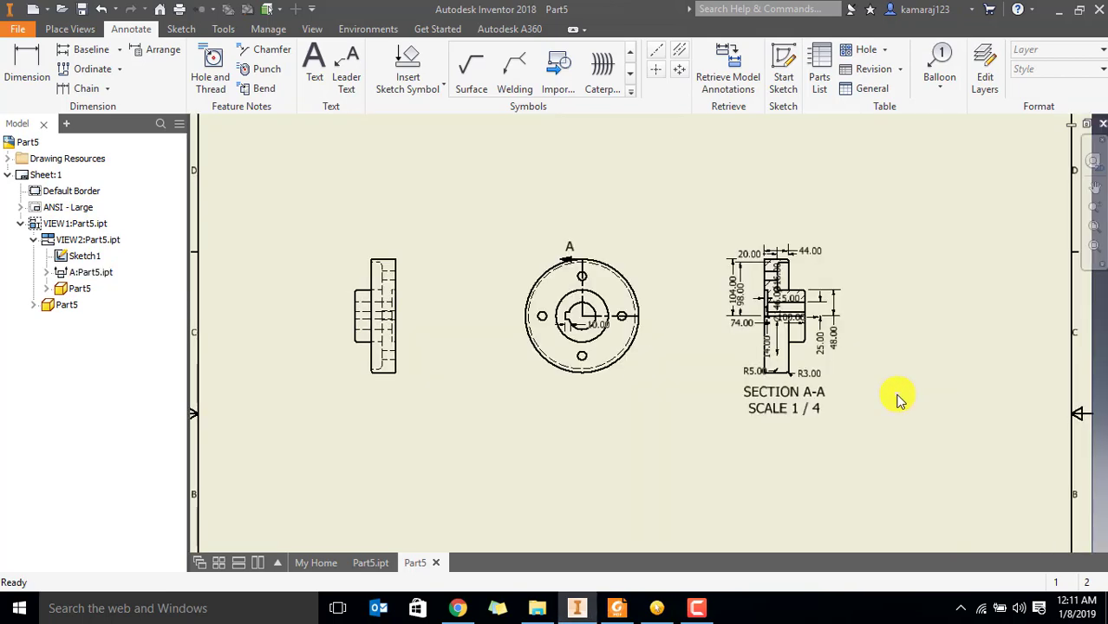
{"action": "left_click_drag", "start_coordinate": [690, 229], "coordinate": [896, 455]}
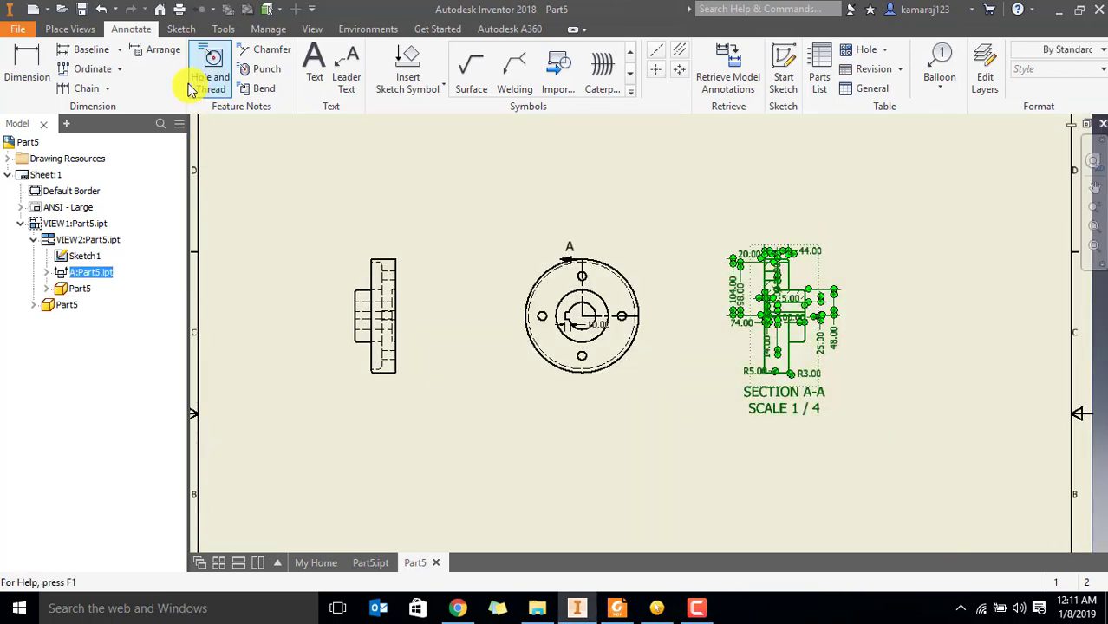
{"action": "left_click", "coordinate": [164, 59]}
{"action": "scroll", "coordinate": [850, 308], "scroll_direction": "down", "scroll_amount": 3}
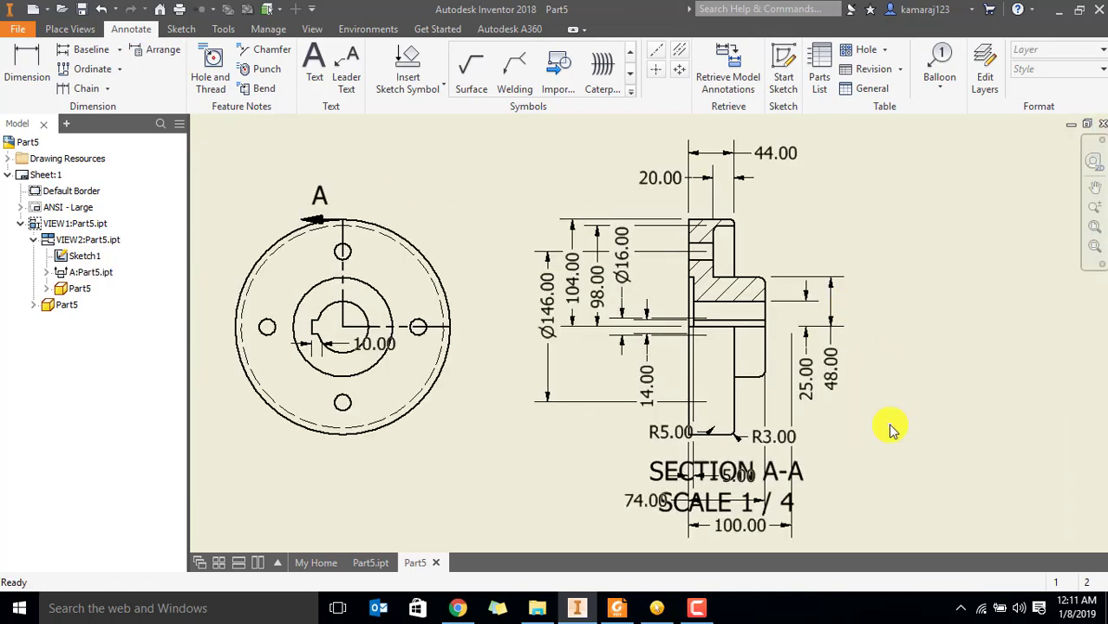
Remove the Ø146.00 hole-circle dimension from section view A-A
{"action": "scroll", "coordinate": [649, 244], "scroll_direction": "down", "scroll_amount": 3}
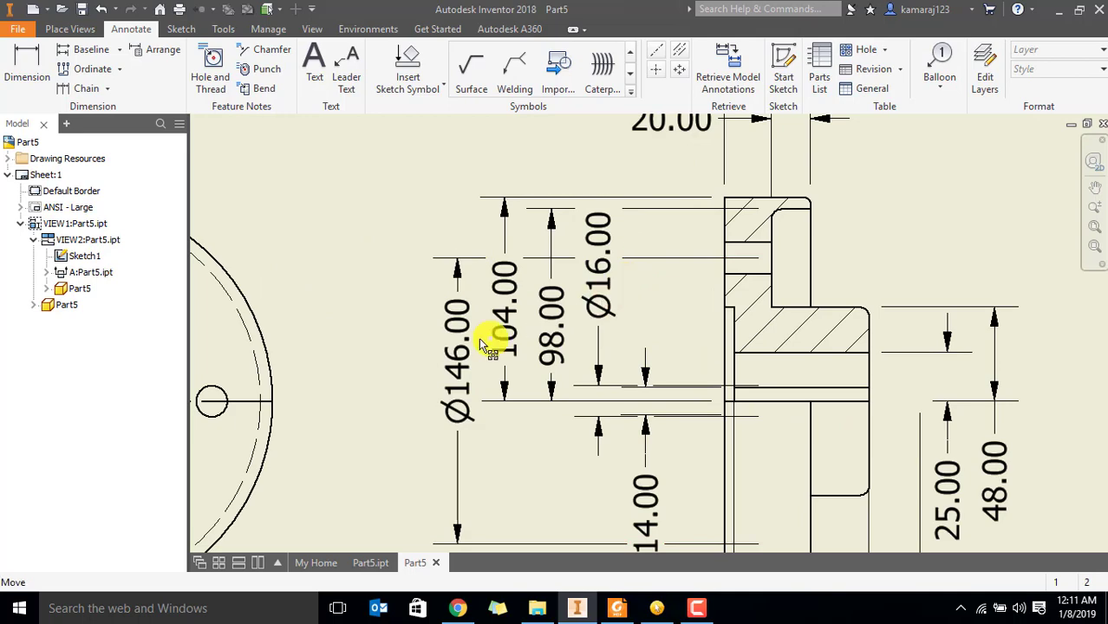
{"action": "left_click_drag", "start_coordinate": [458, 318], "coordinate": [382, 348]}
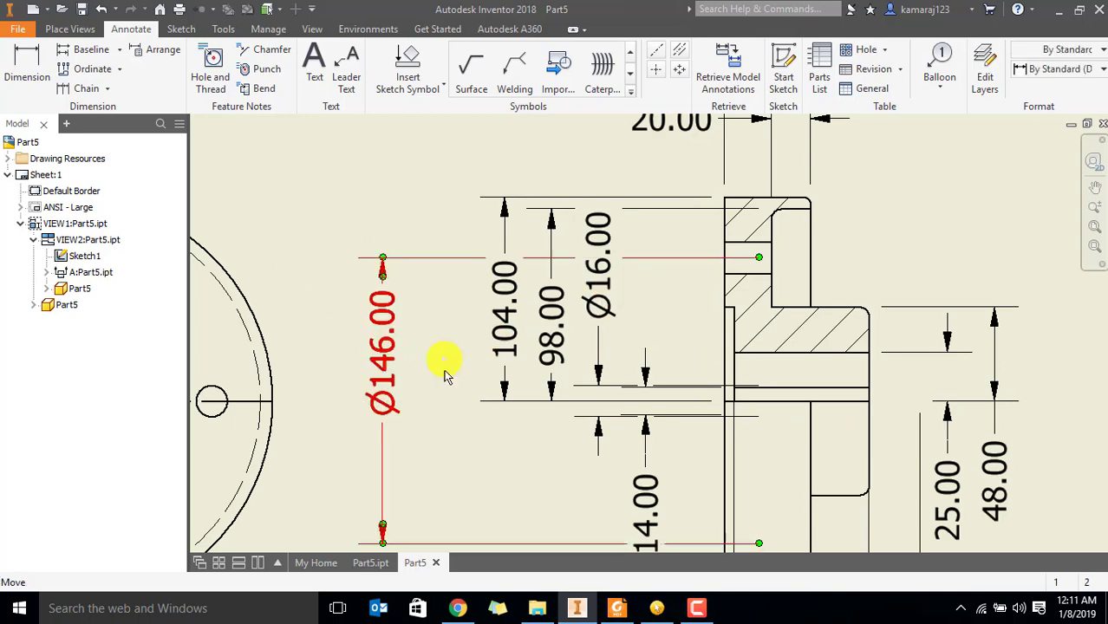
{"action": "scroll", "coordinate": [445, 376], "scroll_direction": "up", "scroll_amount": 5}
{"action": "scroll", "coordinate": [499, 415], "scroll_direction": "down", "scroll_amount": 3}
{"action": "left_click", "coordinate": [437, 304]}
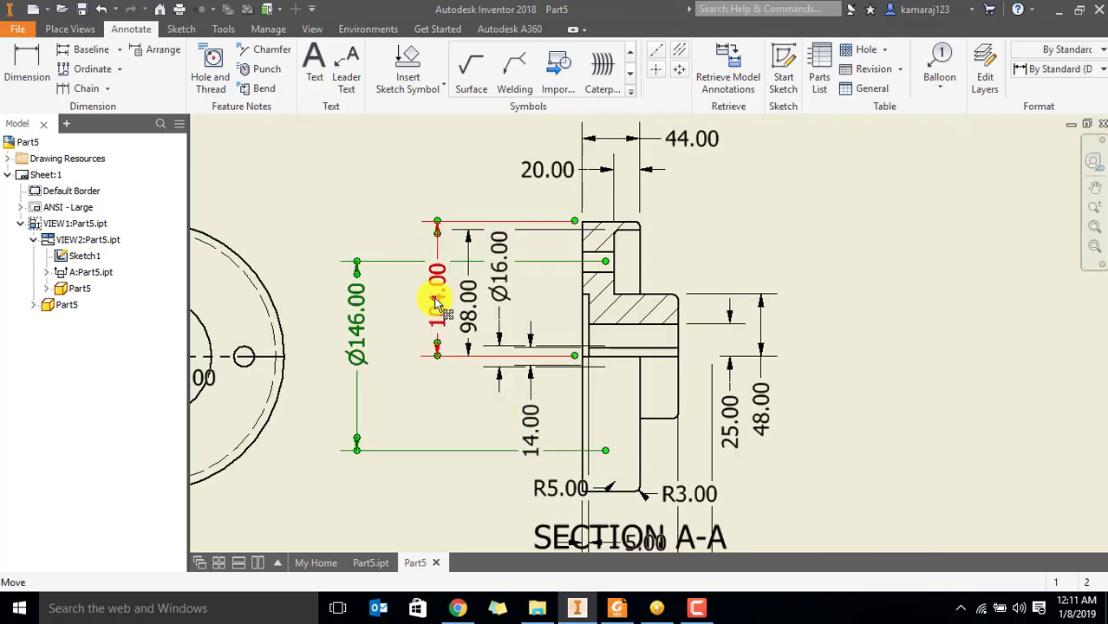
{"action": "scroll", "coordinate": [380, 316], "scroll_direction": "up", "scroll_amount": 3}
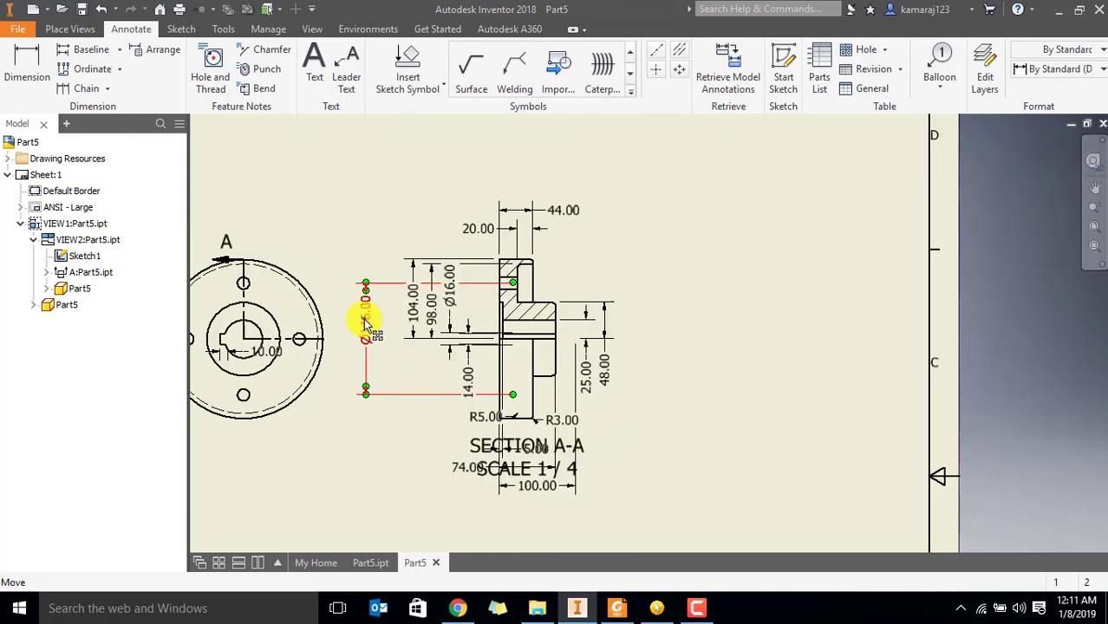
{"action": "scroll", "coordinate": [299, 347], "scroll_direction": "down", "scroll_amount": 4}
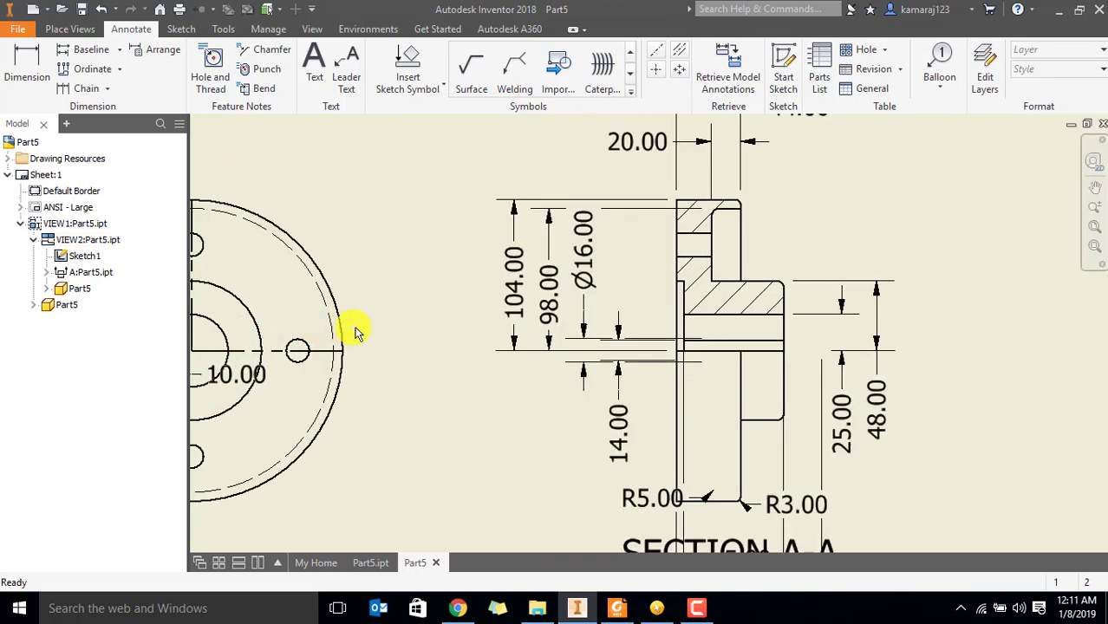
Sketch a bolt circle about 146 mm in diameter through the four hole centres of the circular view, and finish the sketch
{"action": "middle_click_drag", "start_coordinate": [354, 329], "coordinate": [574, 347]}
{"action": "scroll", "coordinate": [441, 305], "scroll_direction": "up", "scroll_amount": 1}
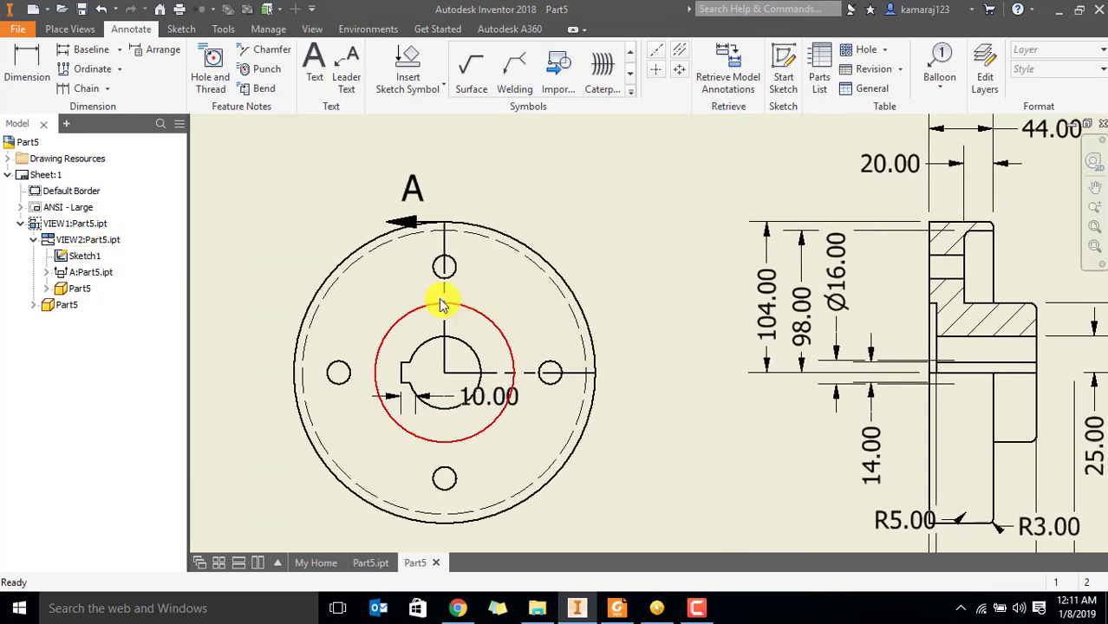
{"action": "left_click", "coordinate": [71, 28]}
{"action": "left_click", "coordinate": [141, 34]}
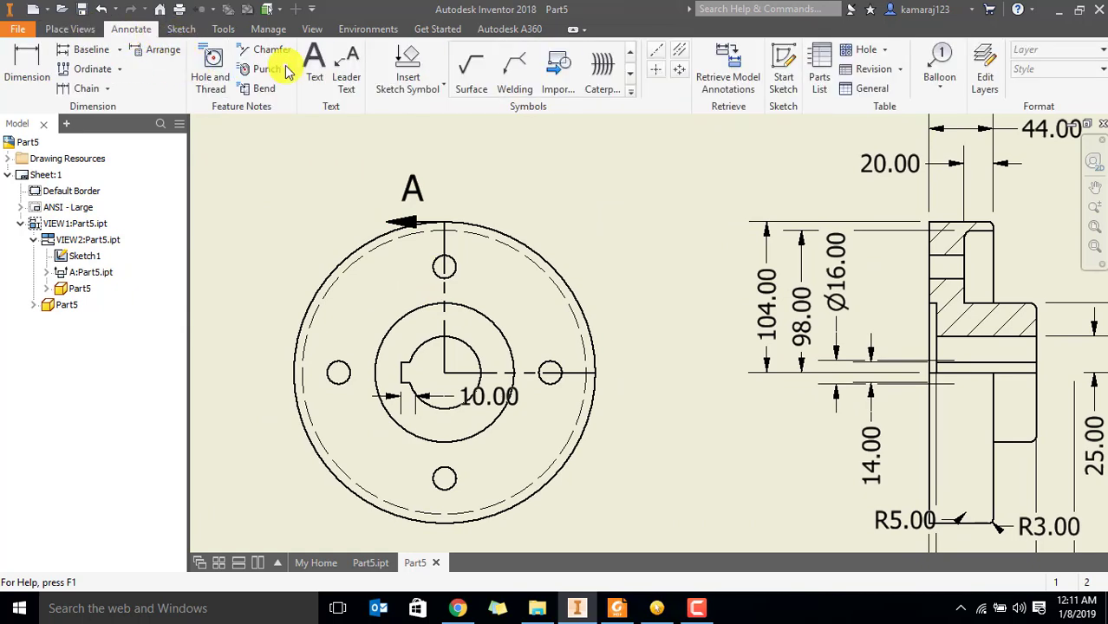
{"action": "left_click", "coordinate": [180, 31]}
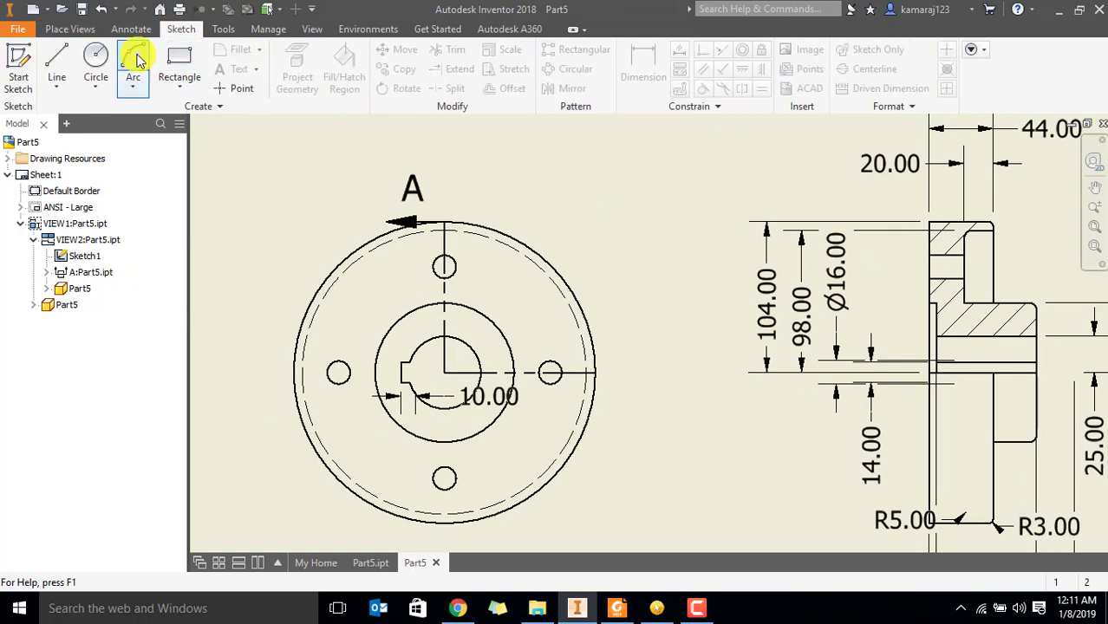
{"action": "left_click", "coordinate": [95, 53]}
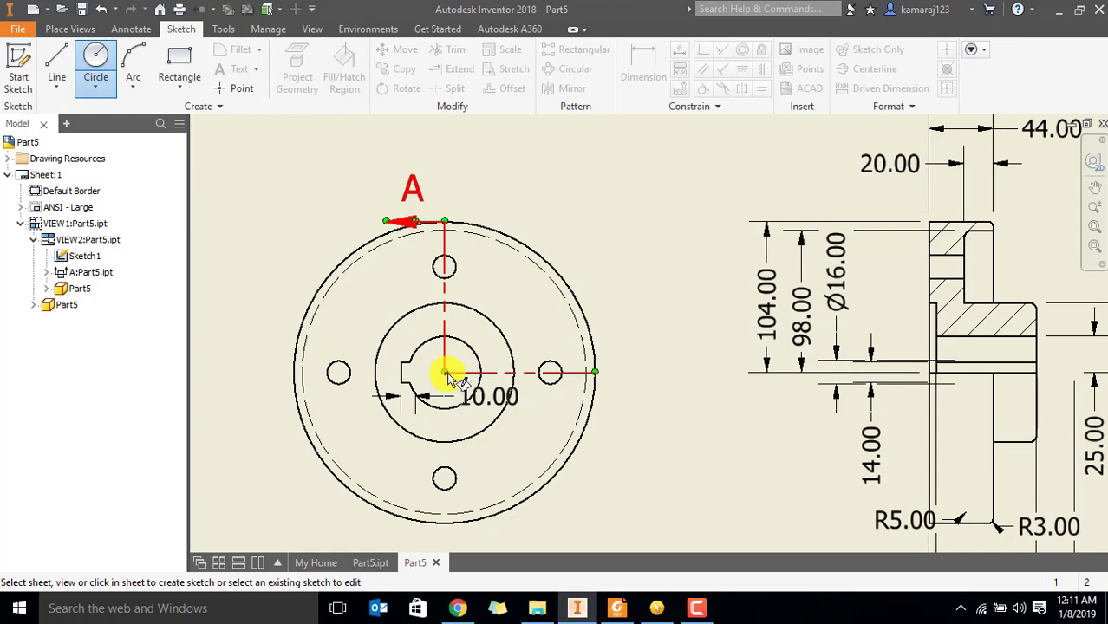
{"action": "left_click", "coordinate": [404, 289]}
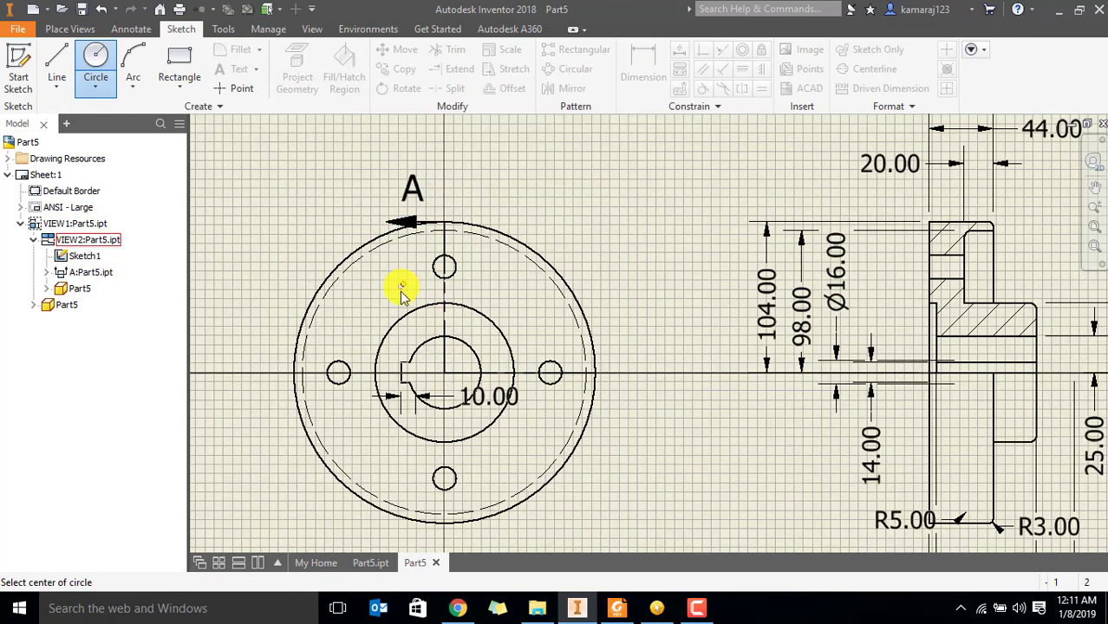
{"action": "left_click", "coordinate": [442, 373]}
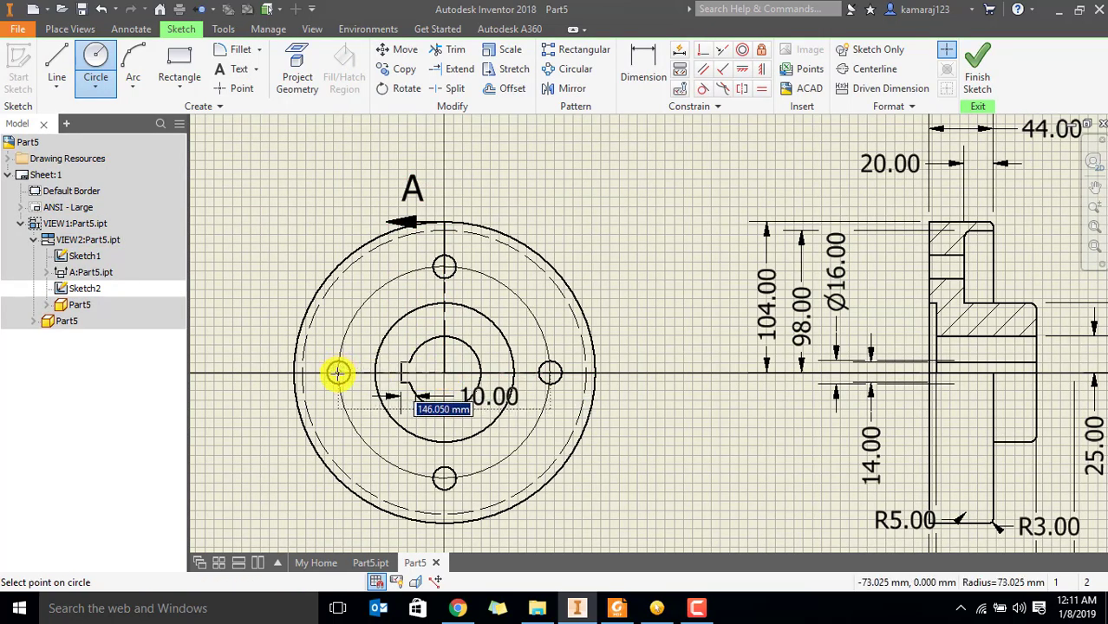
{"action": "left_click", "coordinate": [338, 372]}
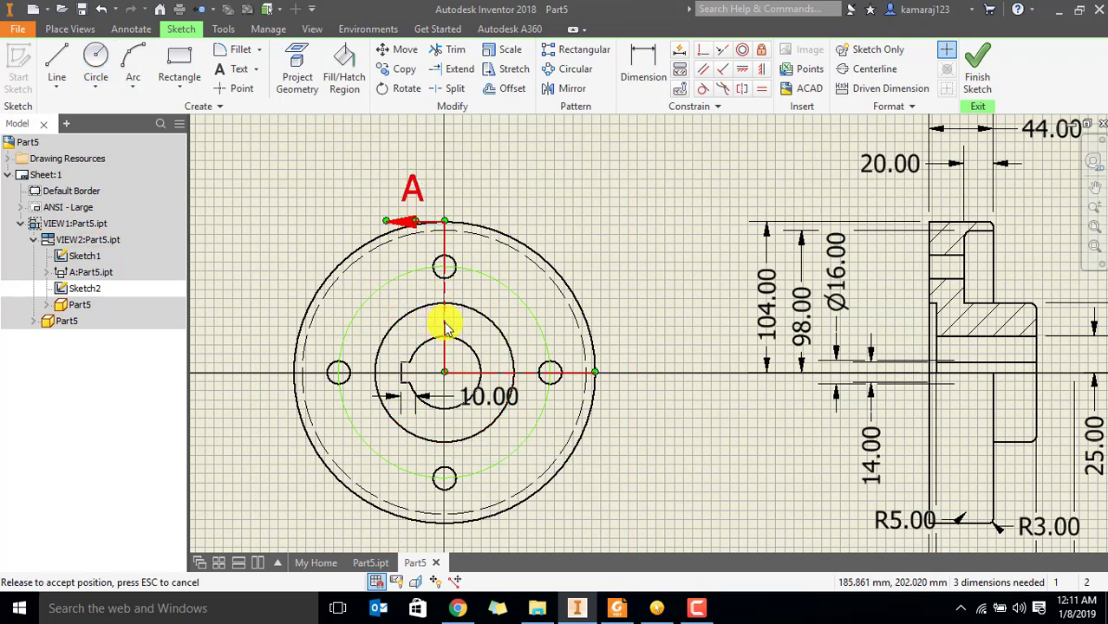
{"action": "scroll", "coordinate": [445, 322], "scroll_direction": "down", "scroll_amount": 2}
{"action": "left_click", "coordinate": [985, 73]}
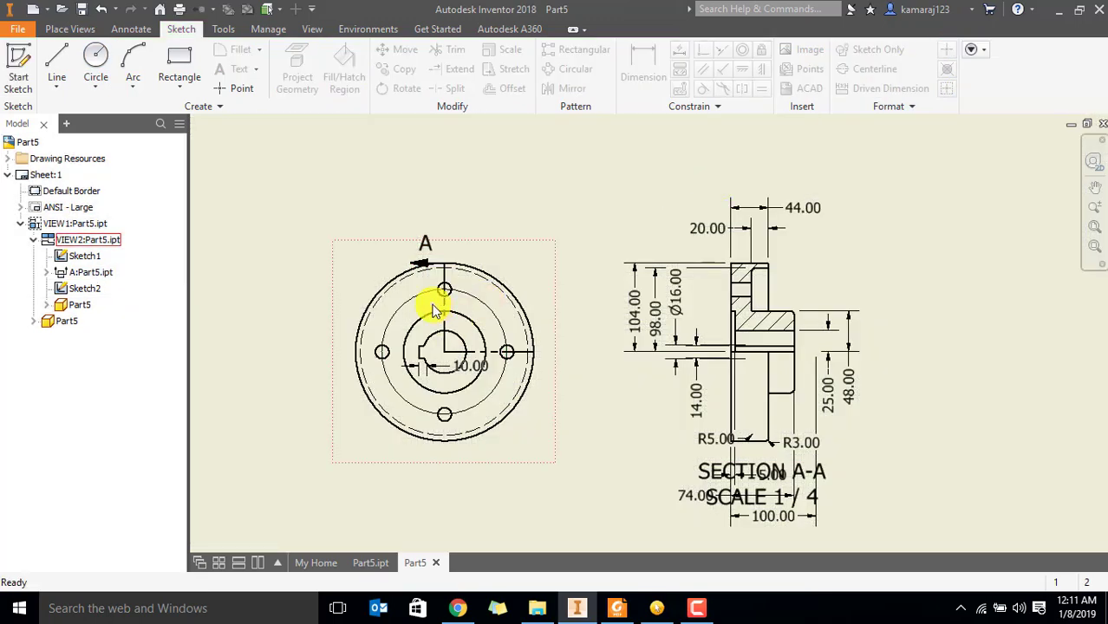
{"action": "scroll", "coordinate": [403, 287], "scroll_direction": "up", "scroll_amount": 4}
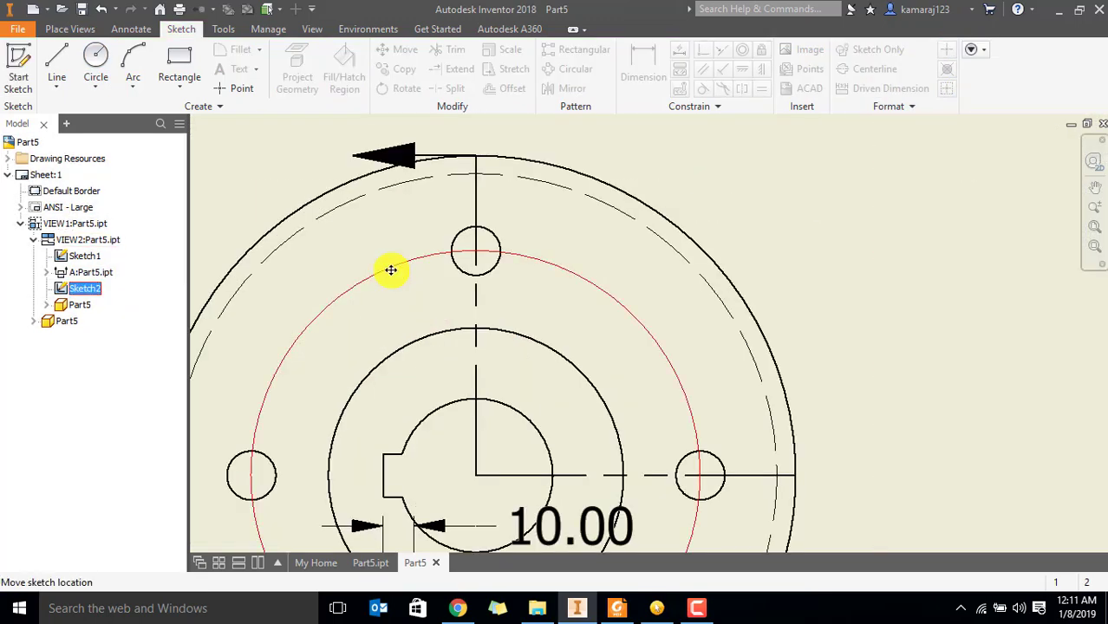
{"action": "double_click", "coordinate": [391, 270]}
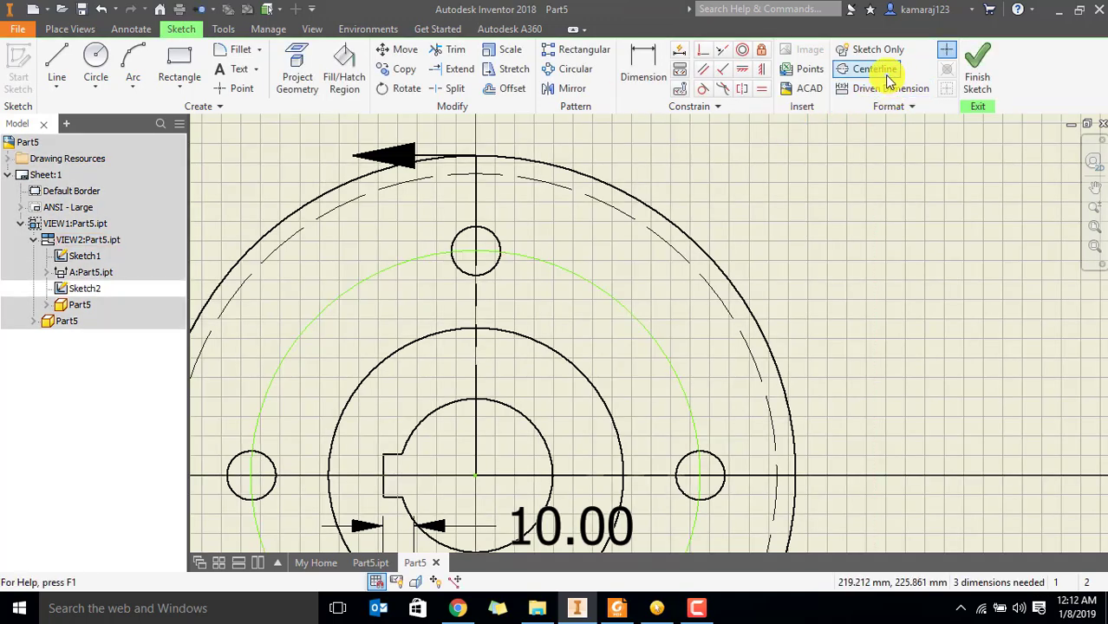
{"action": "left_click", "coordinate": [974, 63]}
{"action": "scroll", "coordinate": [638, 322], "scroll_direction": "down", "scroll_amount": 5}
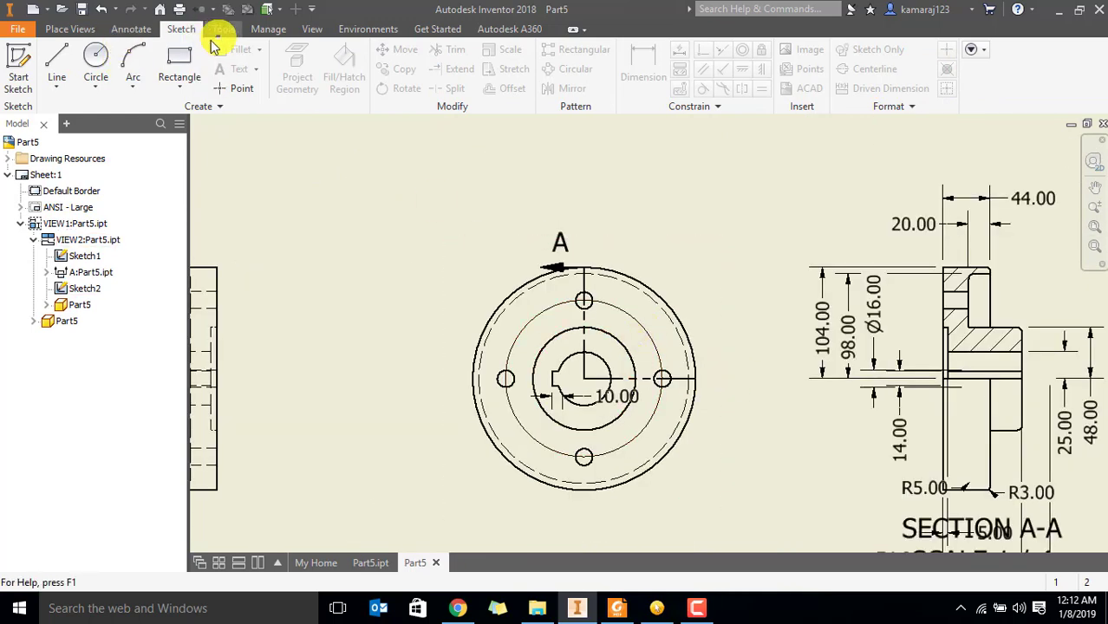
Try a diameter dimension on the sketched bolt circle of the circular view, and undo it
{"action": "left_click", "coordinate": [131, 30]}
{"action": "left_click", "coordinate": [26, 62]}
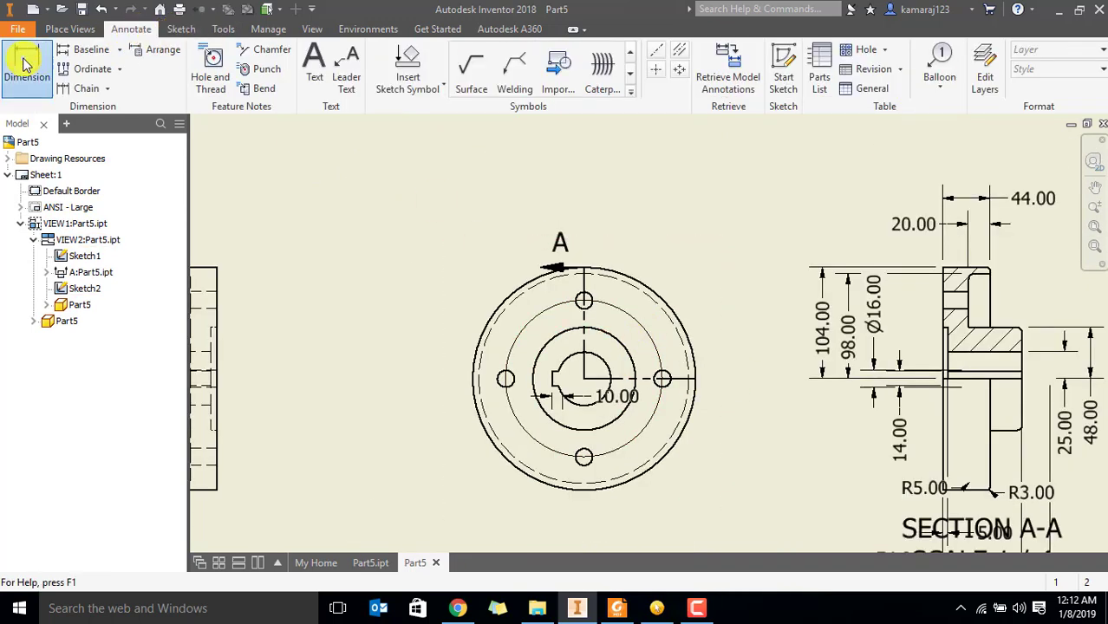
{"action": "left_click", "coordinate": [541, 321]}
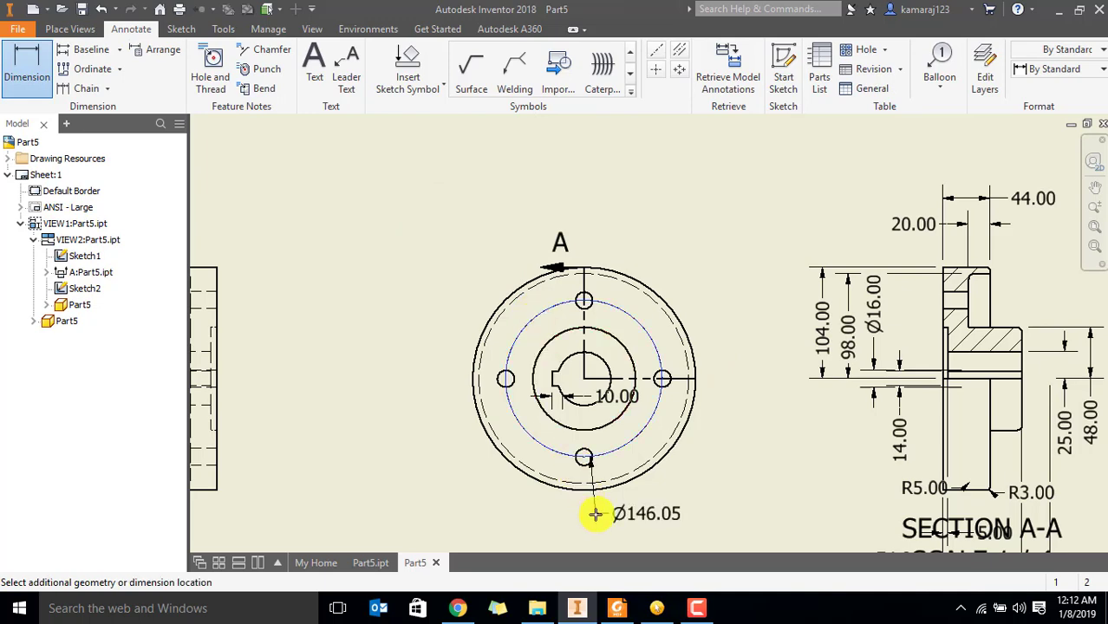
{"action": "left_click", "coordinate": [705, 485]}
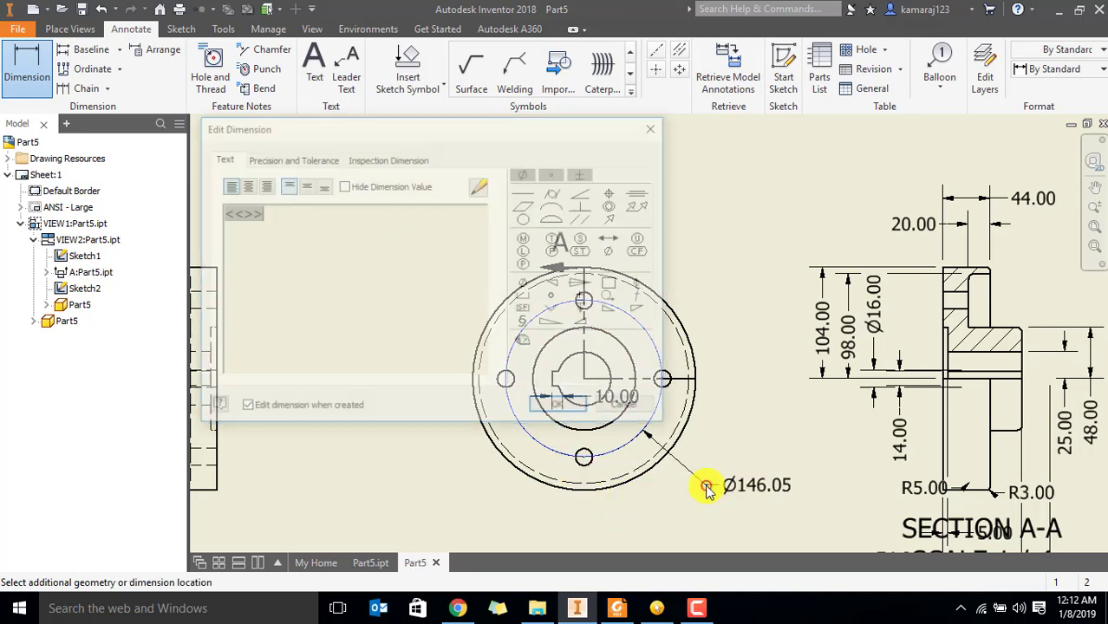
{"action": "left_click", "coordinate": [561, 407]}
{"action": "key", "text": "Escape"}
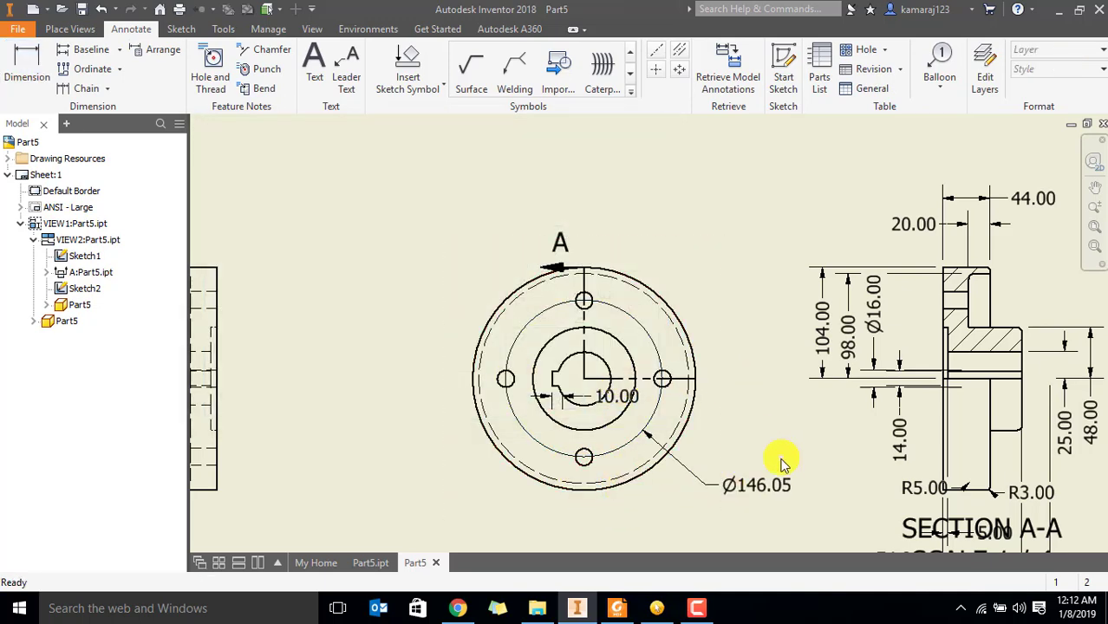
{"action": "key", "text": "ctrl+z"}
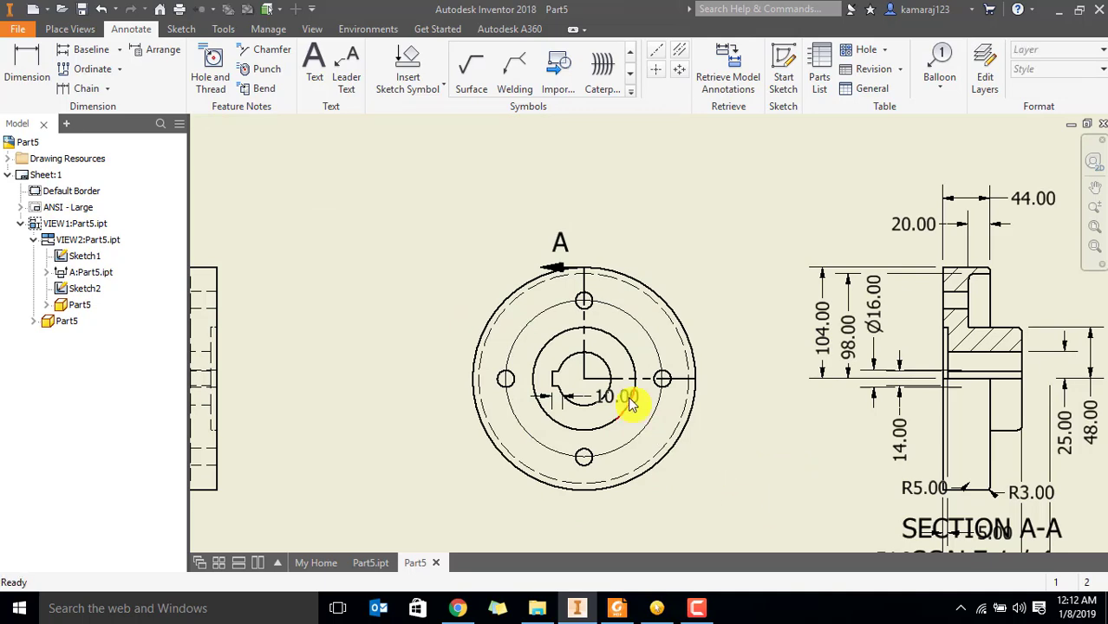
Edit the bolt circle sketch, set the circle's diameter to 146 mm, and finish the sketch
{"action": "scroll", "coordinate": [629, 384], "scroll_direction": "up", "scroll_amount": 3}
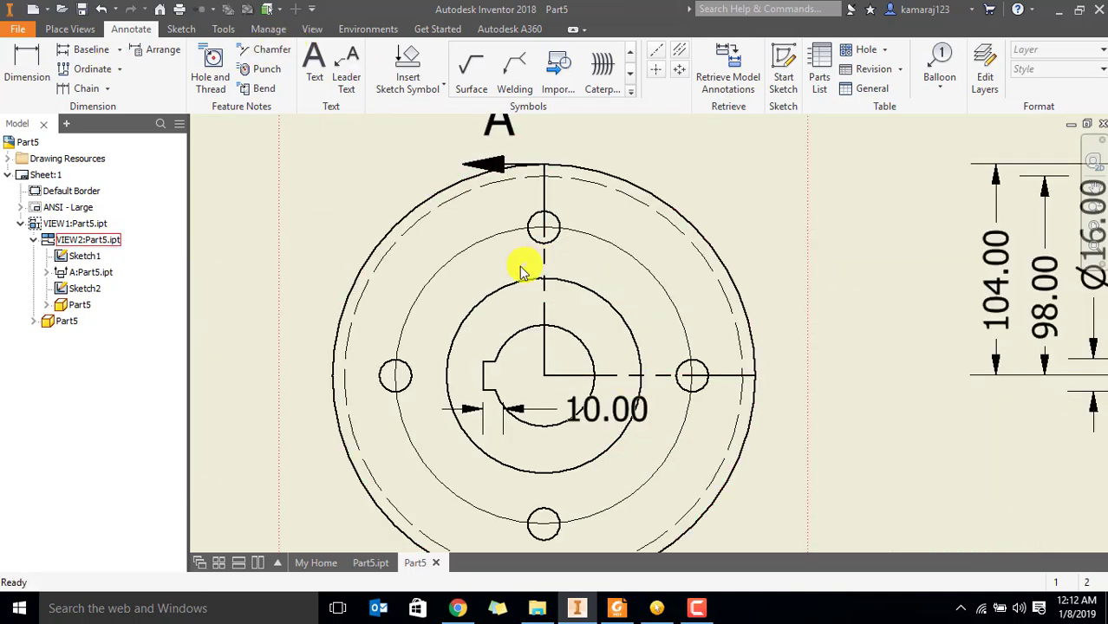
{"action": "double_click", "coordinate": [475, 242]}
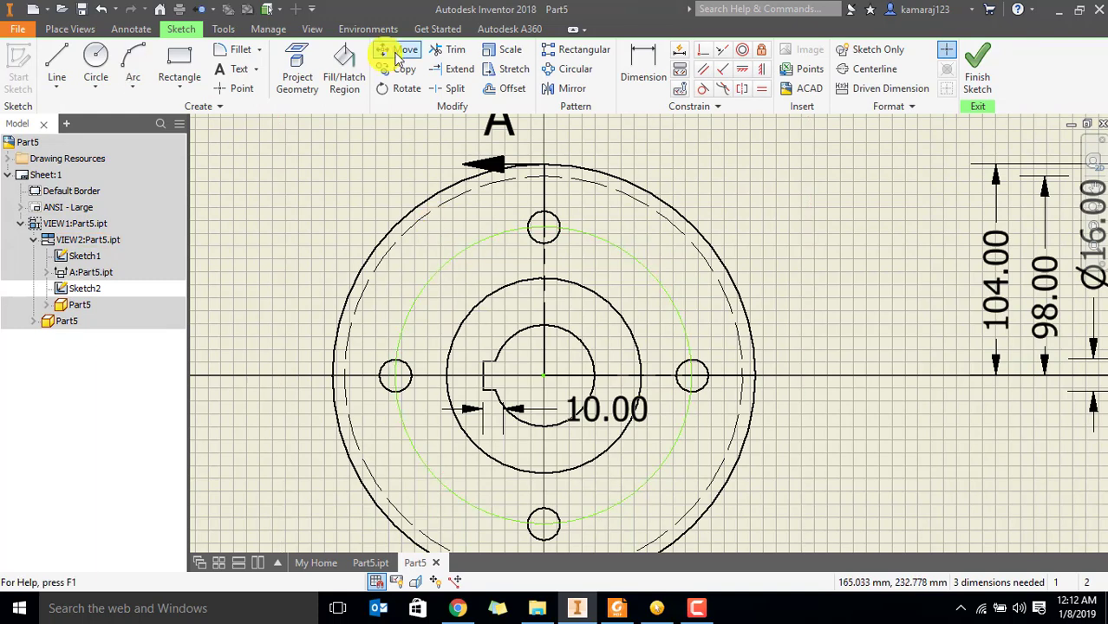
{"action": "left_click", "coordinate": [640, 62]}
{"action": "left_click", "coordinate": [469, 243]}
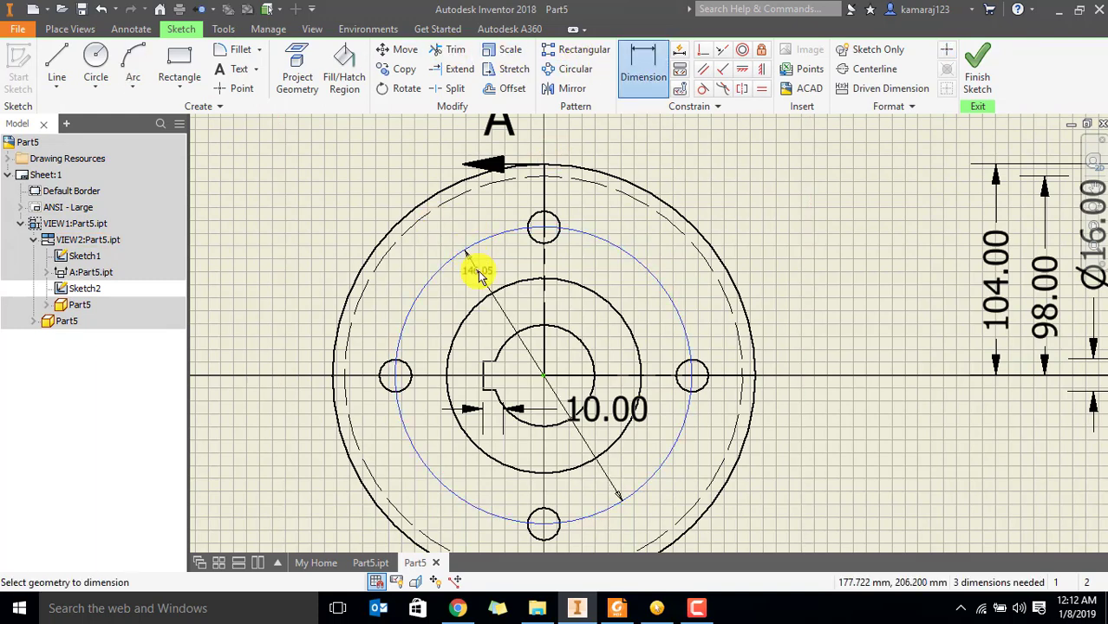
{"action": "left_click", "coordinate": [480, 272]}
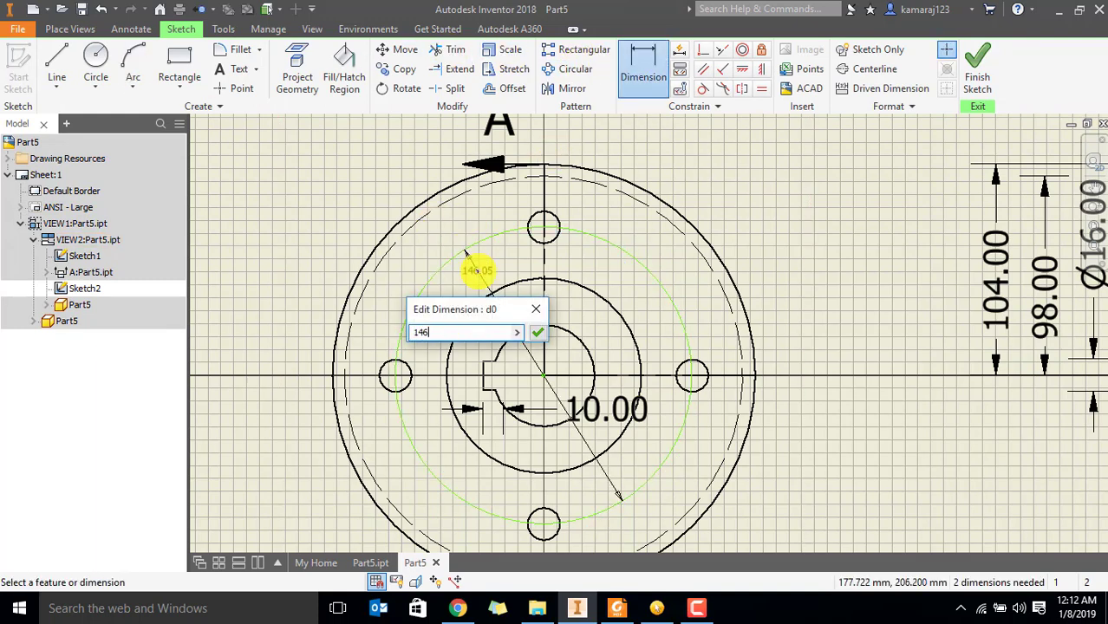
{"action": "key", "text": "Return"}
{"action": "left_click", "coordinate": [977, 68]}
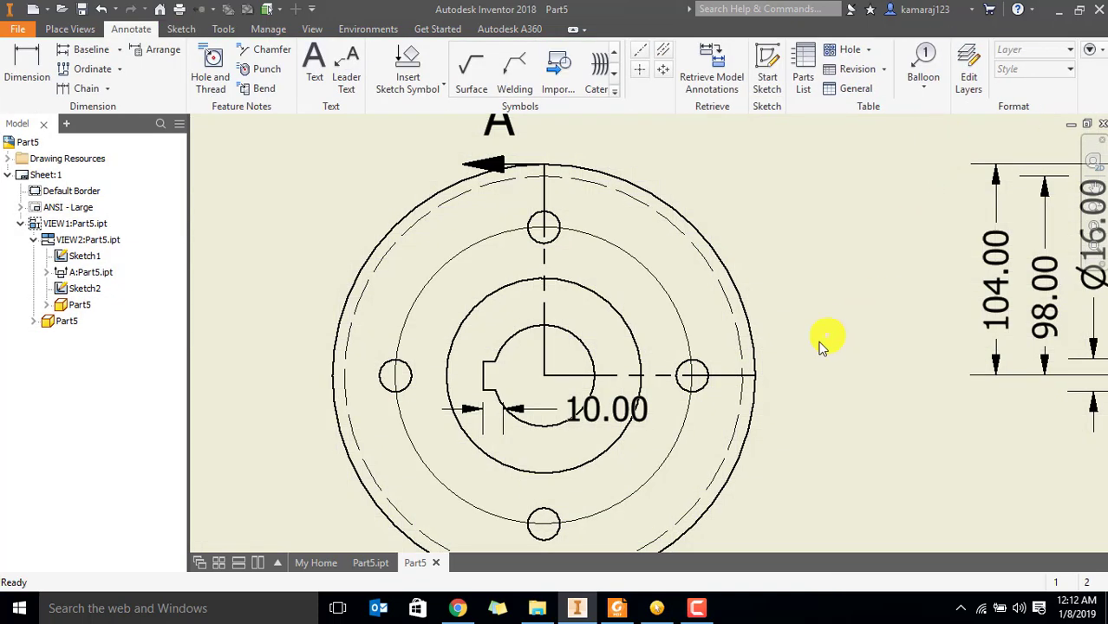
Add a diameter dimension to the bolt circle and place it outside the circular view at its lower right
{"action": "left_click", "coordinate": [26, 68]}
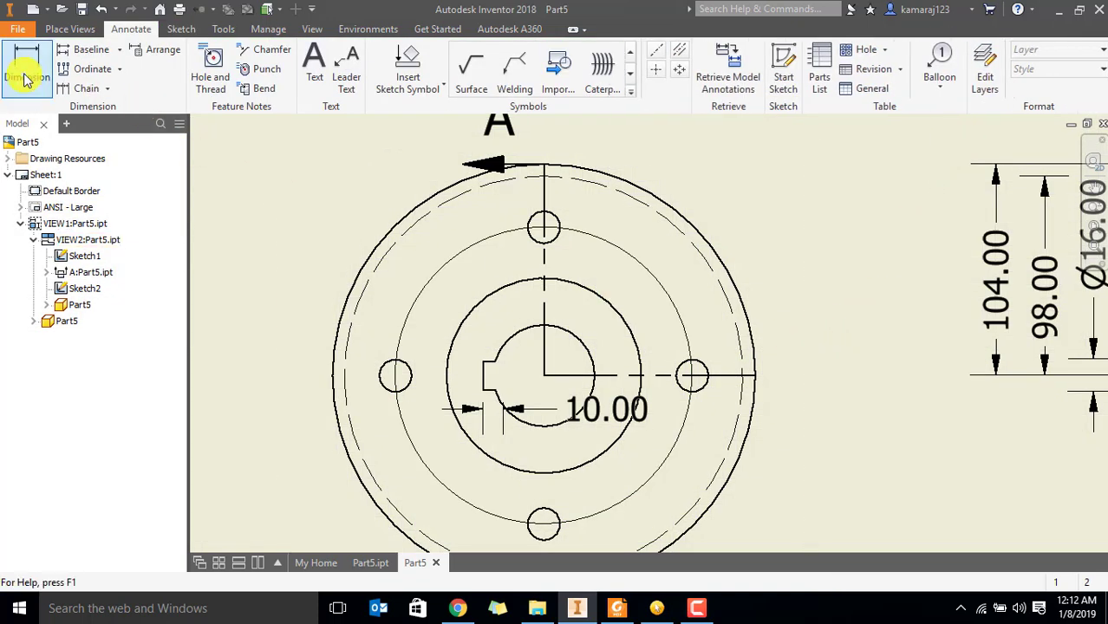
{"action": "left_click", "coordinate": [668, 292]}
{"action": "left_click", "coordinate": [792, 492]}
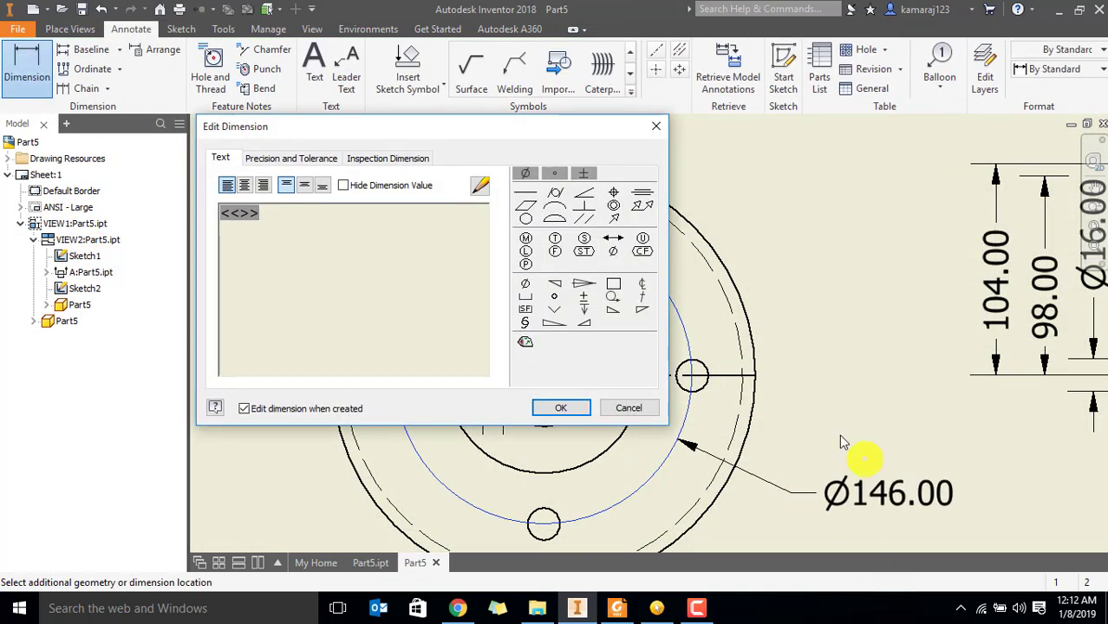
{"action": "left_click", "coordinate": [564, 409]}
{"action": "scroll", "coordinate": [572, 477], "scroll_direction": "down", "scroll_amount": 4}
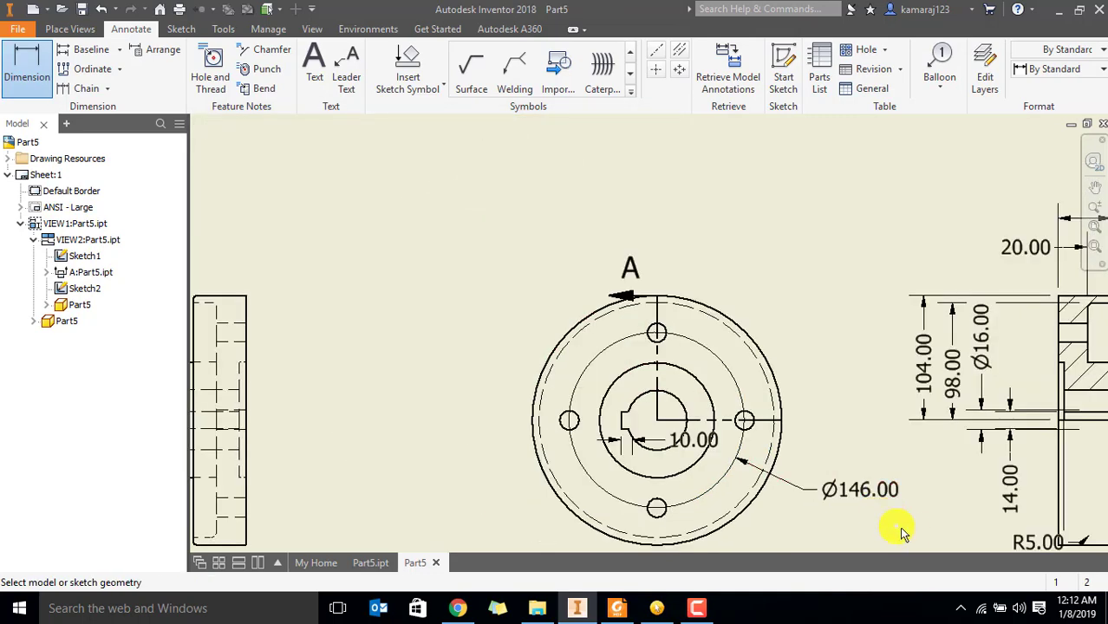
{"action": "middle_click_drag", "start_coordinate": [902, 533], "coordinate": [705, 446]}
{"action": "key", "text": "Escape"}
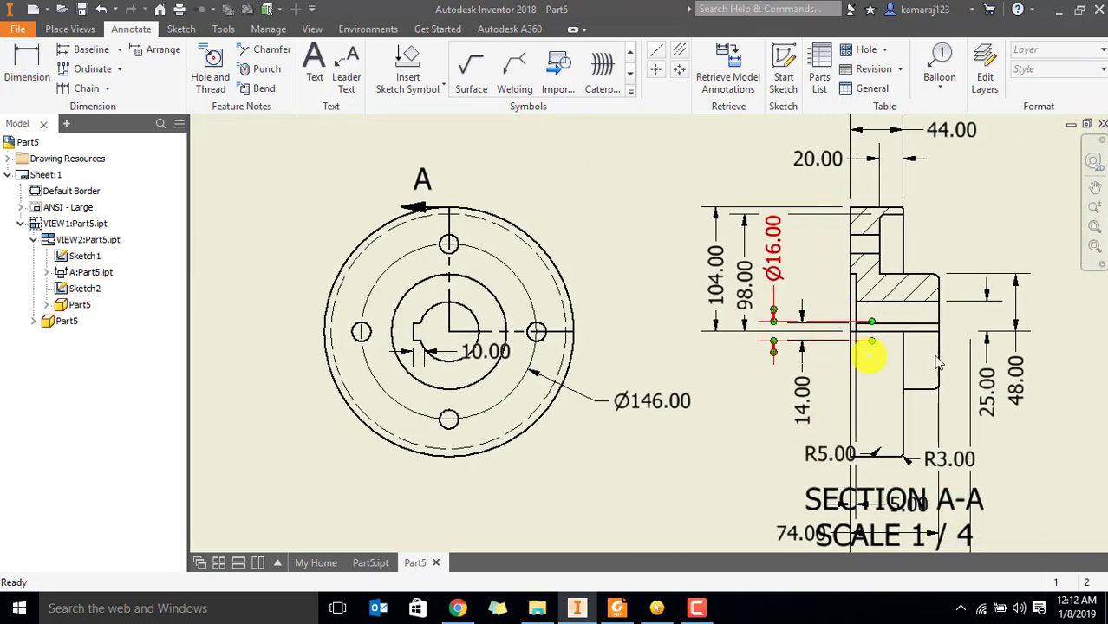
Delete the 104.00 dimension from section A-A and dimension the outer circle's diameter at the circular view's upper right instead
{"action": "mouse_move", "coordinate": [871, 351]}
{"action": "middle_mouse_down"}
{"action": "mouse_move", "coordinate": [824, 295]}
{"action": "mouse_move", "coordinate": [742, 347]}
{"action": "mouse_move", "coordinate": [854, 399]}
{"action": "mouse_move", "coordinate": [894, 368]}
{"action": "middle_mouse_up"}
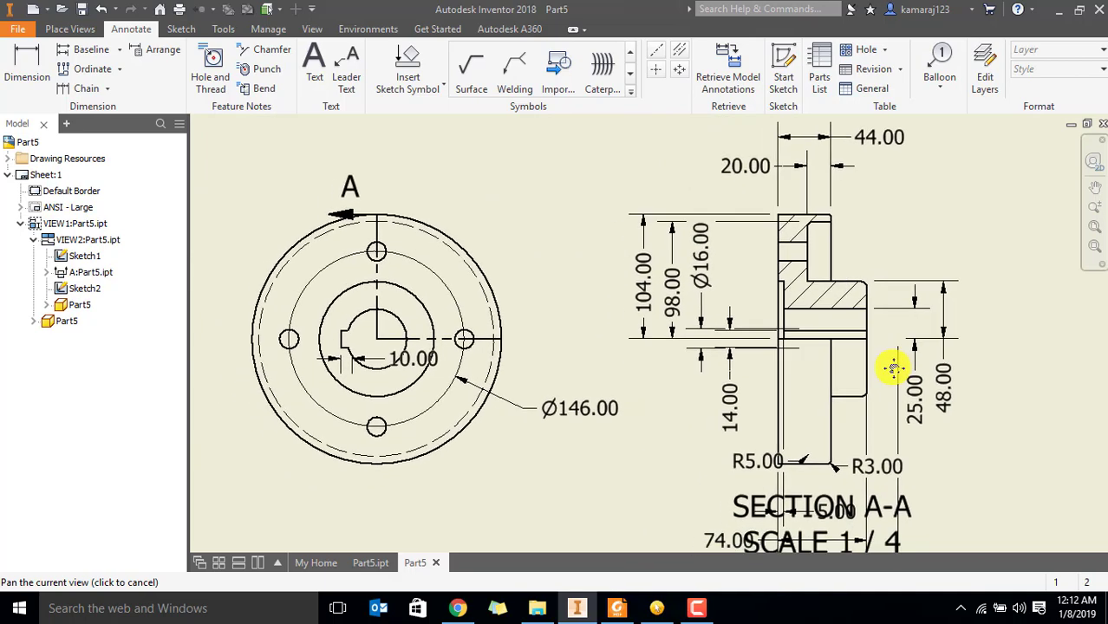
{"action": "key", "text": "Delete"}
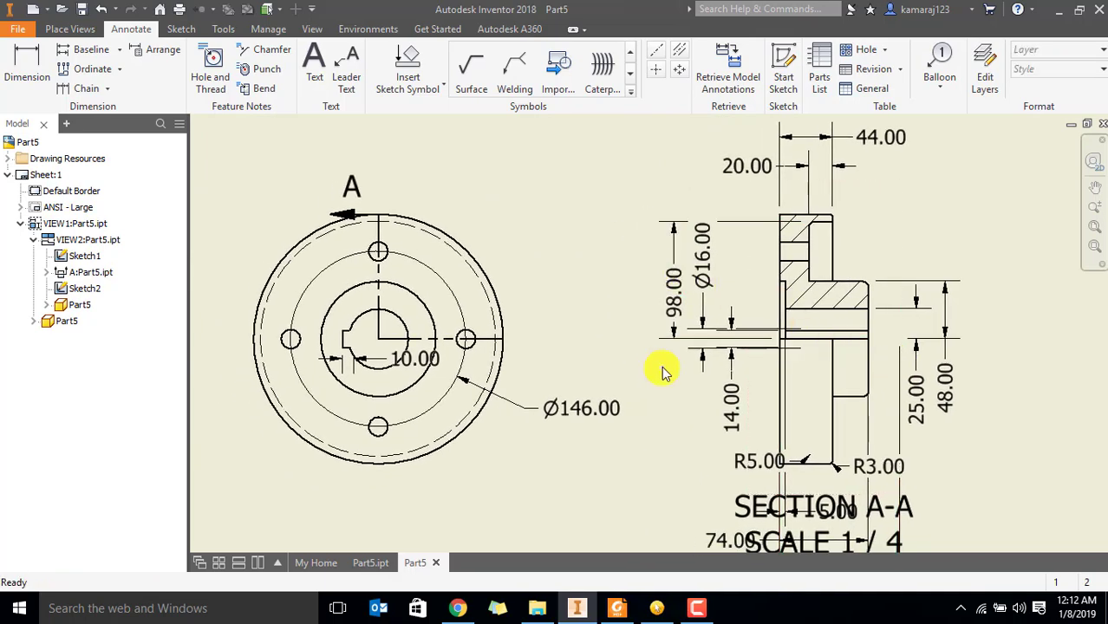
{"action": "left_click", "coordinate": [27, 65]}
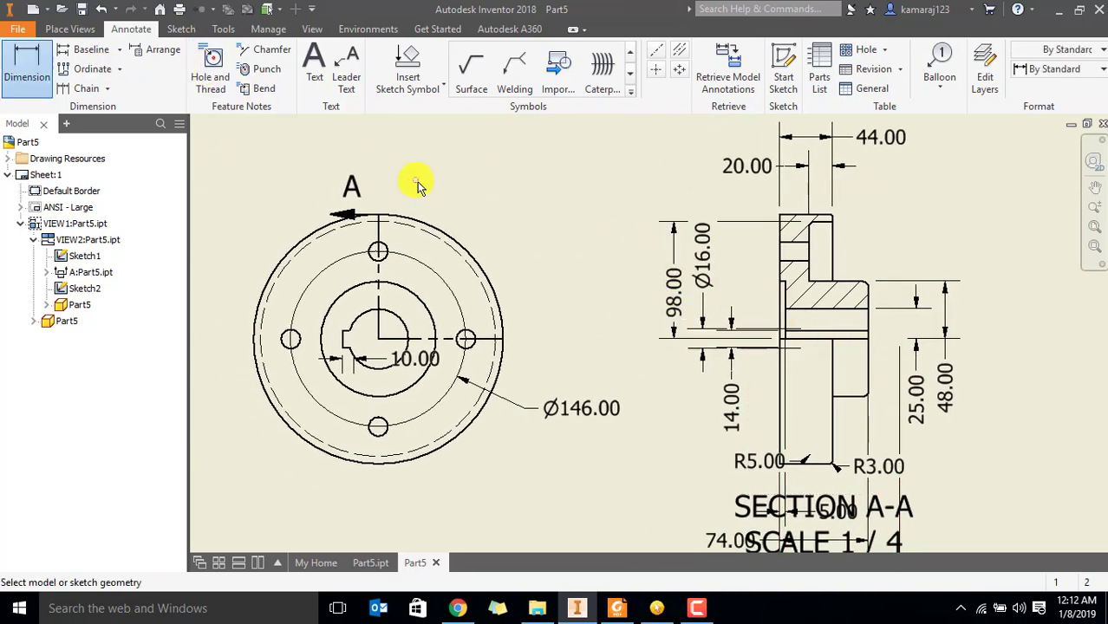
{"action": "left_click", "coordinate": [434, 228]}
{"action": "left_click", "coordinate": [465, 205]}
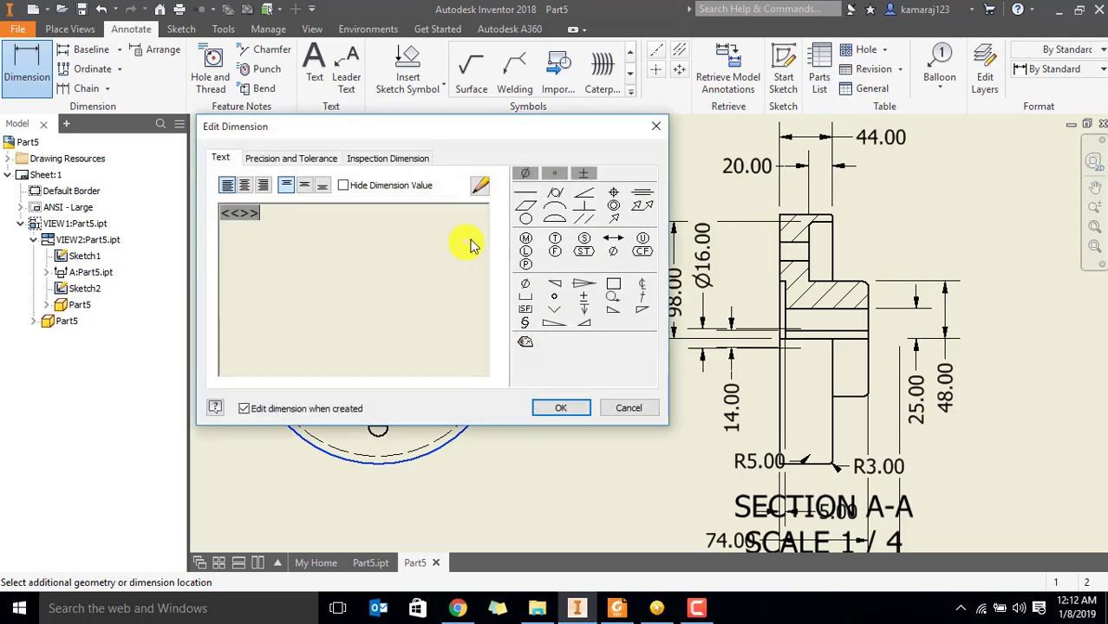
{"action": "left_click", "coordinate": [565, 410]}
Dimension the diameter of the dashed circle in the circular view, placing it just below the outer-diameter dimension
{"action": "left_click", "coordinate": [450, 247]}
{"action": "left_click", "coordinate": [497, 248]}
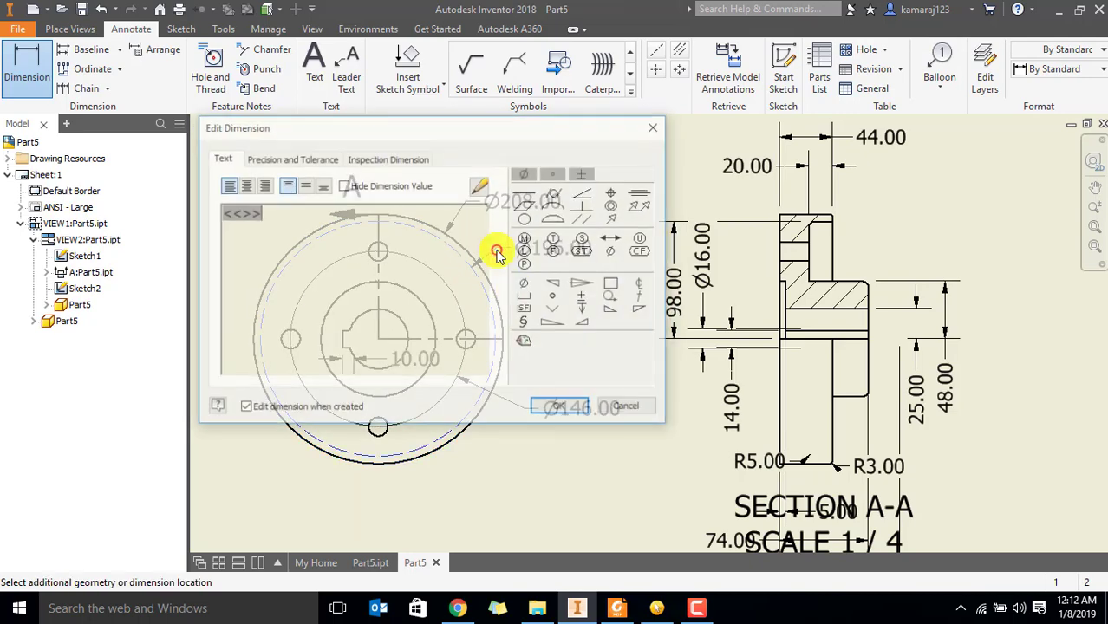
{"action": "left_click", "coordinate": [559, 402]}
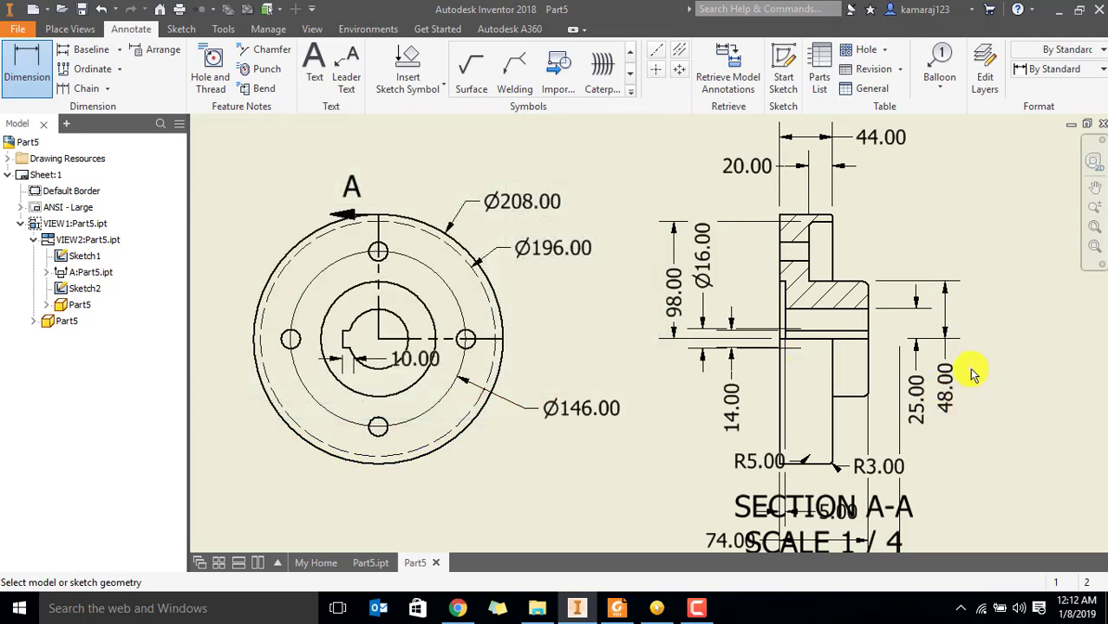
Move the SECTION A-A label and scale text below the horizontal dimensions of the section view
{"action": "middle_click_drag", "start_coordinate": [974, 417], "coordinate": [955, 262]}
{"action": "left_click", "coordinate": [762, 191]}
{"action": "left_click", "coordinate": [881, 191]}
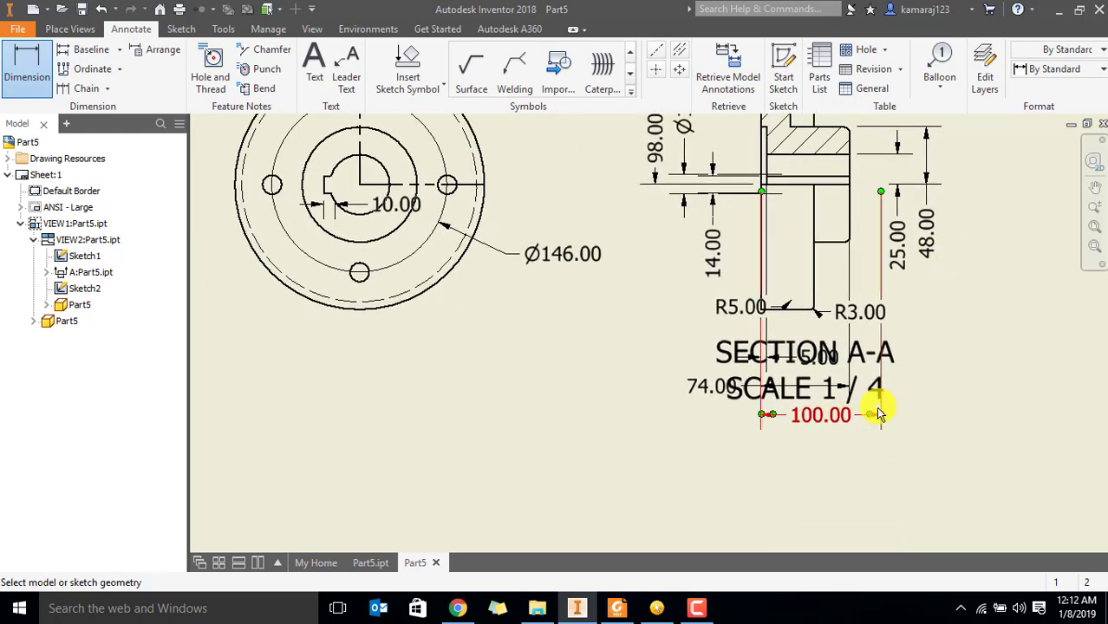
{"action": "left_click", "coordinate": [819, 416]}
{"action": "left_click_drag", "start_coordinate": [797, 347], "coordinate": [807, 465]}
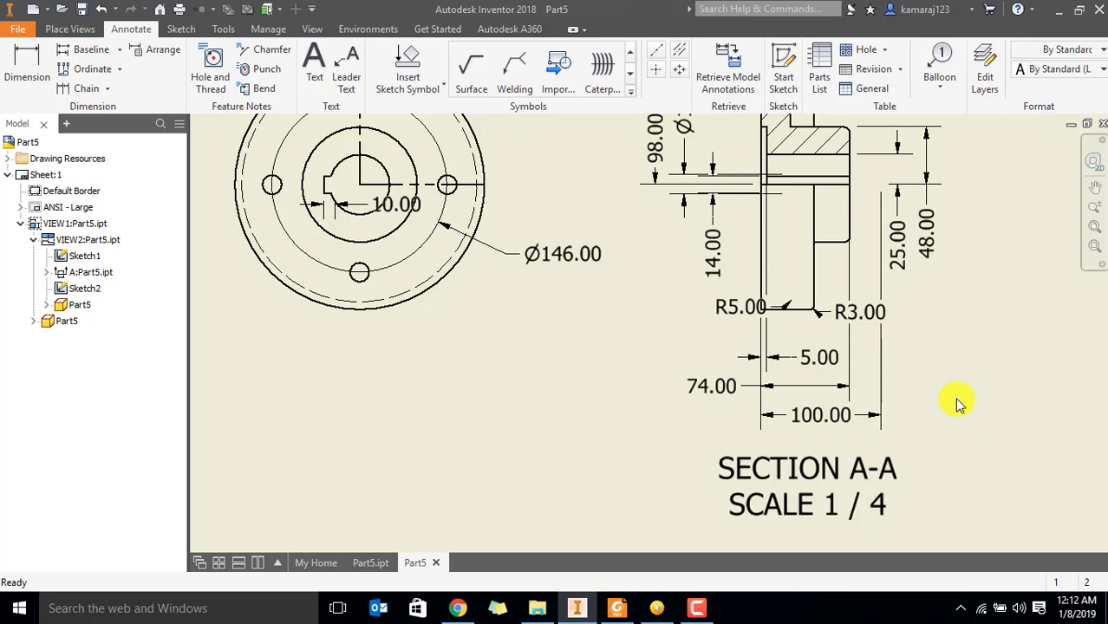
Delete the 100.00 dimension below section A-A and slightly adjust the position of the 74.00 dimension
{"action": "scroll", "coordinate": [958, 403], "scroll_direction": "down", "scroll_amount": 2}
{"action": "scroll", "coordinate": [983, 334], "scroll_direction": "up", "scroll_amount": 3}
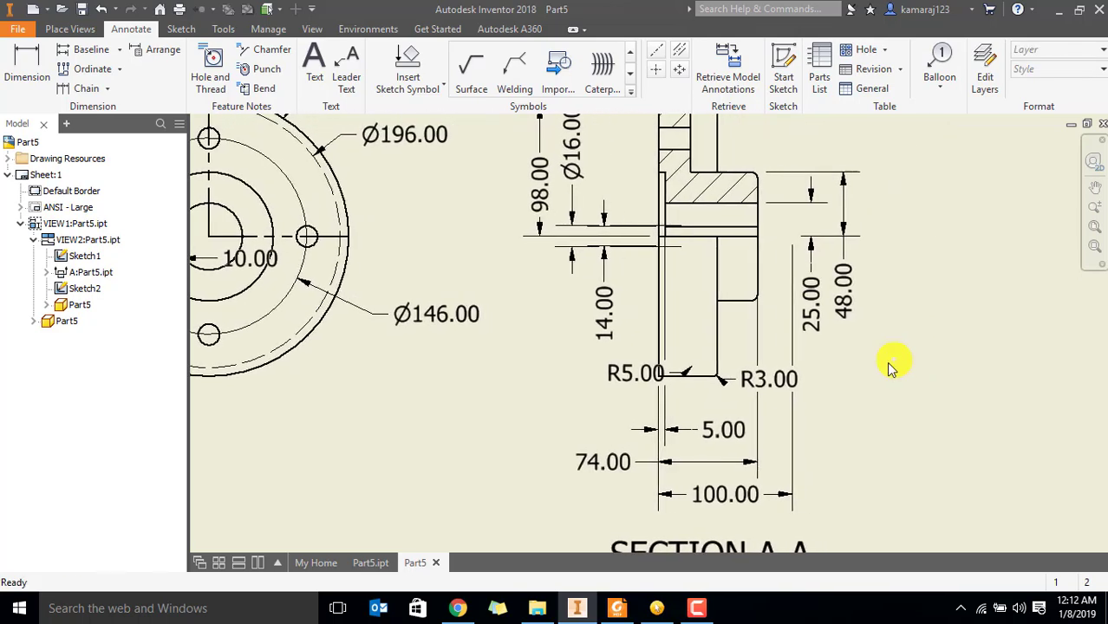
{"action": "left_click", "coordinate": [718, 510]}
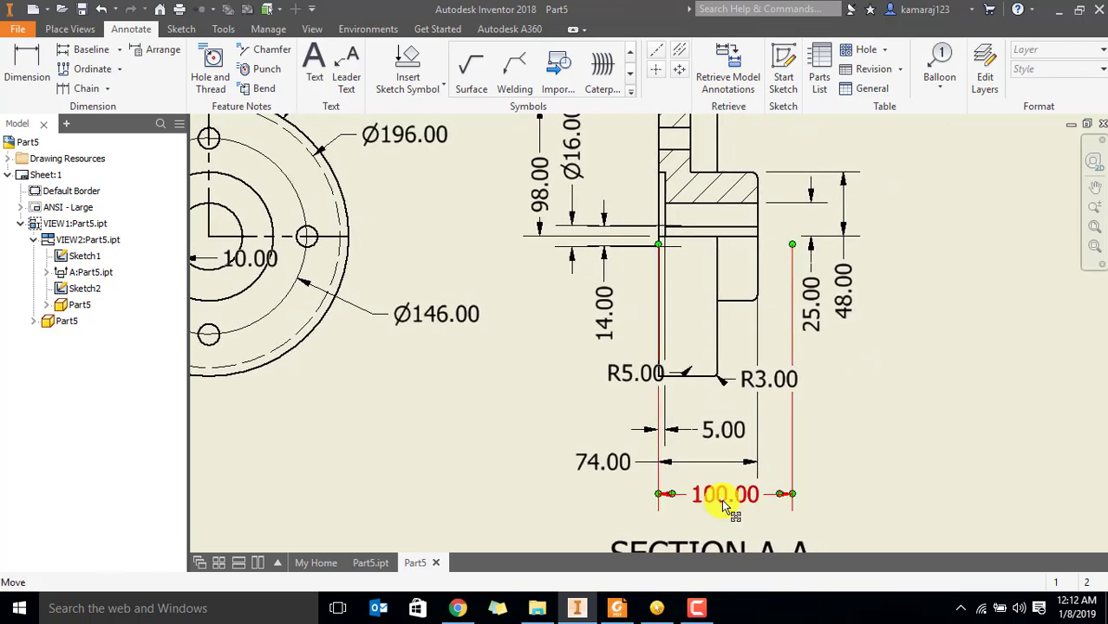
{"action": "key", "text": "Delete"}
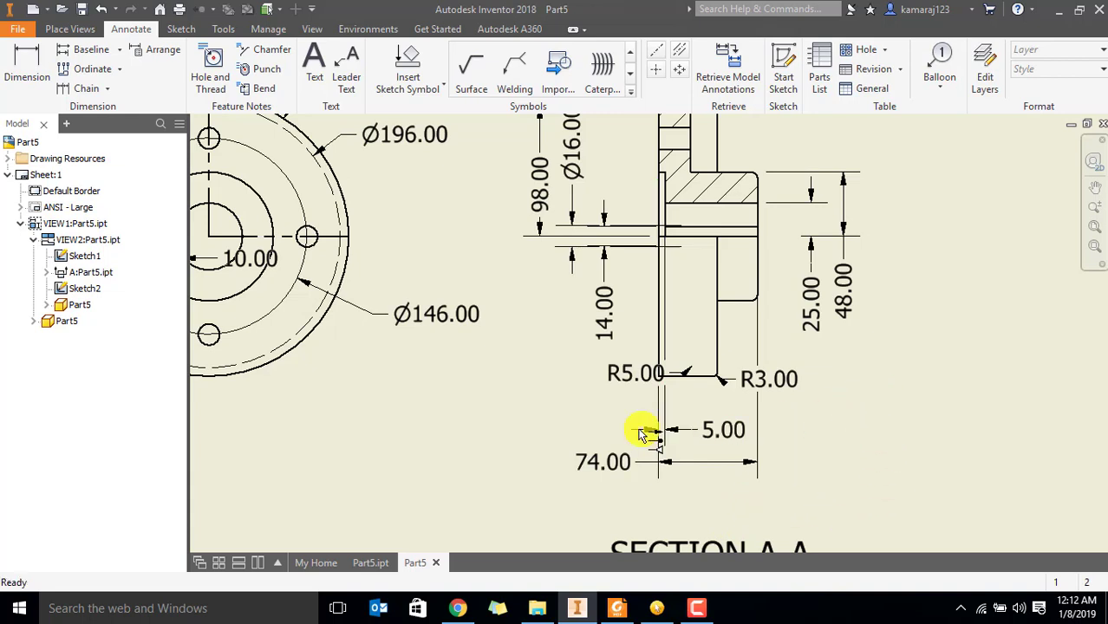
{"action": "left_click", "coordinate": [594, 463]}
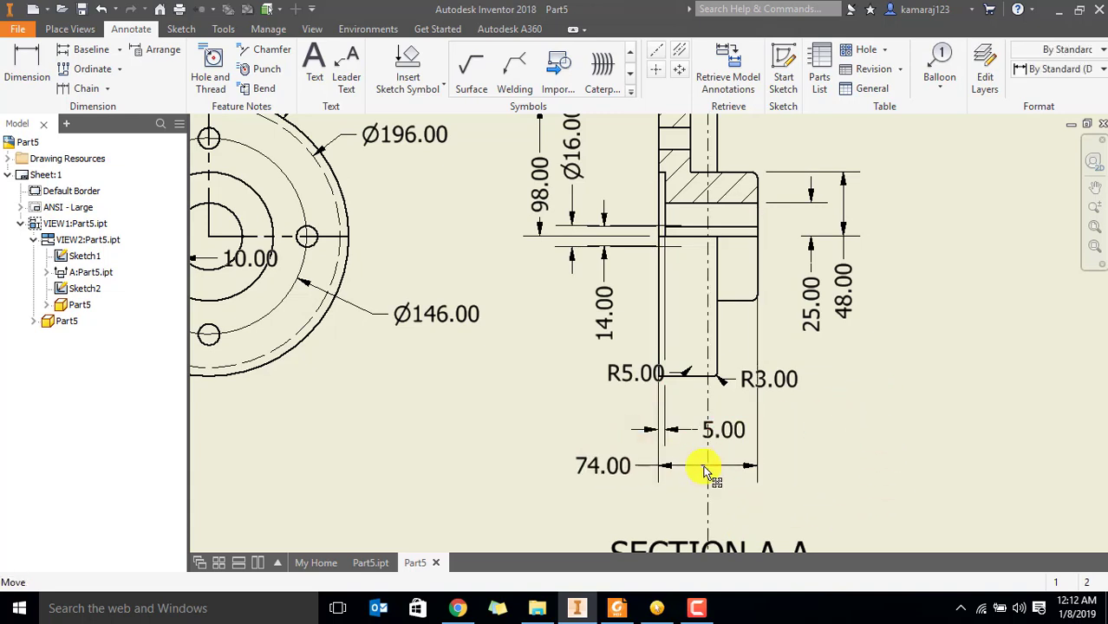
{"action": "left_click_drag", "start_coordinate": [646, 482], "coordinate": [688, 459]}
Create a projected isometric view from the circular view and place it diagonally below, in the sheet's open lower area
{"action": "scroll", "coordinate": [896, 416], "scroll_direction": "up", "scroll_amount": 5}
{"action": "scroll", "coordinate": [911, 347], "scroll_direction": "down", "scroll_amount": 4}
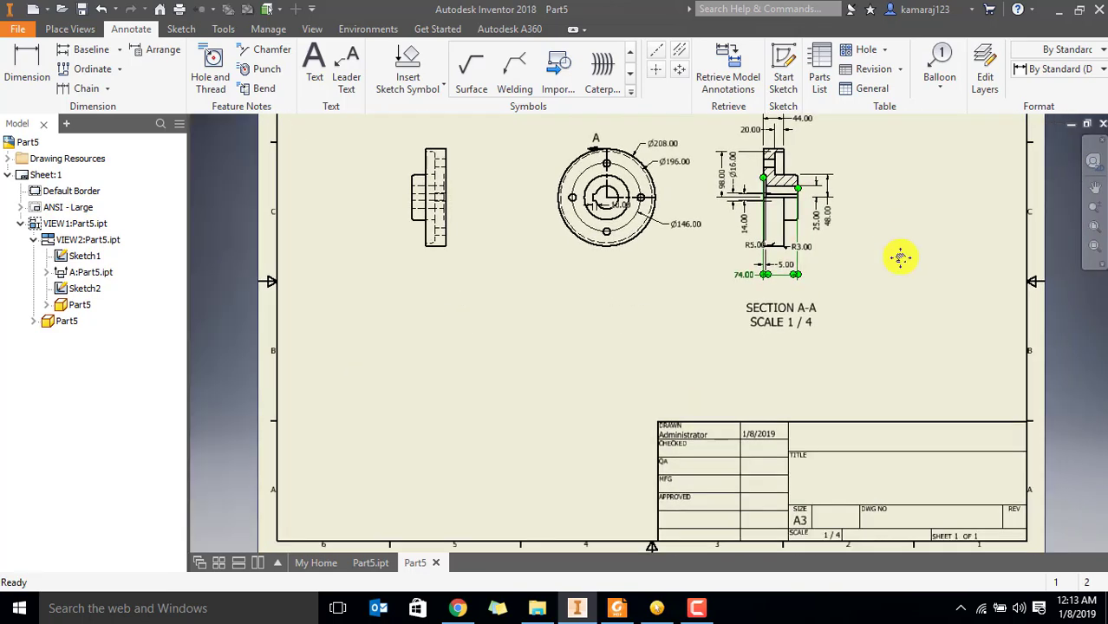
{"action": "left_click", "coordinate": [71, 29]}
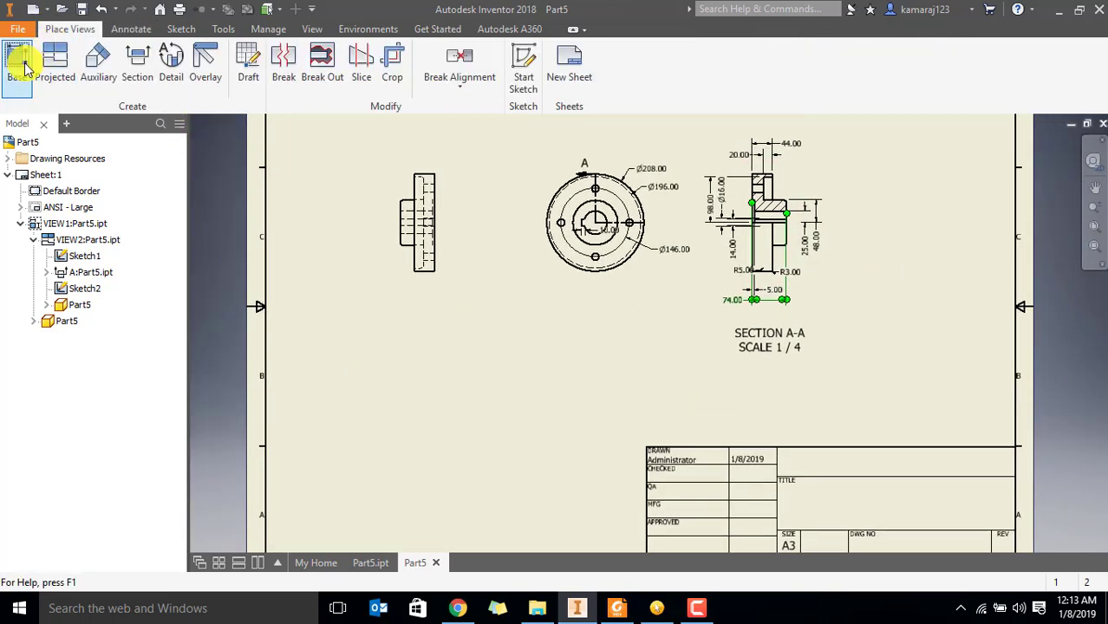
{"action": "left_click", "coordinate": [55, 63]}
{"action": "left_click", "coordinate": [647, 222]}
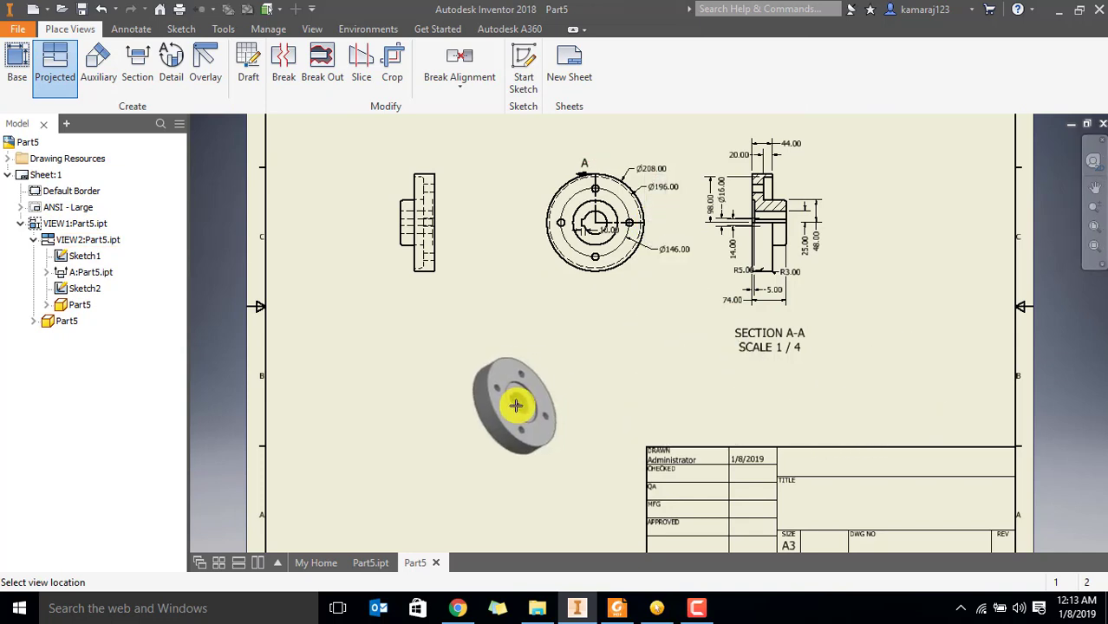
{"action": "left_click", "coordinate": [520, 423]}
{"action": "right_click", "coordinate": [596, 408]}
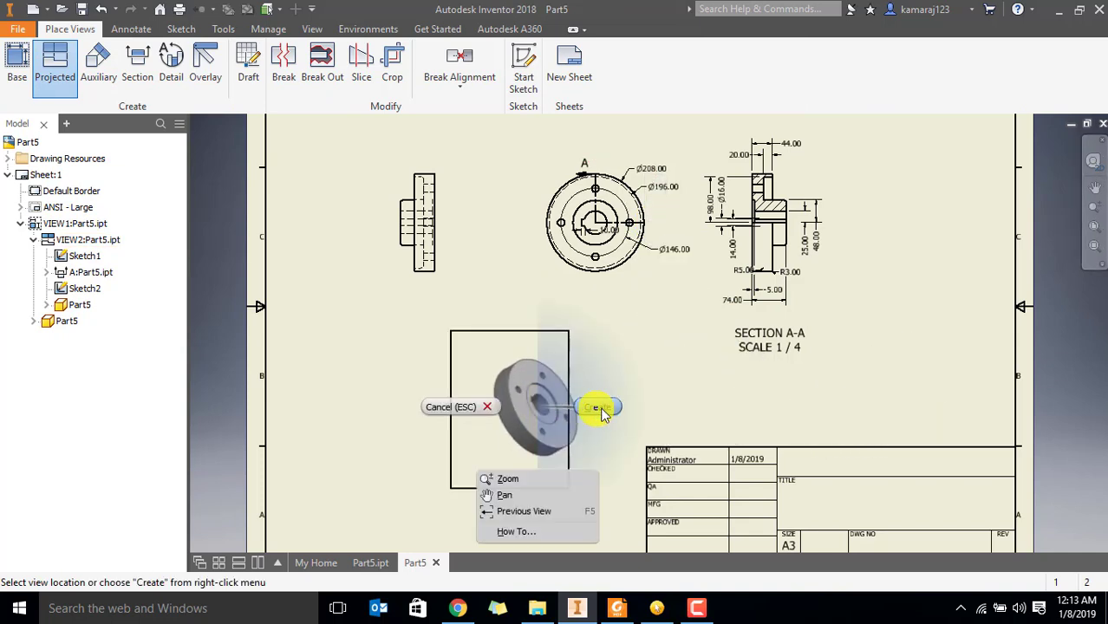
{"action": "left_click", "coordinate": [604, 413]}
Reorient the isometric view to show the flange from the top-front-right corner and set its style to Shaded
{"action": "double_click", "coordinate": [534, 346]}
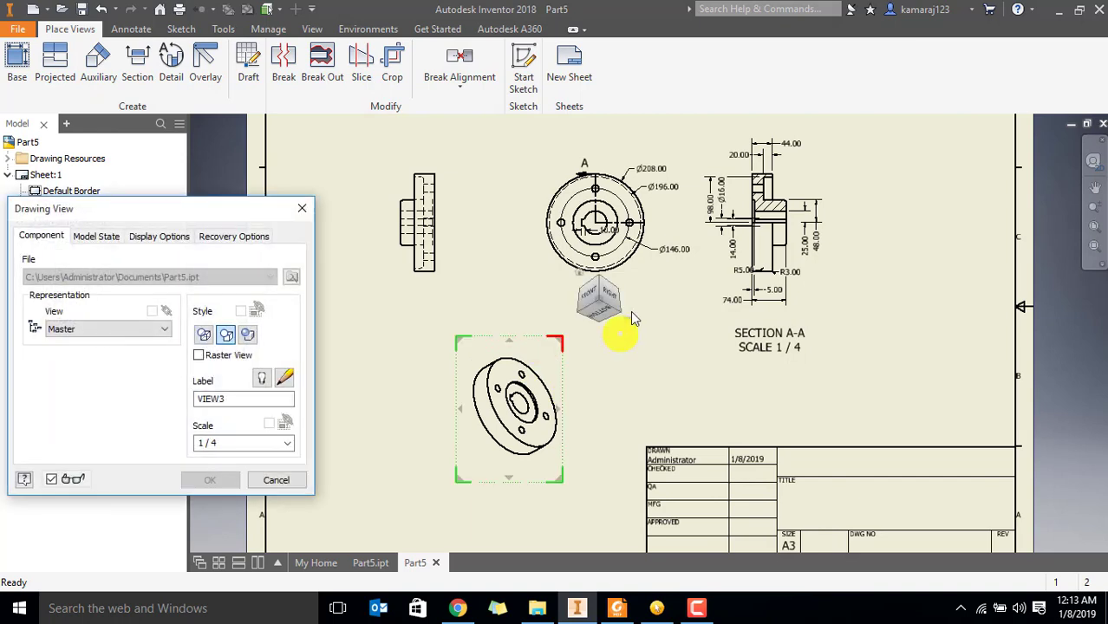
{"action": "left_click", "coordinate": [604, 282]}
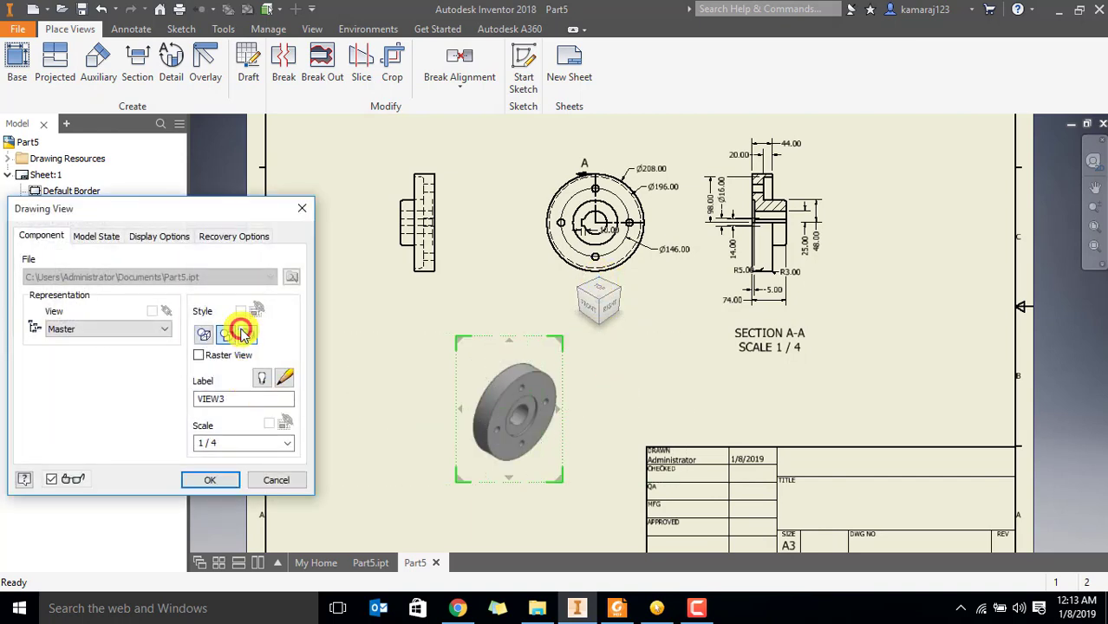
{"action": "left_click", "coordinate": [217, 483]}
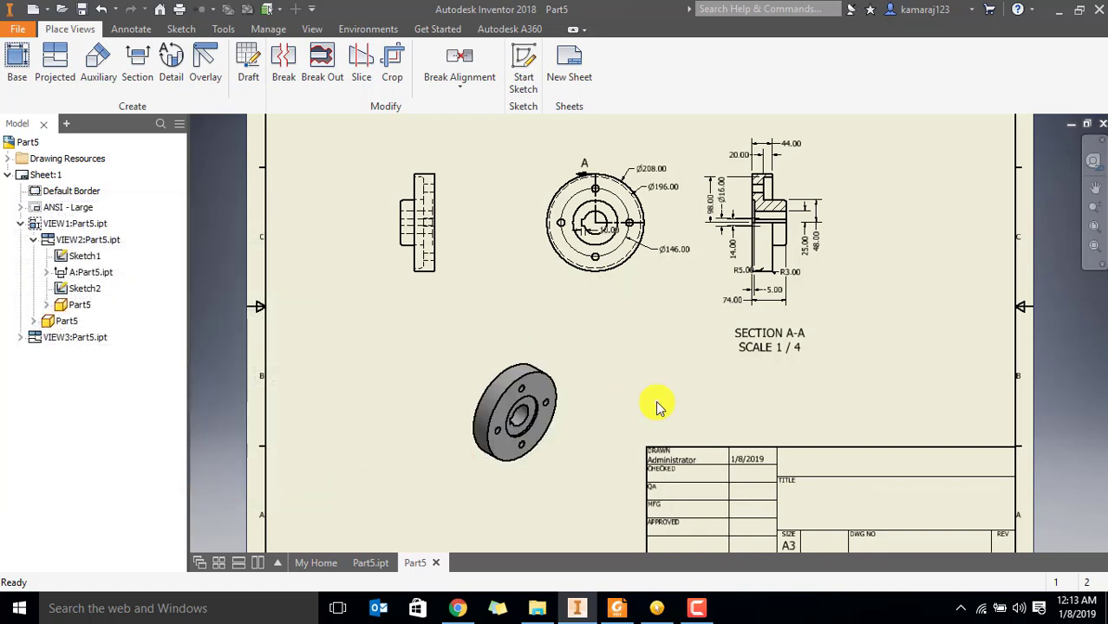
Add the text note FRONT VIEW beneath the hidden-line side profile view
{"action": "scroll", "coordinate": [655, 401], "scroll_direction": "down", "scroll_amount": 3}
{"action": "scroll", "coordinate": [646, 330], "scroll_direction": "up", "scroll_amount": 3}
{"action": "scroll", "coordinate": [580, 379], "scroll_direction": "up", "scroll_amount": 1}
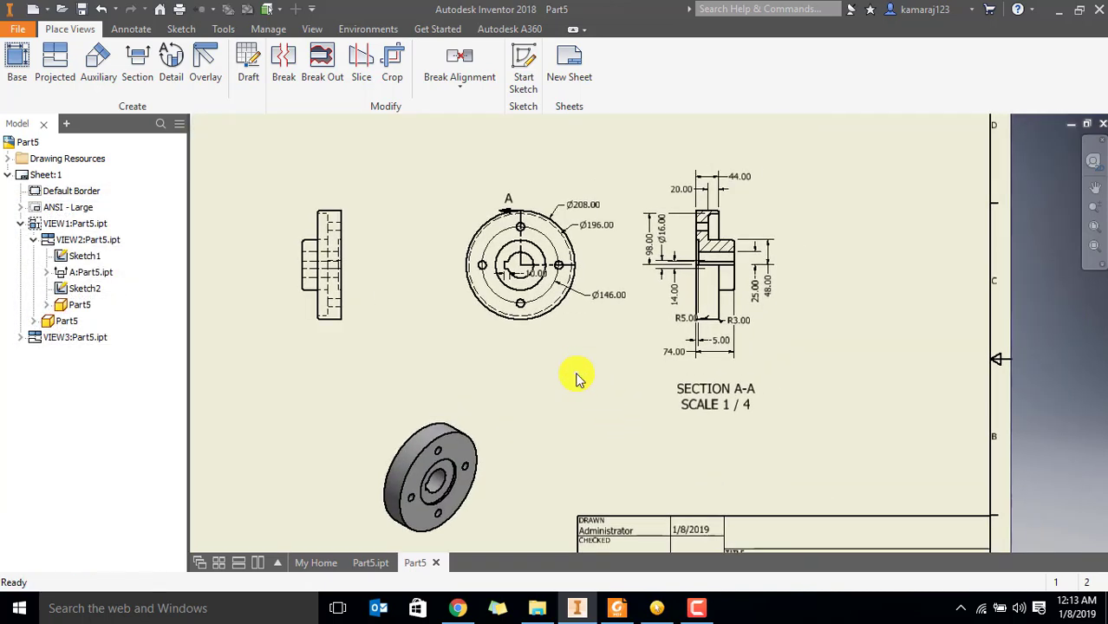
{"action": "scroll", "coordinate": [581, 347], "scroll_direction": "up", "scroll_amount": 3}
{"action": "scroll", "coordinate": [581, 345], "scroll_direction": "down", "scroll_amount": 2}
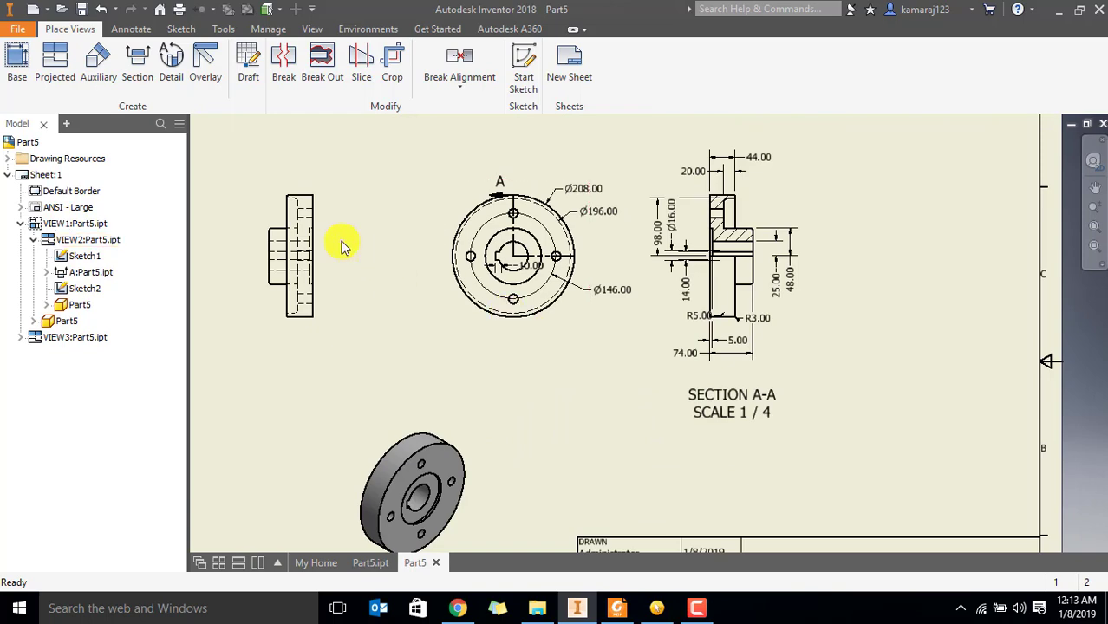
{"action": "left_click", "coordinate": [138, 29]}
{"action": "left_click", "coordinate": [314, 73]}
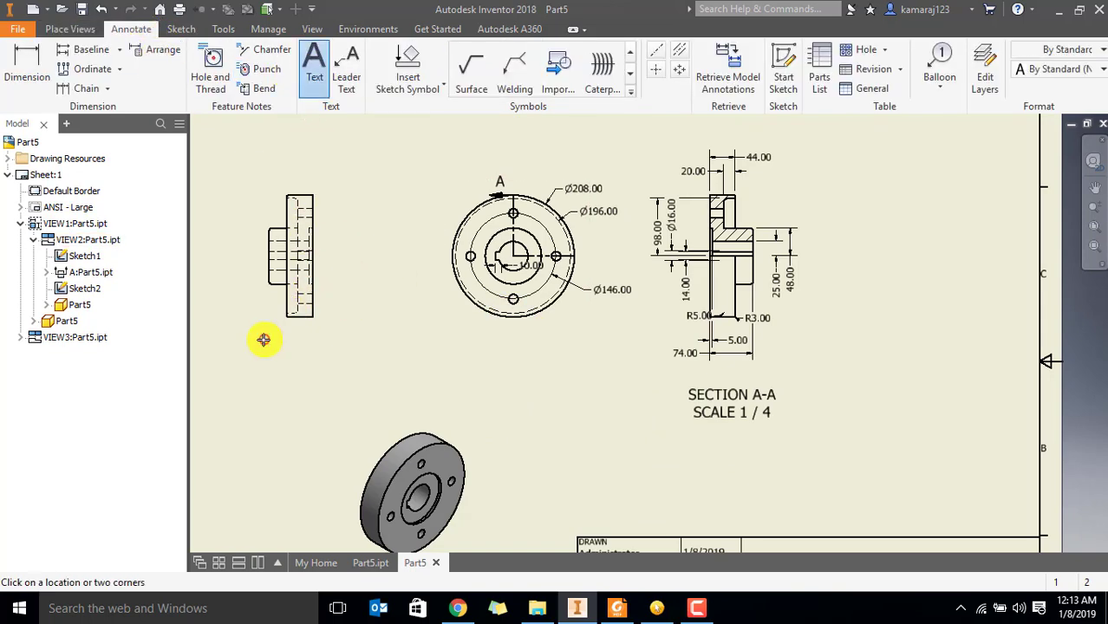
{"action": "left_click", "coordinate": [286, 382]}
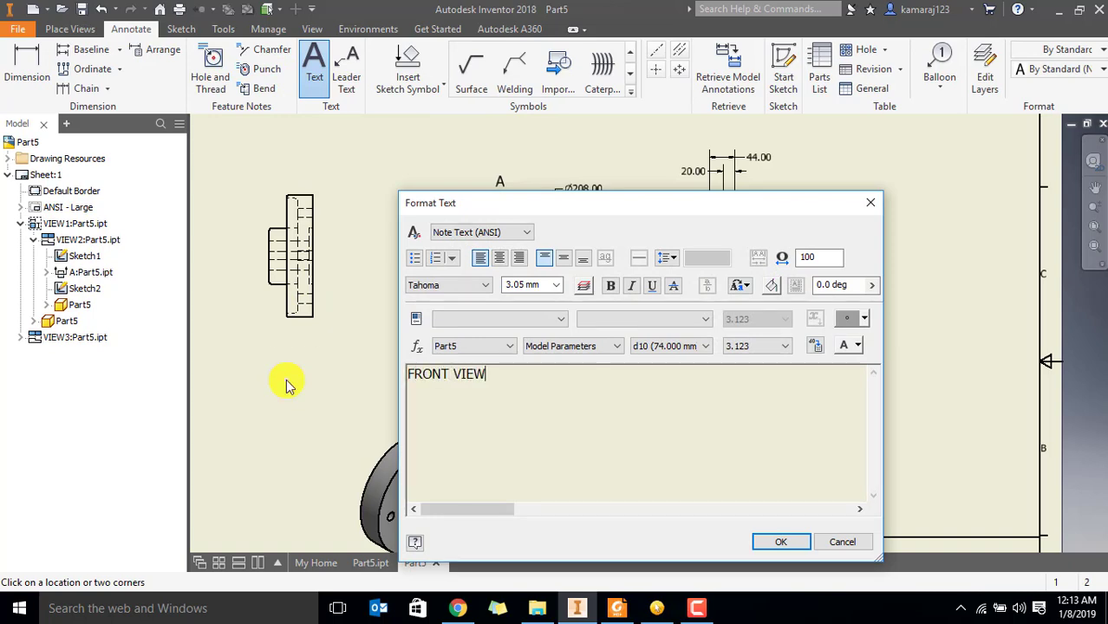
{"action": "left_click", "coordinate": [780, 541]}
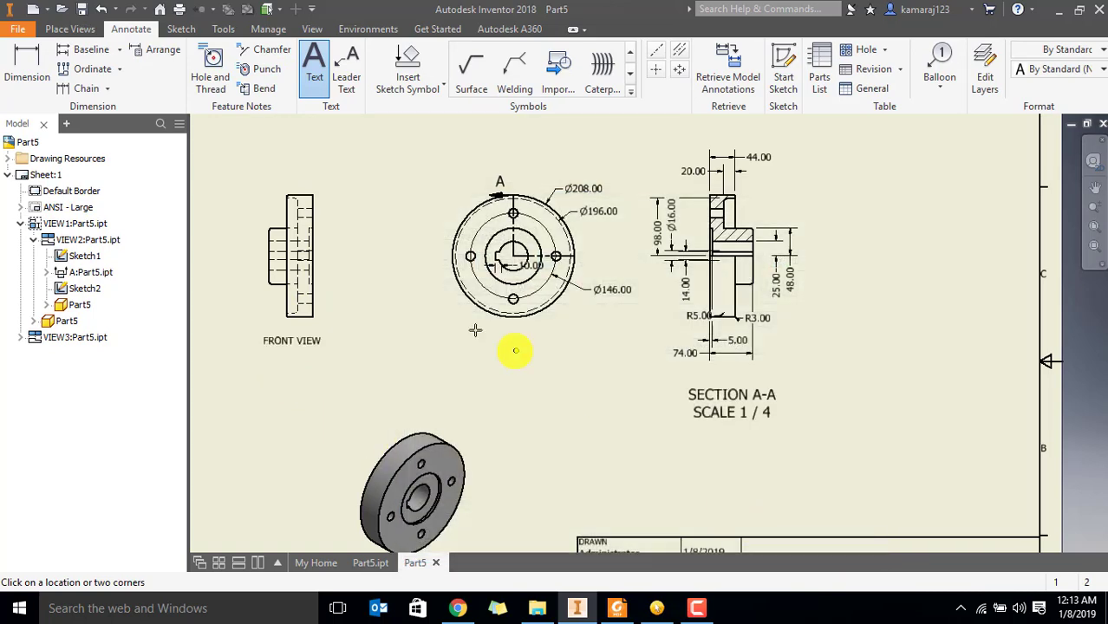
Add the text notes LEFT SIDE VIEW beneath the circular view and ISOMETRIC VIEW beneath the shaded view
{"action": "left_click", "coordinate": [488, 336]}
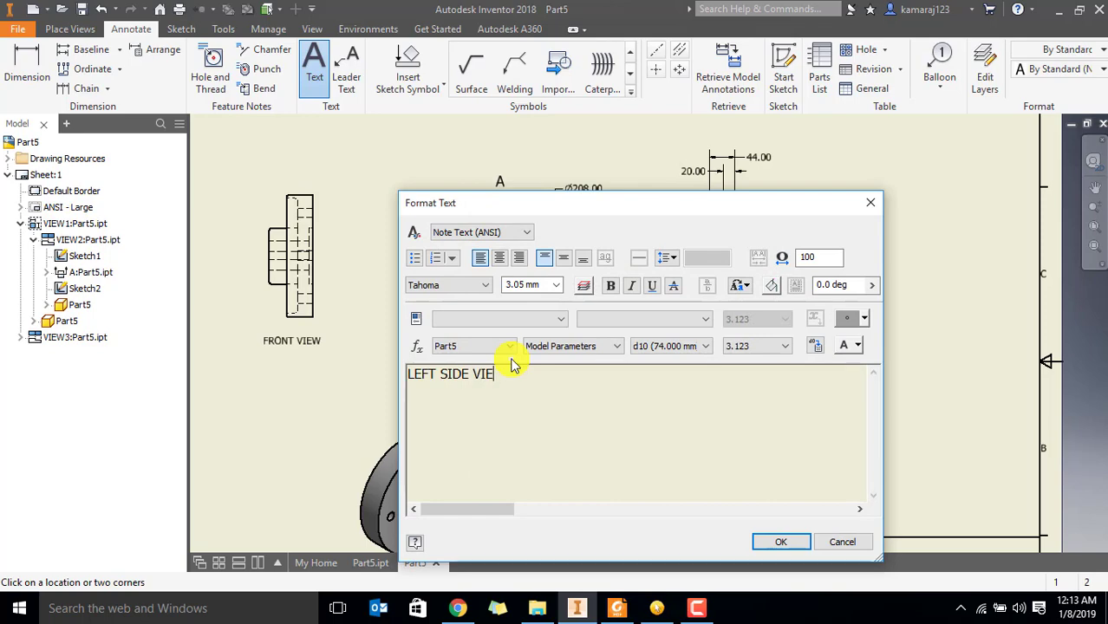
{"action": "left_click", "coordinate": [791, 541]}
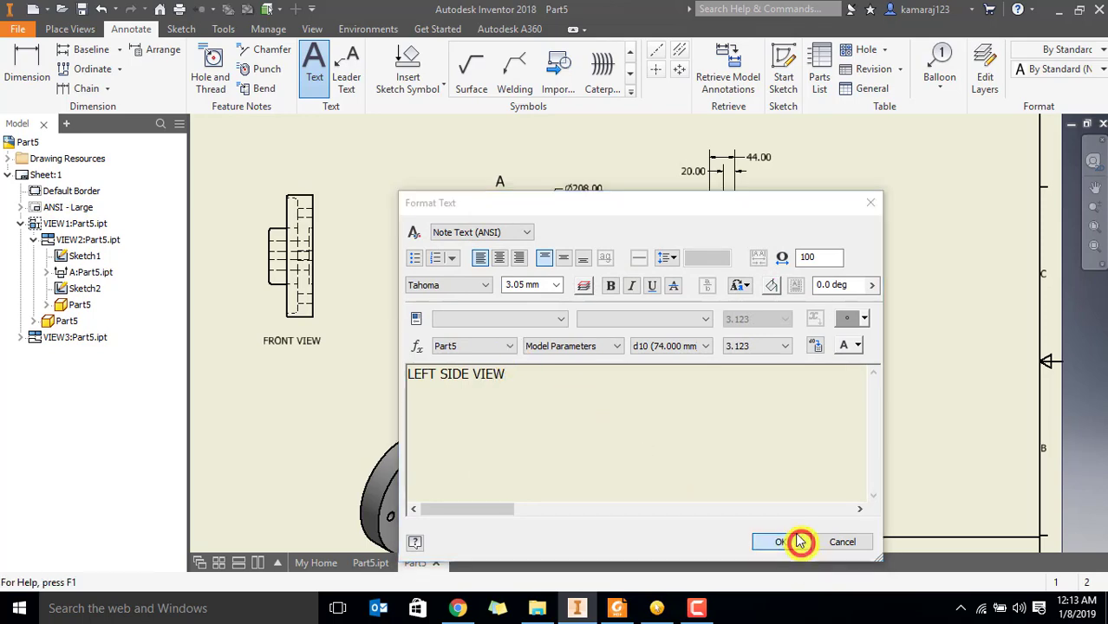
{"action": "middle_click_drag", "start_coordinate": [513, 435], "coordinate": [483, 368]}
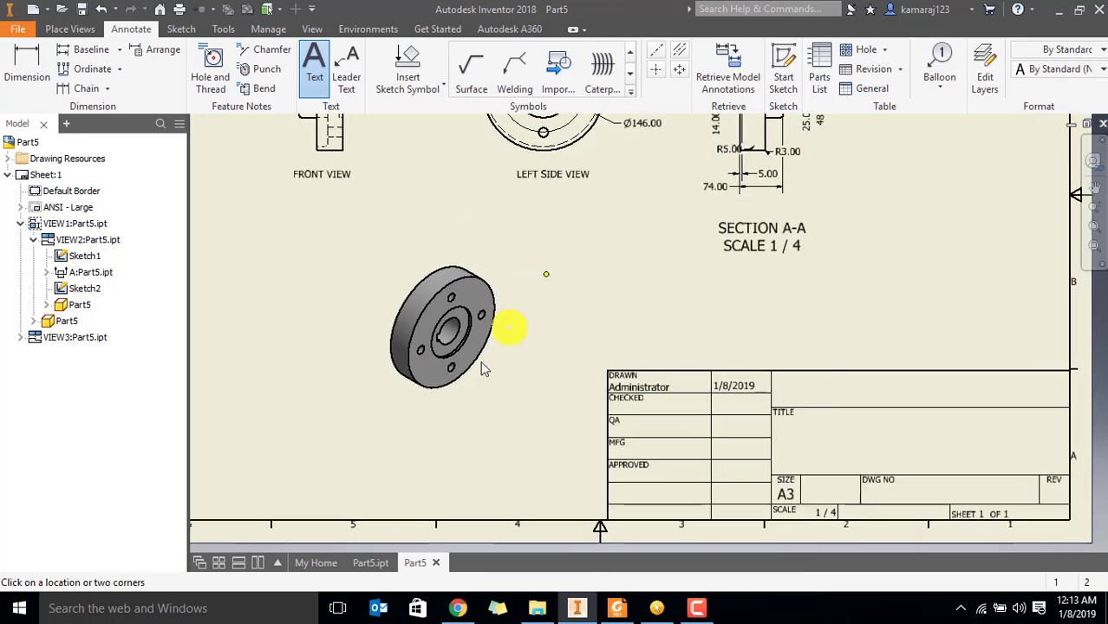
{"action": "left_click", "coordinate": [394, 419]}
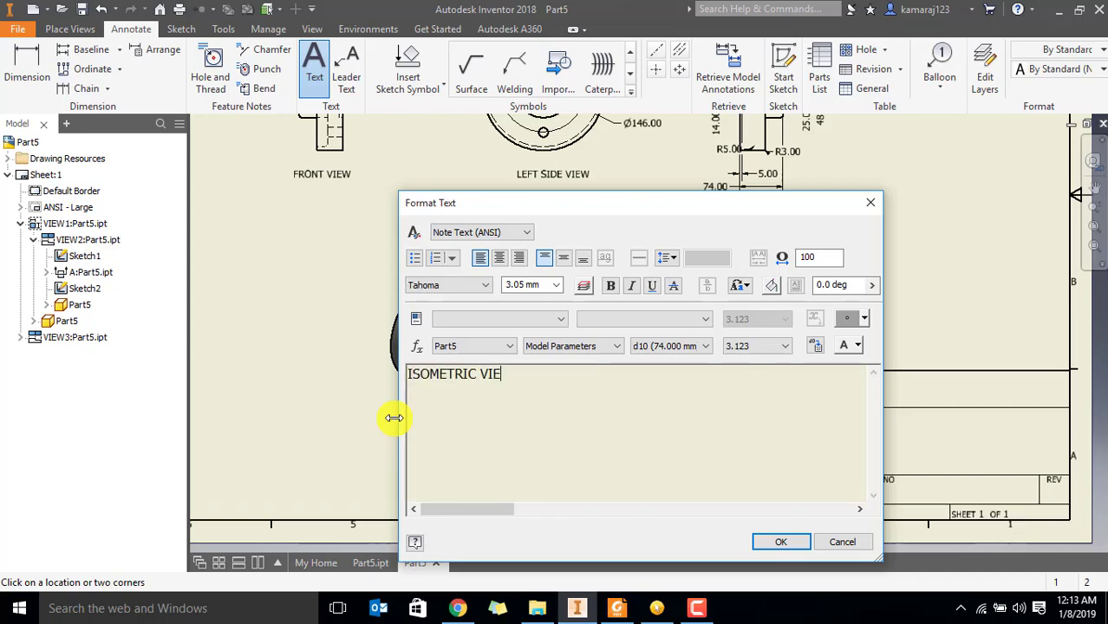
{"action": "left_click", "coordinate": [782, 541]}
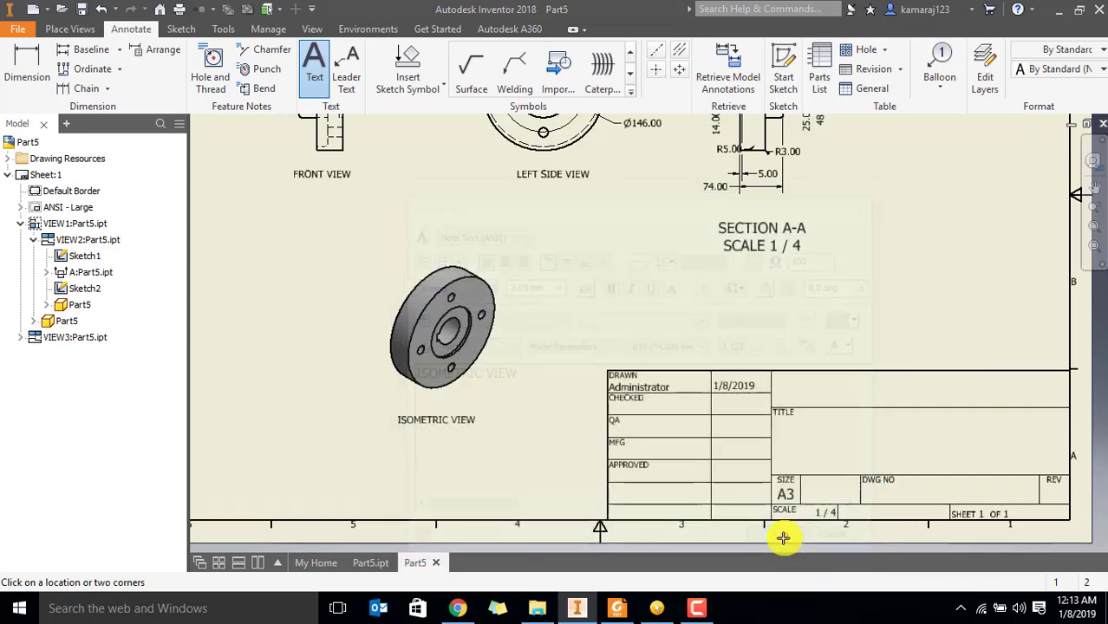
Examine the complete A3 sheet with its labelled views, section and dimensions
{"action": "scroll", "coordinate": [734, 299], "scroll_direction": "down", "scroll_amount": 5}
{"action": "scroll", "coordinate": [736, 299], "scroll_direction": "up", "scroll_amount": 3}
{"action": "scroll", "coordinate": [775, 310], "scroll_direction": "down", "scroll_amount": 2}
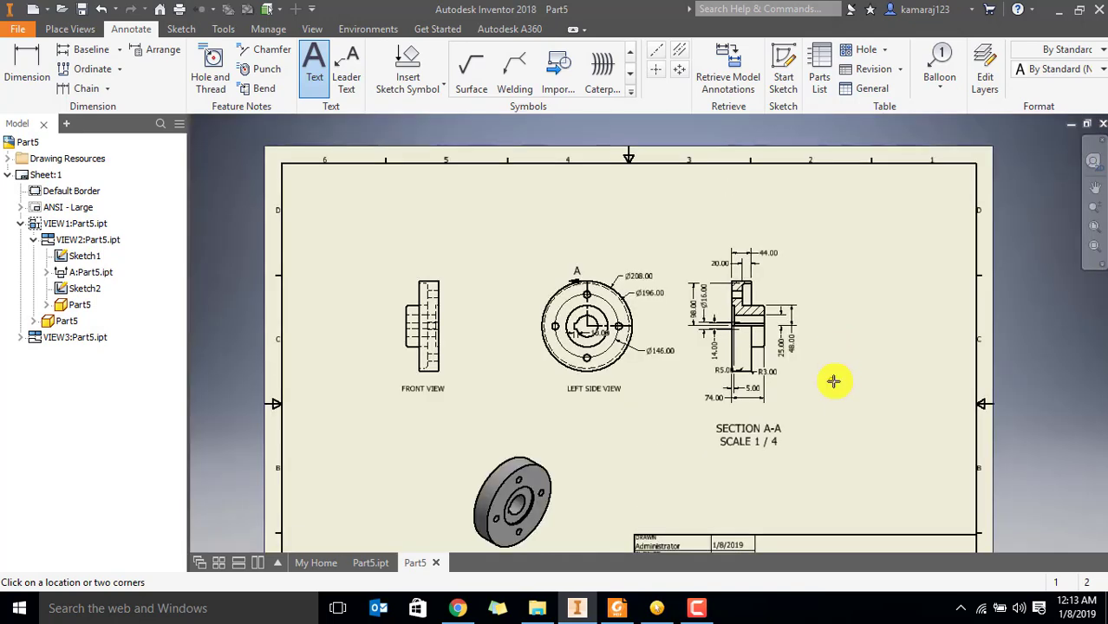
{"action": "middle_click_drag", "start_coordinate": [836, 379], "coordinate": [836, 292]}
{"action": "scroll", "coordinate": [836, 293], "scroll_direction": "up", "scroll_amount": 1}
{"action": "middle_click_drag", "start_coordinate": [852, 330], "coordinate": [844, 354]}
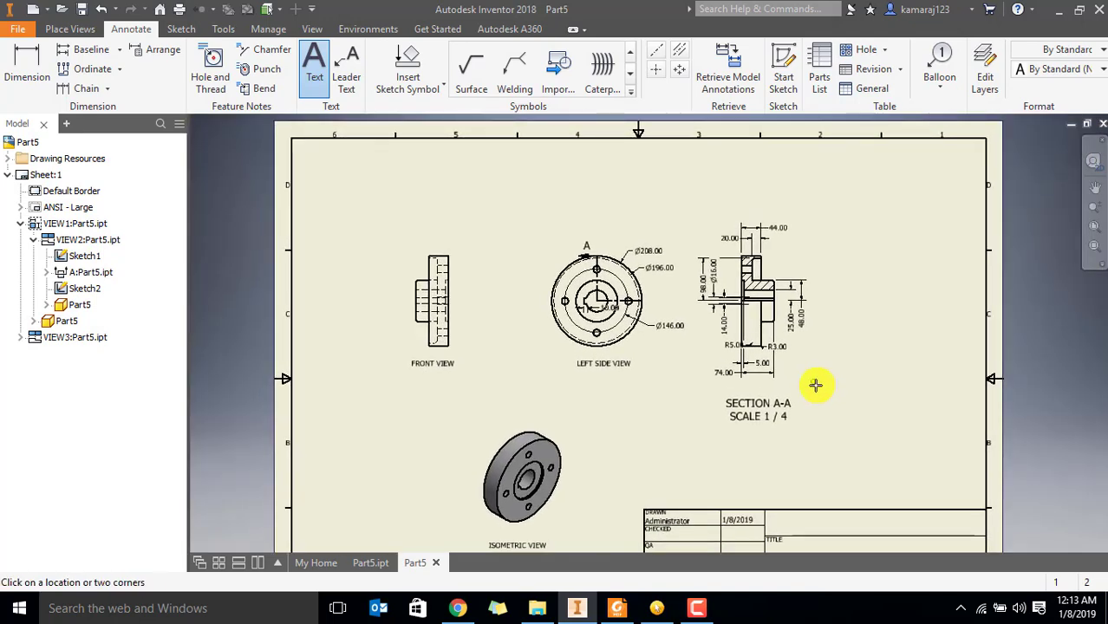
{"action": "scroll", "coordinate": [816, 381], "scroll_direction": "up", "scroll_amount": 1}
{"action": "left_click", "coordinate": [729, 380]}
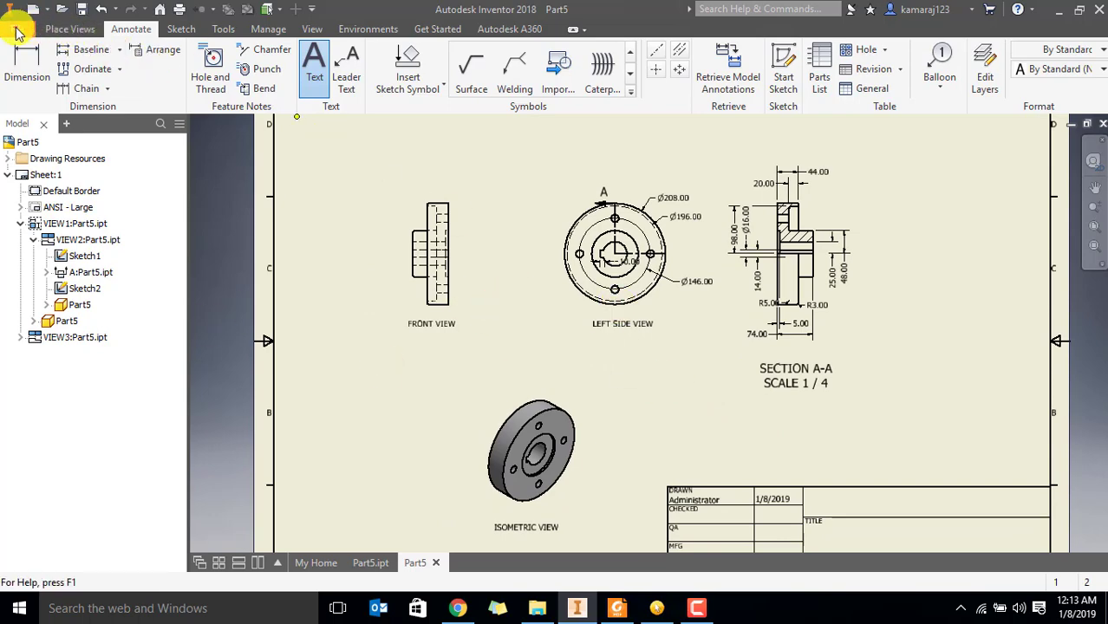
{"action": "key", "text": "alt+f"}
{"action": "mouse_move", "coordinate": [50, 240]}
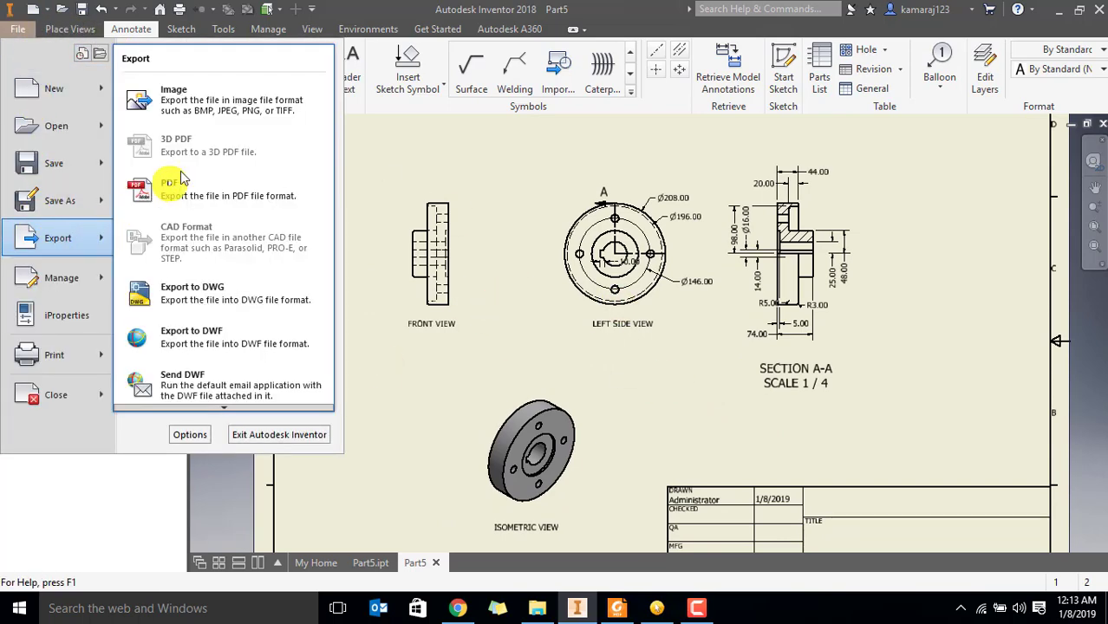
{"action": "left_click", "coordinate": [685, 381]}
{"action": "left_click", "coordinate": [685, 382]}
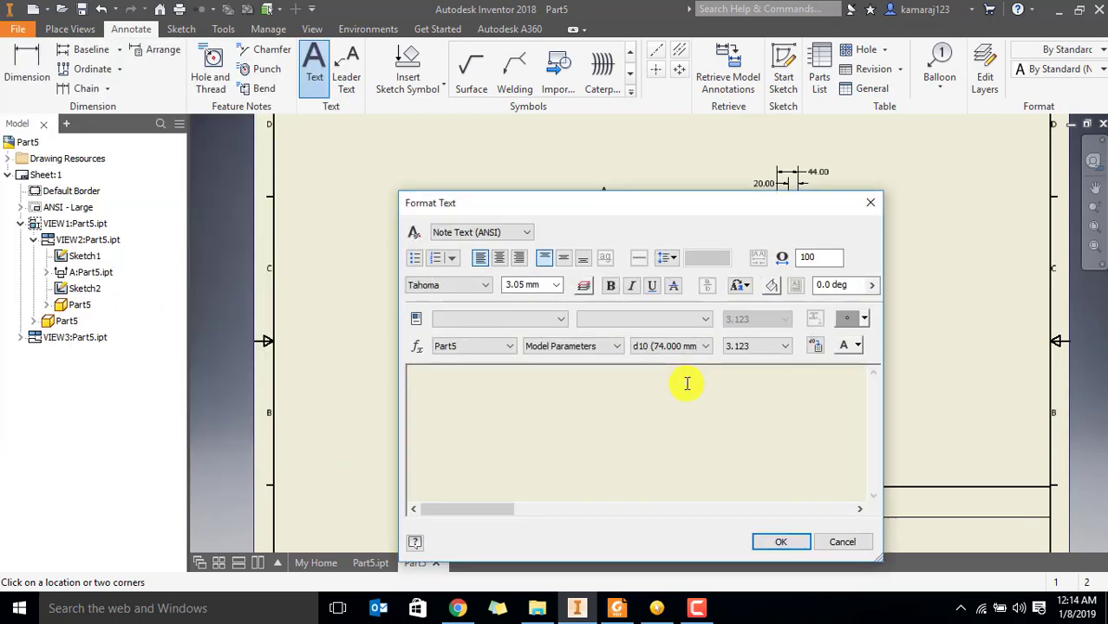
{"action": "left_click", "coordinate": [846, 542]}
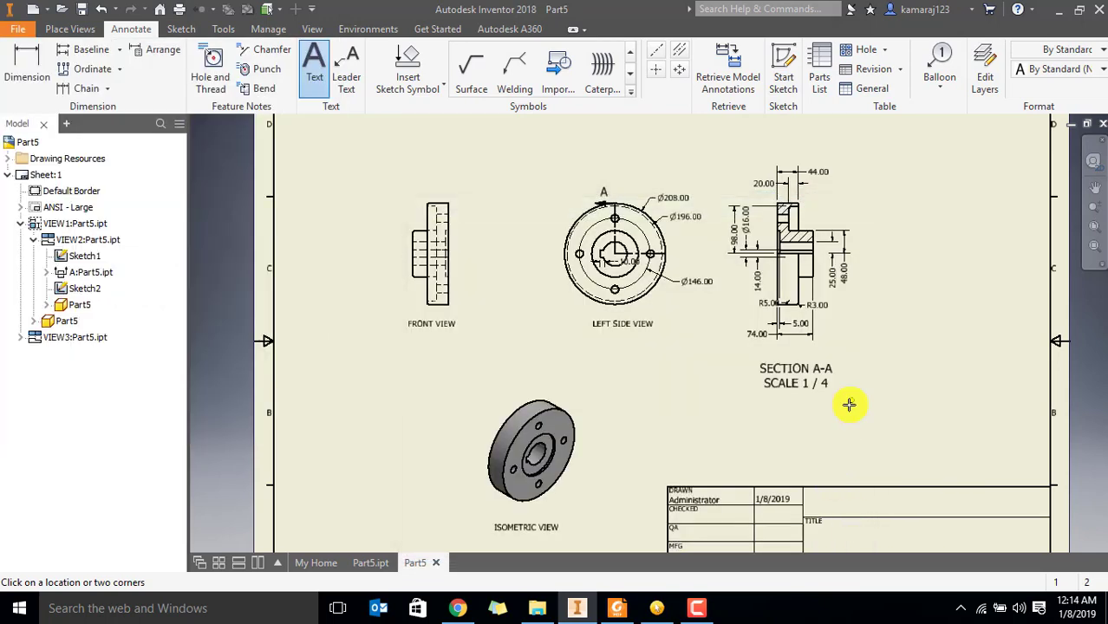
{"action": "mouse_move", "coordinate": [901, 370]}
{"action": "middle_mouse_down"}
{"action": "mouse_move", "coordinate": [881, 383]}
{"action": "mouse_move", "coordinate": [906, 429]}
{"action": "middle_mouse_up"}
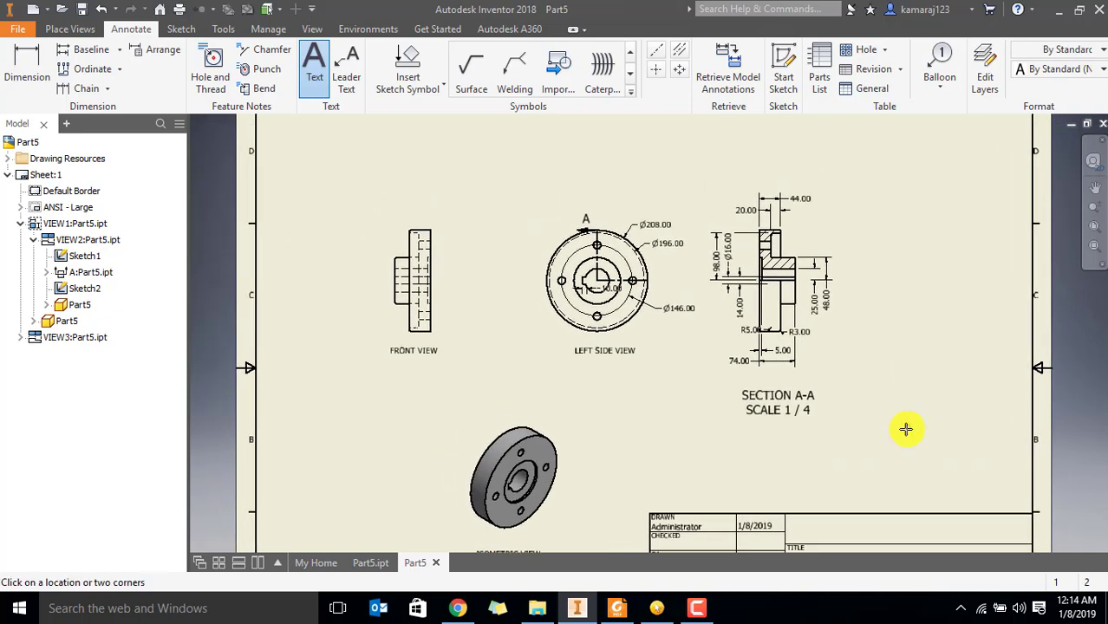